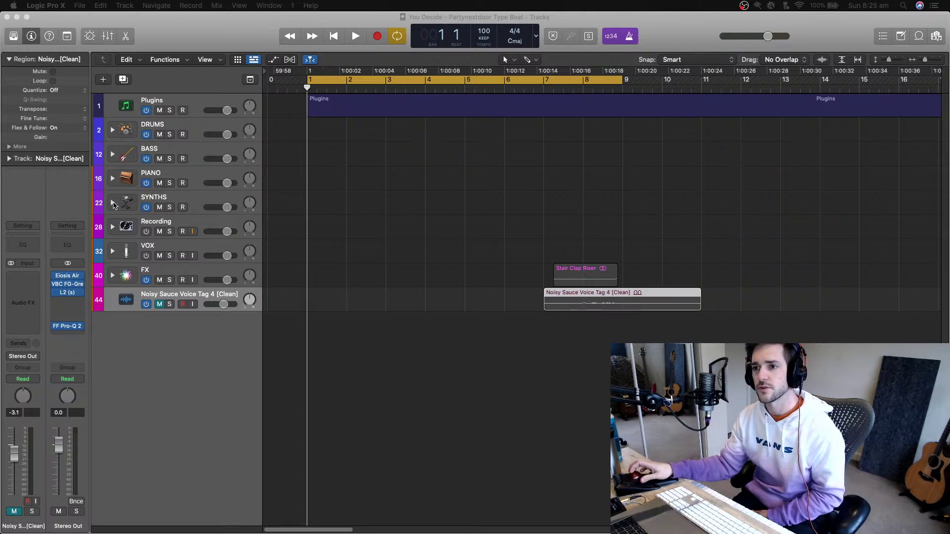
Expand the SYNTHS track stack and rename its CS V Lead track to Guitar
click(113, 203)
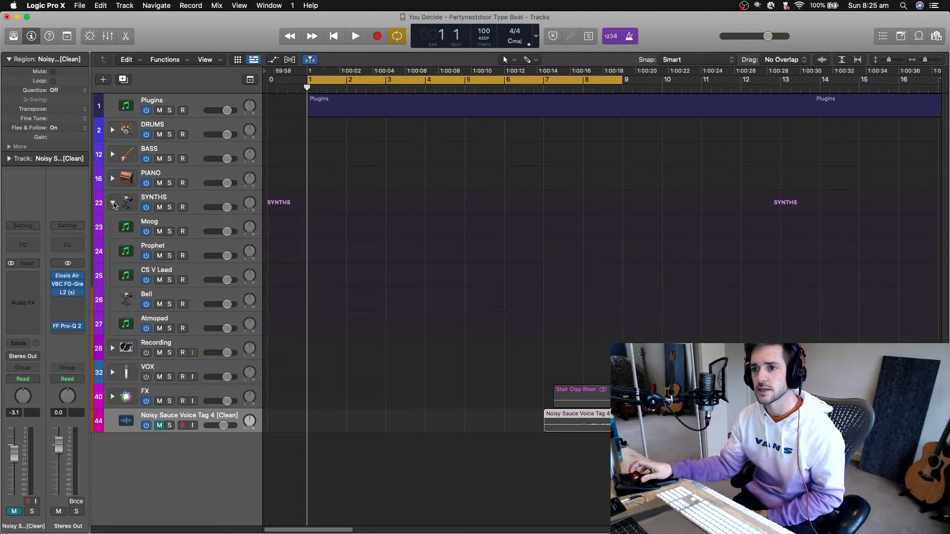
click(152, 275)
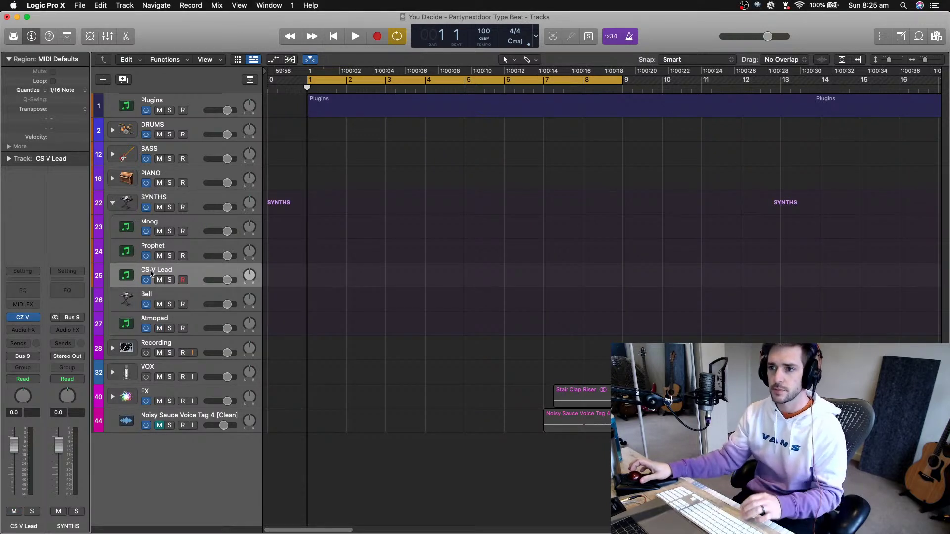
double_click(152, 273)
text(Guitar)
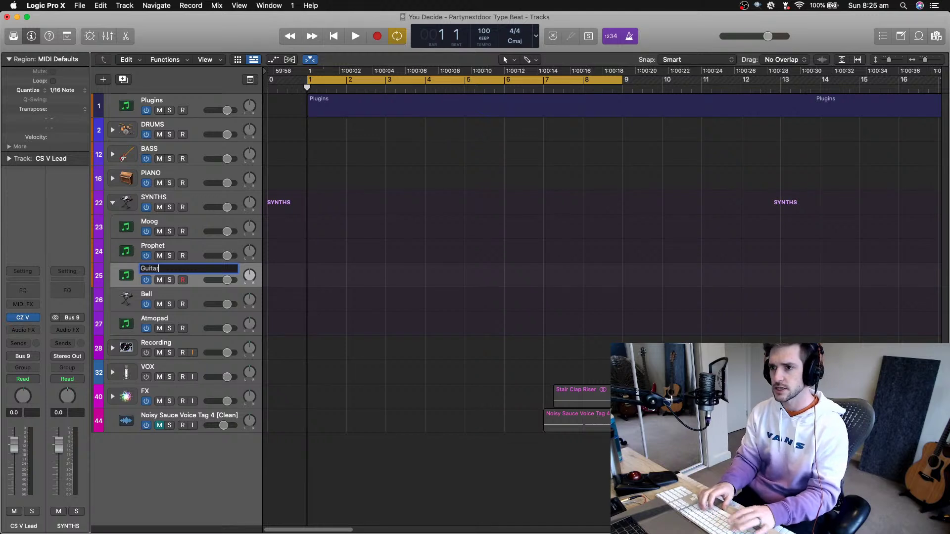
key(Return)
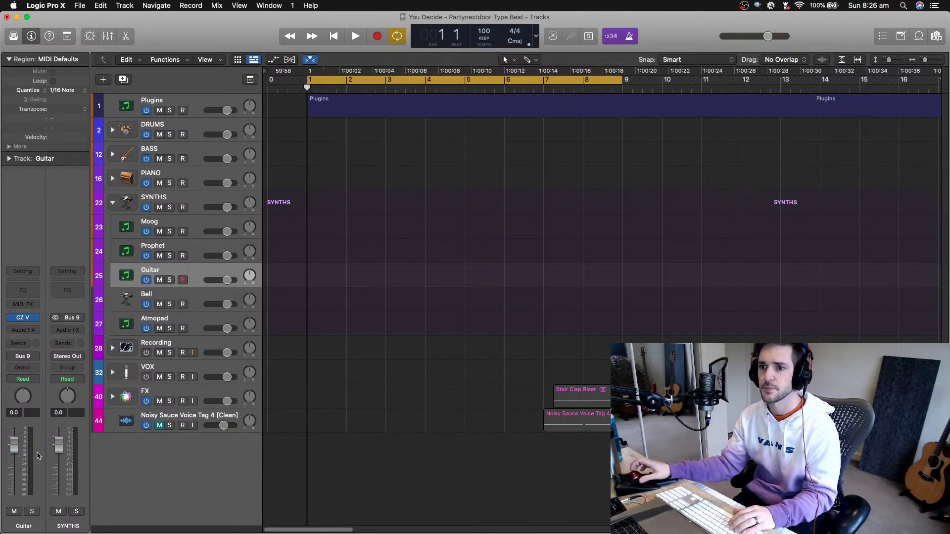
Replace the Guitar track's CZ V instrument with a stereo Kontakt 5 and reposition the plug-in window to show its full interface
click(37, 317)
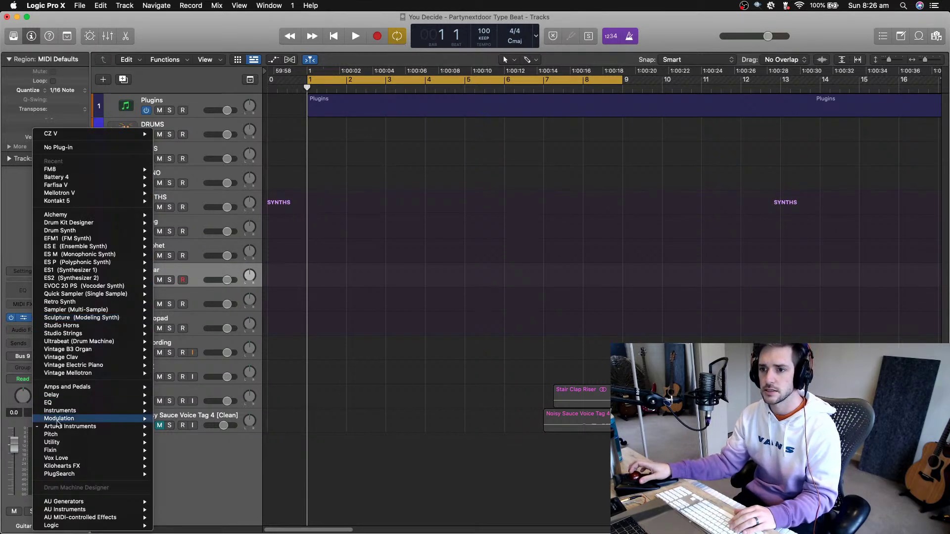
mouse_move(63, 430)
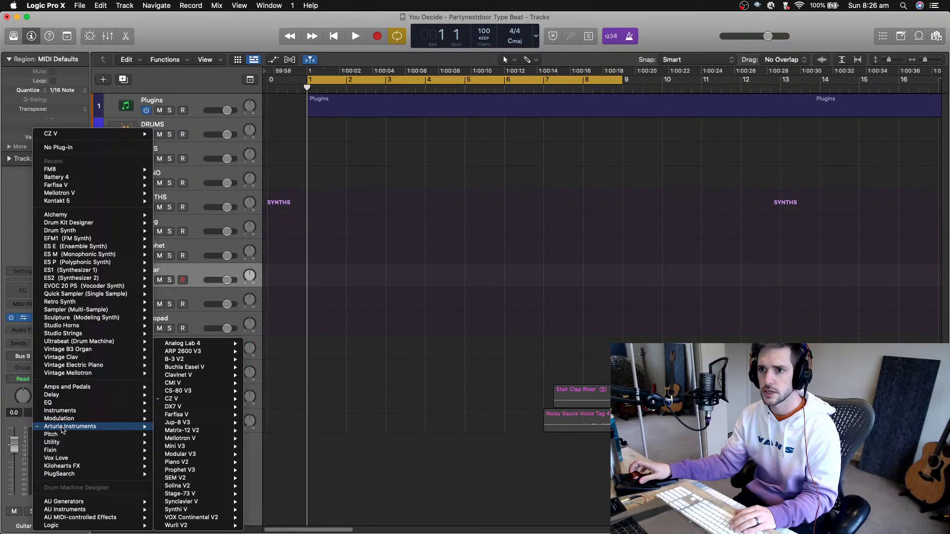
mouse_move(119, 202)
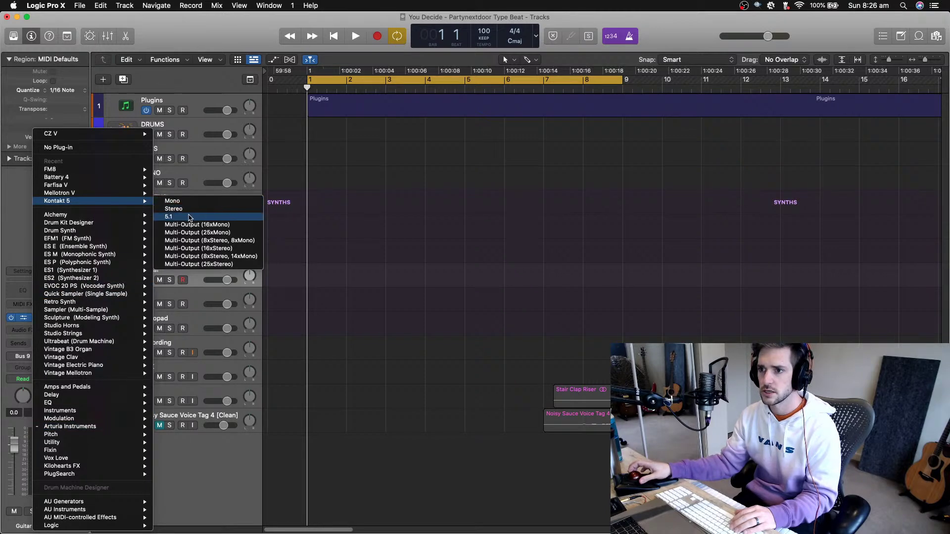
click(189, 210)
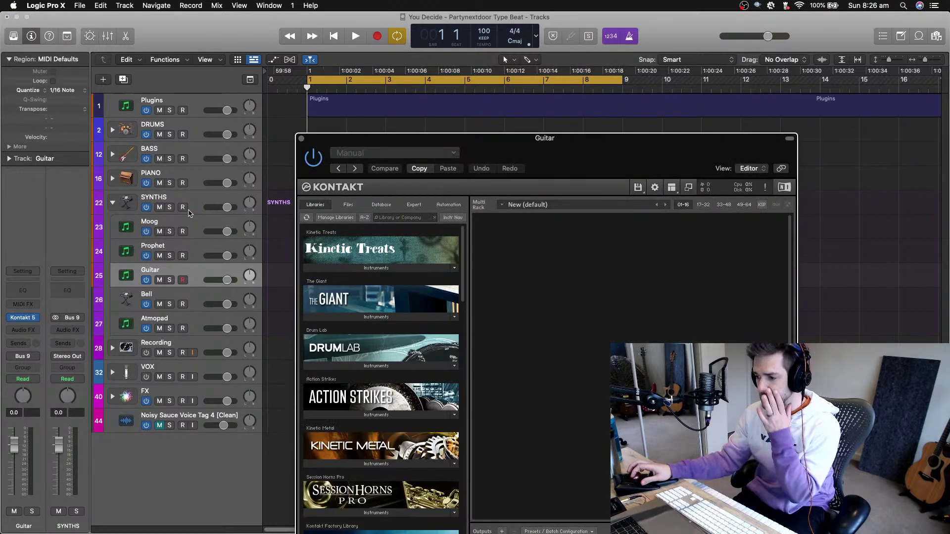
drag(473, 151, 279, 37)
Find the Evolve Mutations library in Kontakt and show its instruments
scroll(174, 375, down, 1)
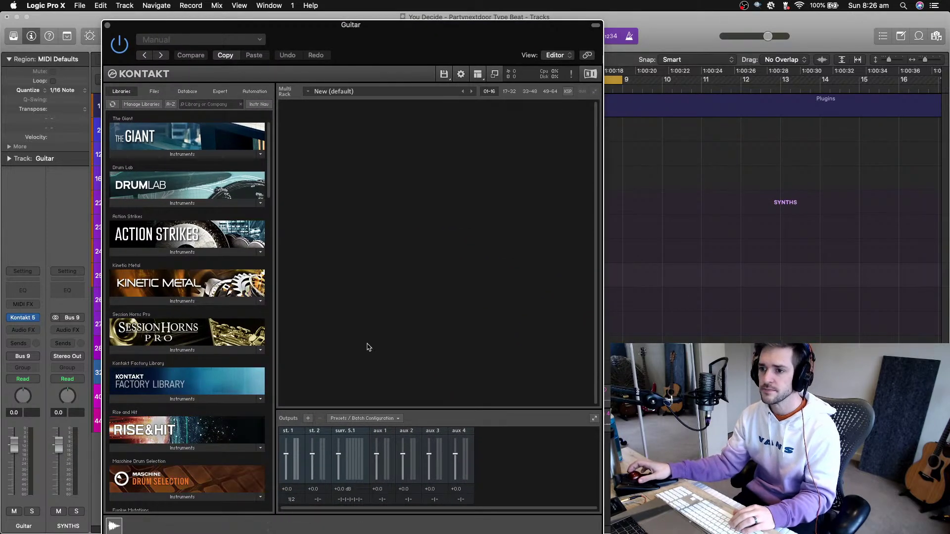
scroll(214, 363, down, 3)
scroll(213, 363, up, 4)
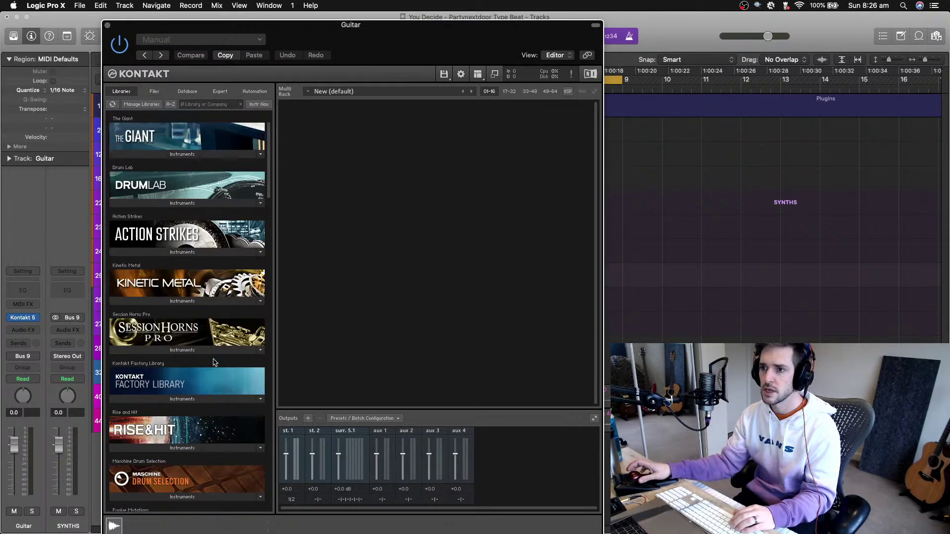
scroll(215, 362, down, 4)
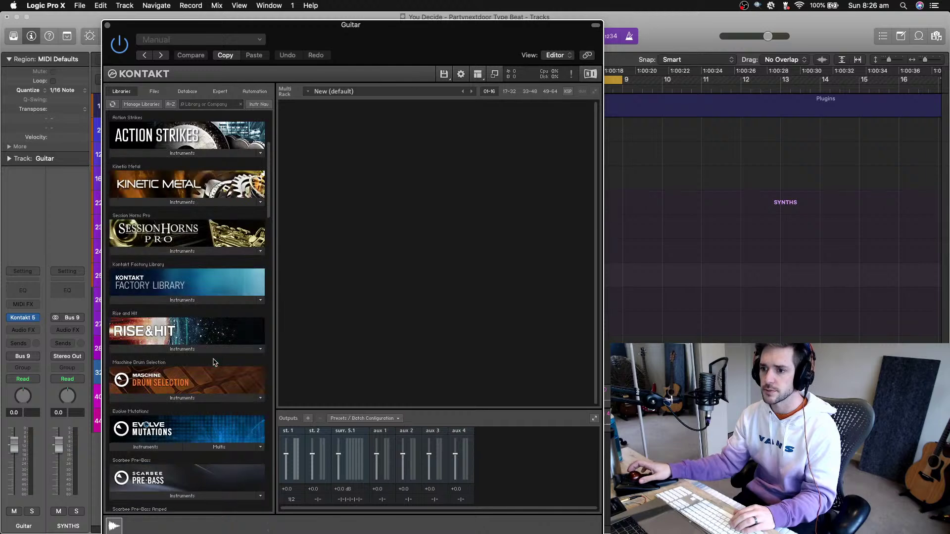
scroll(213, 366, down, 1)
click(156, 424)
scroll(163, 418, down, 6)
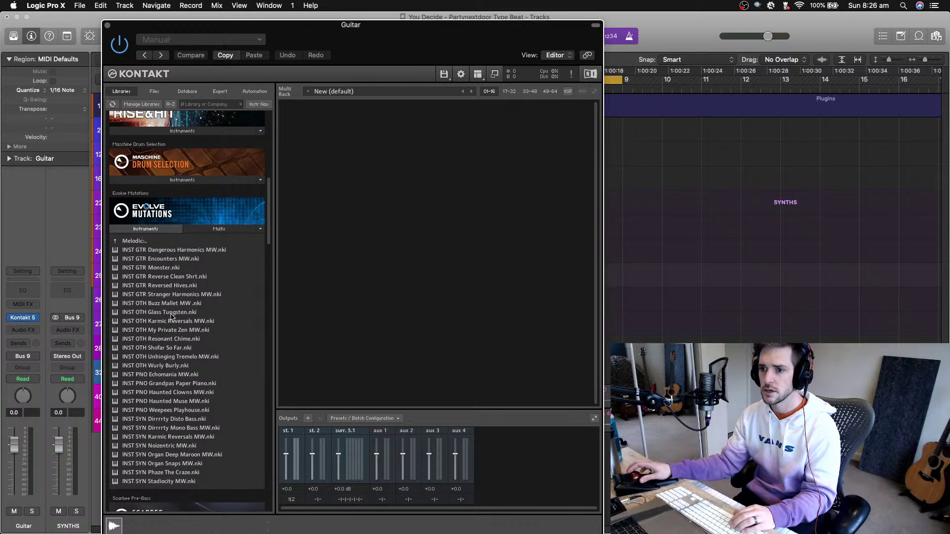
scroll(173, 326, down, 1)
Load INST GTR Dangerous Harmonics MW from the Melodic folder inside Evolve Mutations' 4 Tonality and FX category
click(130, 217)
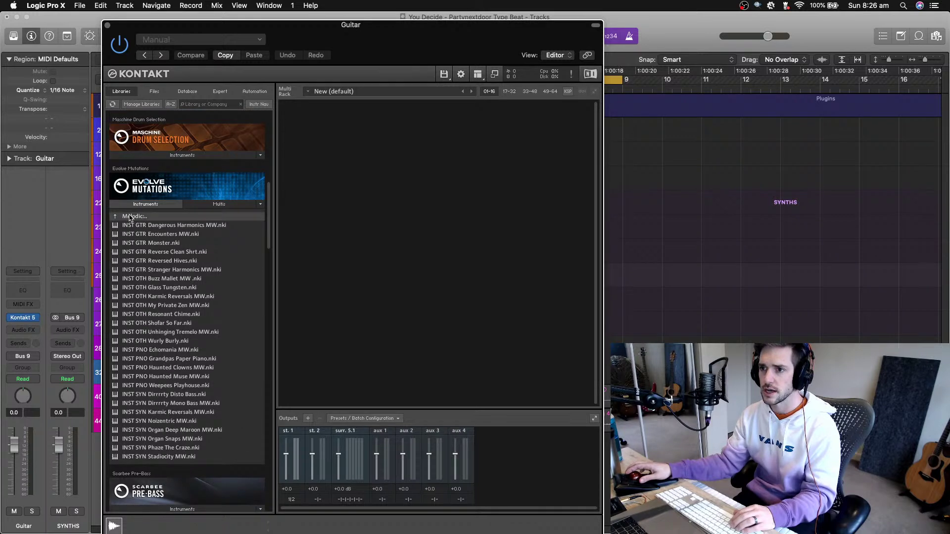
click(144, 217)
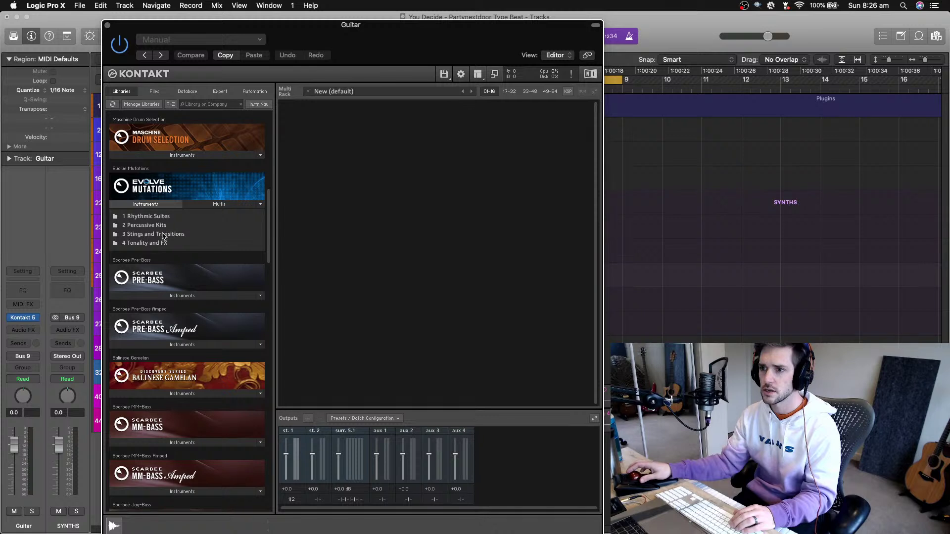
click(145, 243)
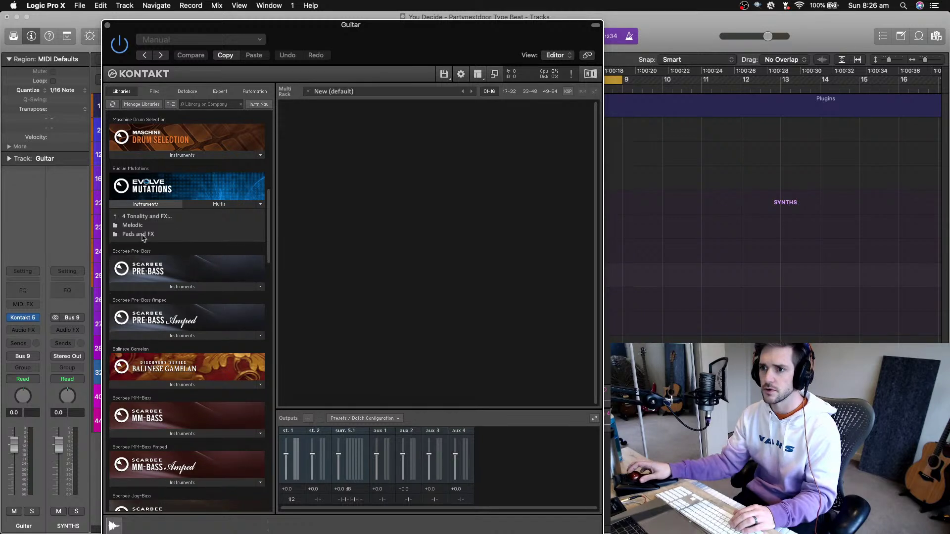
click(131, 226)
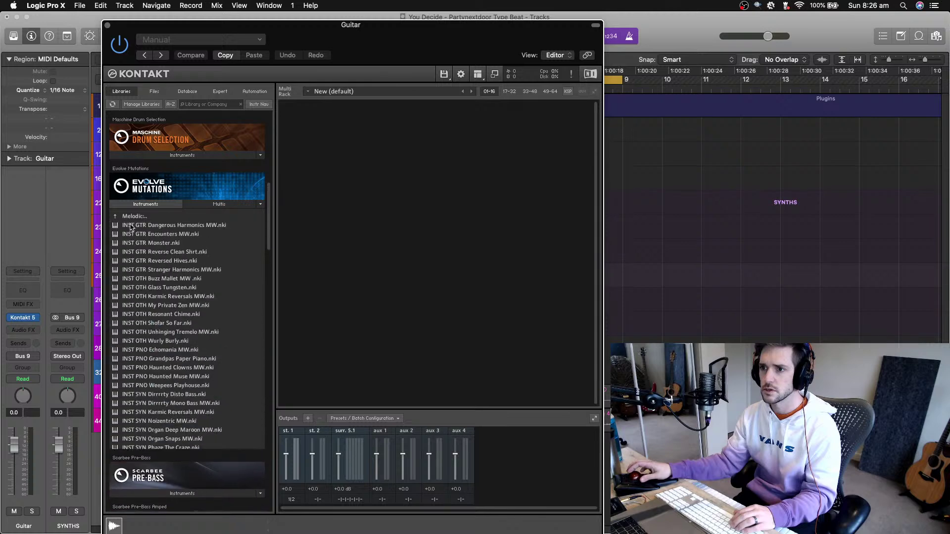
double_click(155, 228)
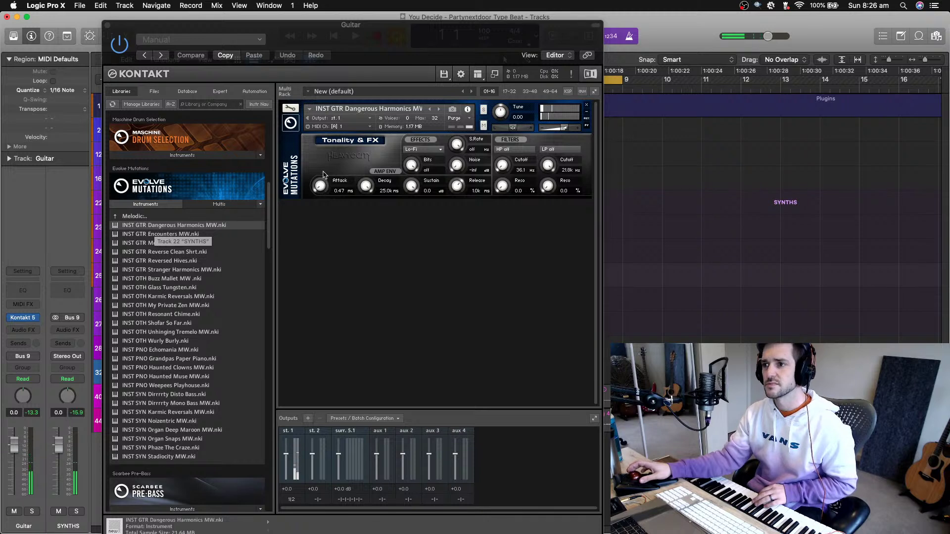
Audition the following Evolve Mutations melodic instruments one by one, advancing to INST OTH Buzz Mallet MW
click(438, 109)
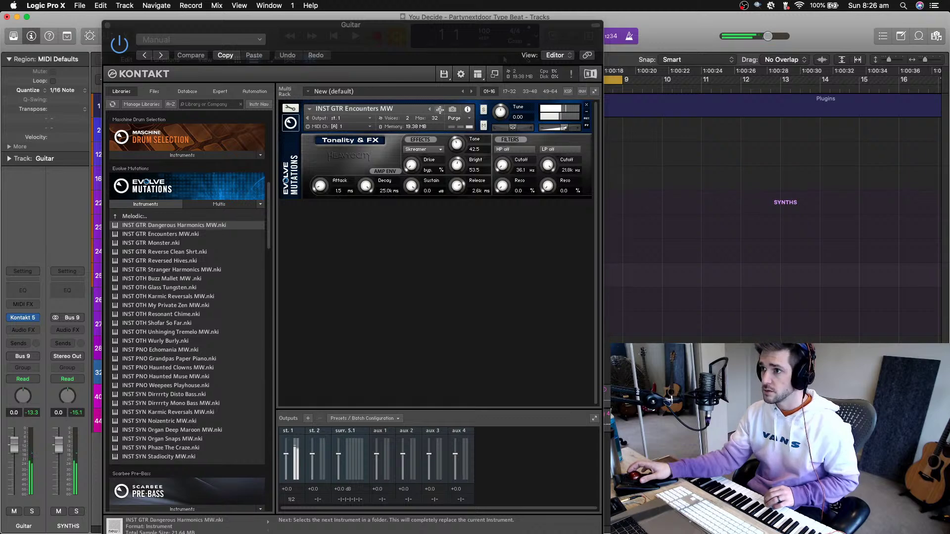
click(439, 109)
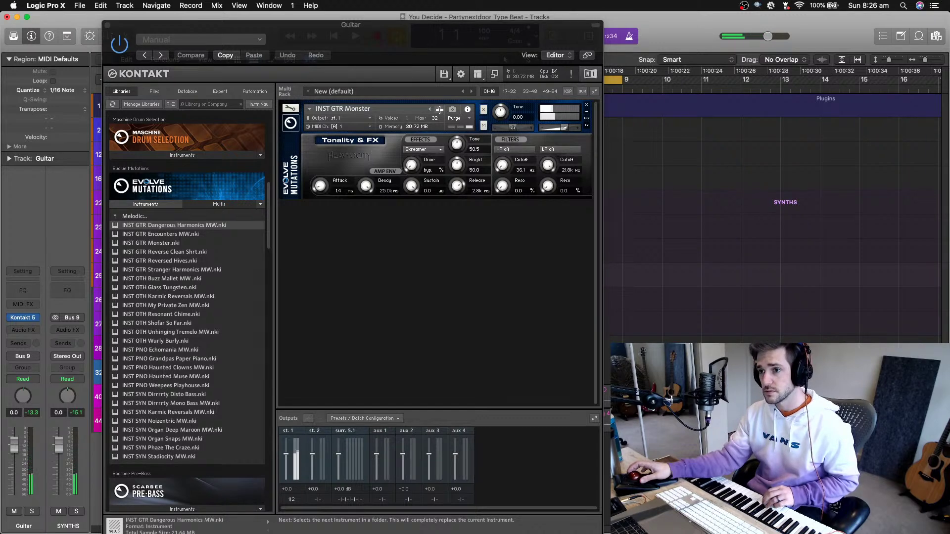
click(439, 109)
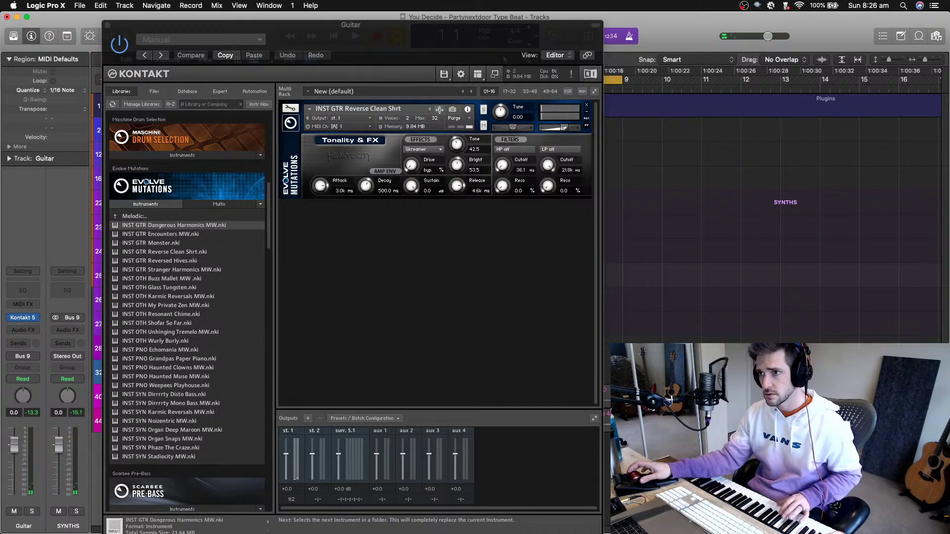
click(439, 109)
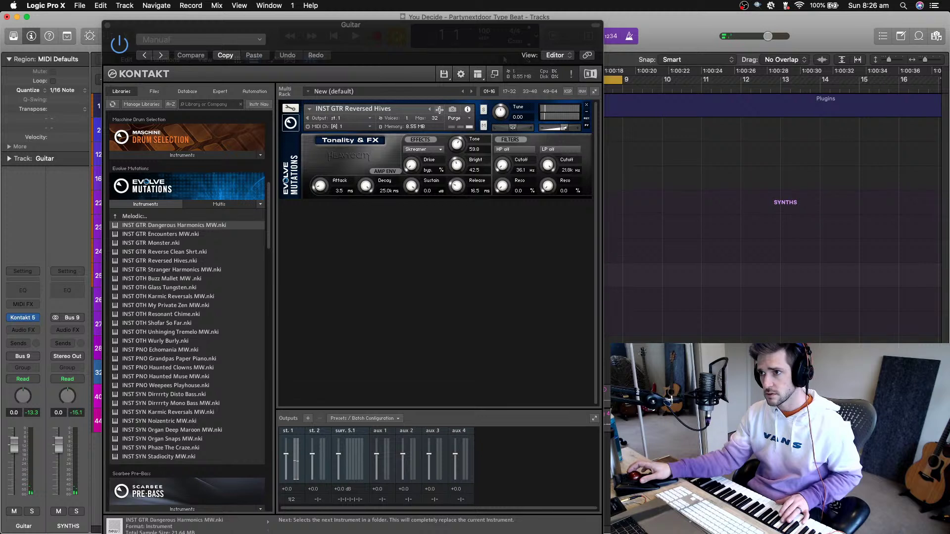
click(439, 109)
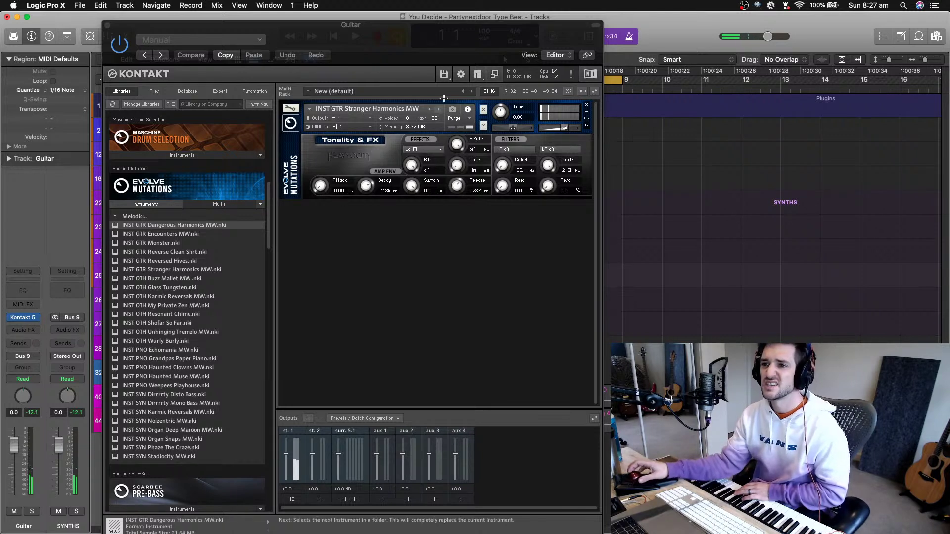
click(438, 112)
click(438, 112)
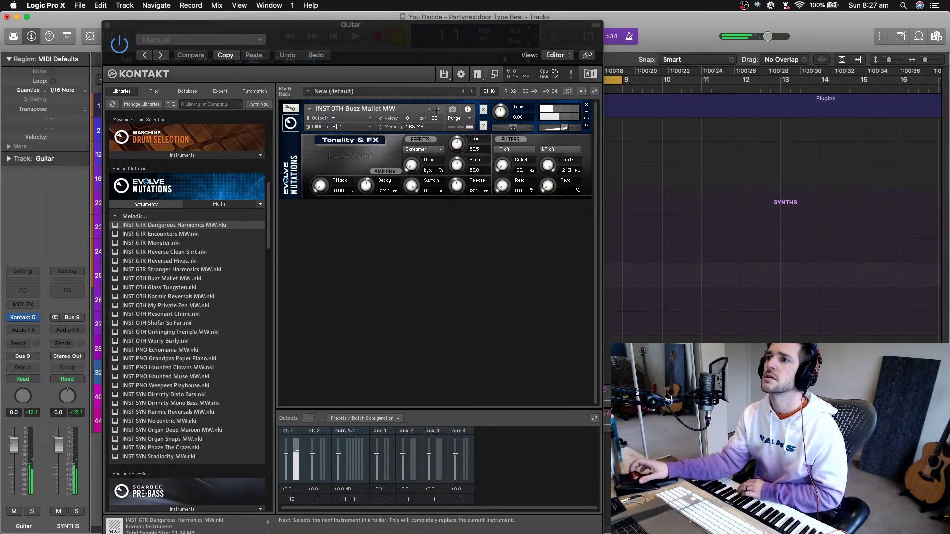
Open the Buzz Mallet MW instrument for editing and bypass the Delay in its send effects
drag(391, 45, 476, 134)
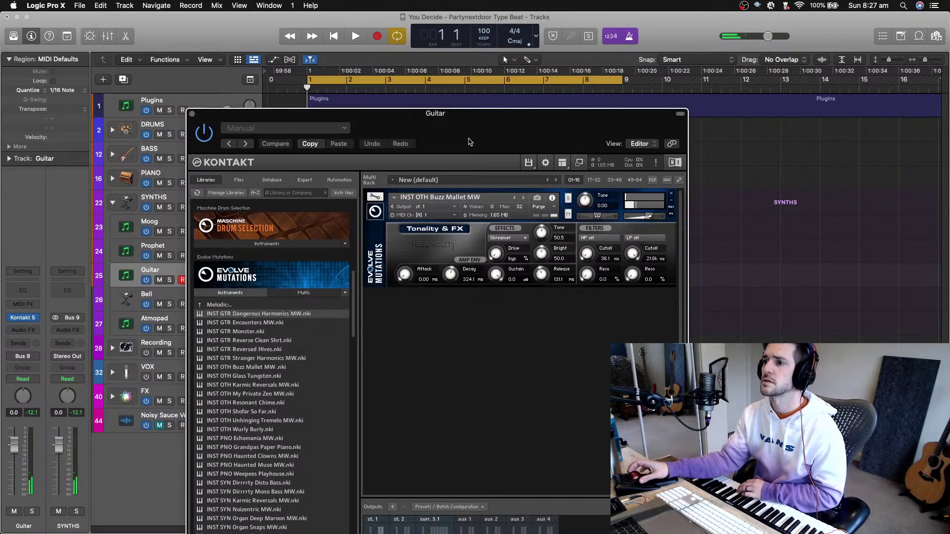
click(375, 214)
click(374, 215)
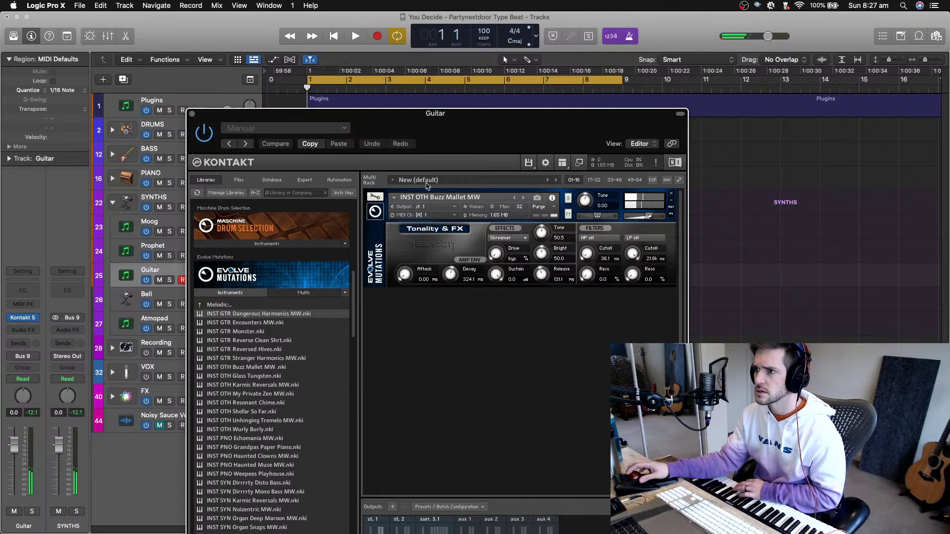
click(378, 198)
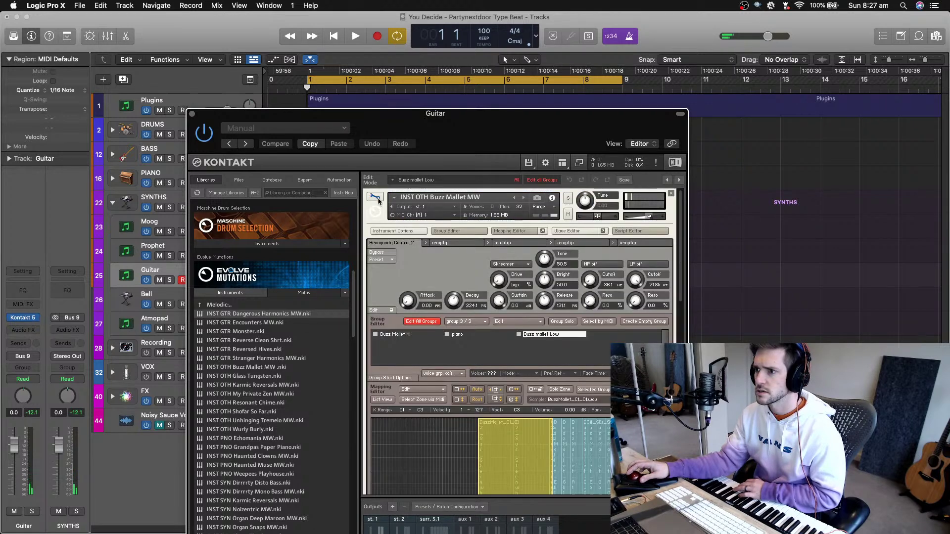
scroll(597, 317, down, 1)
scroll(597, 318, down, 12)
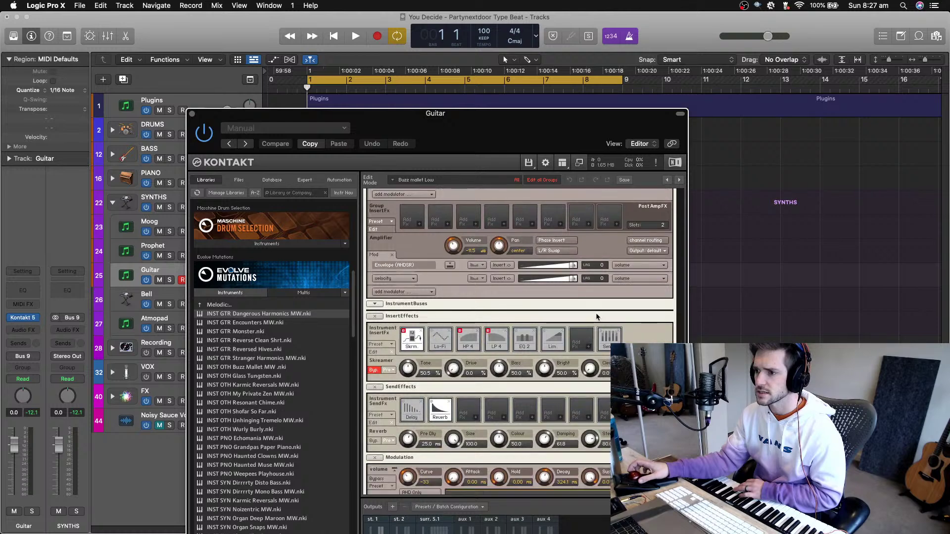
scroll(597, 317, down, 5)
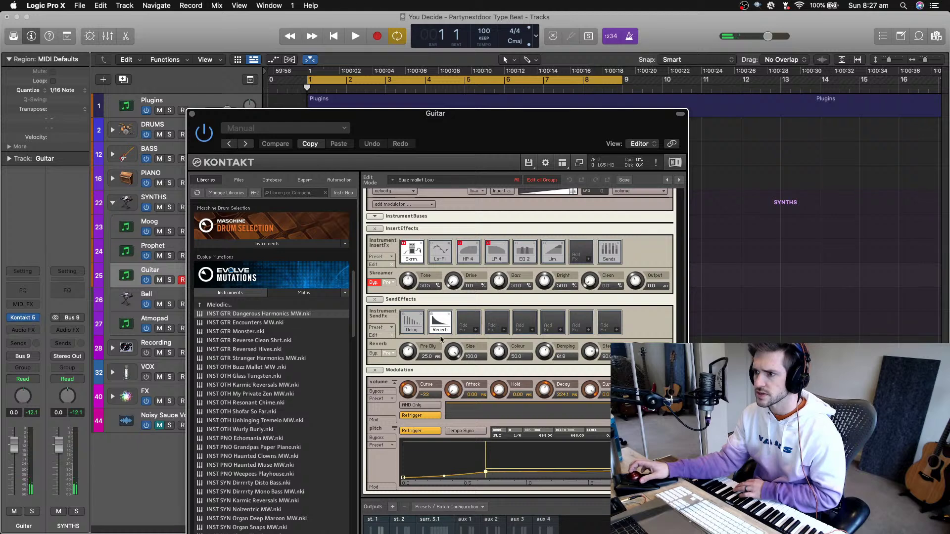
click(409, 327)
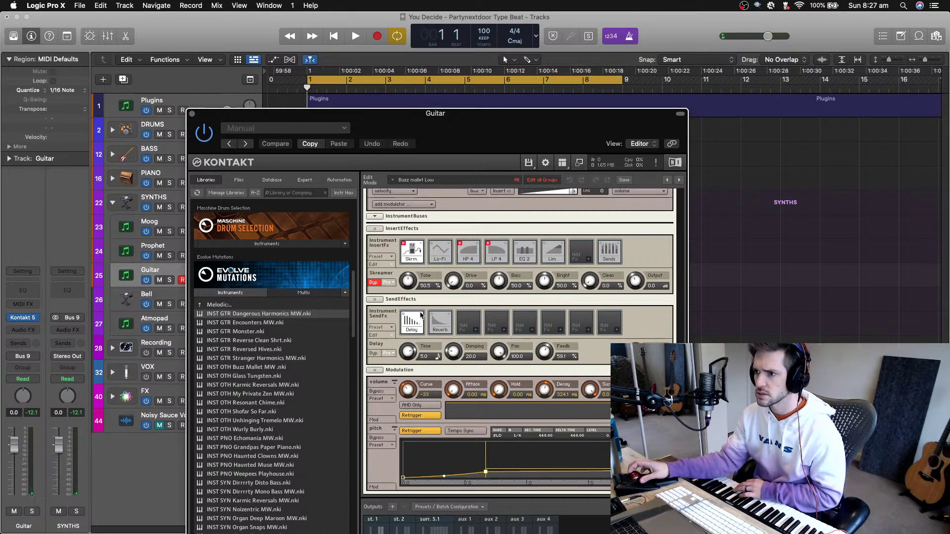
click(373, 353)
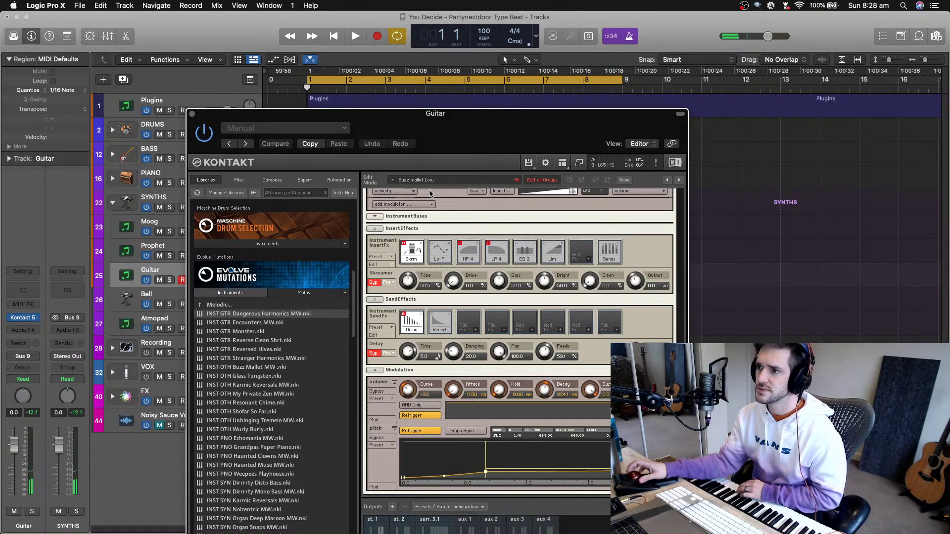
Switch Kontakt to INST OTH Glass Tungsten and record an eight-bar MIDI part on the Guitar track from bar 1
scroll(544, 325, up, 4)
scroll(478, 204, up, 10)
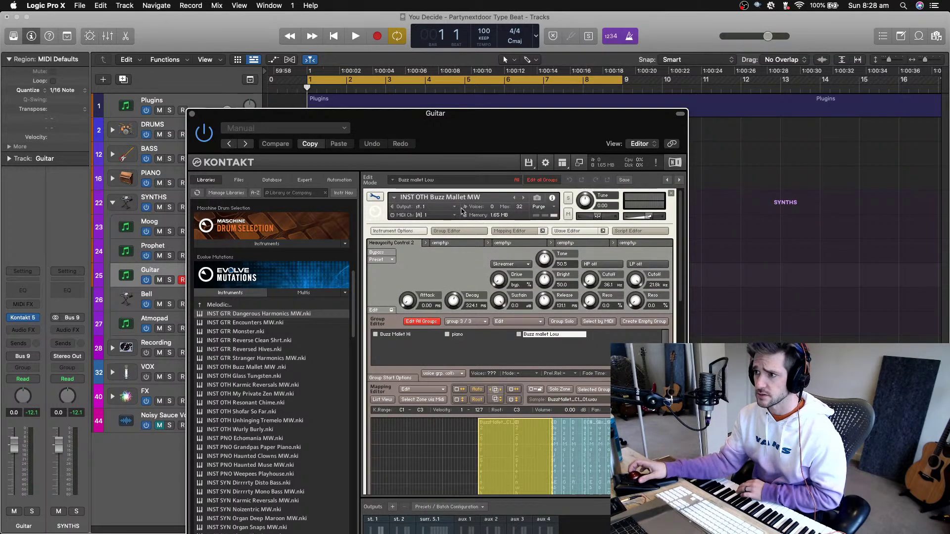
click(524, 198)
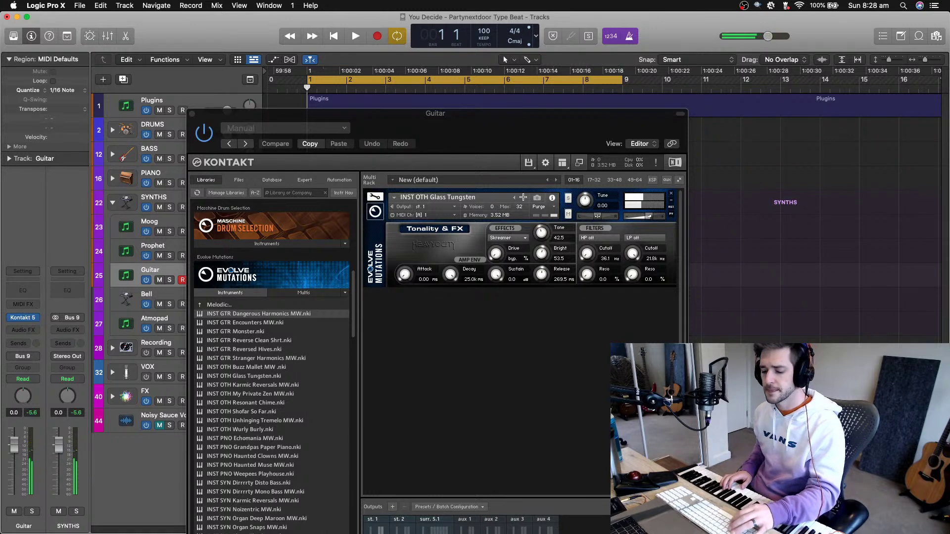
key(r)
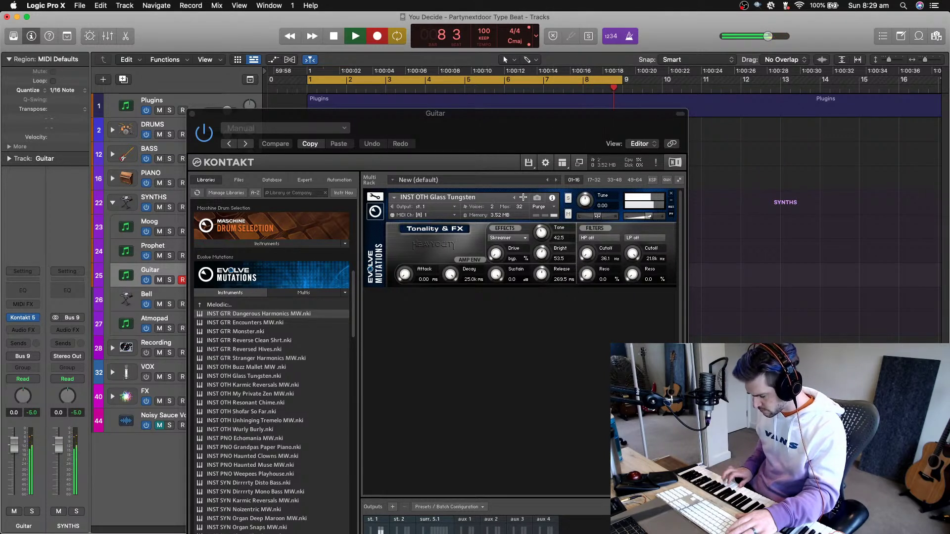
key(space)
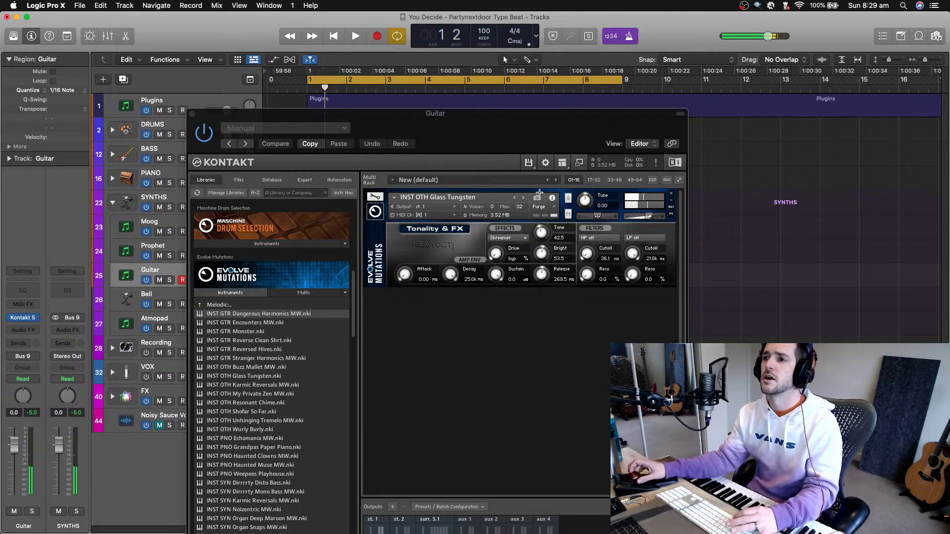
click(191, 114)
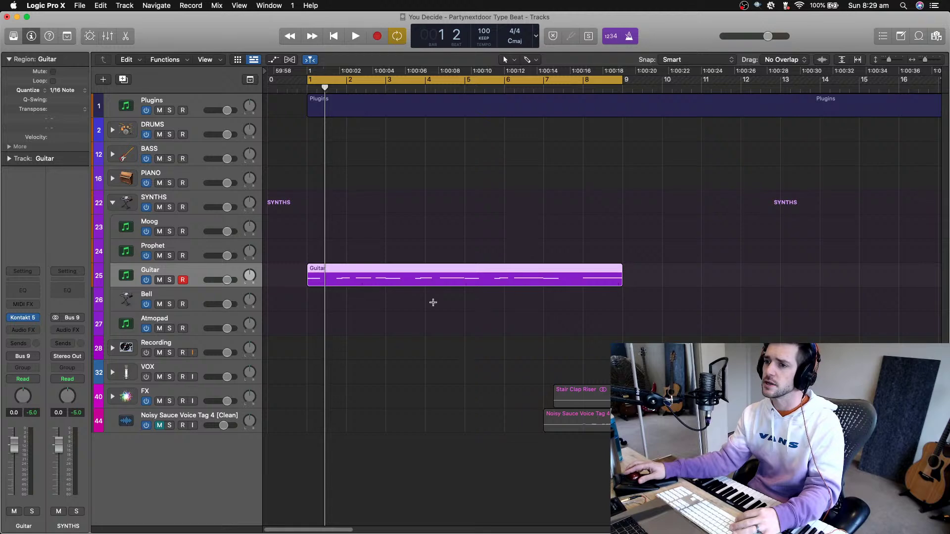
Play back the Guitar part and check the Glass Tungsten instrument's amp envelope settings in Kontakt
key(space)
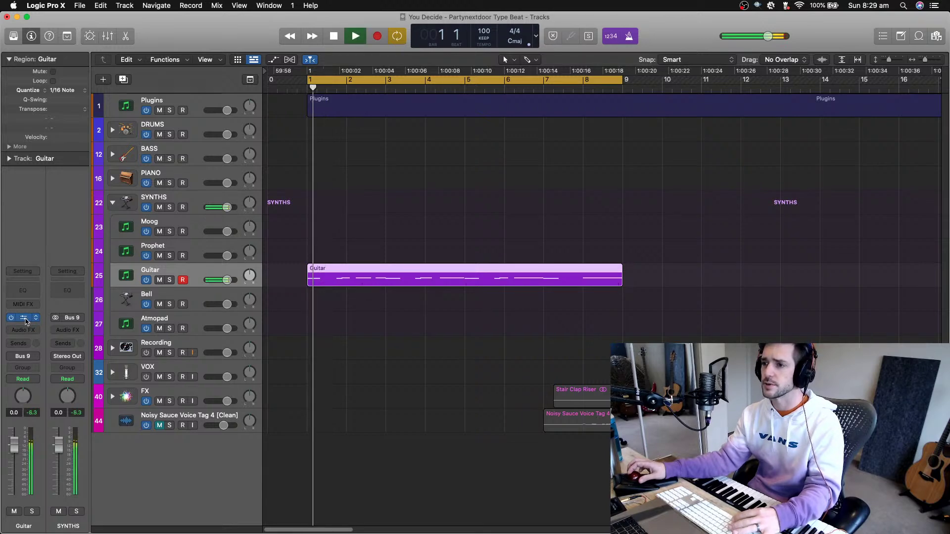
click(25, 318)
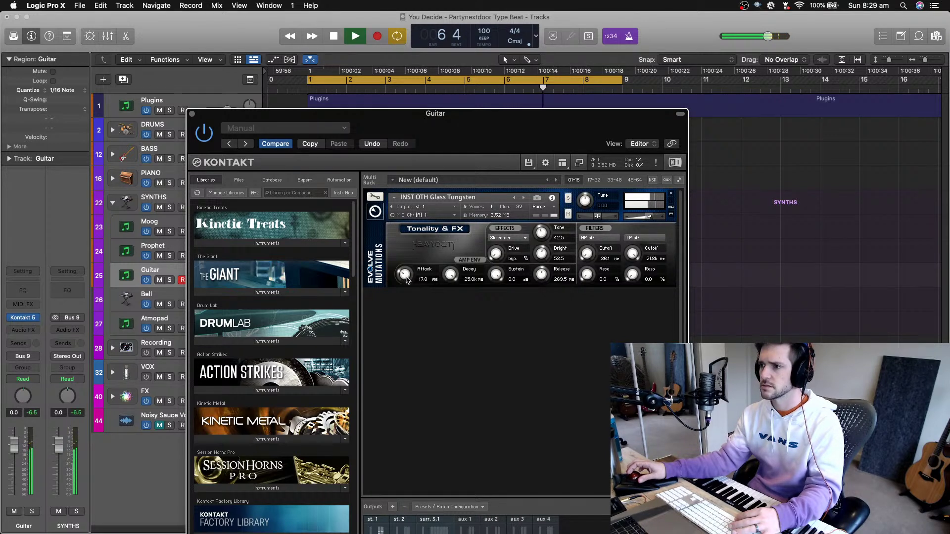
click(192, 115)
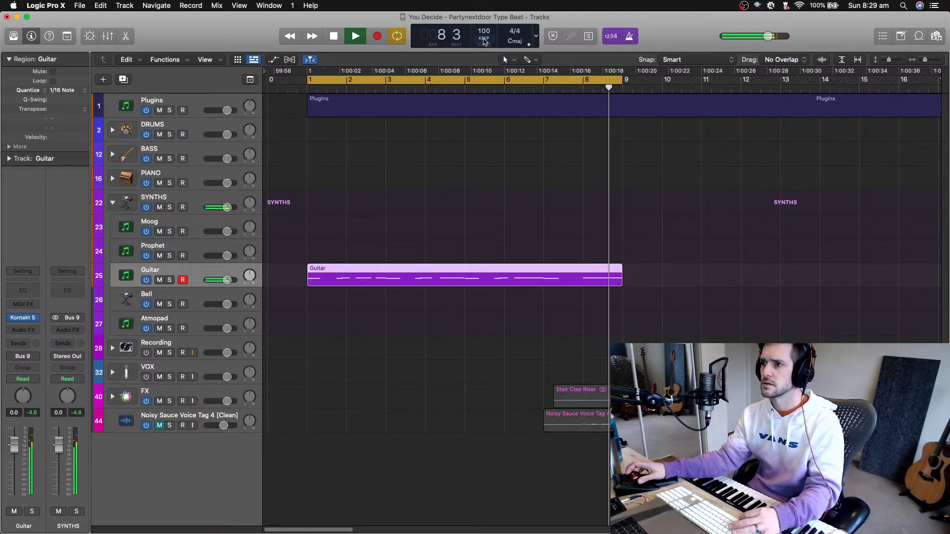
Set the project tempo to 110 BPM while the Guitar part plays
drag(484, 42, 483, 12)
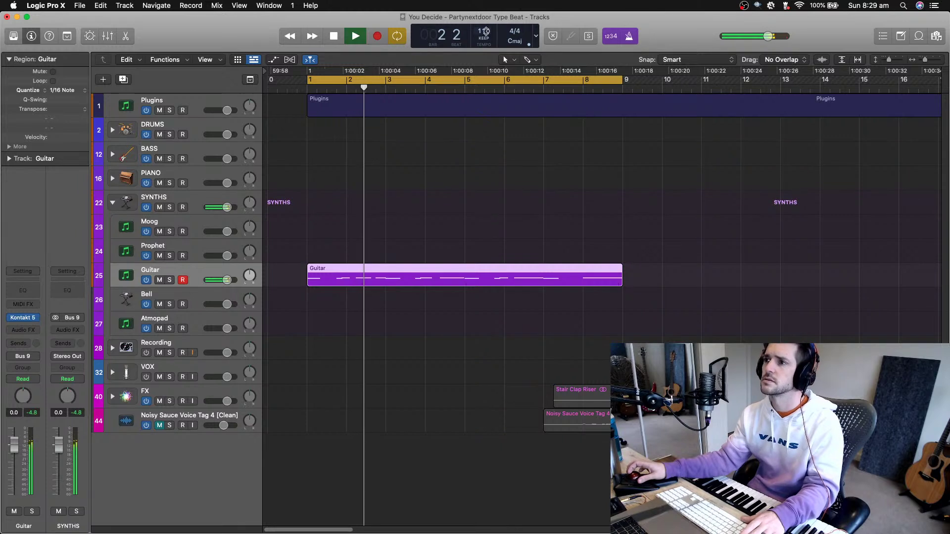
drag(486, 31, 486, 35)
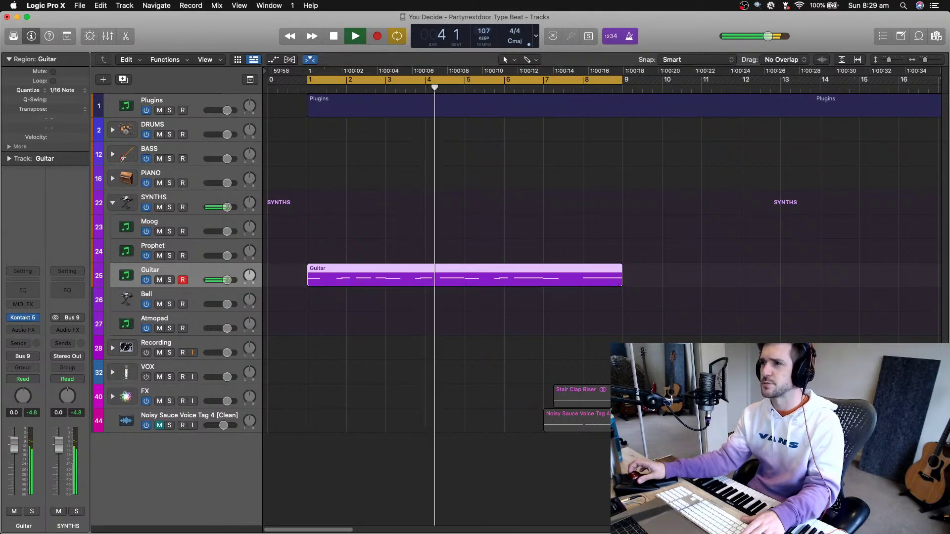
drag(485, 35, 486, 32)
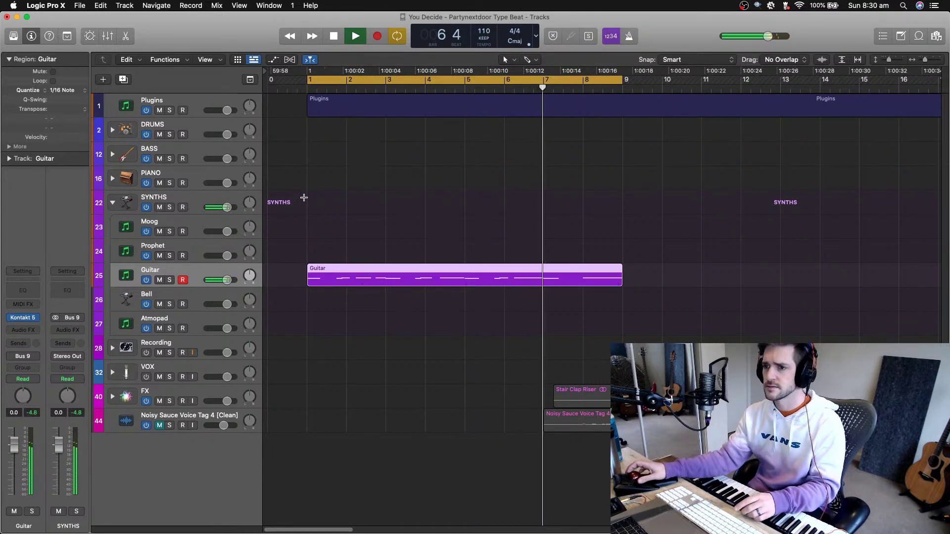
Open the Guitar track's eight-bar MIDI region in the Piano Roll
click(23, 330)
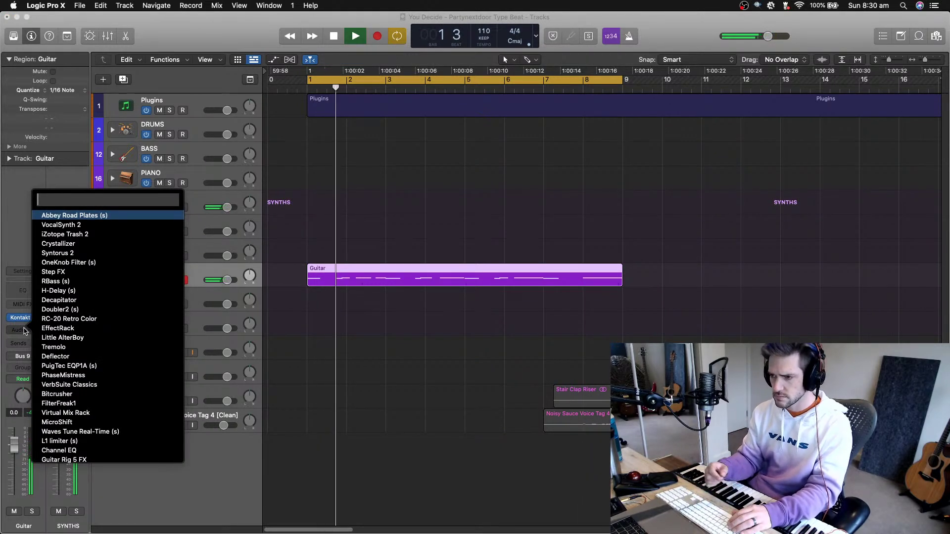
click(276, 400)
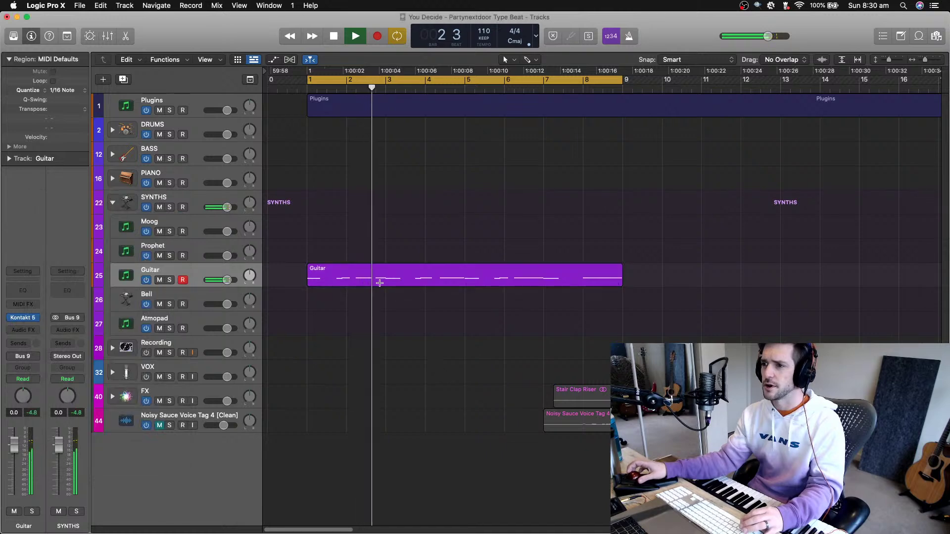
click(362, 276)
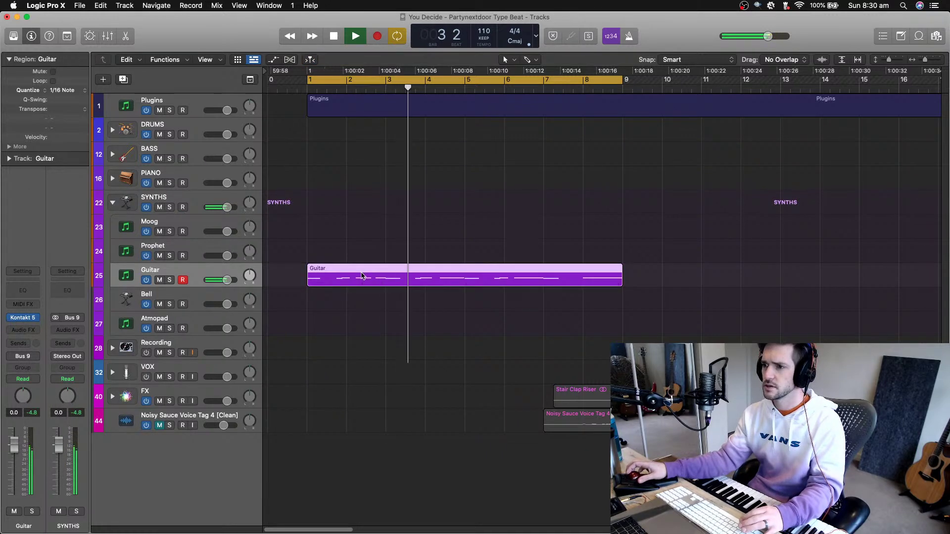
double_click(361, 275)
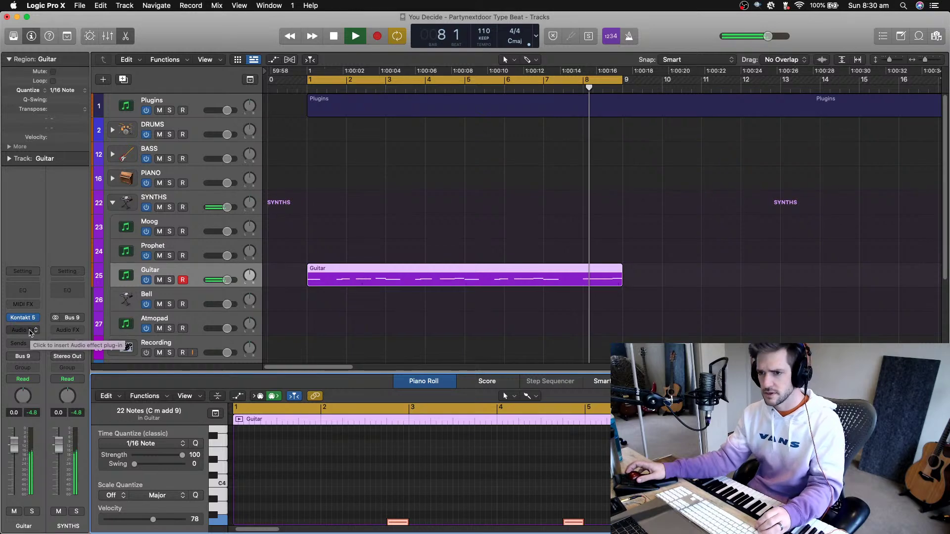
Try to insert iZotope Vinyl as an audio effect on the Guitar track by searching for "iz"
click(29, 331)
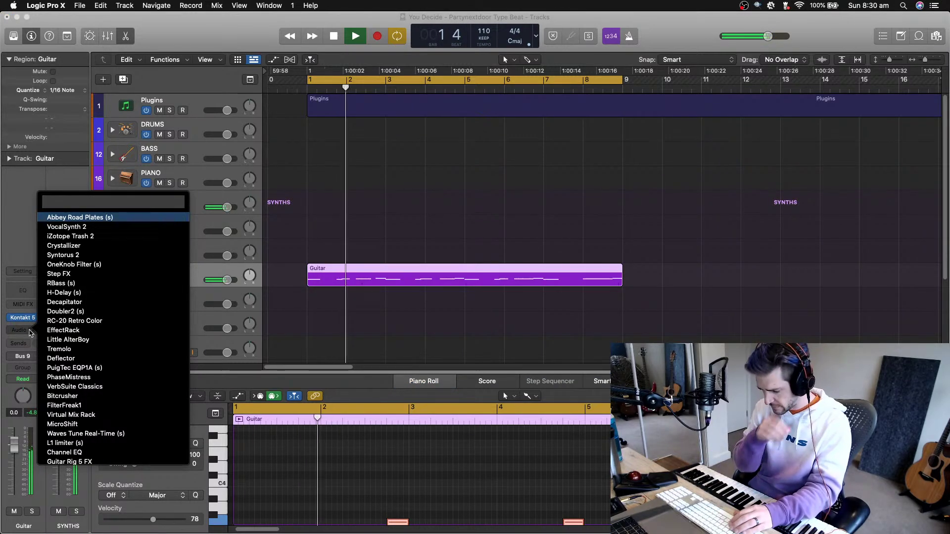
text(iz)
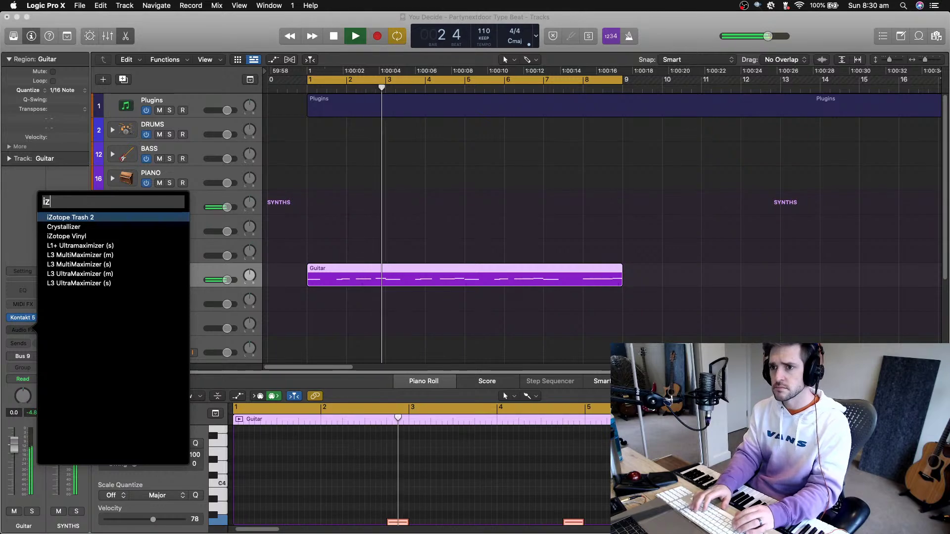
key(Down)
key(Down)
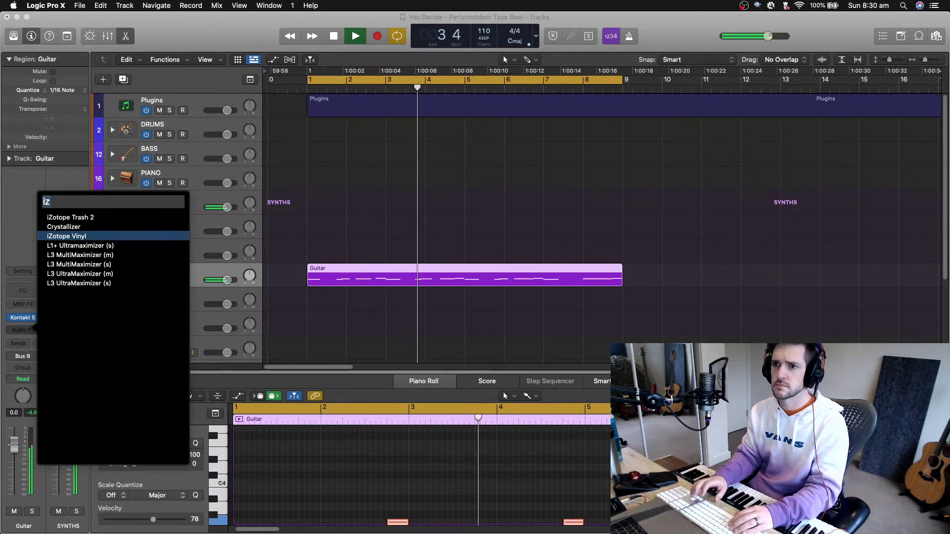
key(Return)
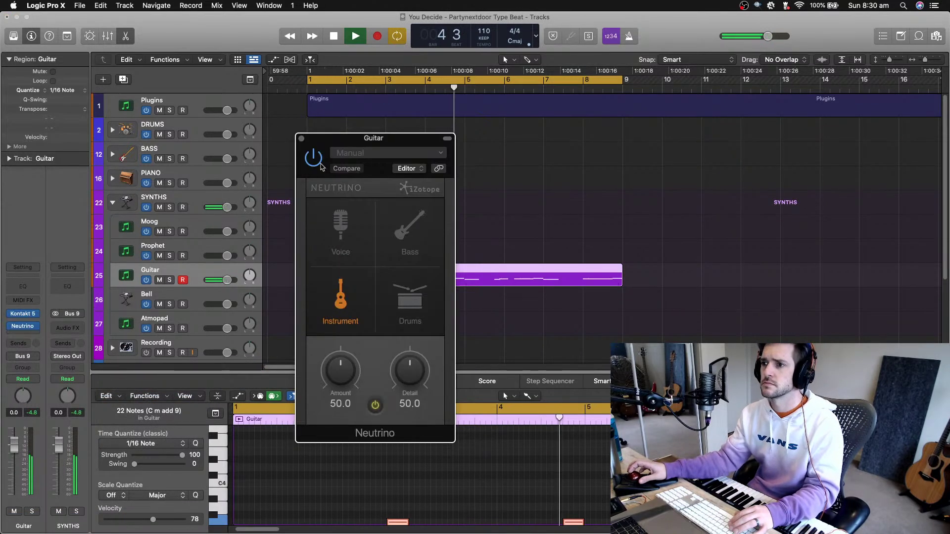
click(301, 138)
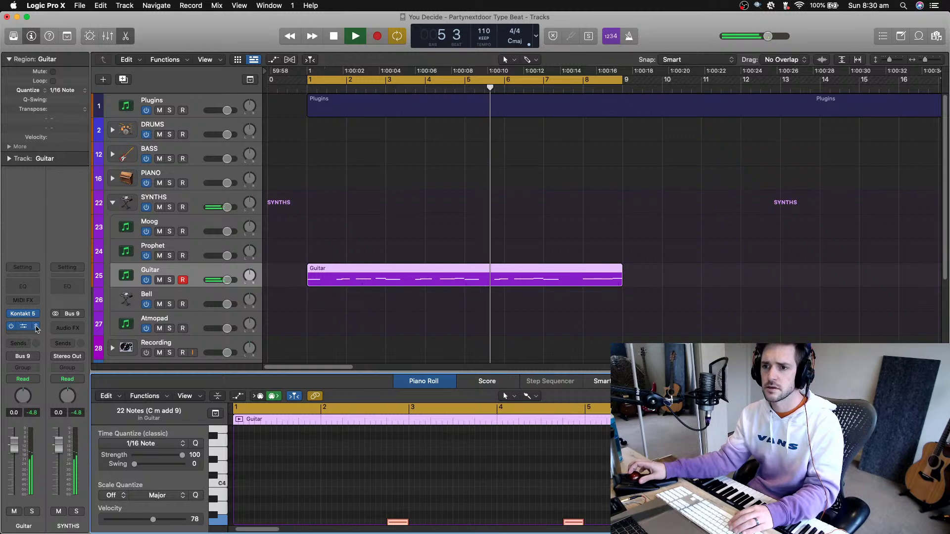
Replace the Neutrino insert on the Guitar track with iZotope Vinyl from the Saturation category
click(36, 327)
mouse_move(99, 456)
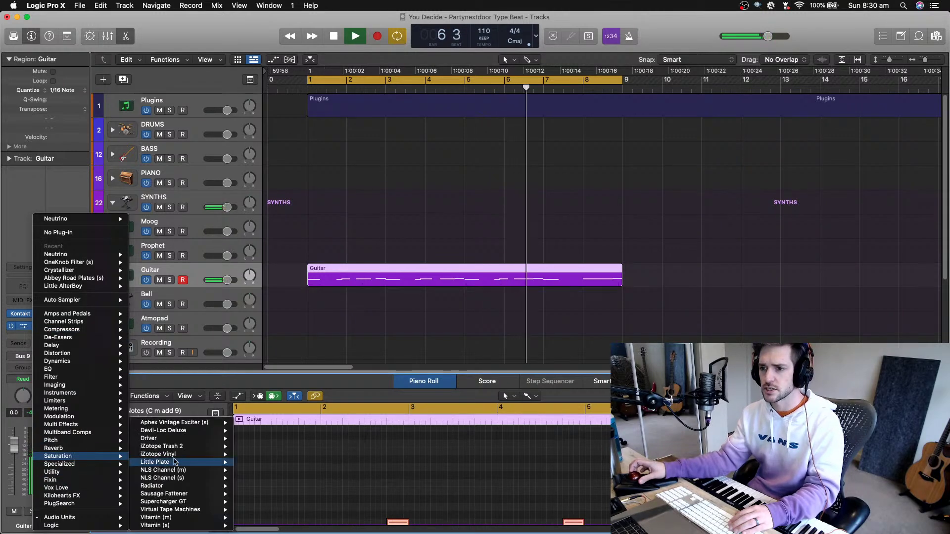
mouse_move(163, 454)
click(274, 455)
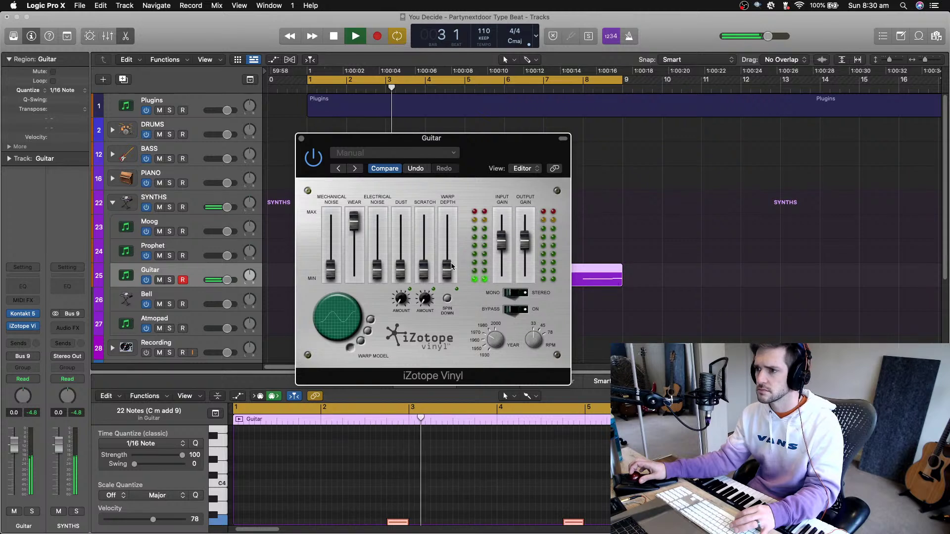
Raise iZotope Vinyl's Warp Depth slightly and lower its Wear to about two-thirds while listening to the part
drag(446, 269, 447, 255)
drag(354, 221, 357, 240)
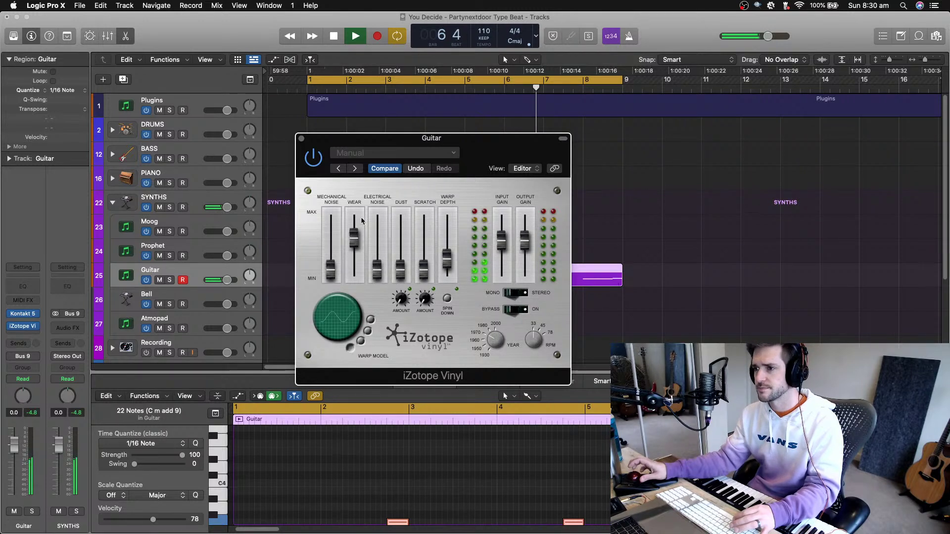
key(space)
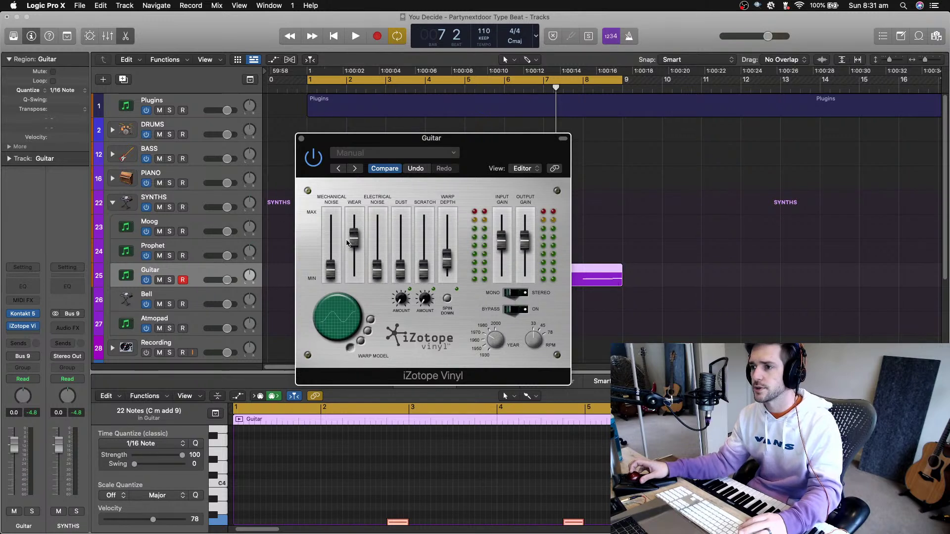
Pull Vinyl's Wear down to minimum and bring it back up to about 69% during playback
drag(353, 243, 361, 268)
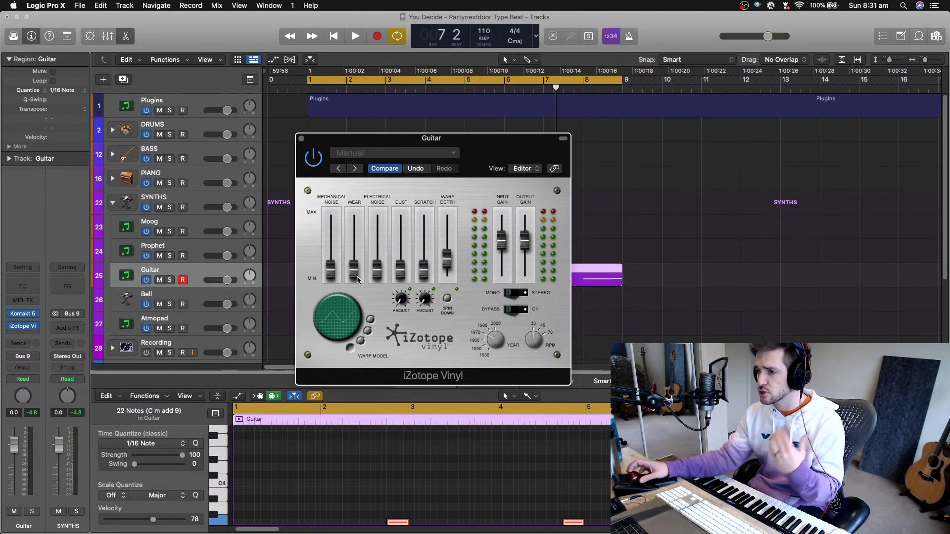
key(space)
drag(357, 280, 355, 240)
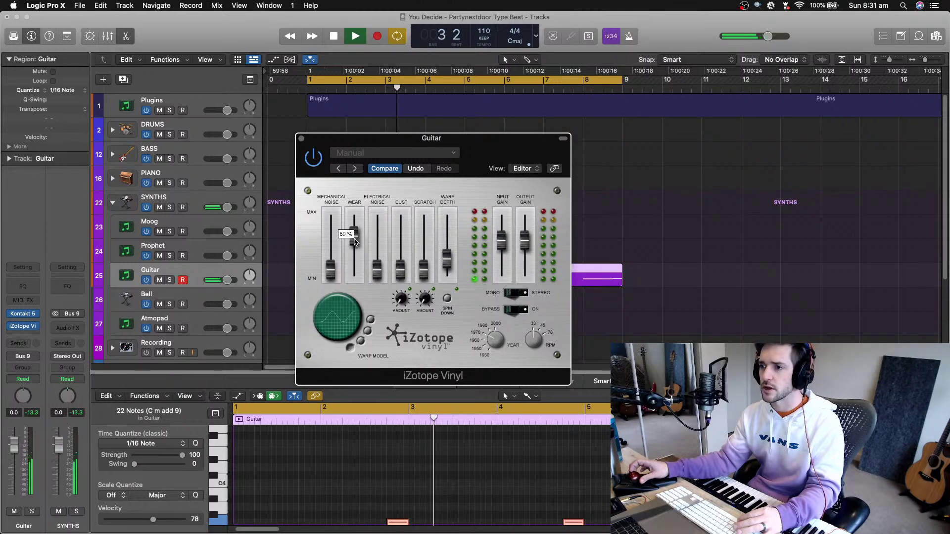
key(space)
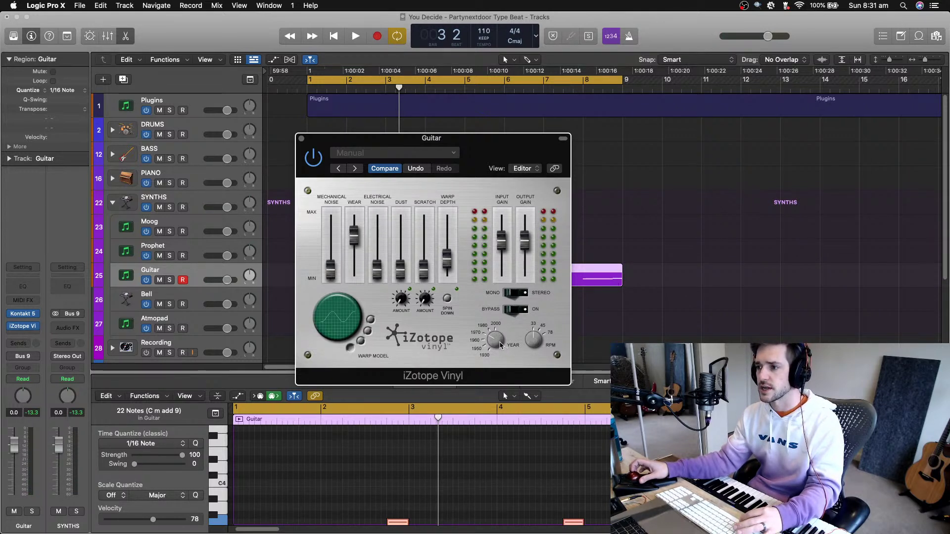
Set Vinyl's Warp Depth to about 28% and compare the part with the effect bypassed and active
key(space)
drag(447, 259, 450, 264)
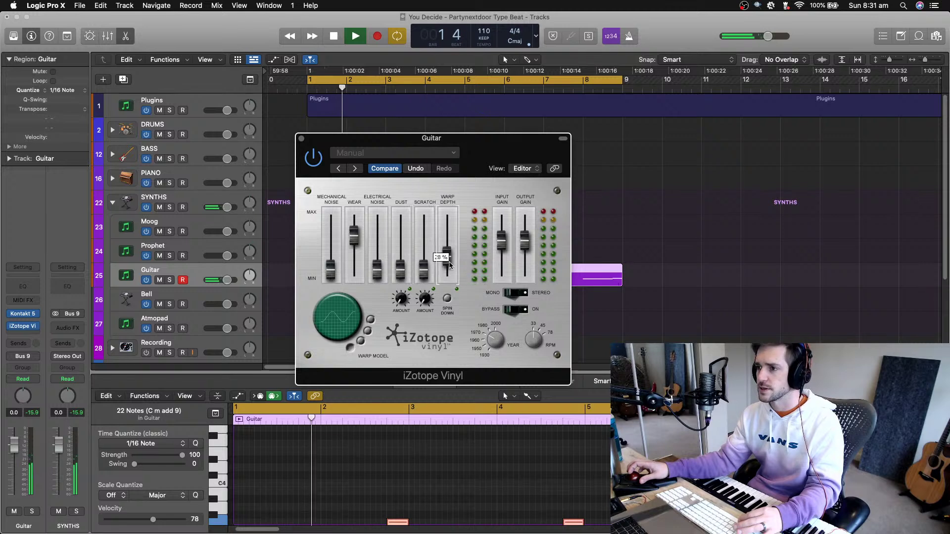
click(313, 159)
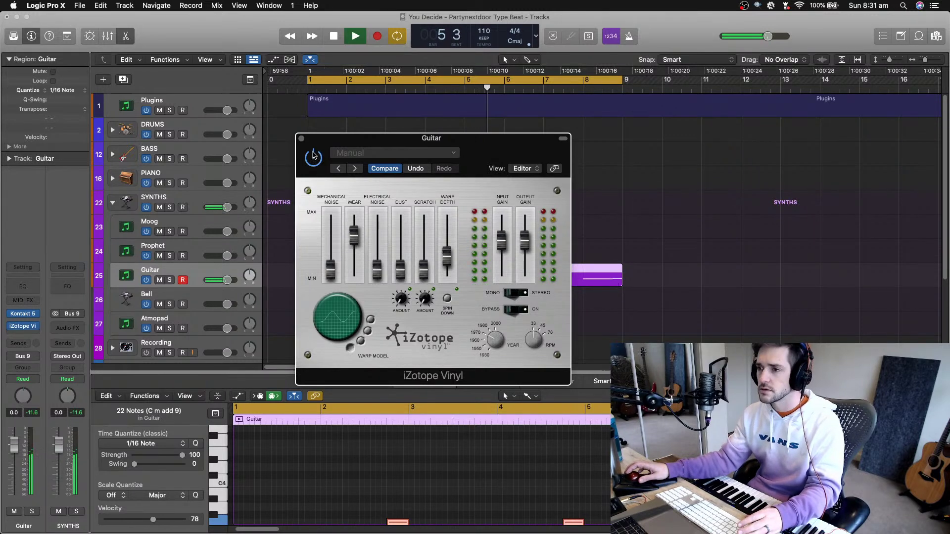
click(301, 140)
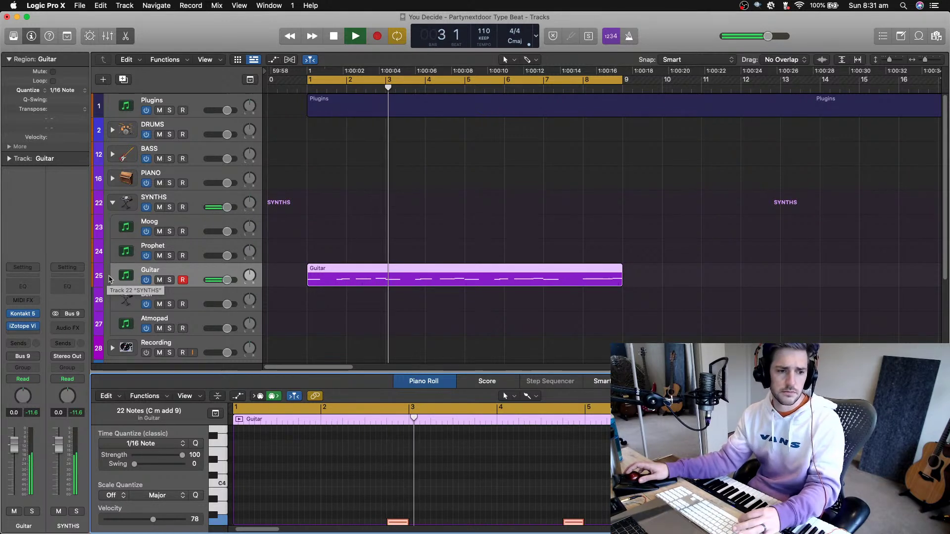
key(space)
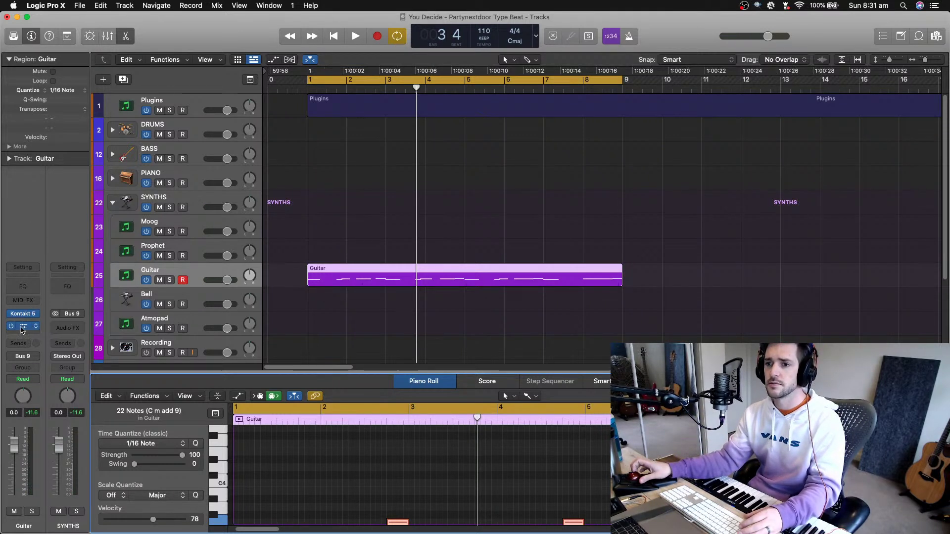
Review the iZotope Vinyl settings once more and listen to the processed Guitar part
click(22, 327)
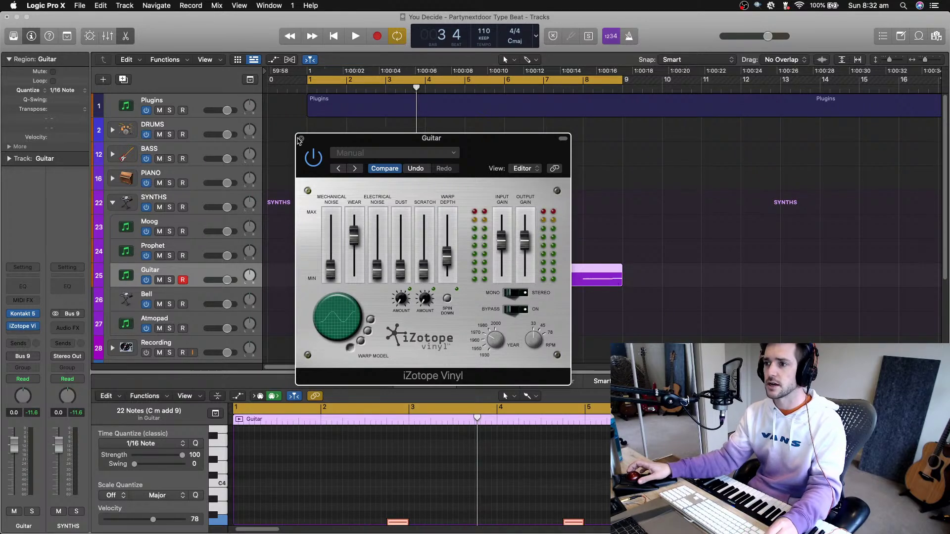
click(301, 139)
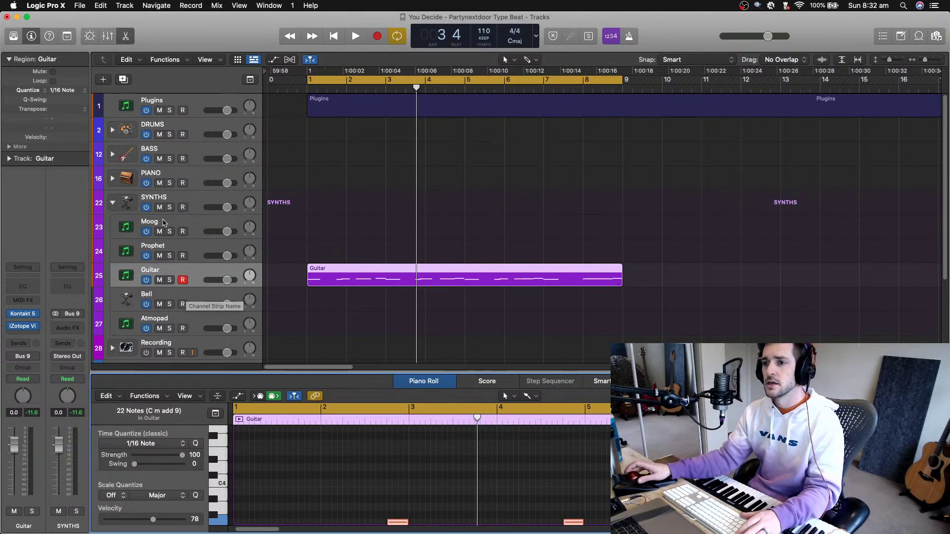
key(space)
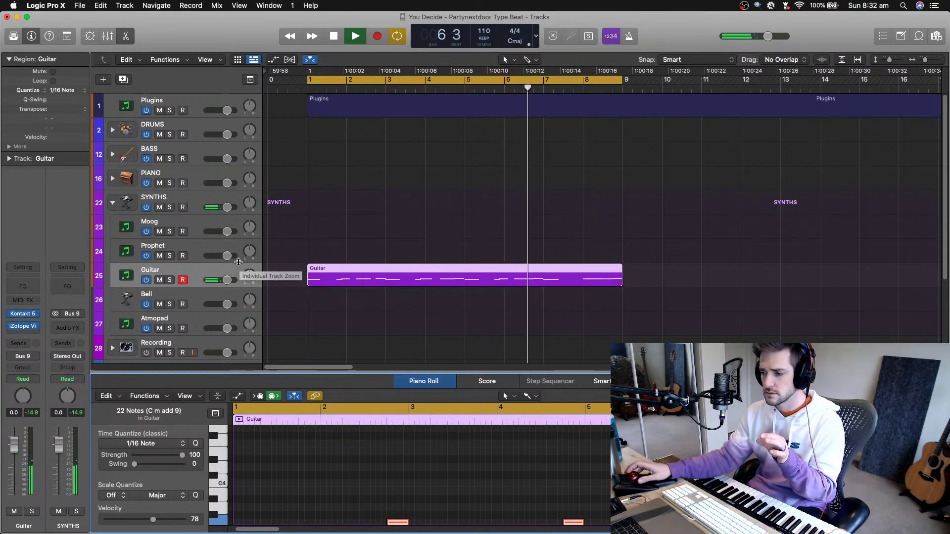
key(space)
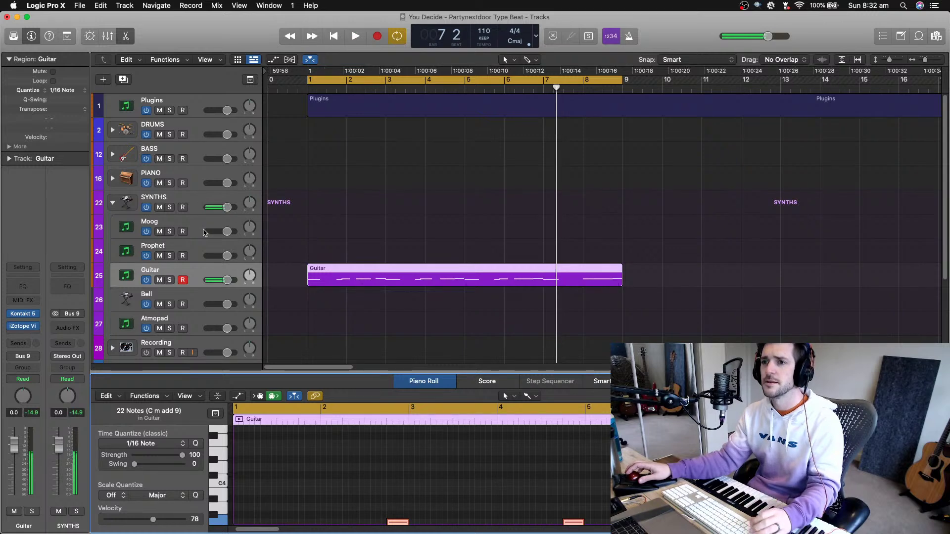
Expand the PIANO track stack, copy the Guitar region onto the Piano track at bar 1 and play both
click(164, 172)
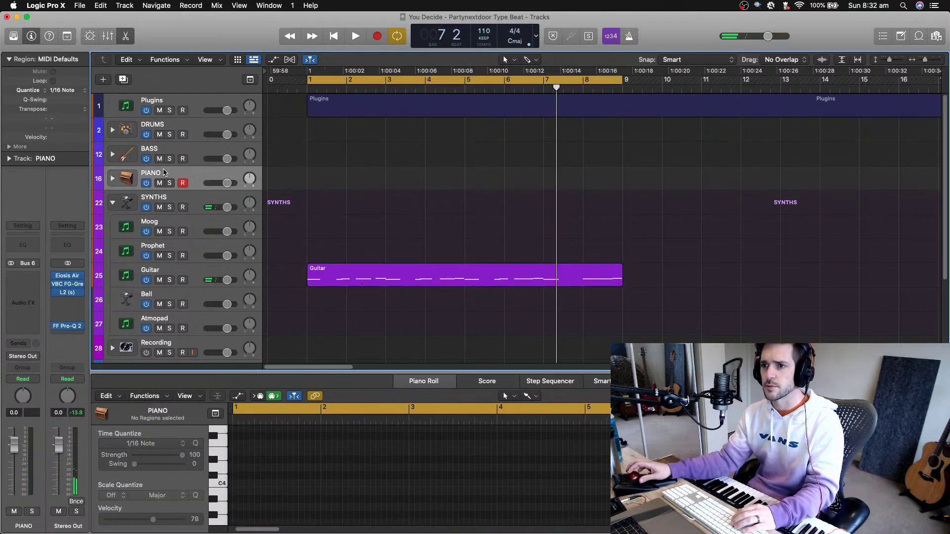
click(111, 179)
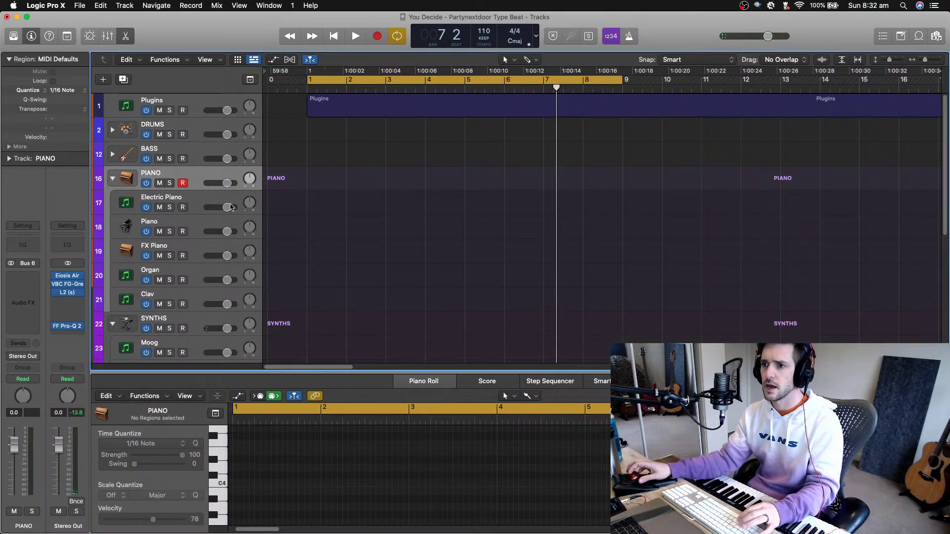
key(super+Up)
drag(372, 310, 366, 189)
key(space)
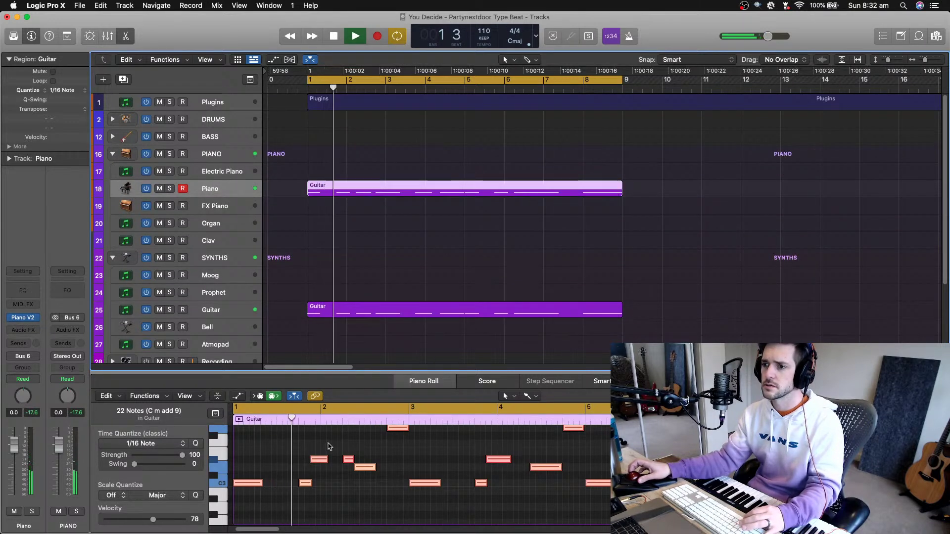
Transpose all notes of the copied region on the Piano track down one octave
click(378, 439)
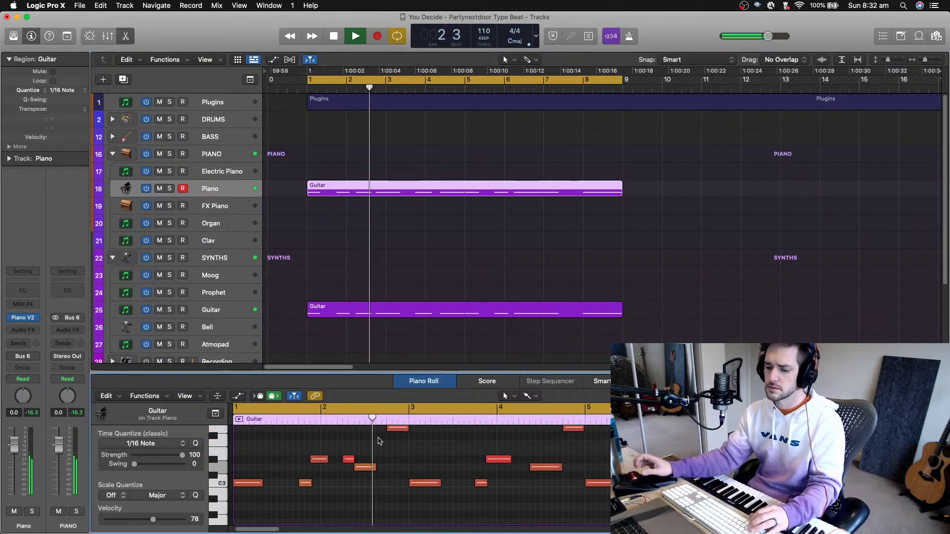
key(super+a)
key(alt+shift+Down)
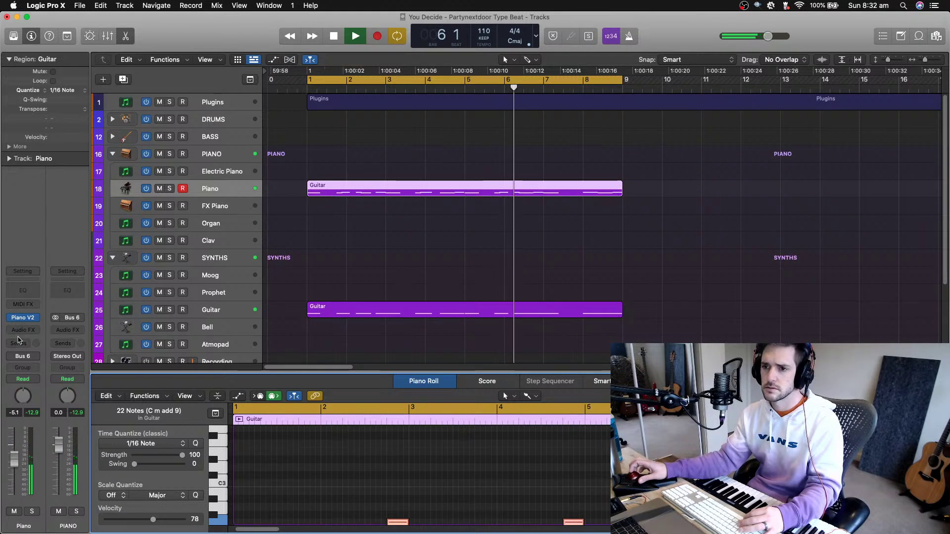
Load the Dark Piano setting in the Piano V2 instrument on the Piano track and close its window
key(v)
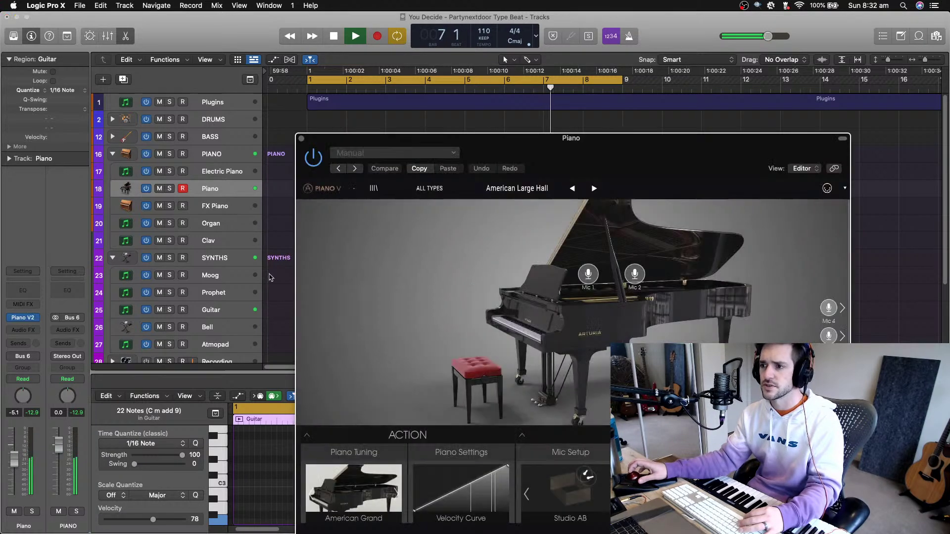
click(372, 155)
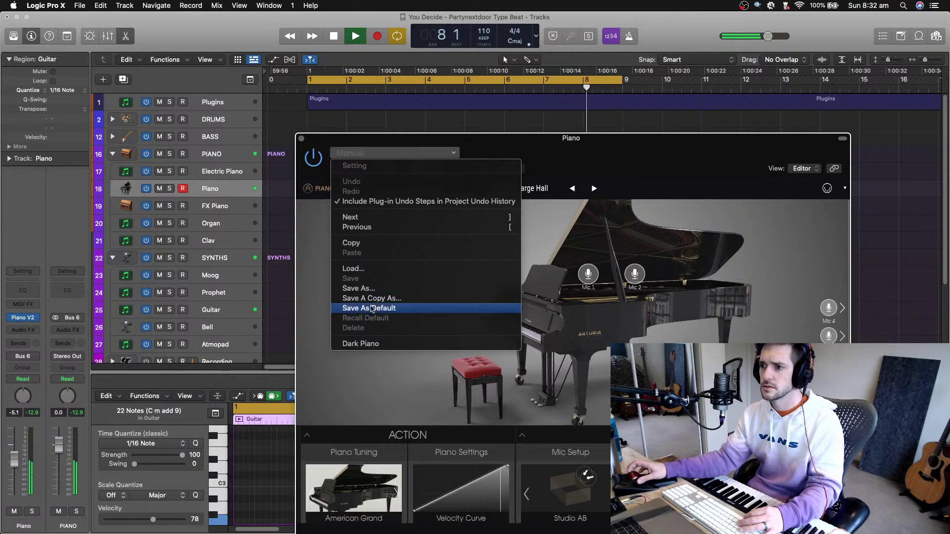
click(369, 342)
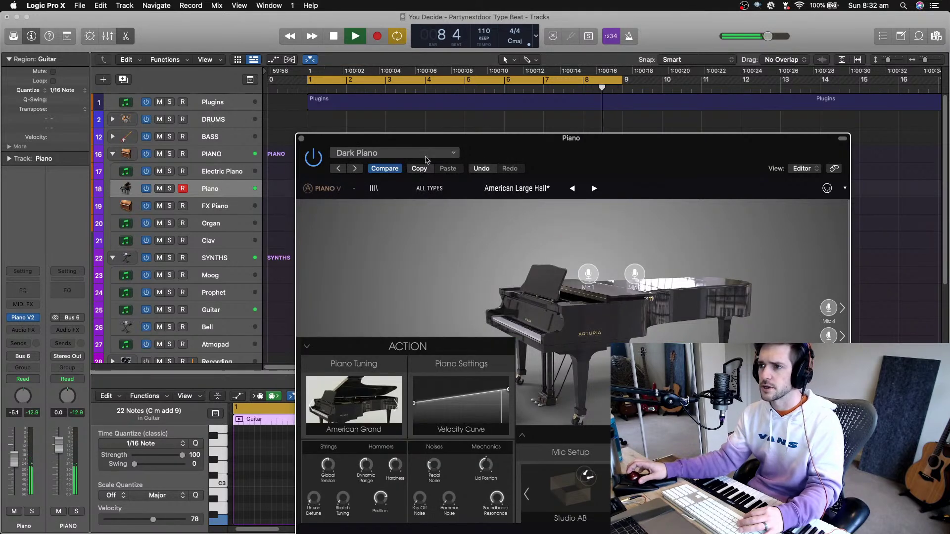
click(301, 139)
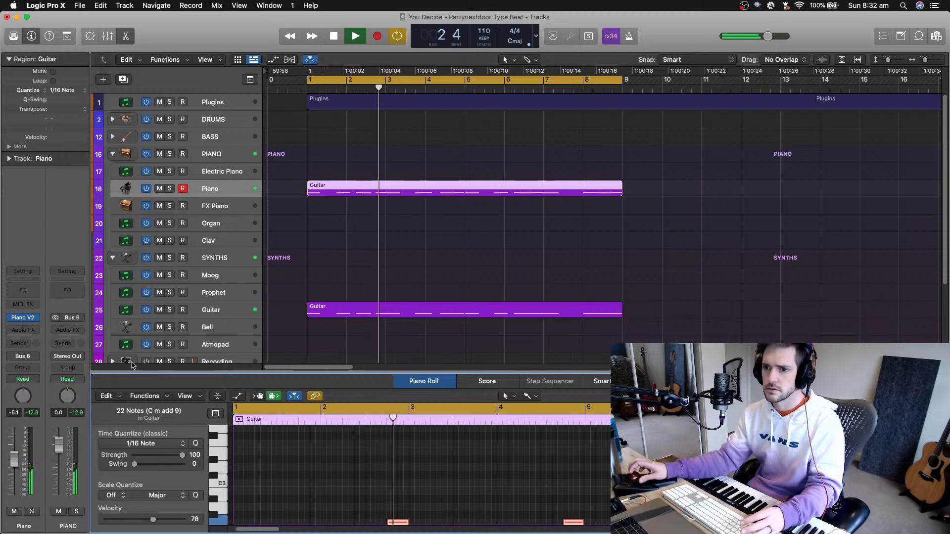
click(29, 330)
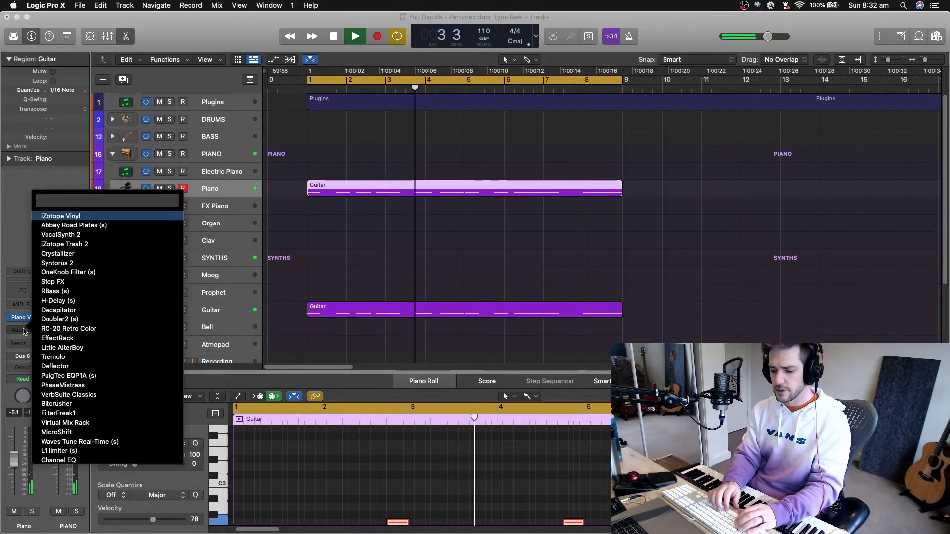
text(synt)
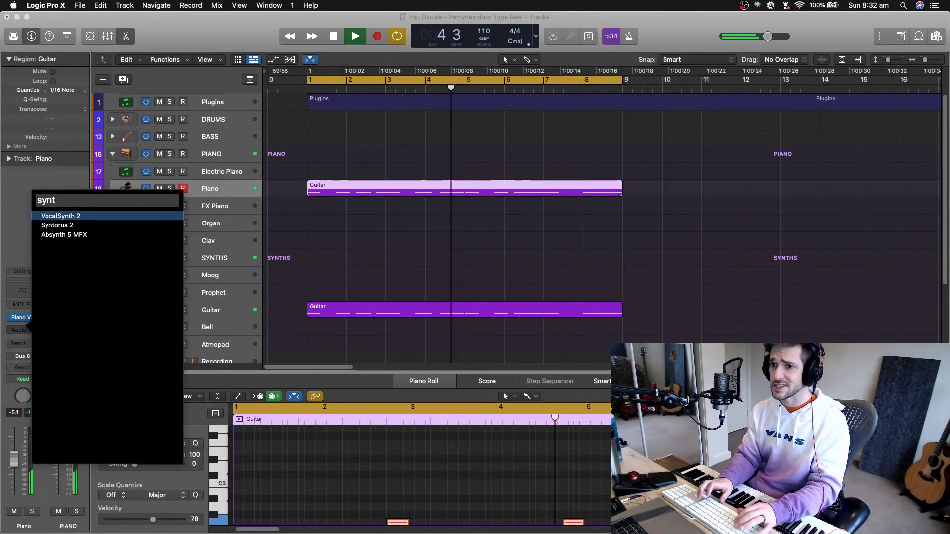
key(Return)
key(Escape)
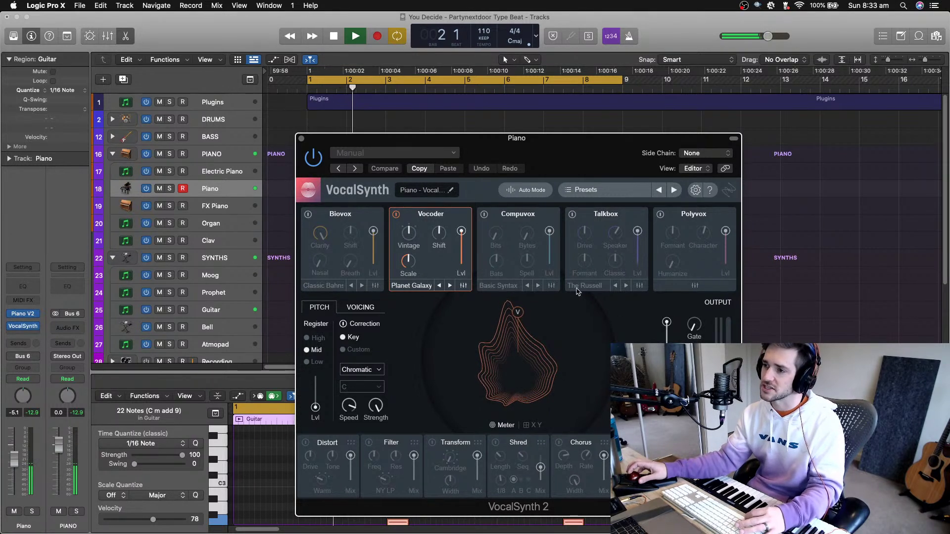
key(space)
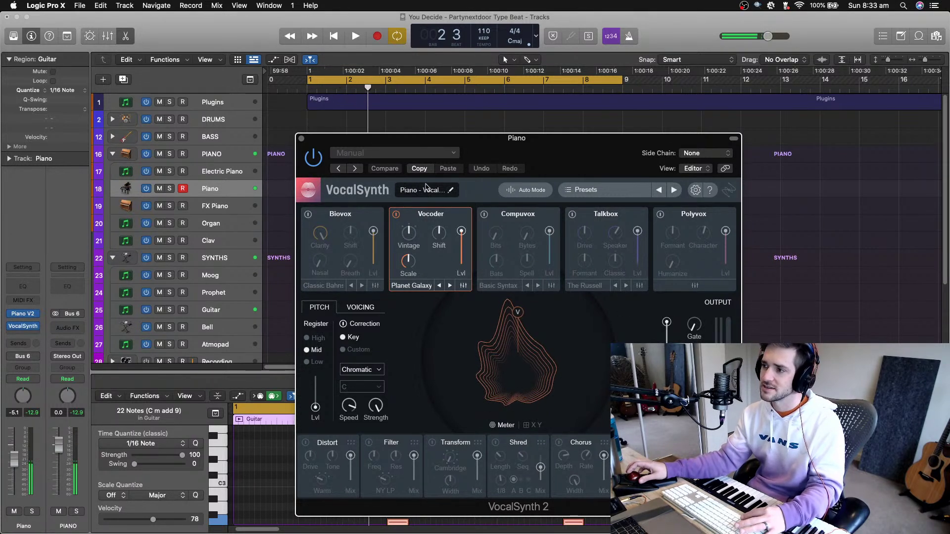
click(301, 138)
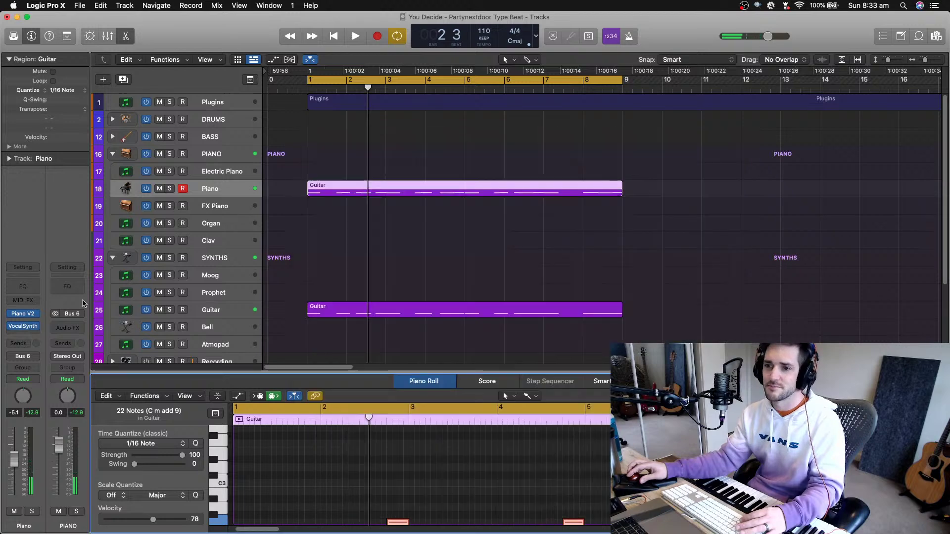
click(36, 328)
click(38, 329)
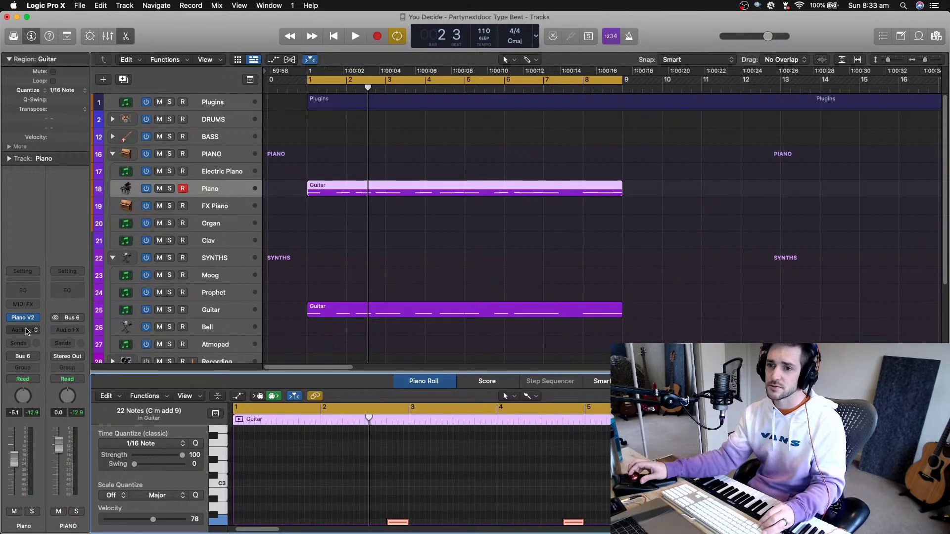
Insert Syntorus 2 on the Piano track, load its Stereo Separation preset and listen to the piano with the guitar
click(27, 330)
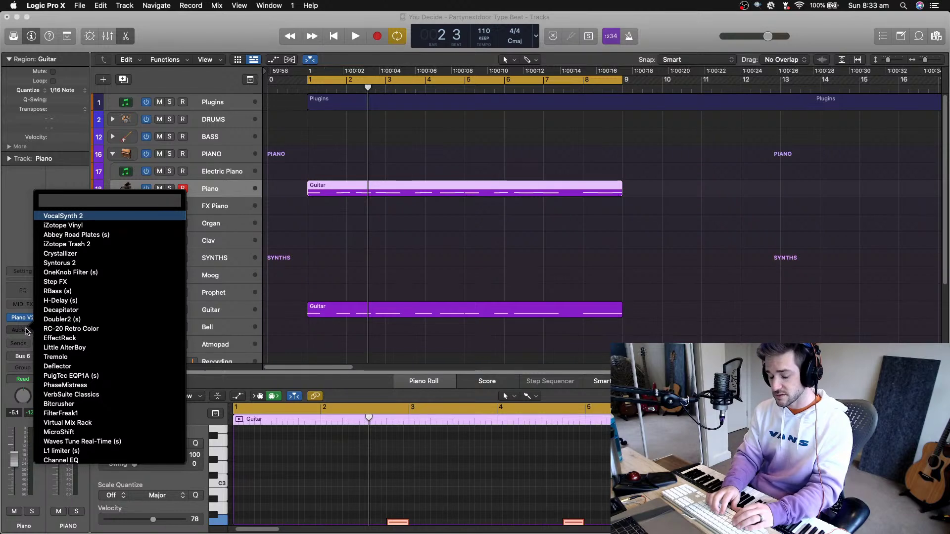
text(synt)
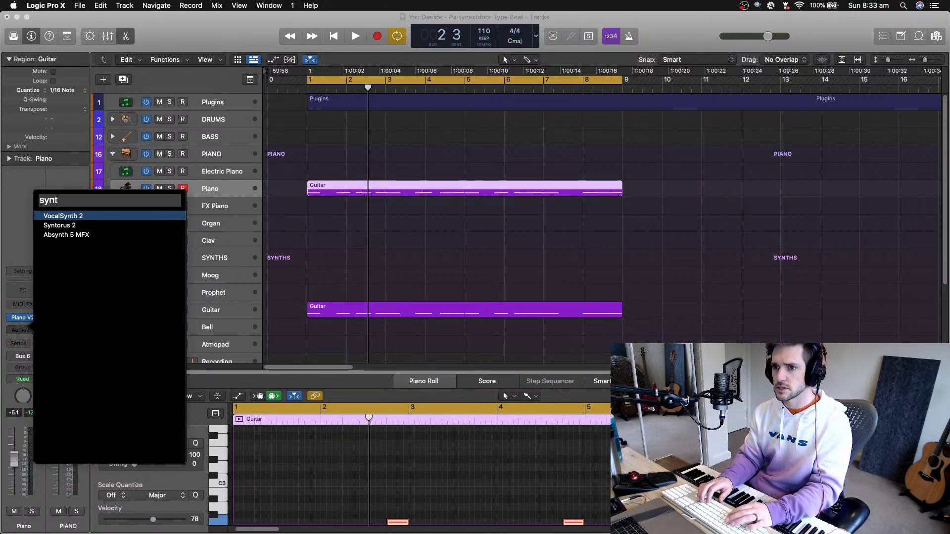
key(Down)
key(Return)
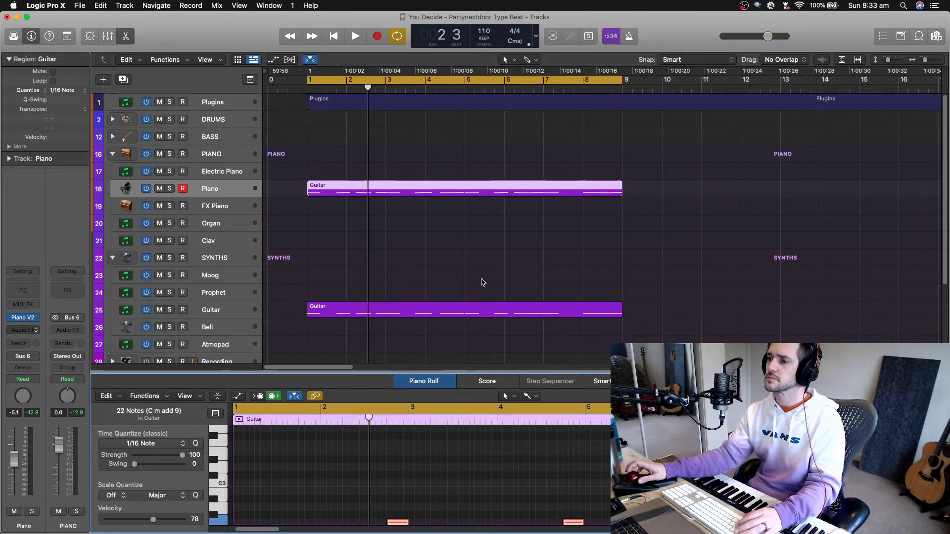
click(553, 215)
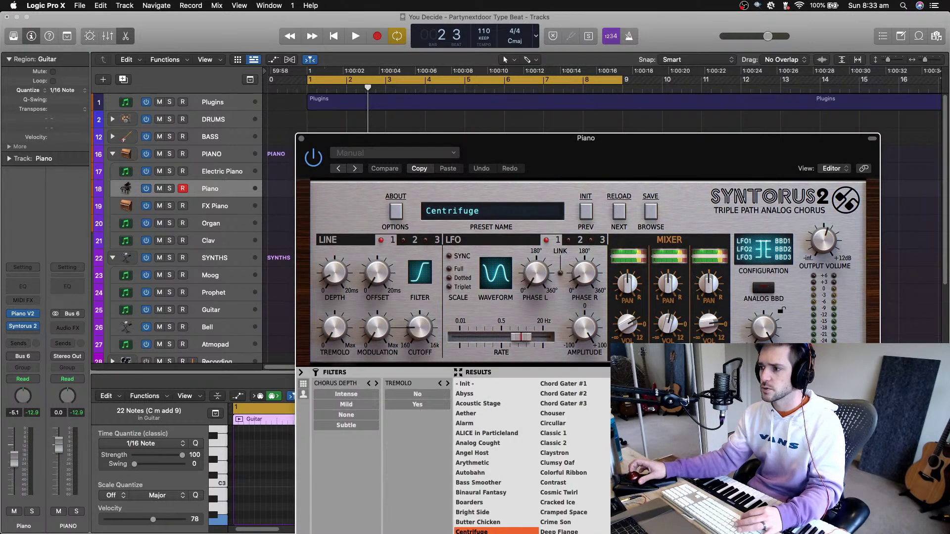
scroll(531, 455, right, 5)
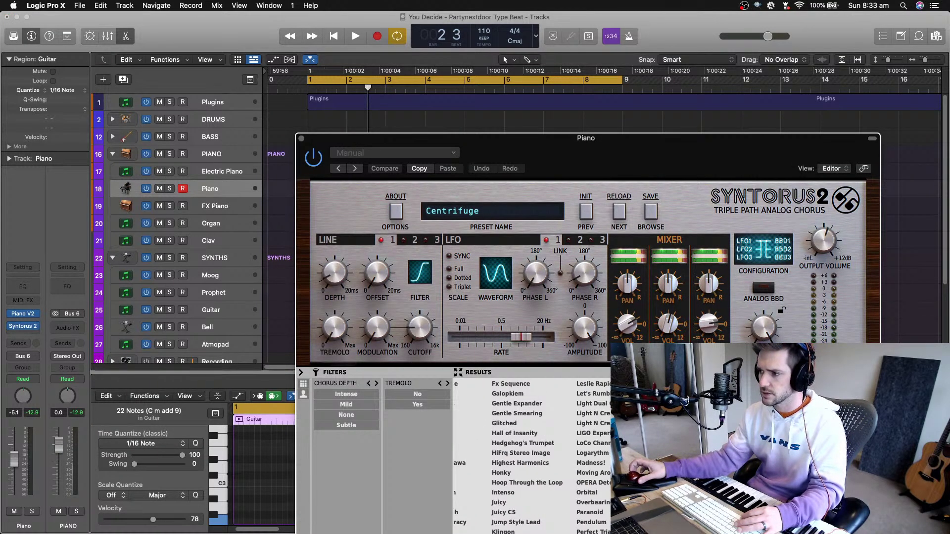
double_click(772, 424)
key(space)
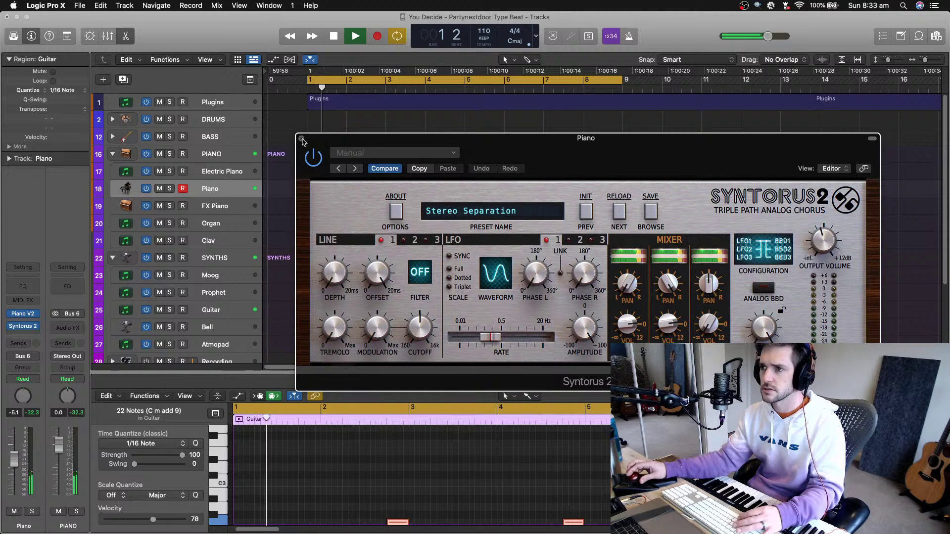
click(302, 139)
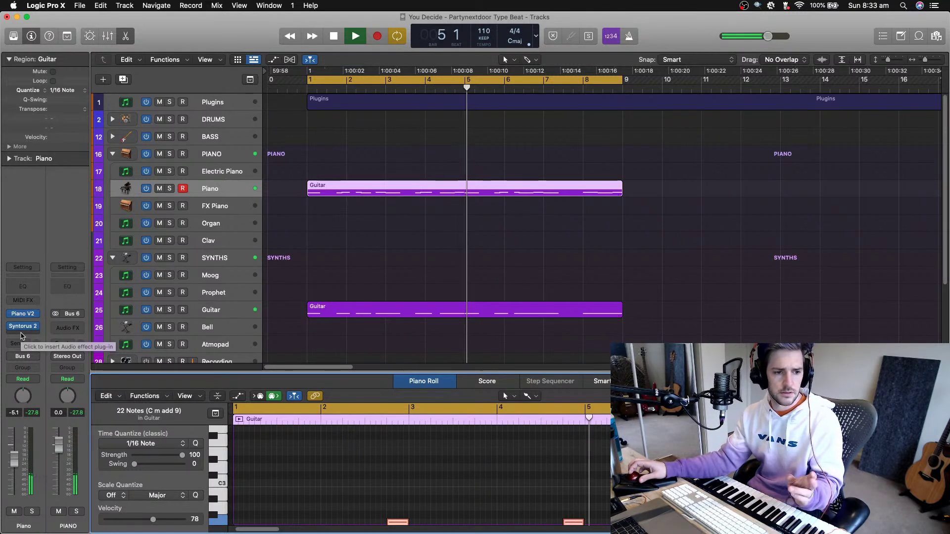
key(space)
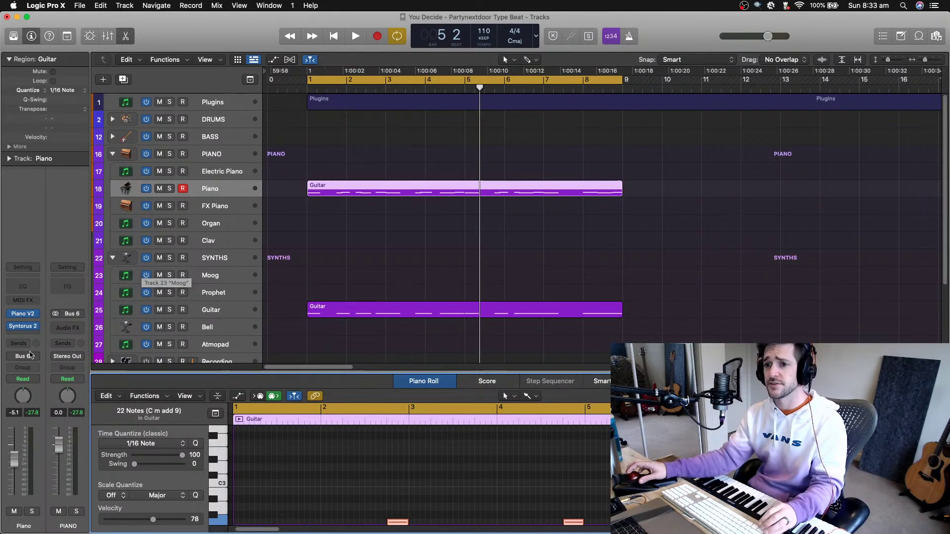
Insert Abbey Road Plates after Syntorus 2 on the Piano track and lower its Dry/Wet mix during playback
click(30, 333)
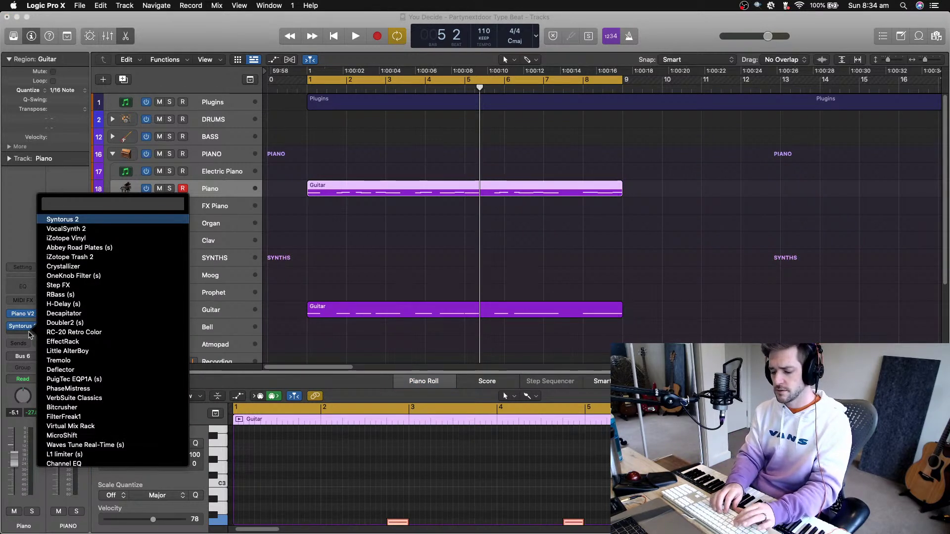
text(abb)
key(Return)
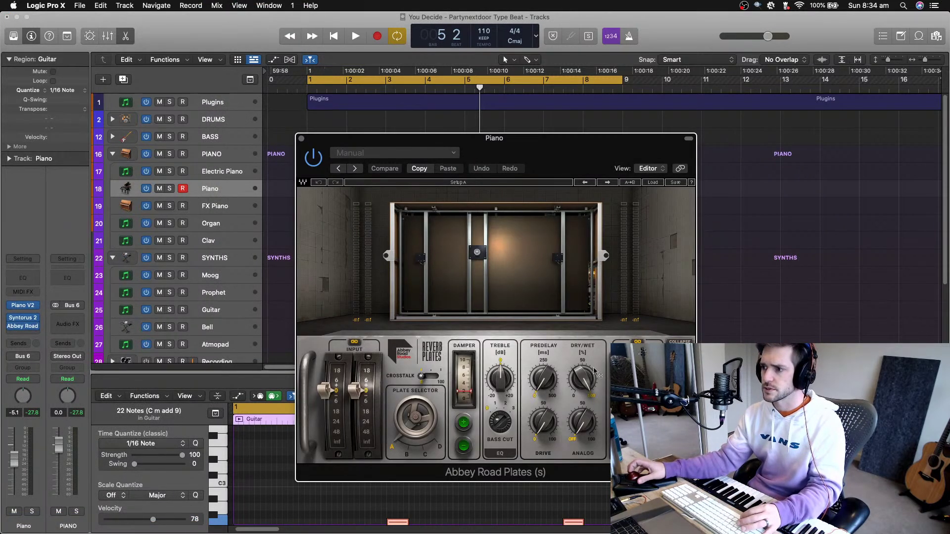
drag(595, 372, 595, 411)
key(space)
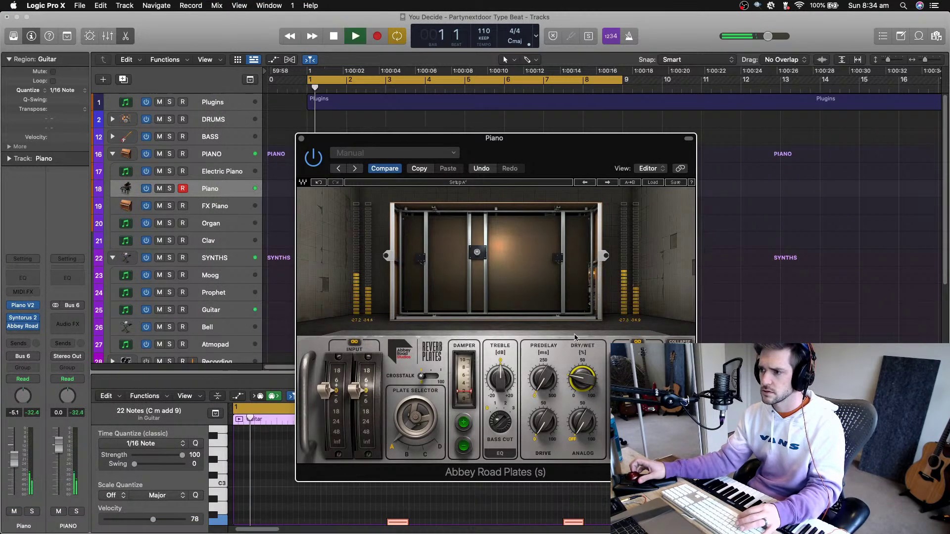
drag(582, 379, 582, 374)
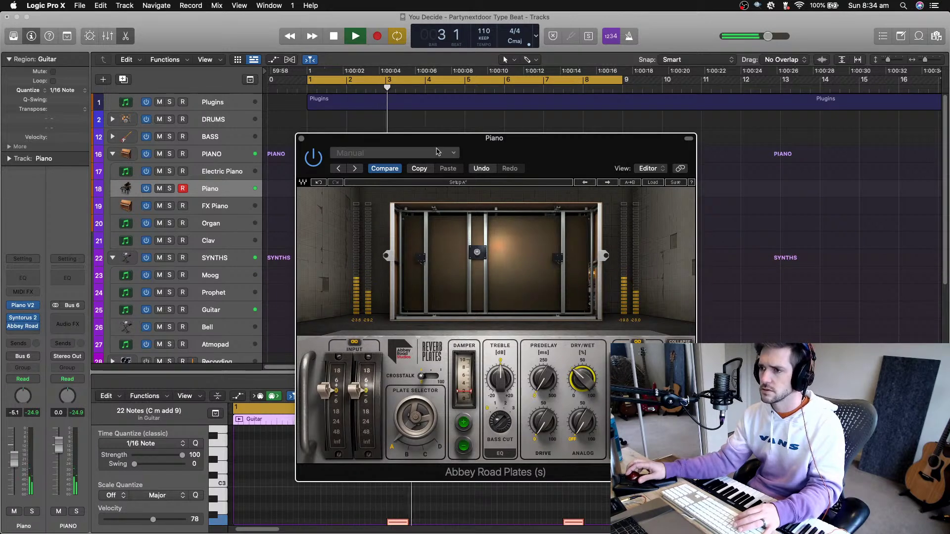
click(302, 138)
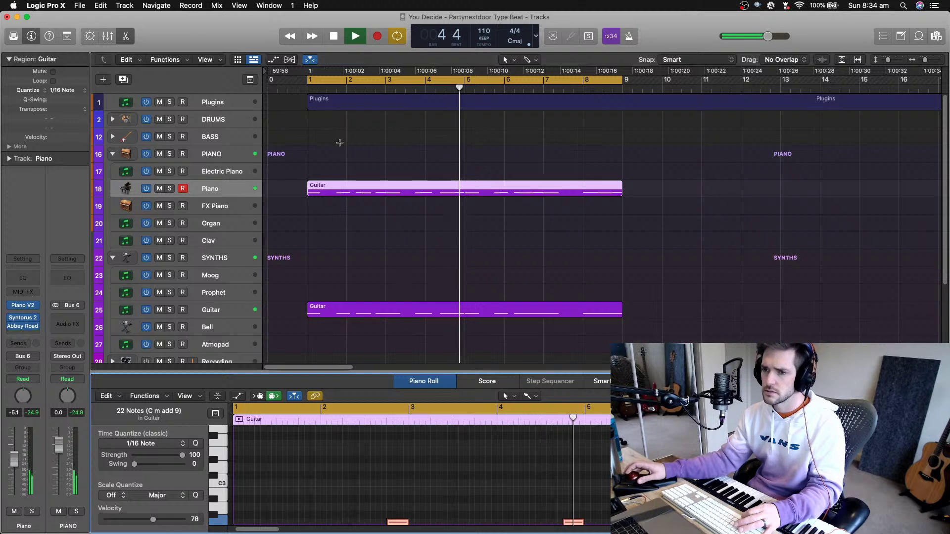
key(space)
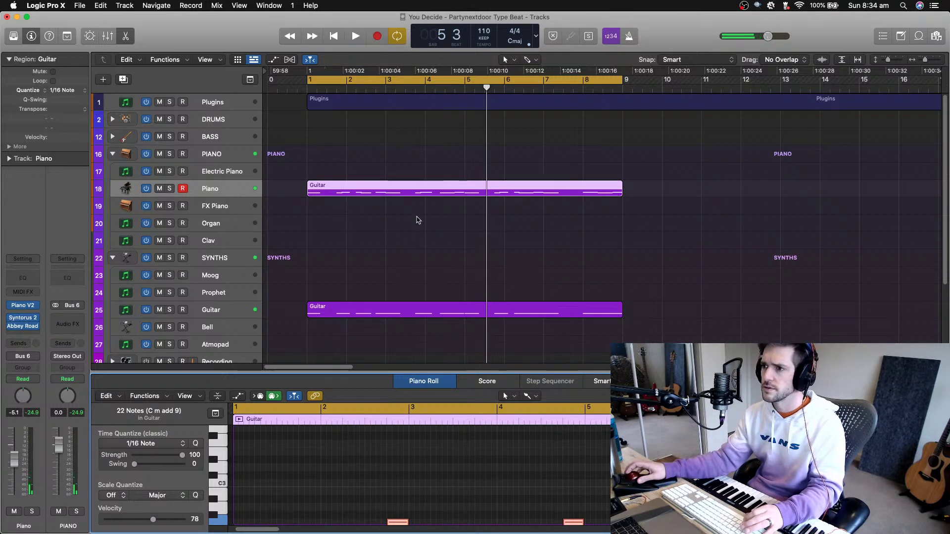
Lengthen all notes of the Piano track's region together so that they sustain longer
click(413, 190)
click(407, 189)
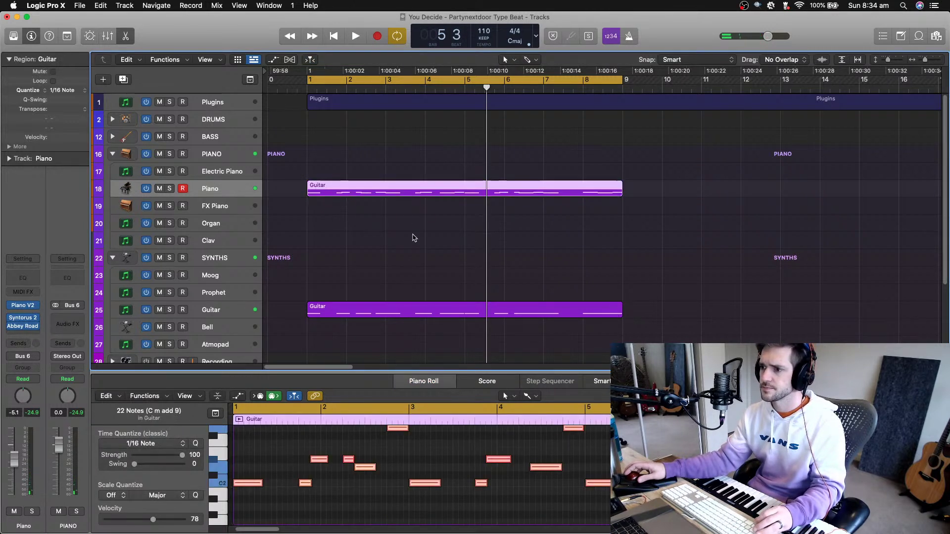
drag(258, 489, 290, 491)
click(315, 471)
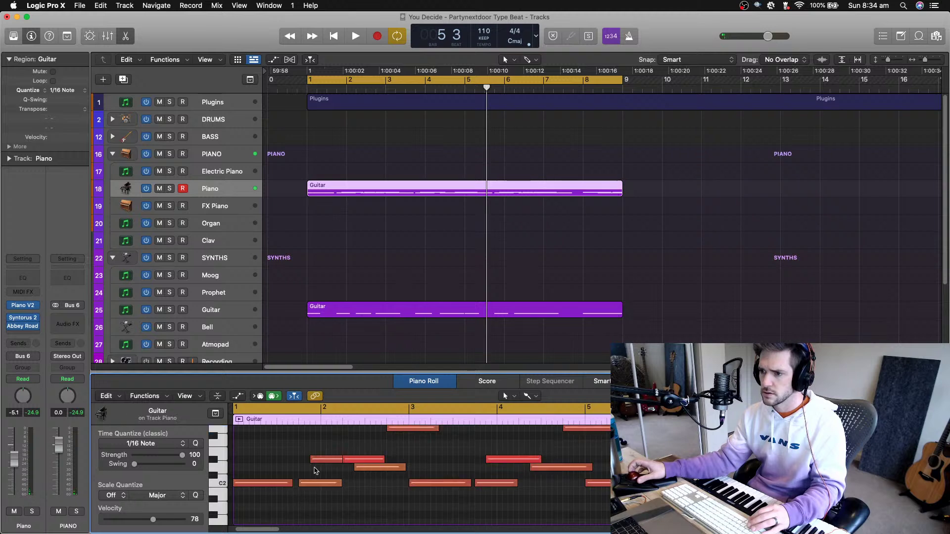
Shorten the overlapping piano notes in bars 1 to 4 so that they do not ring over the following notes
click(326, 461)
drag(344, 461, 385, 468)
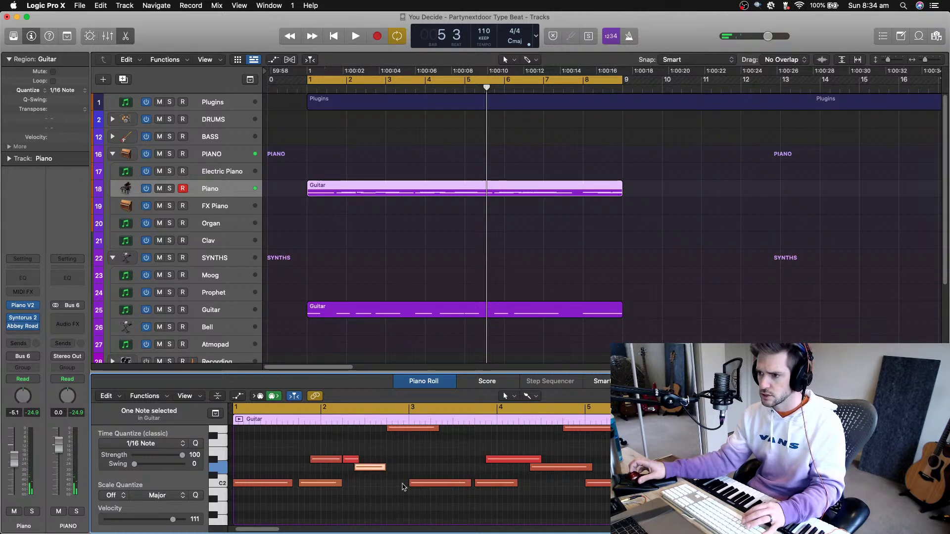
drag(437, 430, 408, 429)
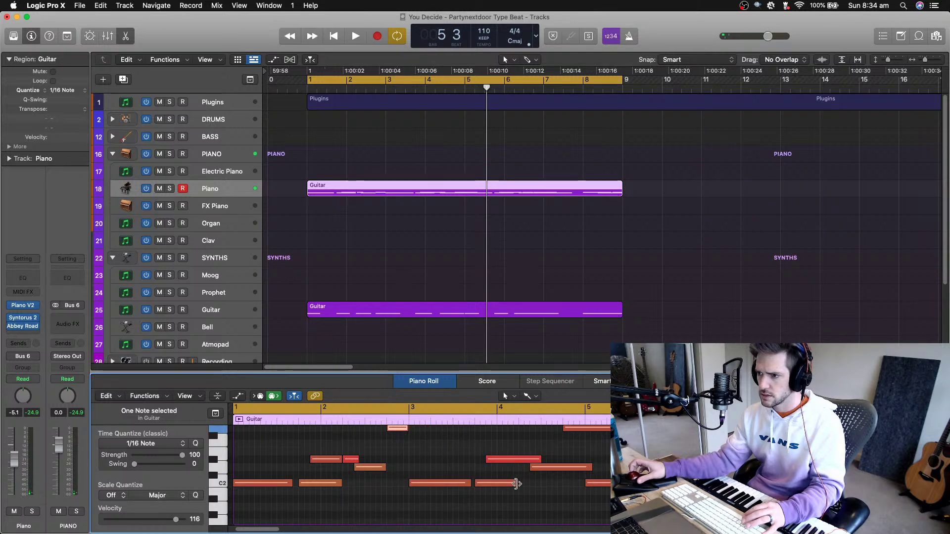
drag(516, 483, 485, 483)
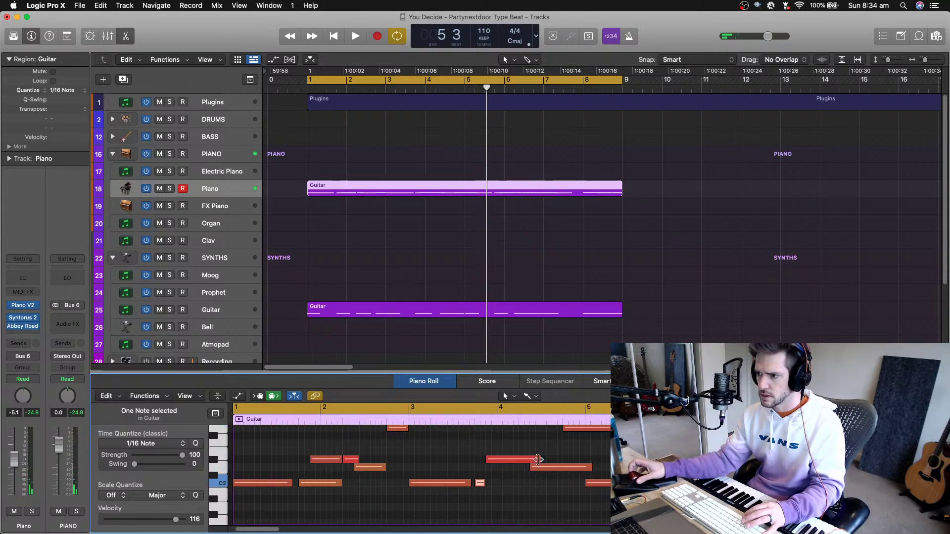
drag(538, 460, 561, 468)
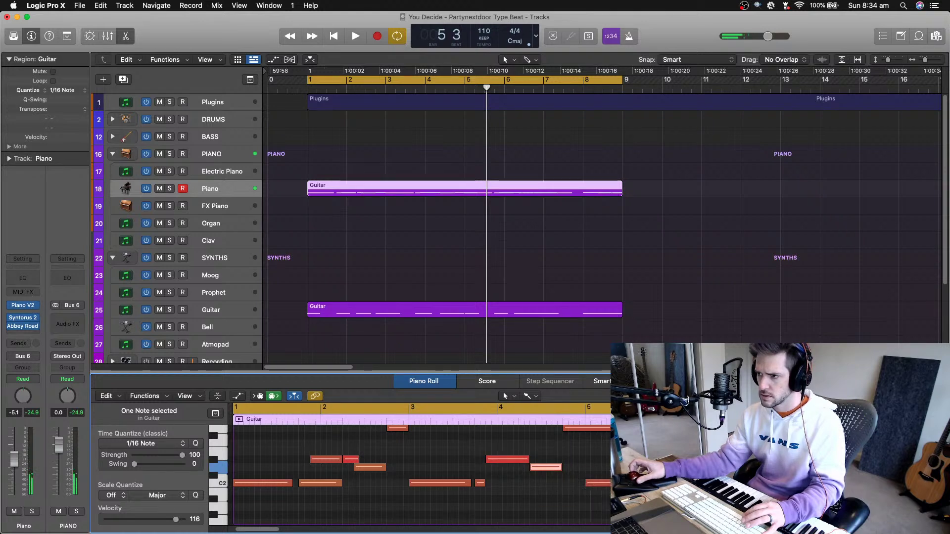
drag(608, 429, 584, 430)
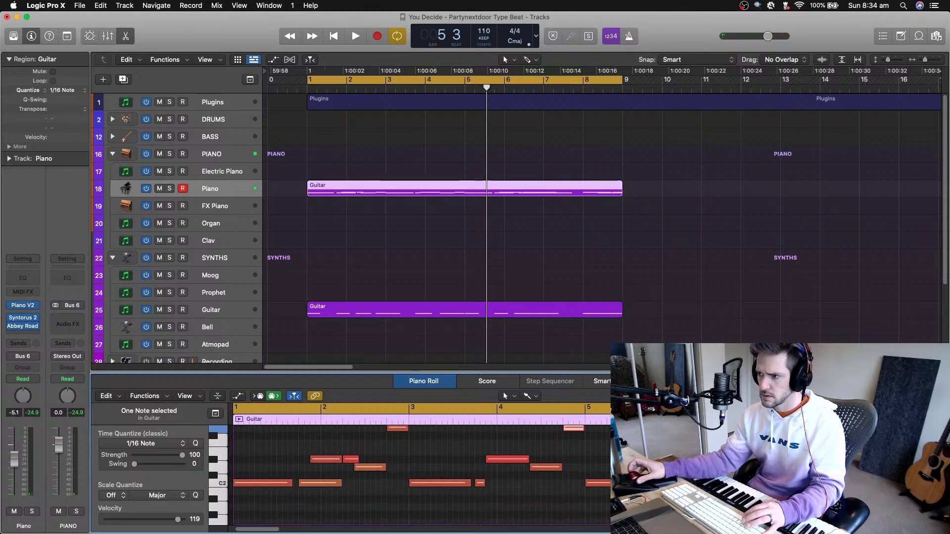
Shorten the remaining overlapping piano notes in the second half of the region and play back the piano with the guitar
drag(691, 483, 688, 483)
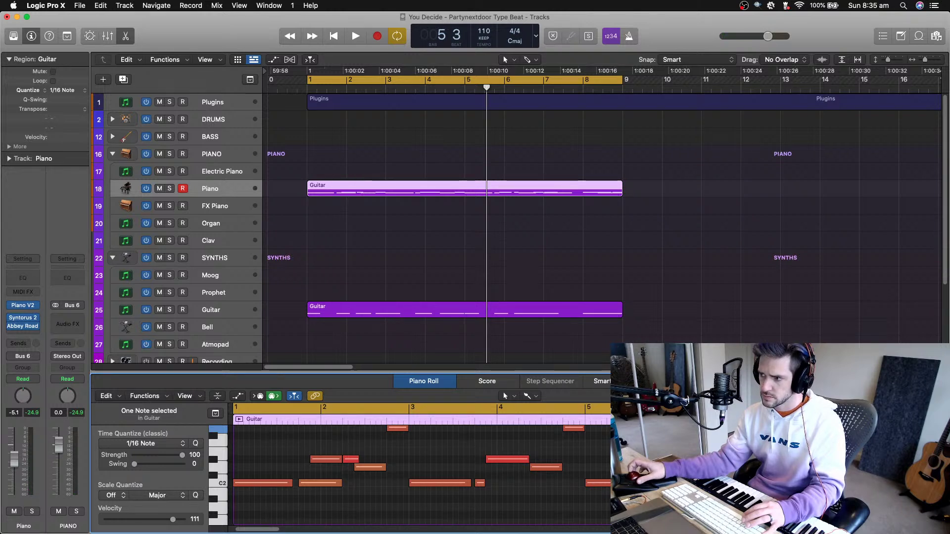
scroll(421, 475, up, 2)
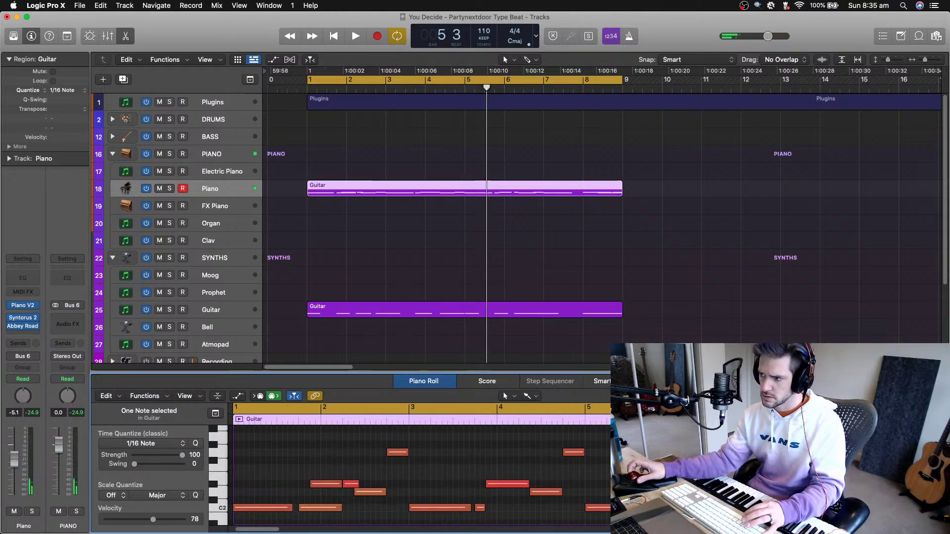
key(space)
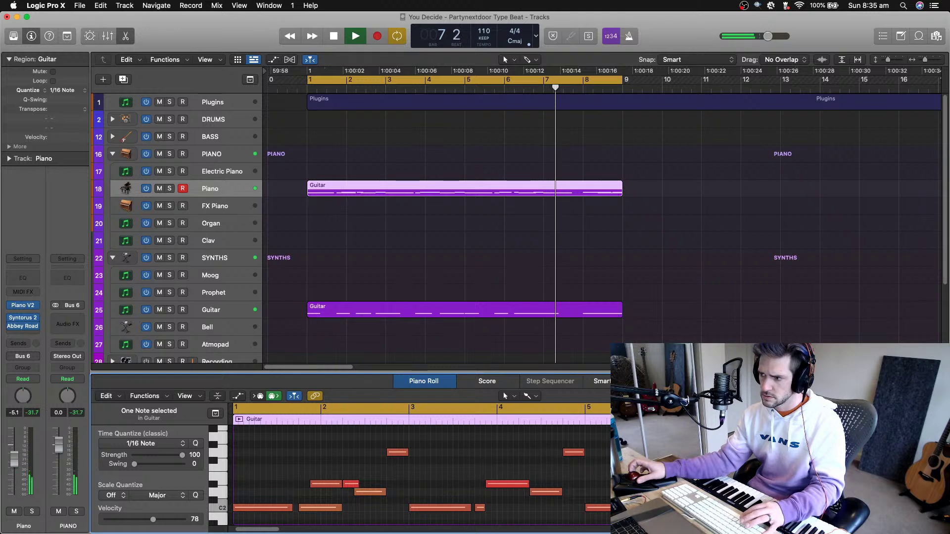
key(space)
click(871, 507)
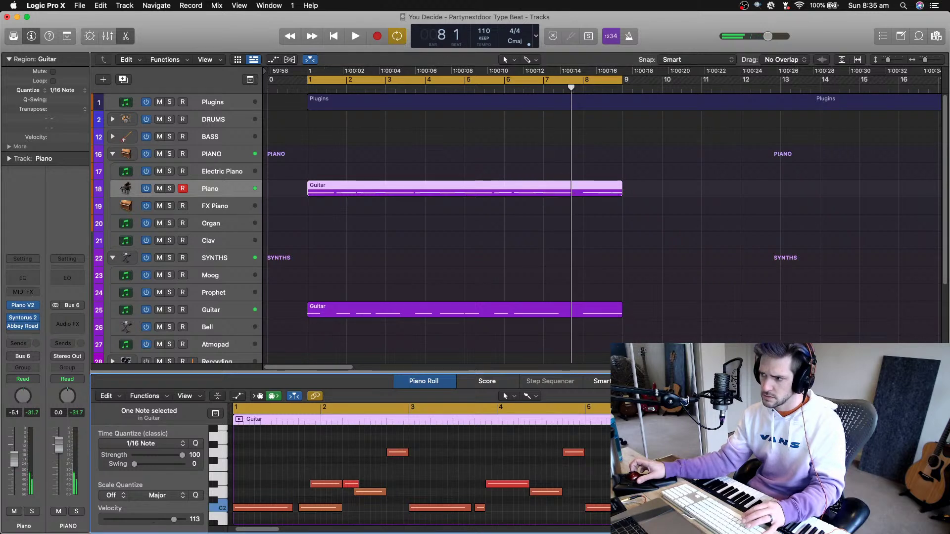
scroll(836, 504, right, 4)
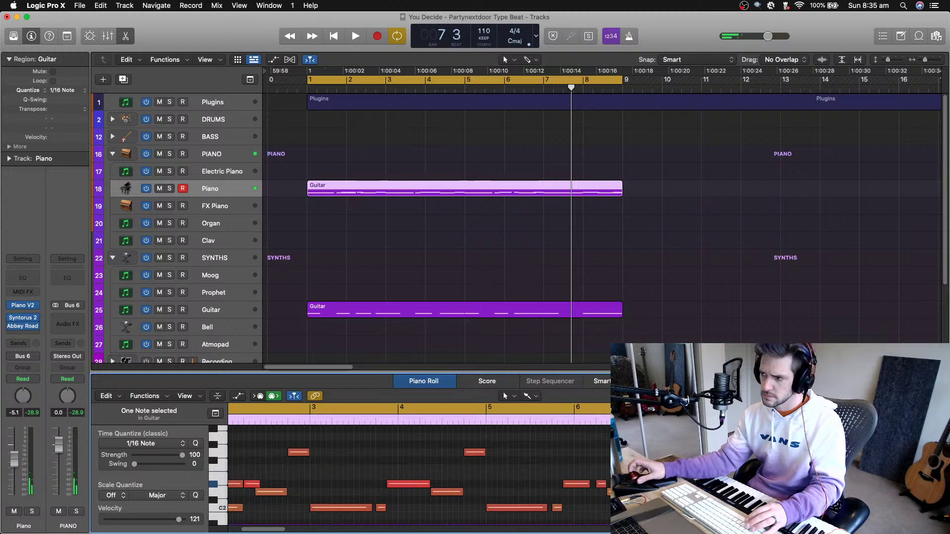
click(829, 491)
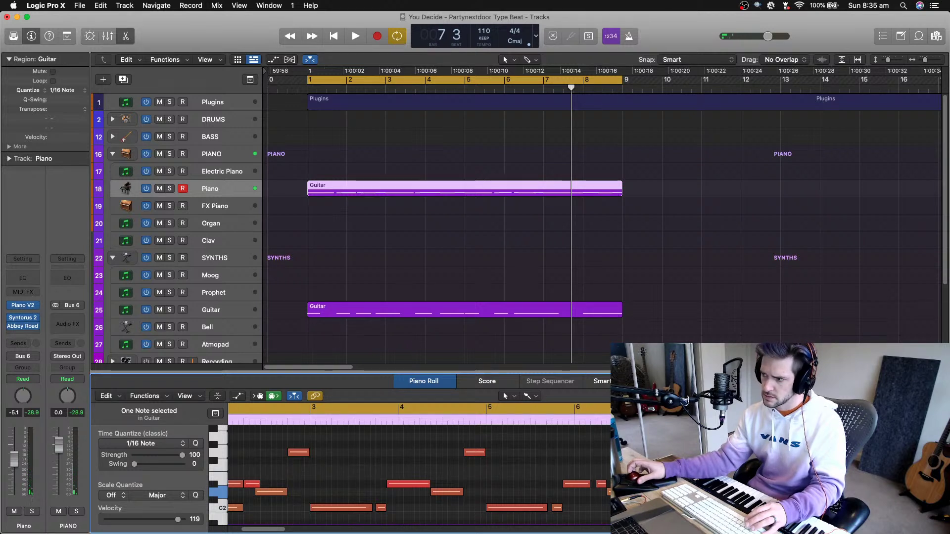
click(835, 452)
key(Return)
key(space)
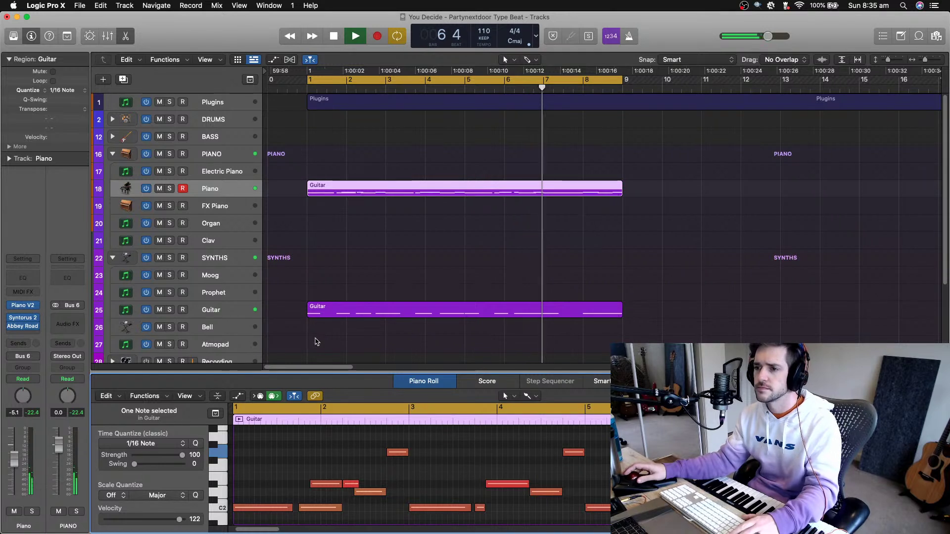
key(space)
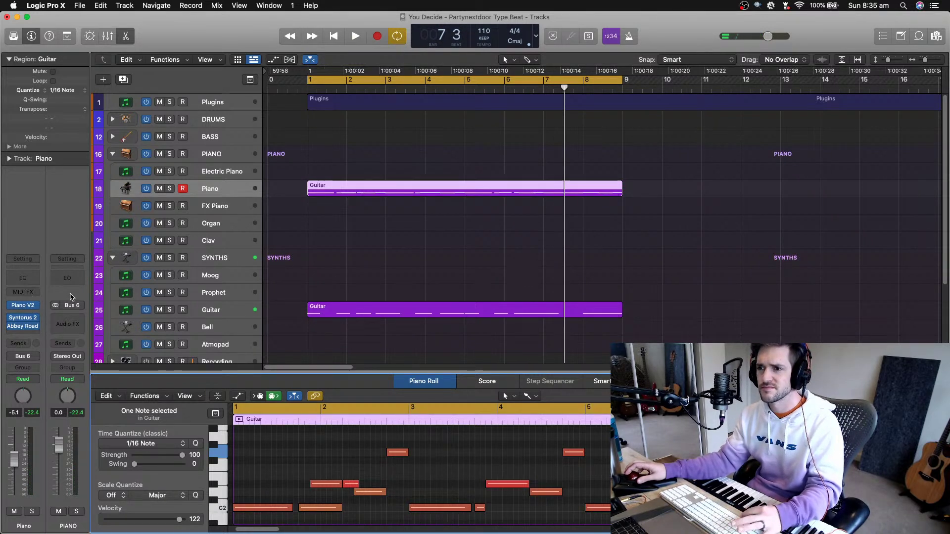
key(space)
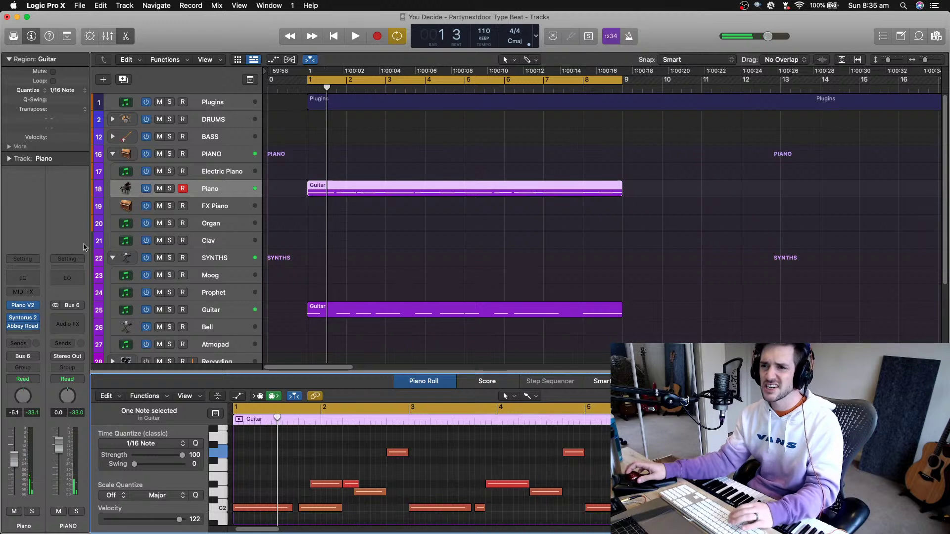
Rename the Piano track as Marimba and replace its Piano V2 instrument with the stereo version of Kontakt 5
double_click(221, 189)
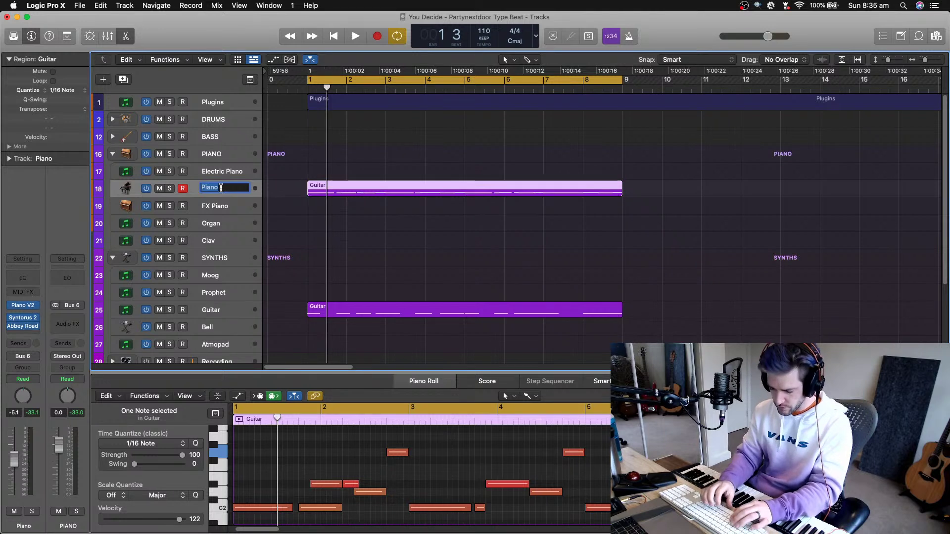
text(Marimba)
key(Return)
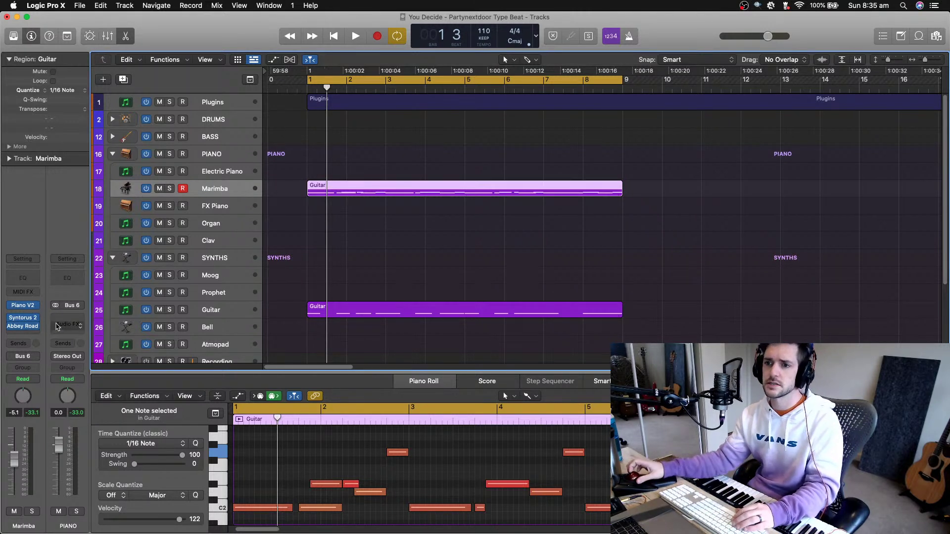
click(34, 308)
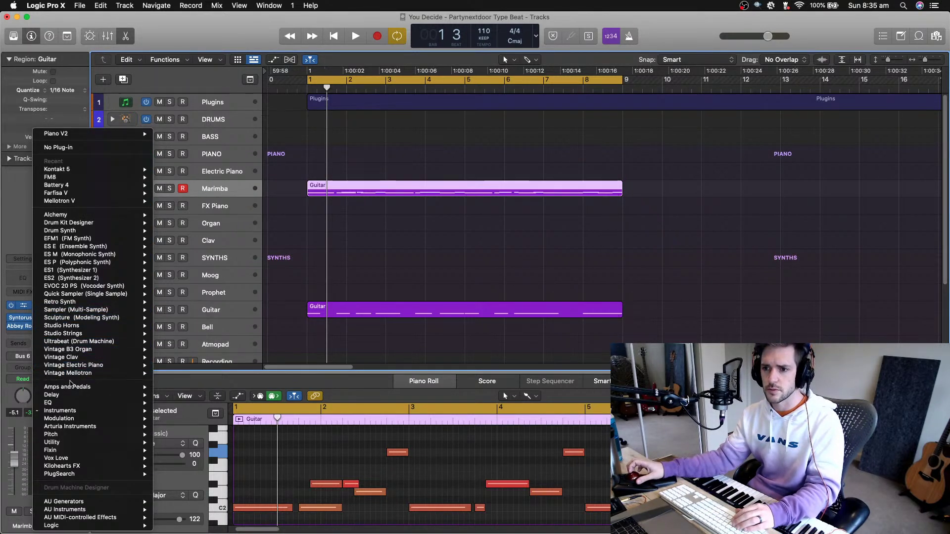
mouse_move(74, 405)
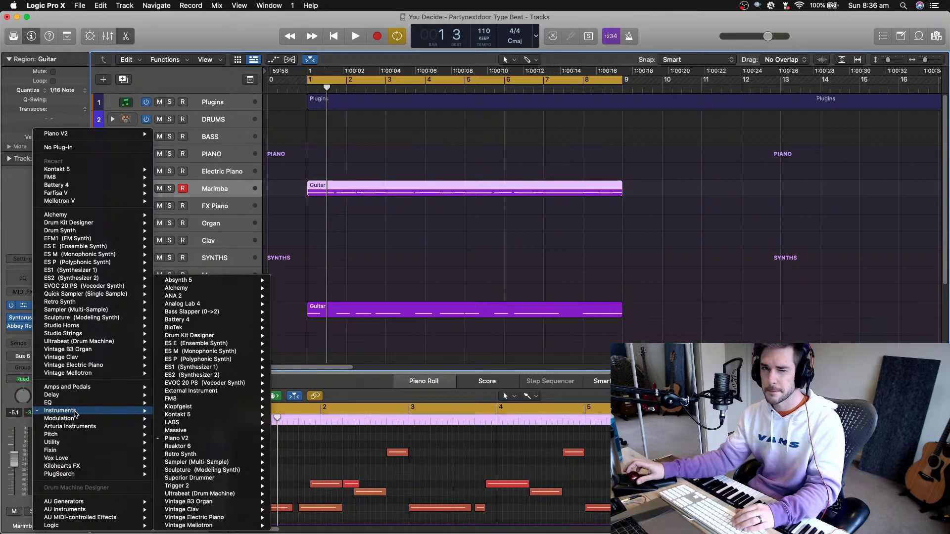
mouse_move(217, 415)
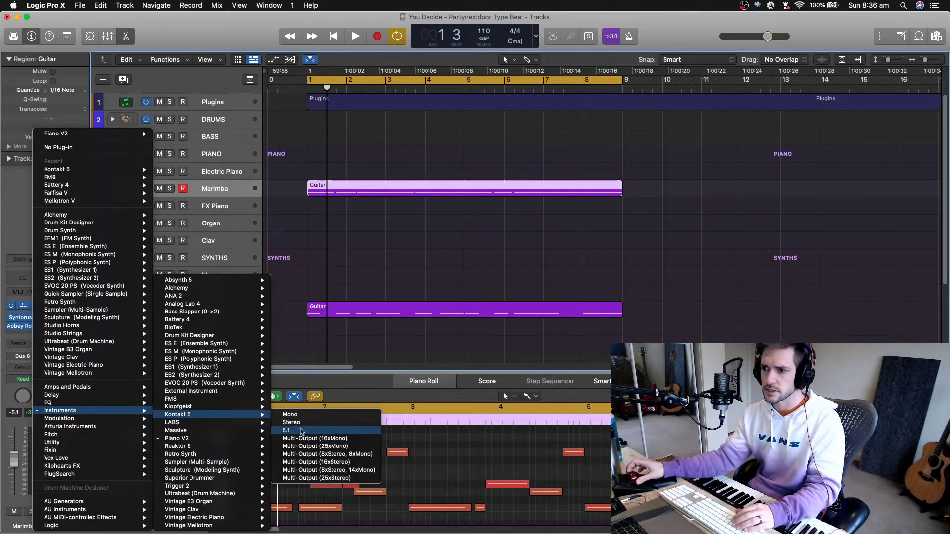
click(297, 423)
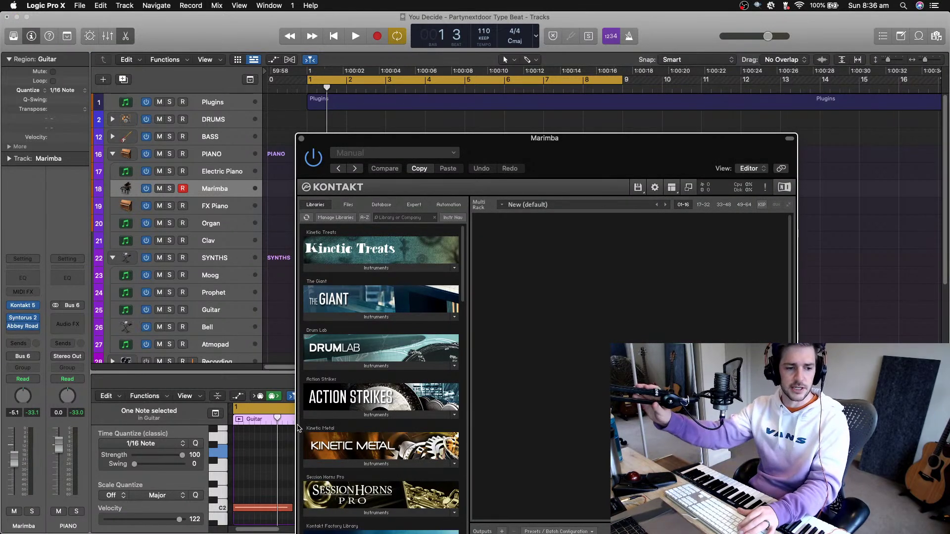
Load Marimba.nki from the VSL percussion folder of the Kontakt Factory Library
scroll(396, 456, down, 4)
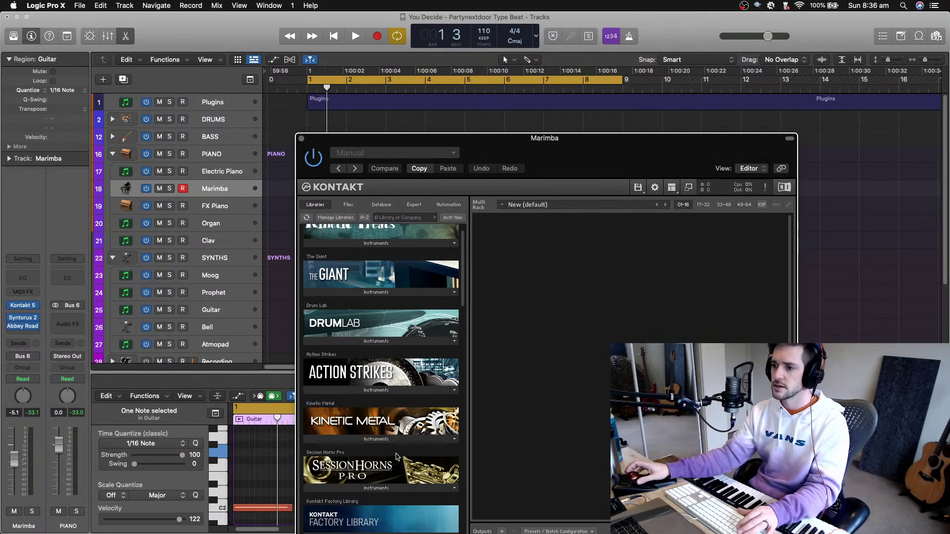
click(396, 463)
scroll(395, 468, down, 3)
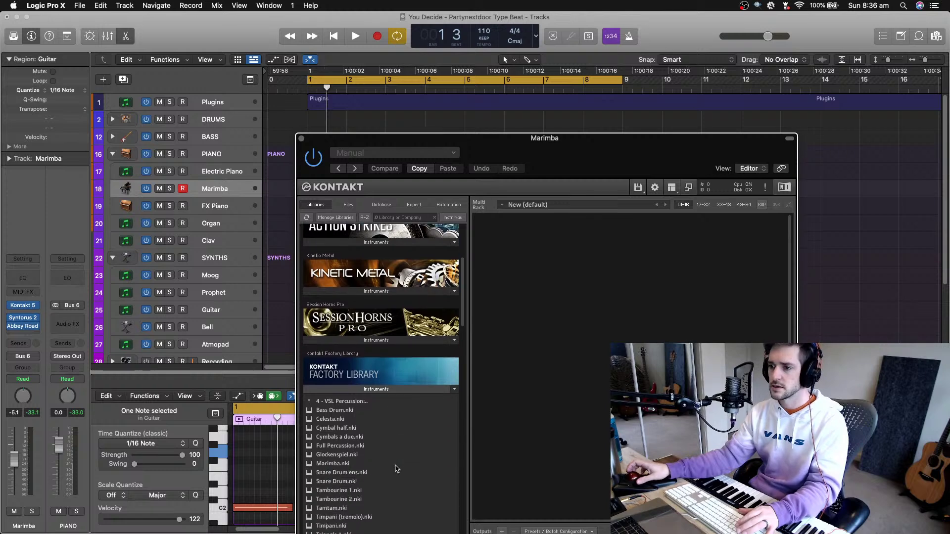
double_click(341, 463)
Listen to the Marimba track soloed and together with the guitar, and close the Kontakt window
key(space)
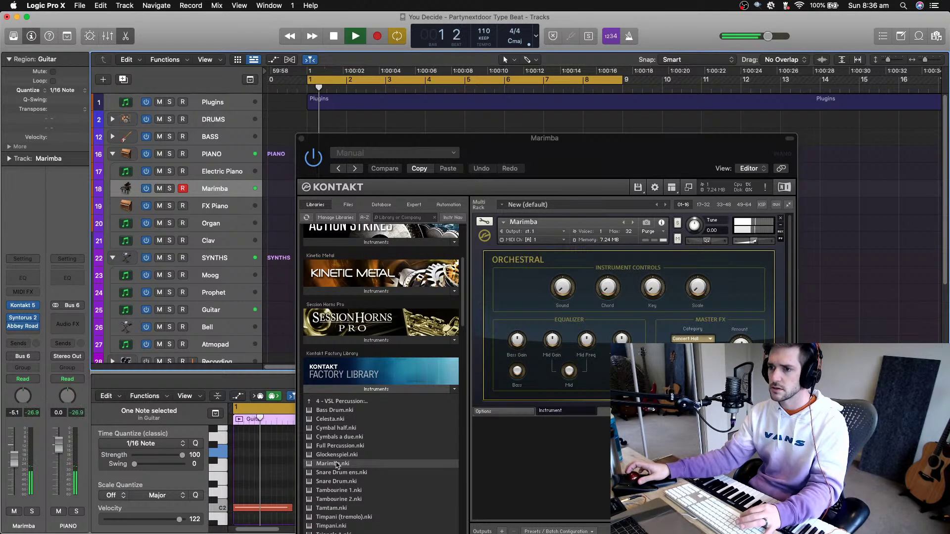
click(32, 511)
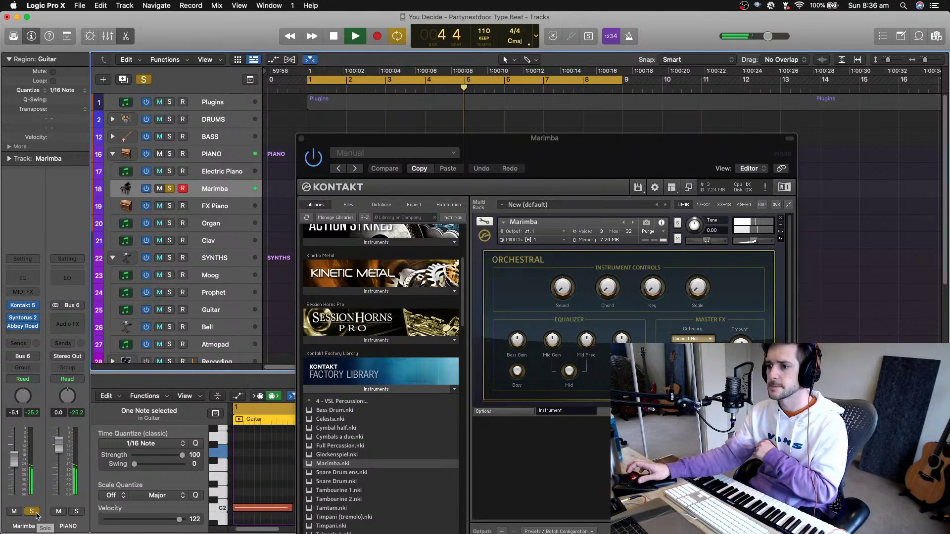
click(36, 515)
click(33, 511)
key(space)
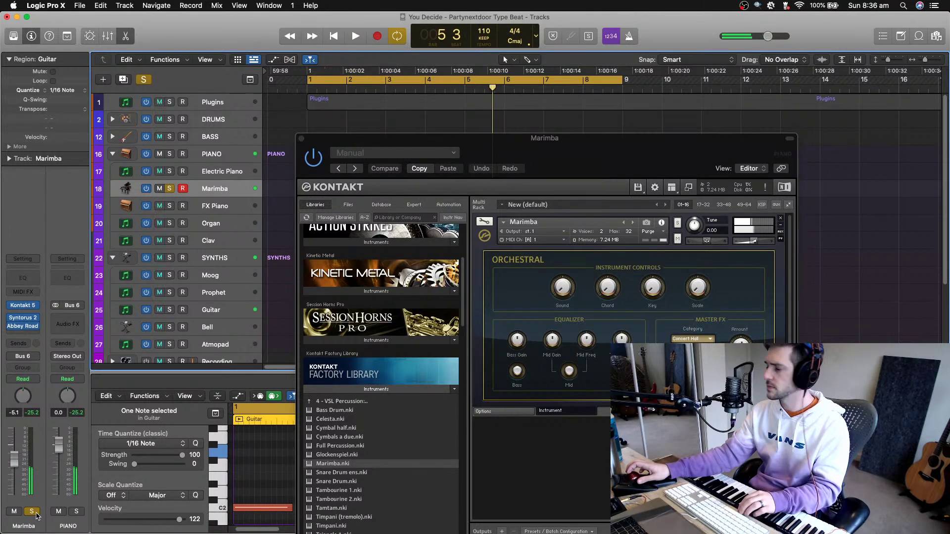
key(space)
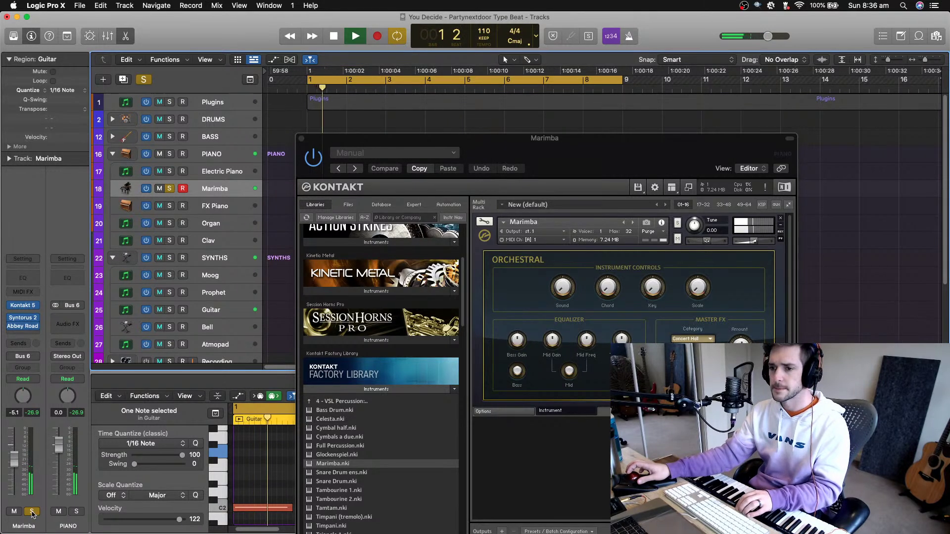
click(31, 511)
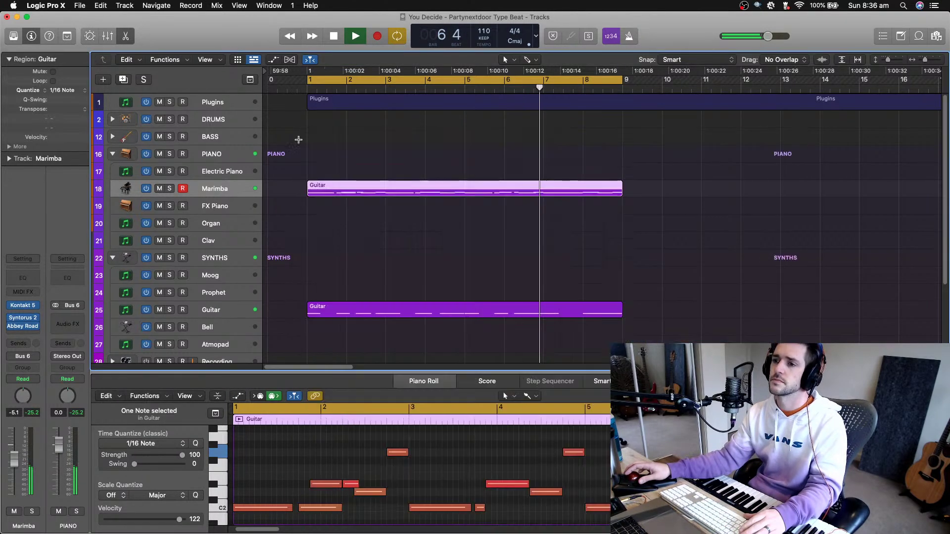
click(301, 138)
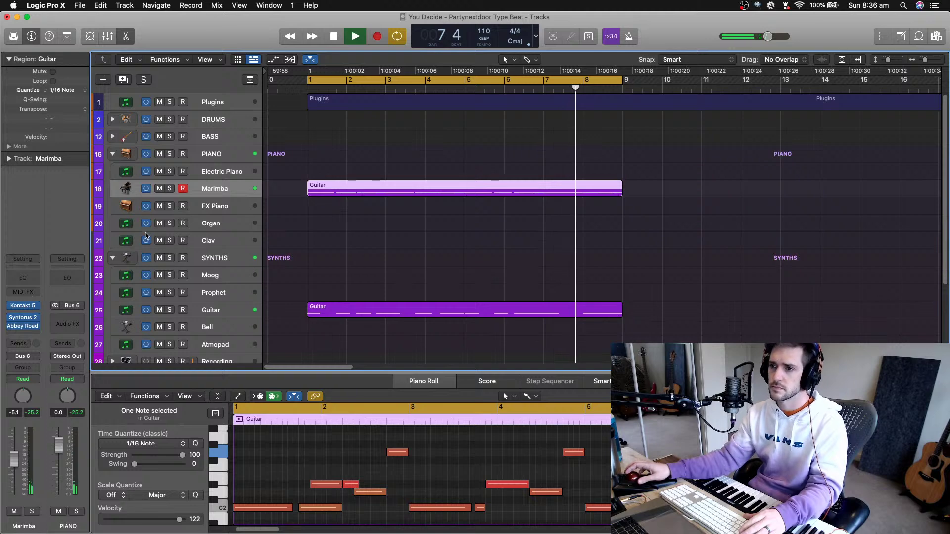
Record an eight-bar part on the Snare track in the DRUMS stack with one hit on beat 3 of each bar
click(112, 119)
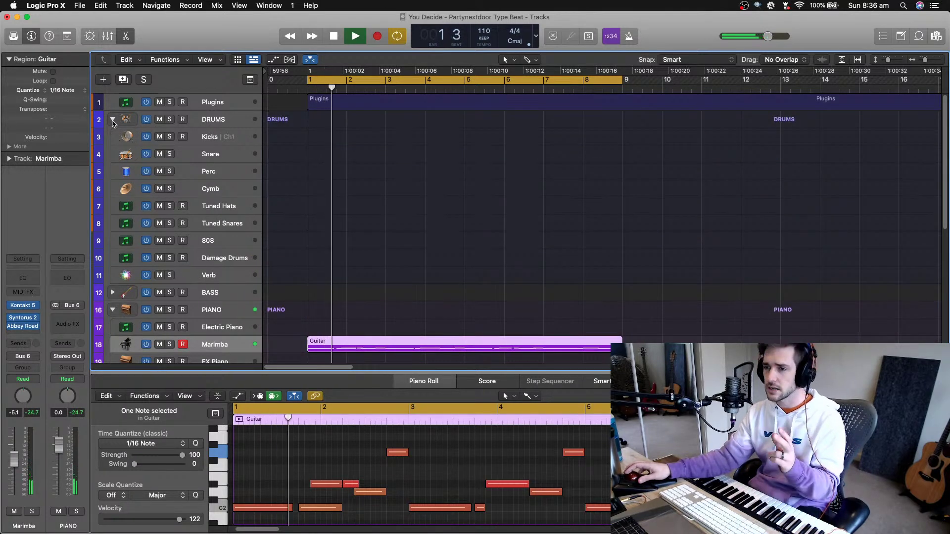
click(233, 157)
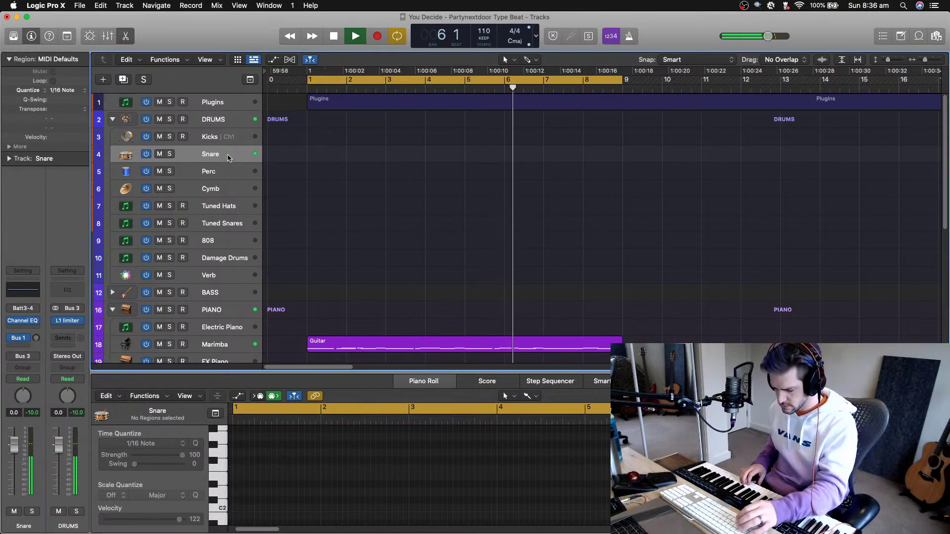
key(r)
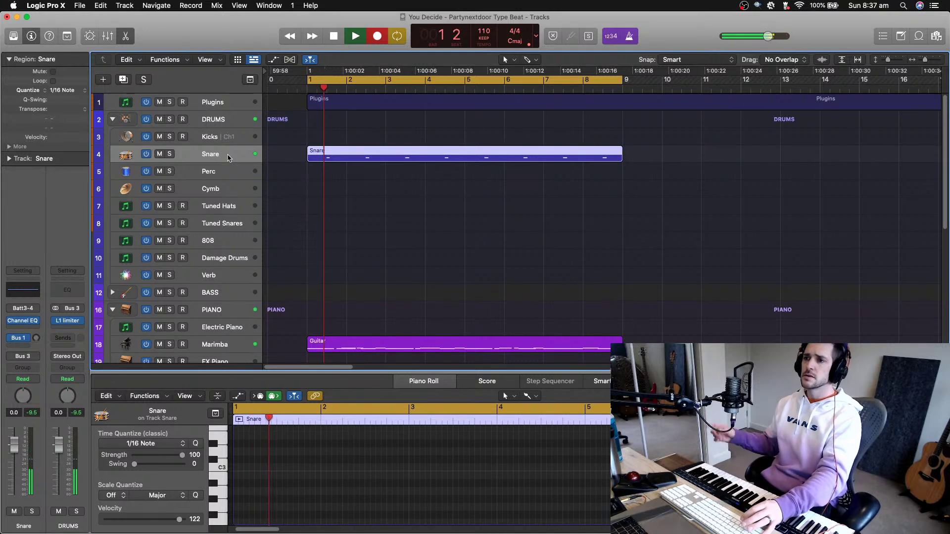
key(space)
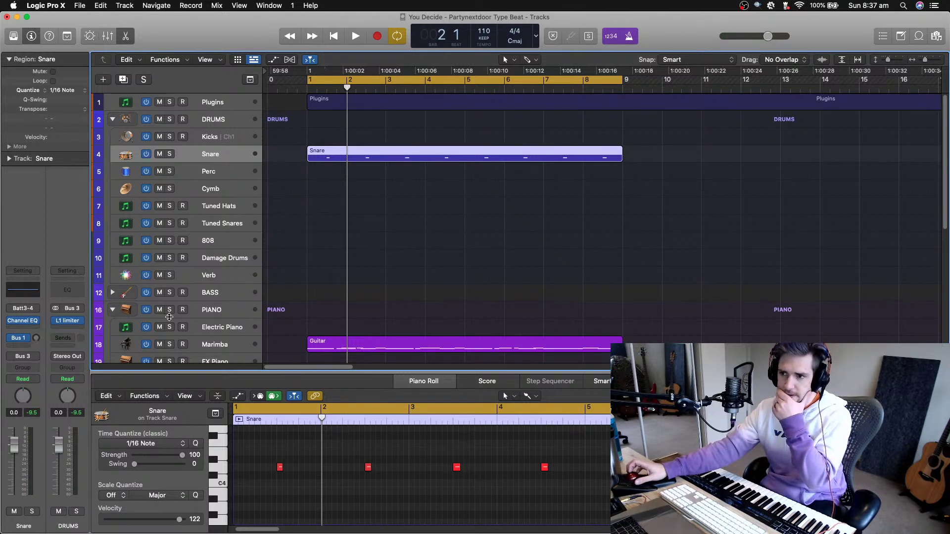
Try out the Moog track's Mini V3 sound and close the instrument's window
scroll(217, 305, down, 3)
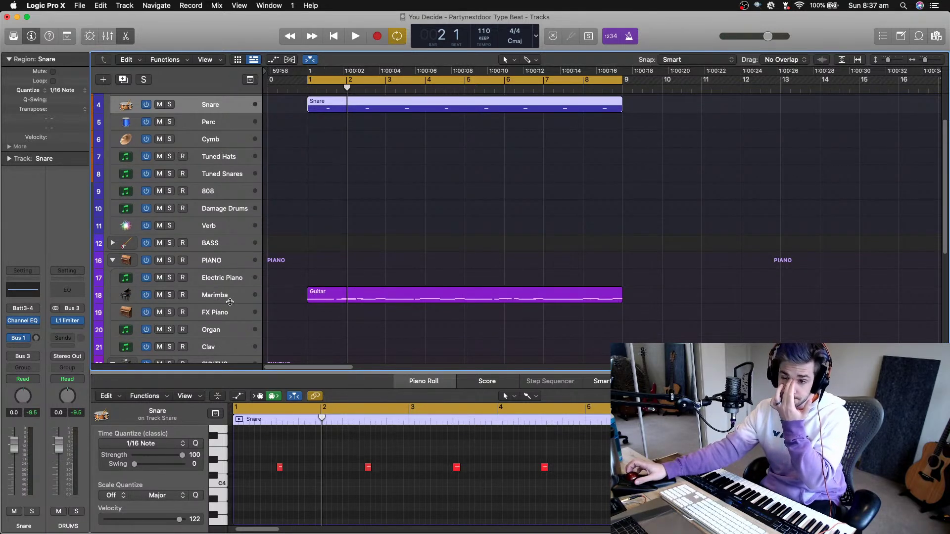
scroll(228, 299, down, 3)
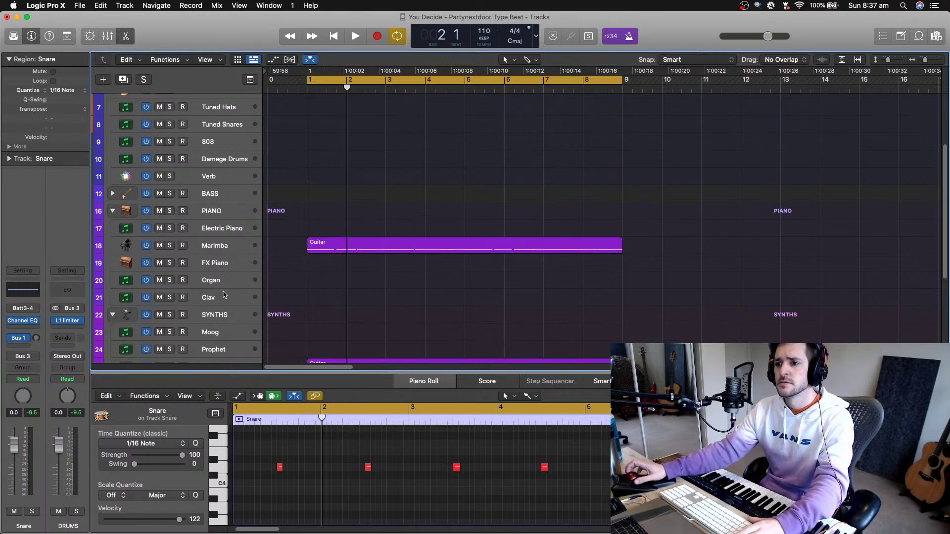
click(214, 336)
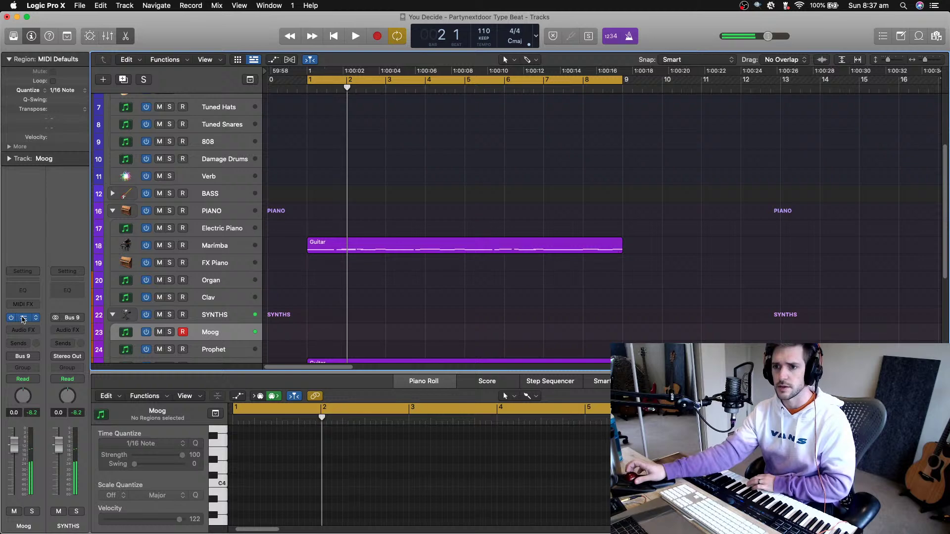
click(23, 318)
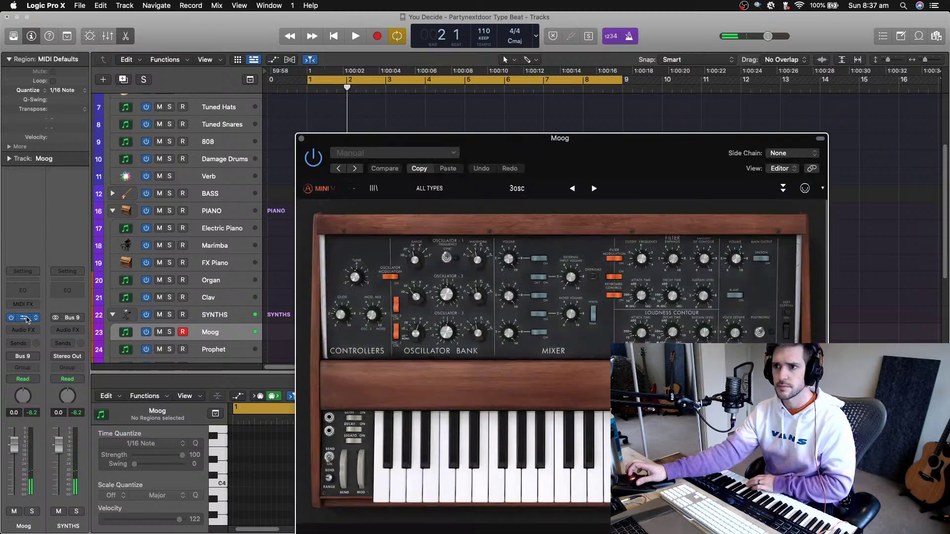
click(301, 138)
Add a software instrument track to the DRUMS stack directly below Snare and name it Beep
scroll(303, 141, up, 4)
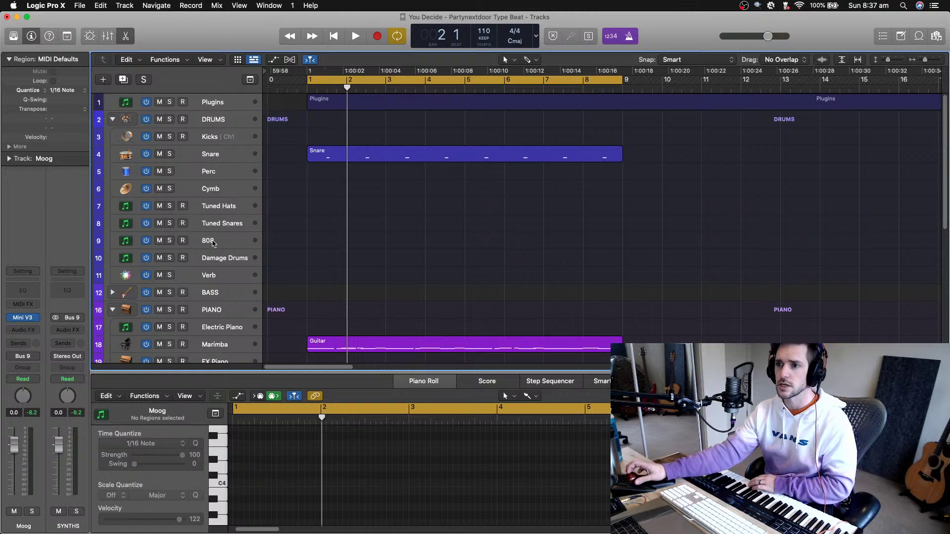
click(220, 262)
click(218, 275)
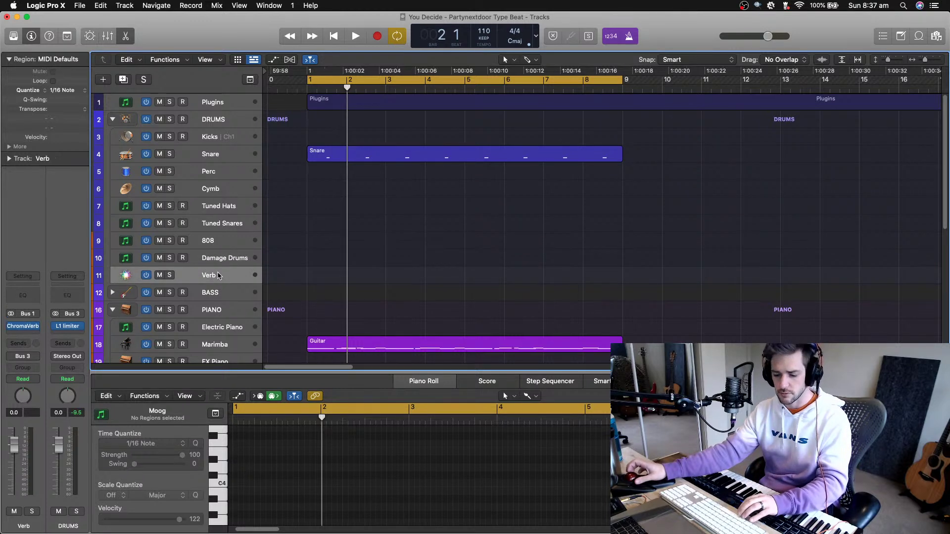
key(alt+super+s)
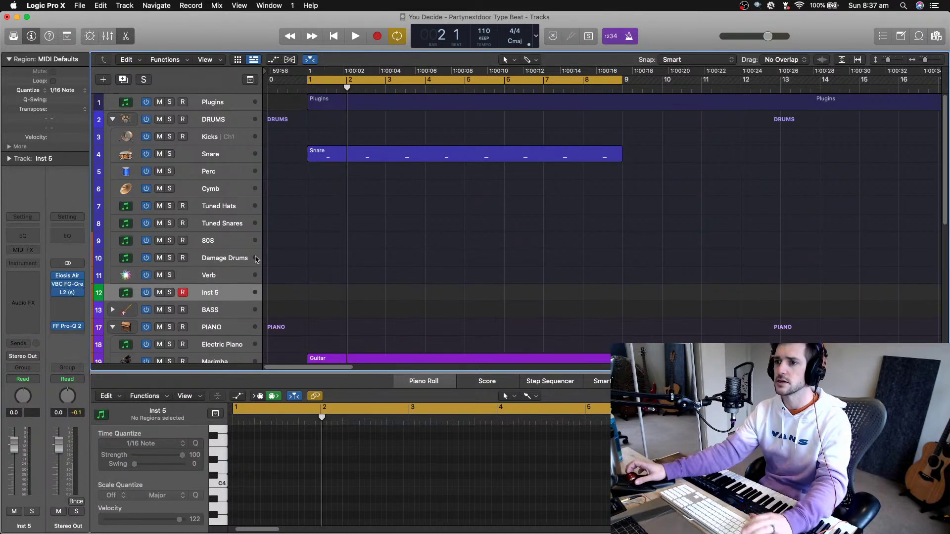
drag(213, 296, 222, 171)
double_click(210, 171)
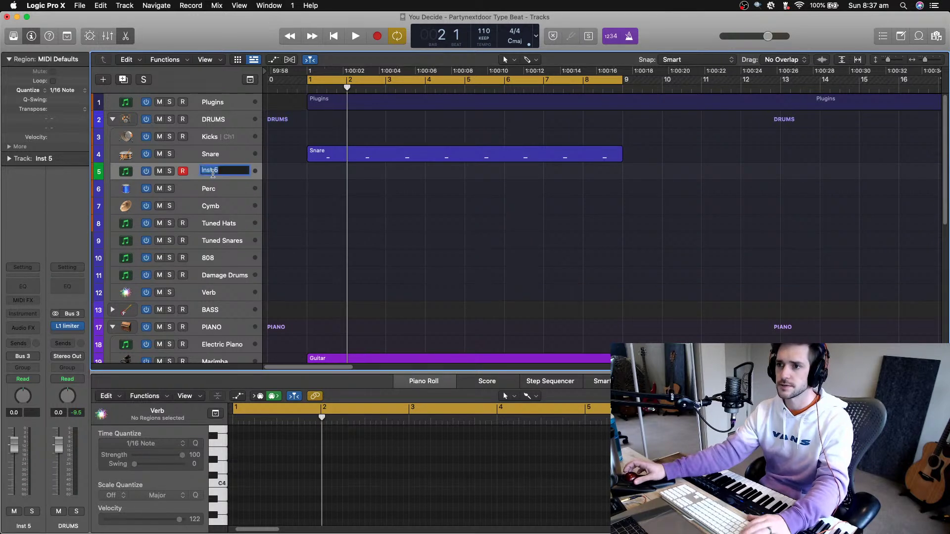
text(Beep)
key(Return)
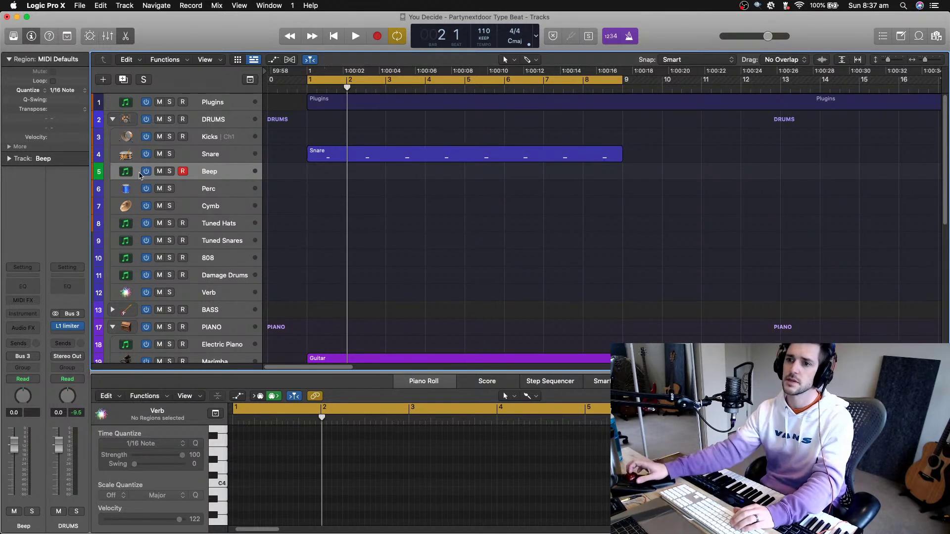
Insert a stereo Kontakt 5 instrument on the Beep track
scroll(119, 266, down, 2)
scroll(120, 266, up, 2)
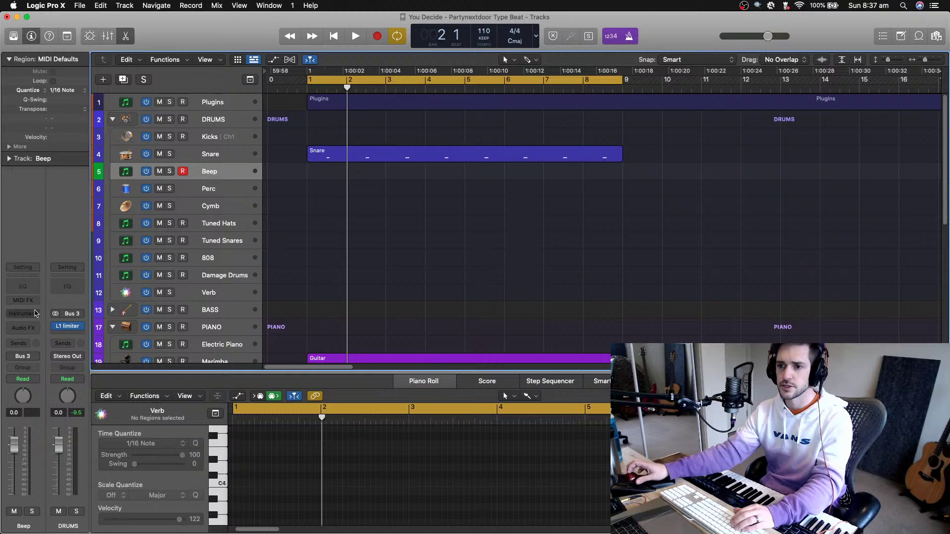
click(35, 319)
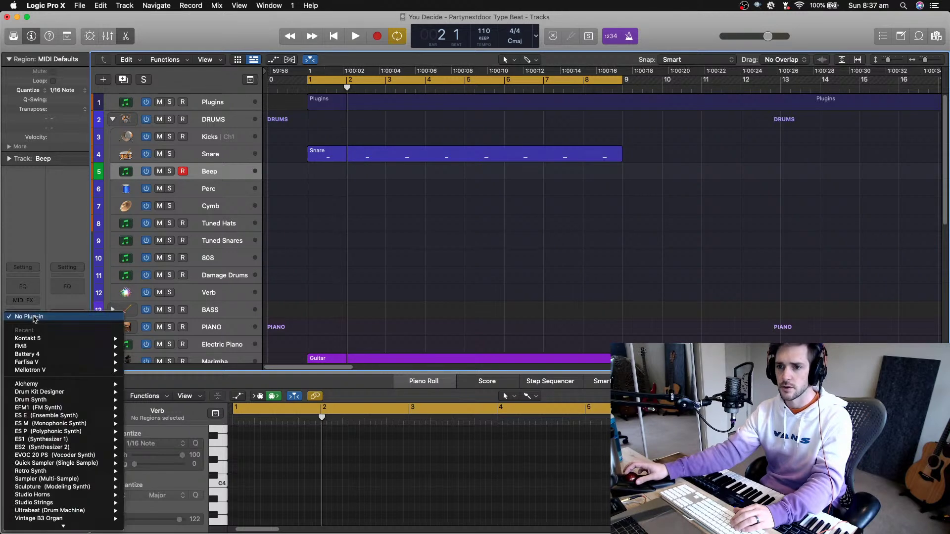
mouse_move(99, 338)
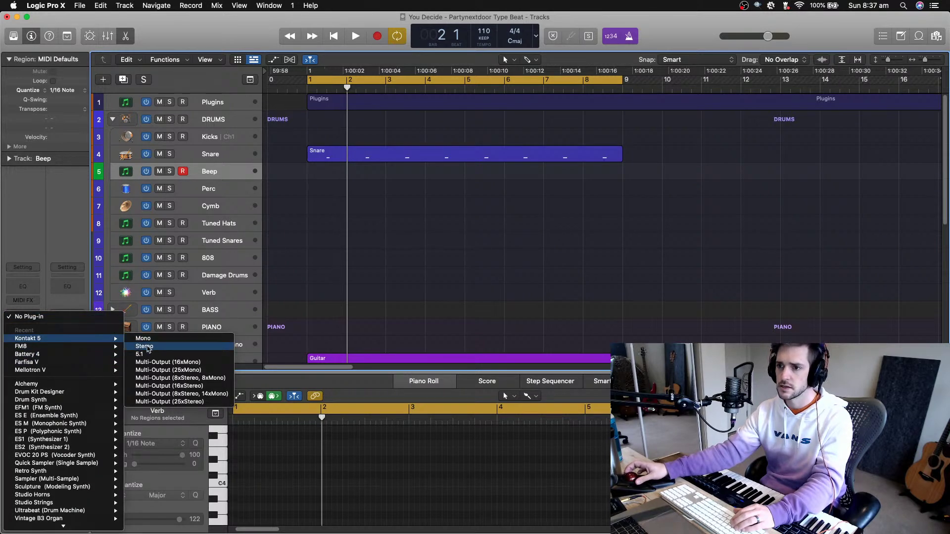
click(147, 346)
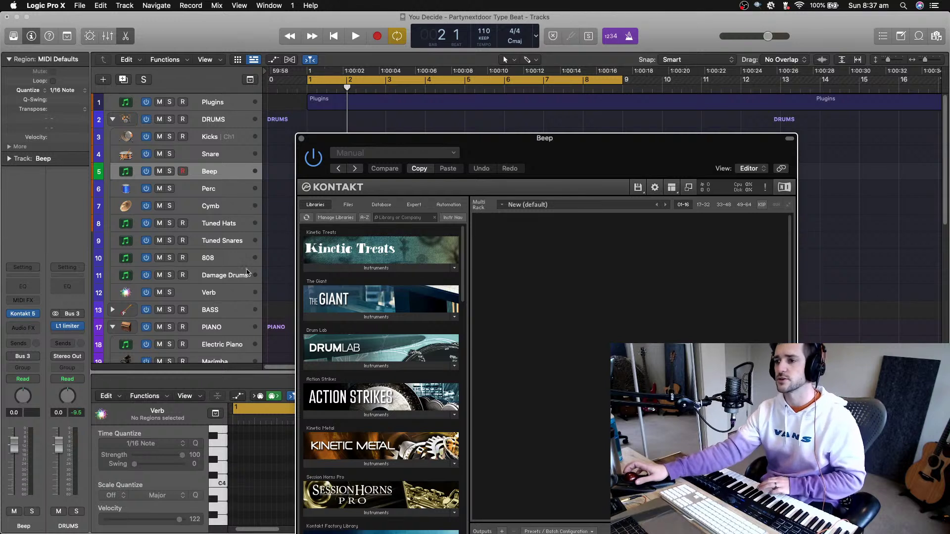
Browse the Kontakt Factory Library from the VSL Percussion folder to the Vintage folder
scroll(430, 375, down, 4)
scroll(430, 375, down, 2)
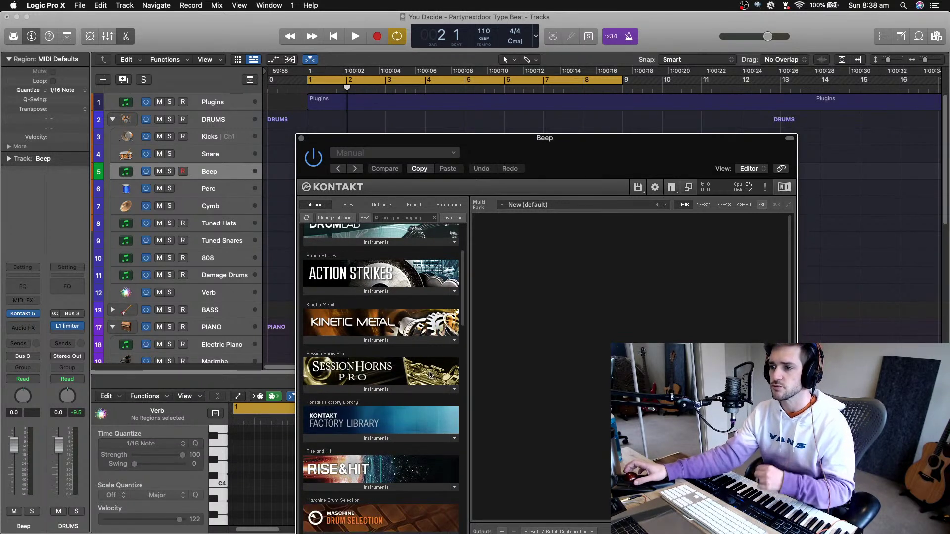
click(375, 413)
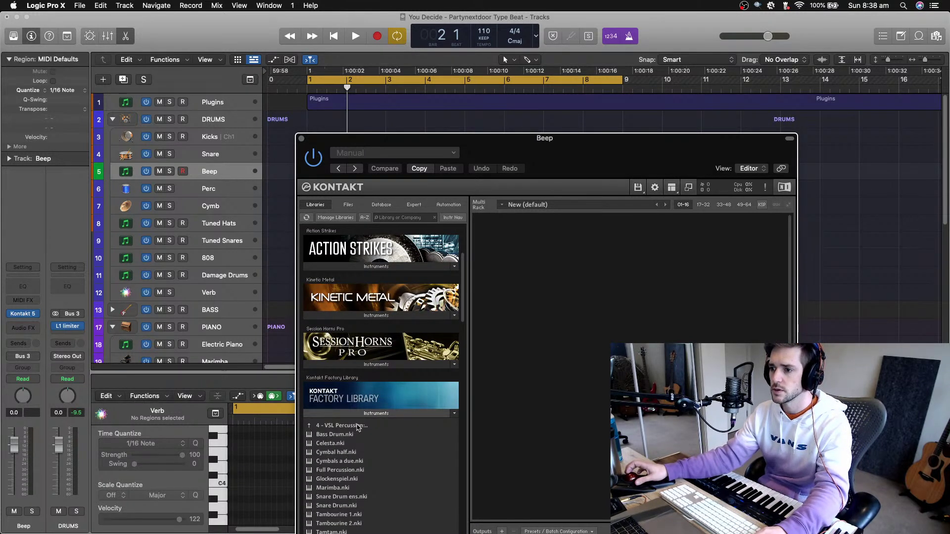
click(358, 426)
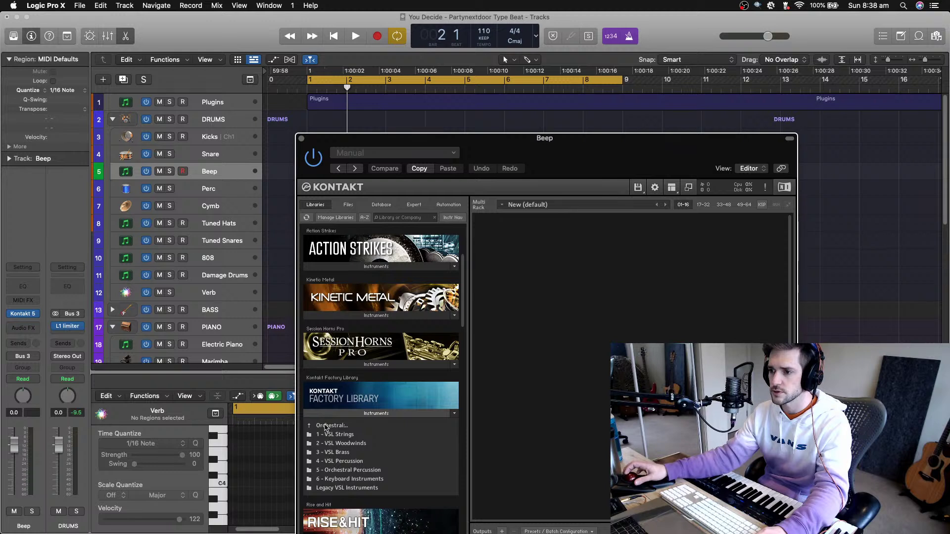
click(325, 427)
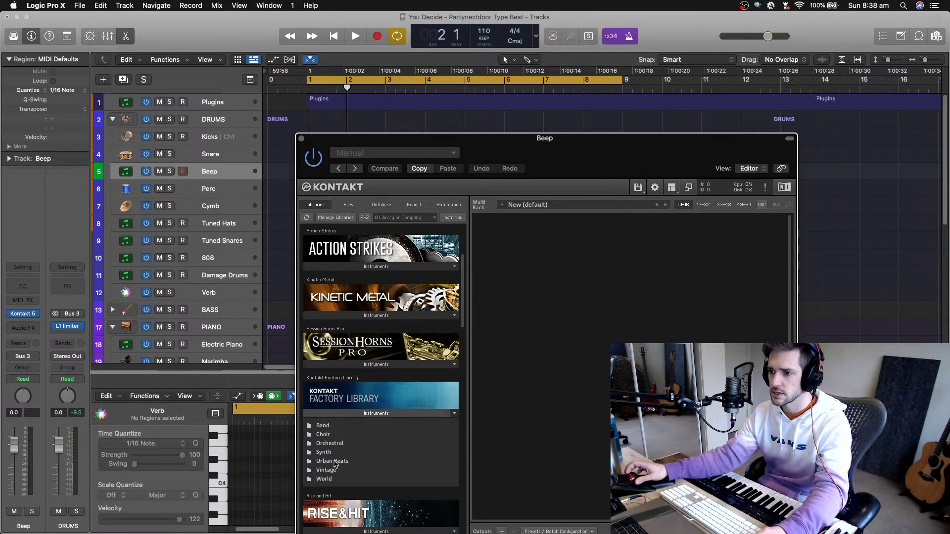
double_click(326, 471)
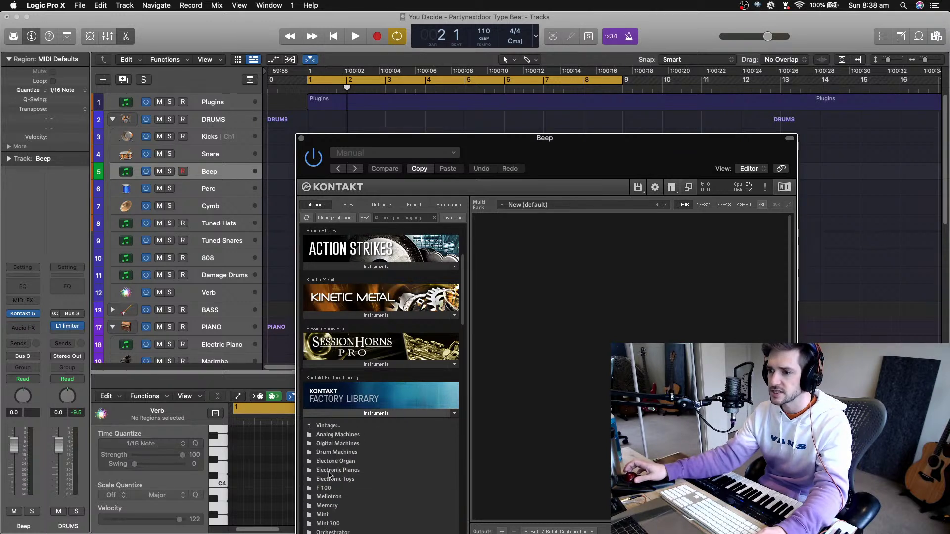
Try out Technoid.nki from the Digital Machines folder
scroll(394, 460, down, 3)
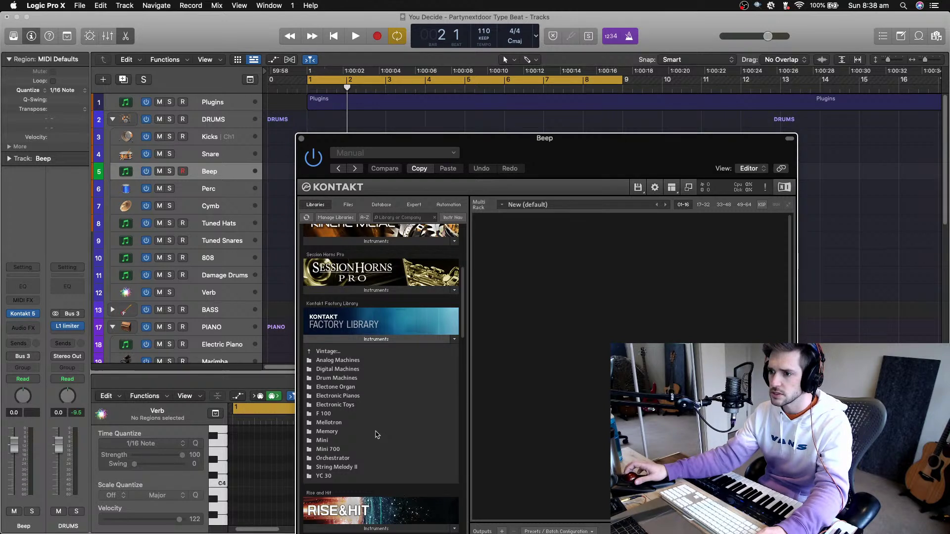
double_click(342, 369)
scroll(378, 420, down, 5)
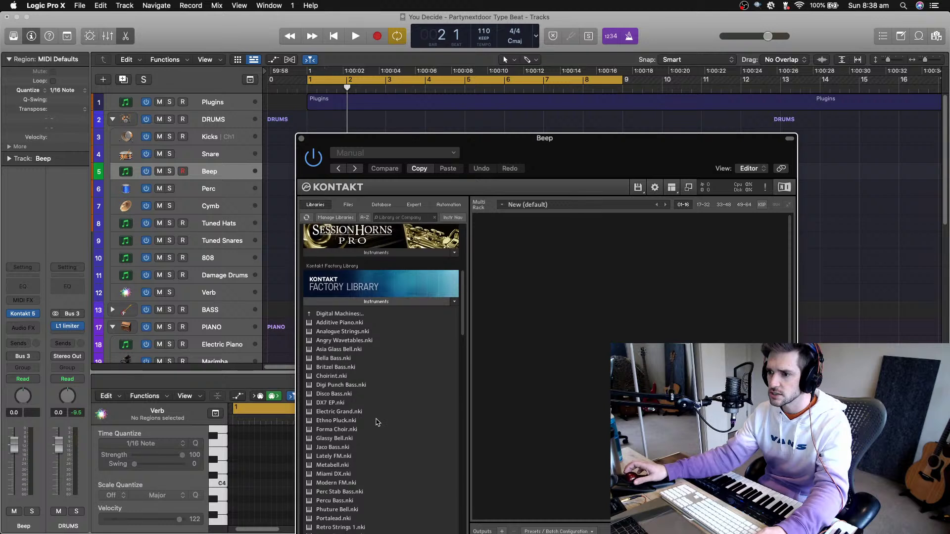
scroll(378, 422, down, 2)
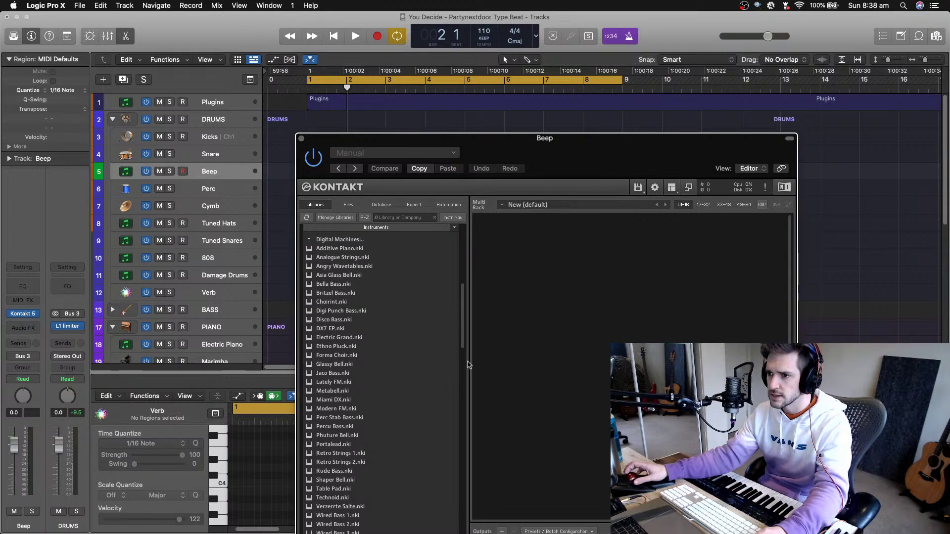
drag(464, 344, 464, 355)
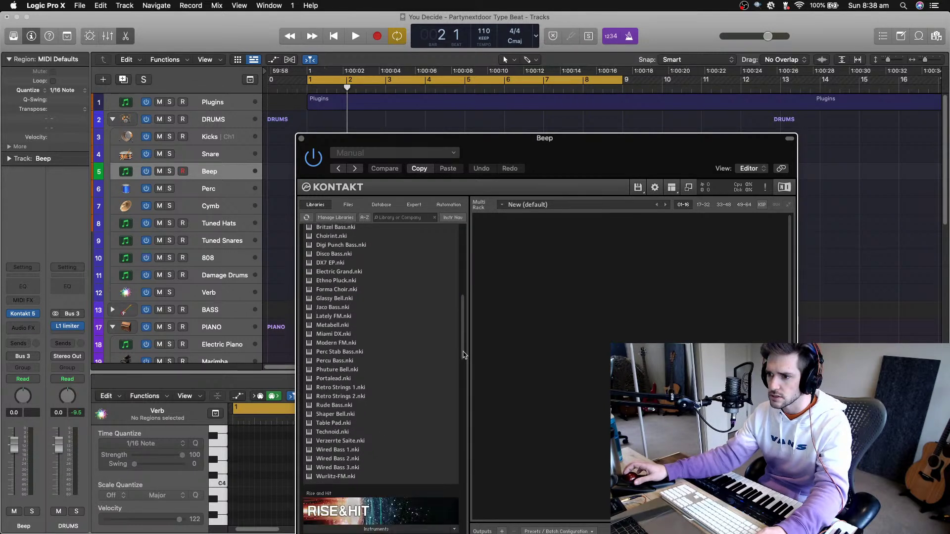
double_click(327, 431)
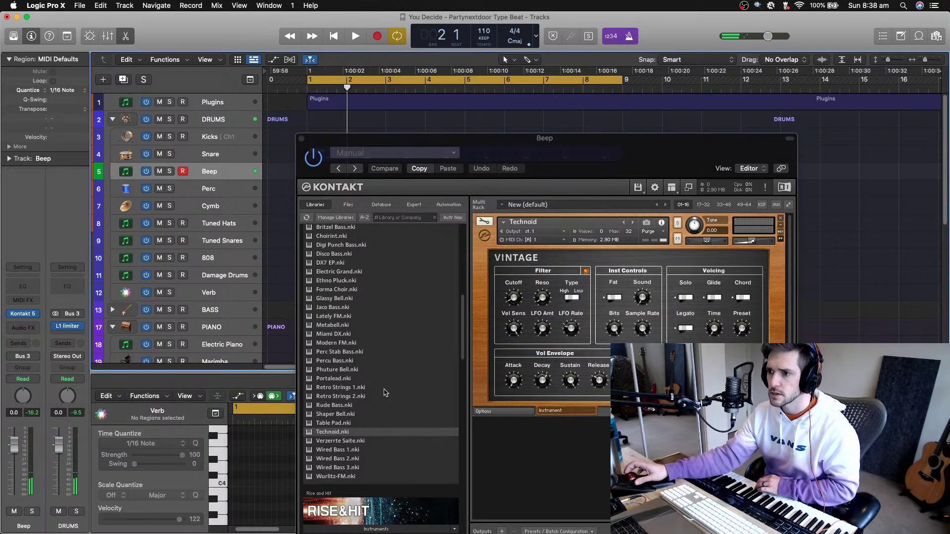
Look through the other Digital Machines sounds, return to the Vintage folder and remove Technoid from the rack
scroll(340, 364, up, 2)
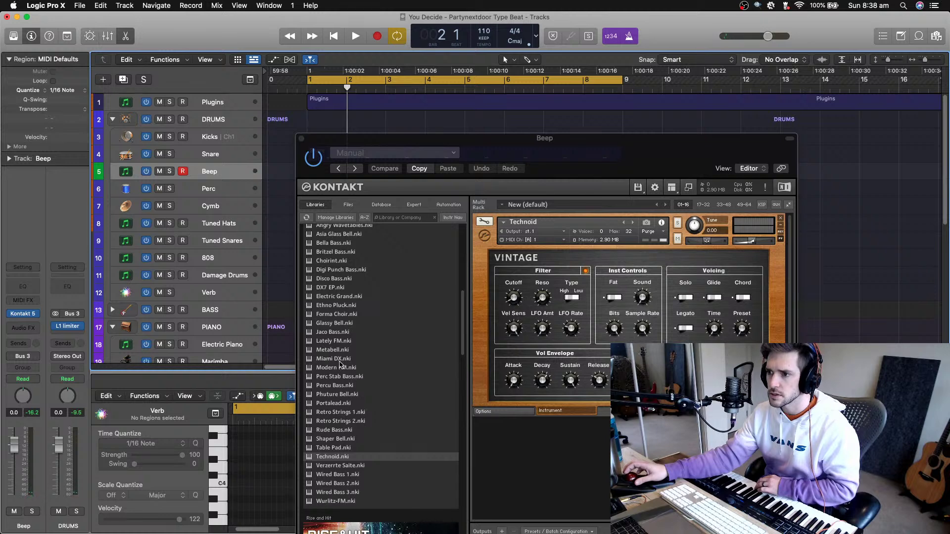
scroll(340, 365, up, 2)
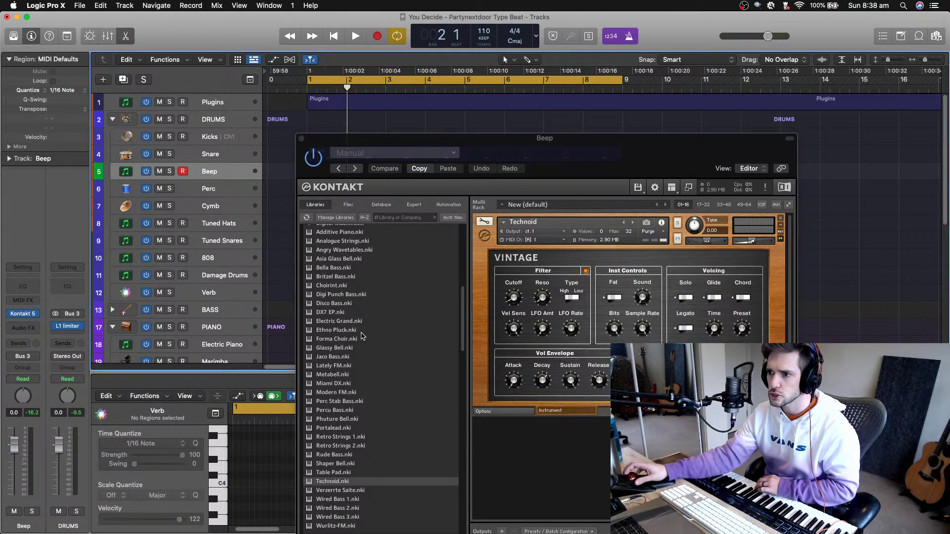
scroll(390, 337, up, 2)
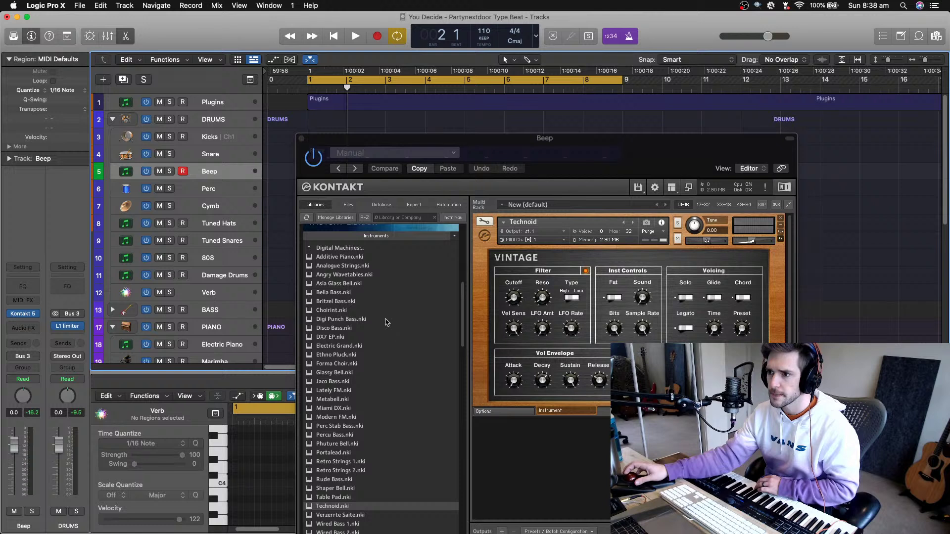
click(331, 248)
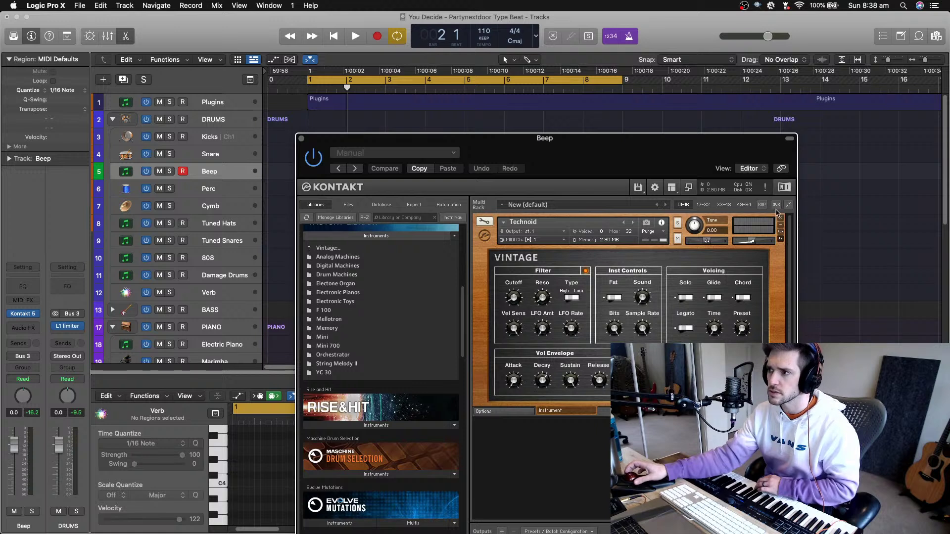
click(781, 218)
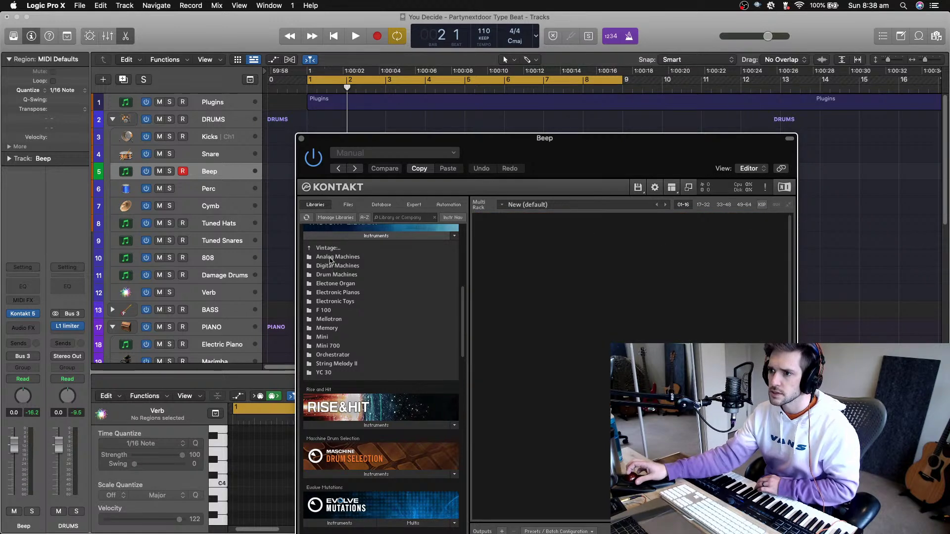
Check the Analog Machines and Drum Machines folders for a suitable beep sound
click(330, 258)
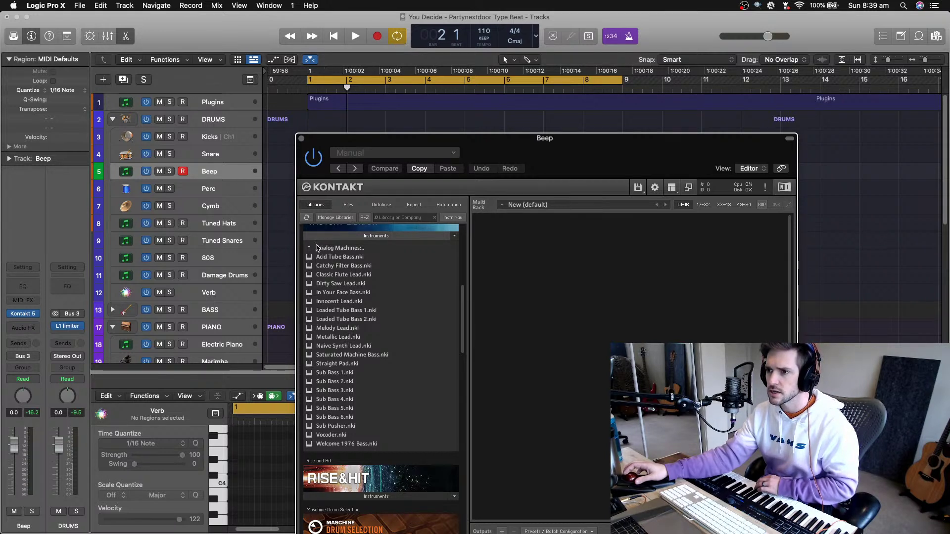
double_click(317, 247)
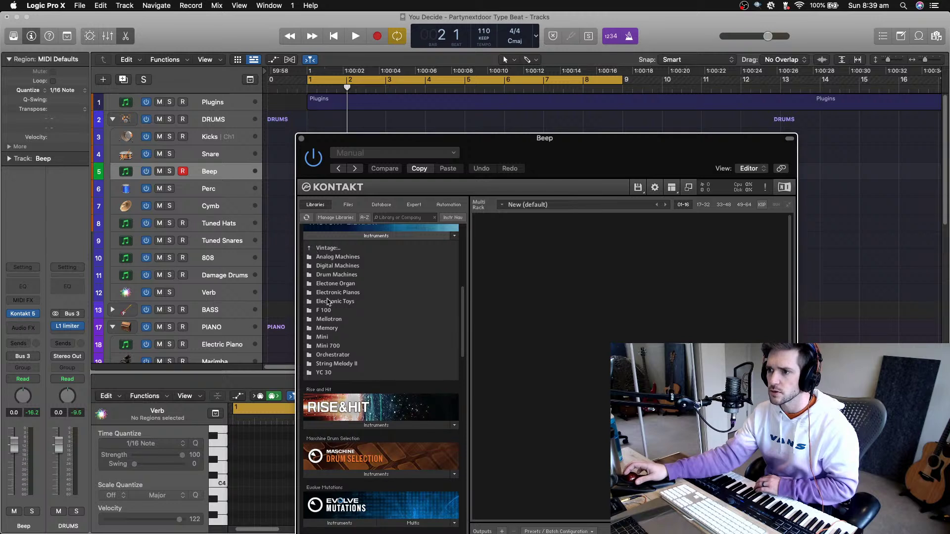
double_click(329, 275)
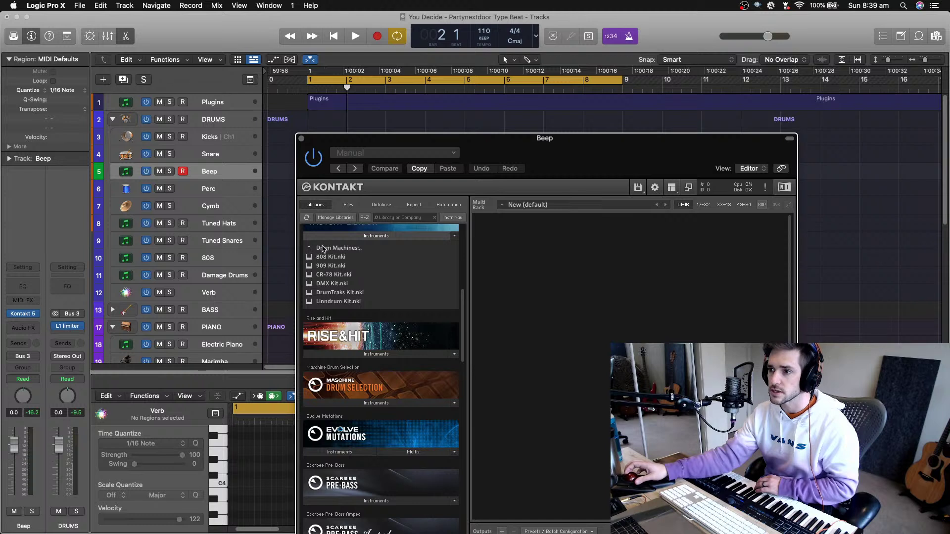
double_click(323, 248)
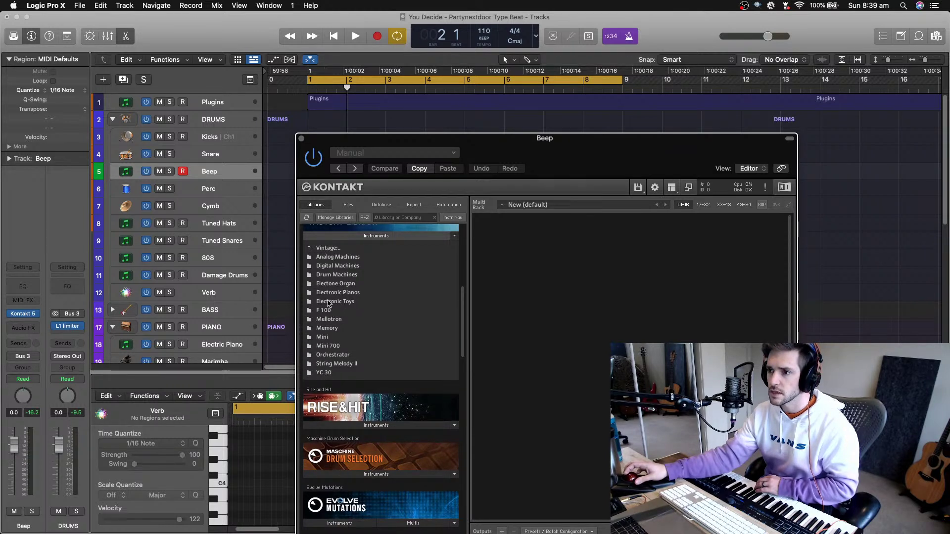
Try out Peo 800.nki from the Electronic Toys folder, remove it from the rack and return to the Vintage folder
double_click(331, 302)
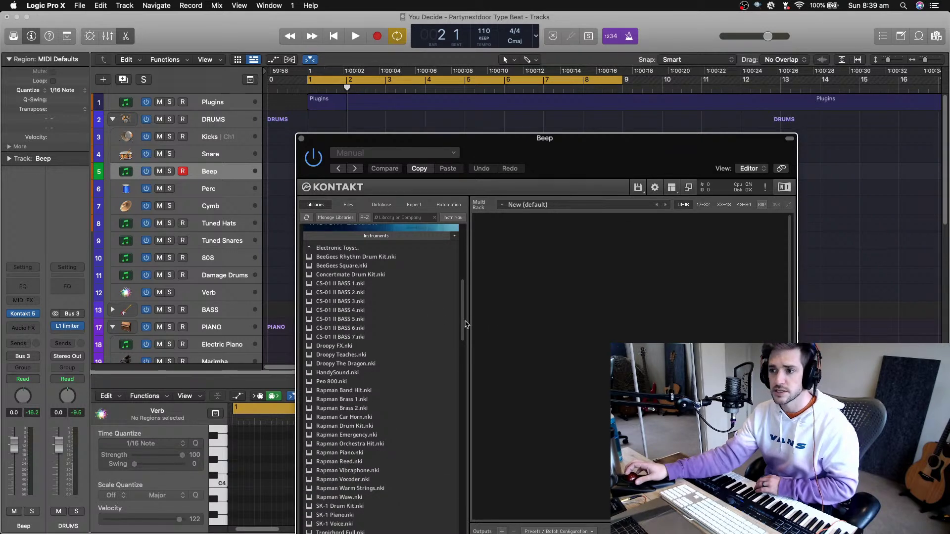
drag(467, 323, 468, 350)
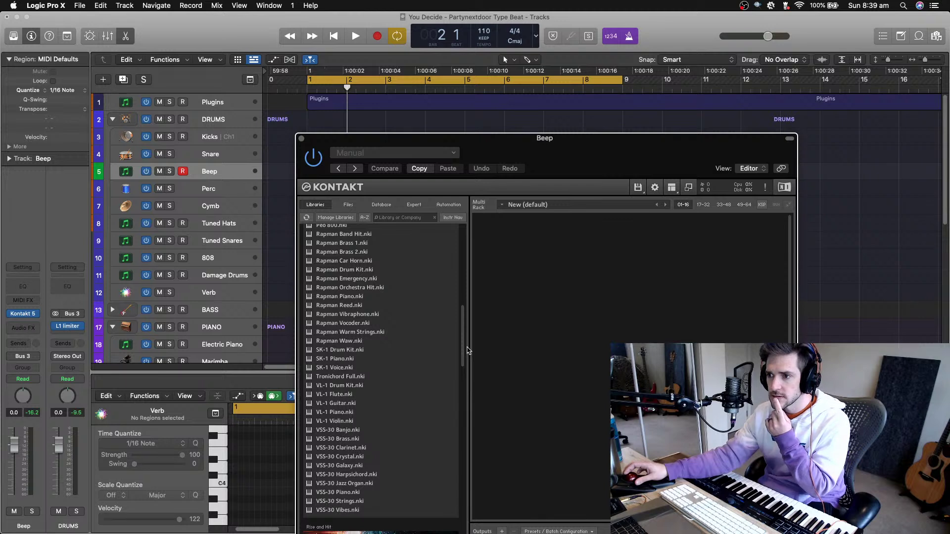
drag(468, 350, 467, 334)
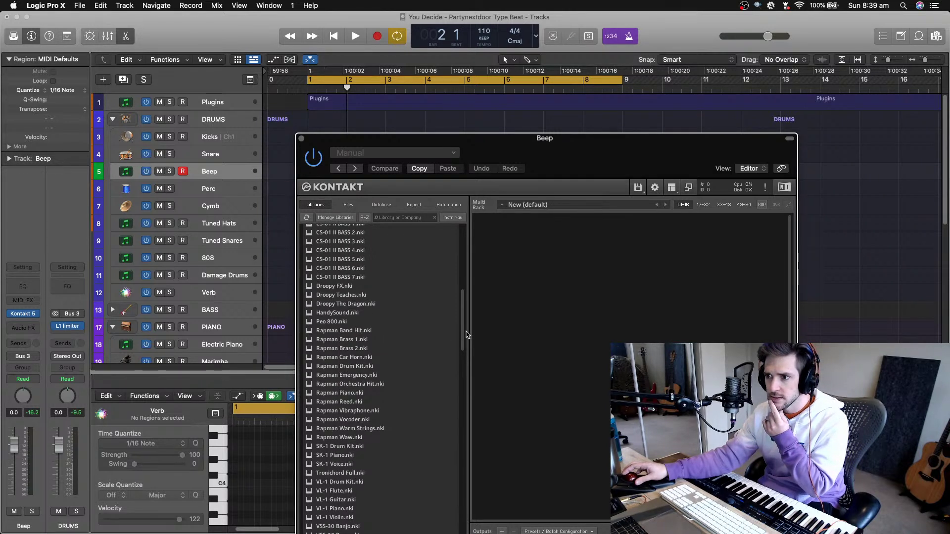
double_click(322, 322)
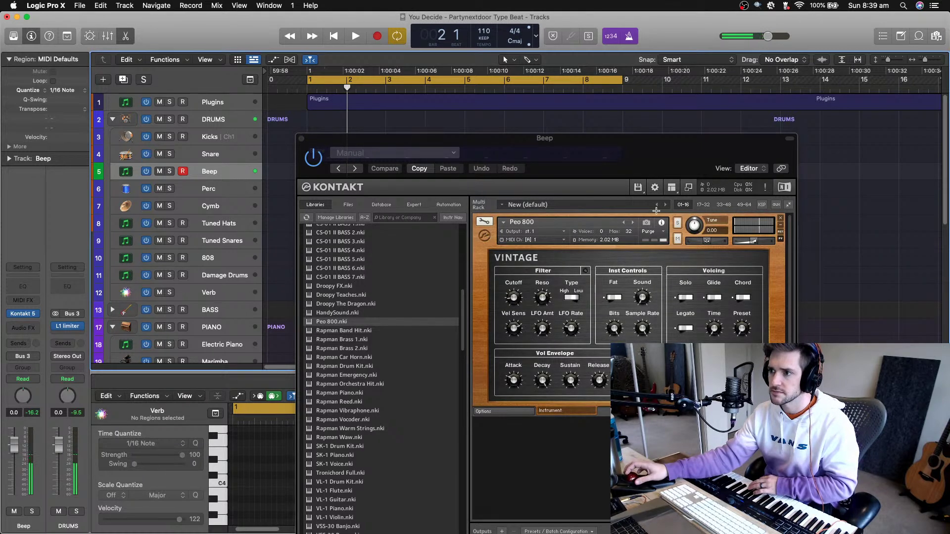
scroll(357, 373, up, 3)
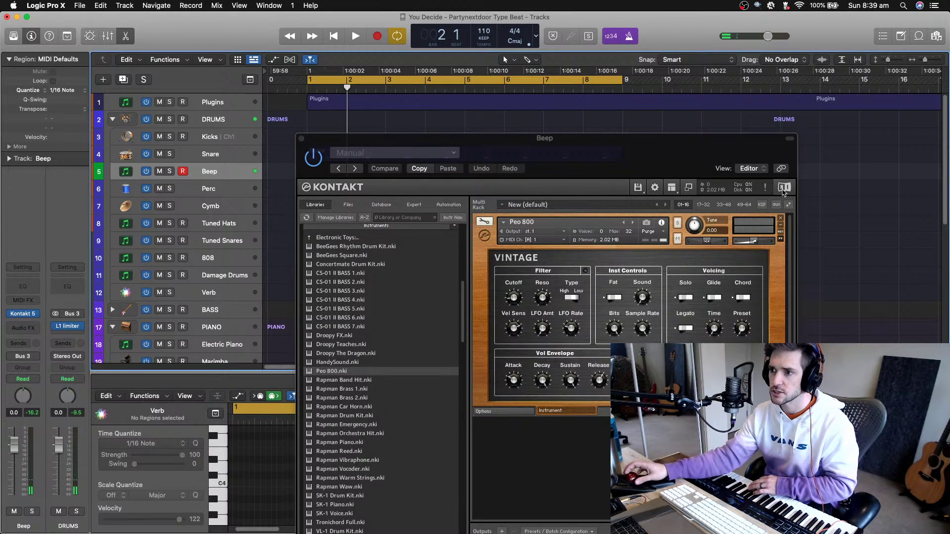
click(781, 217)
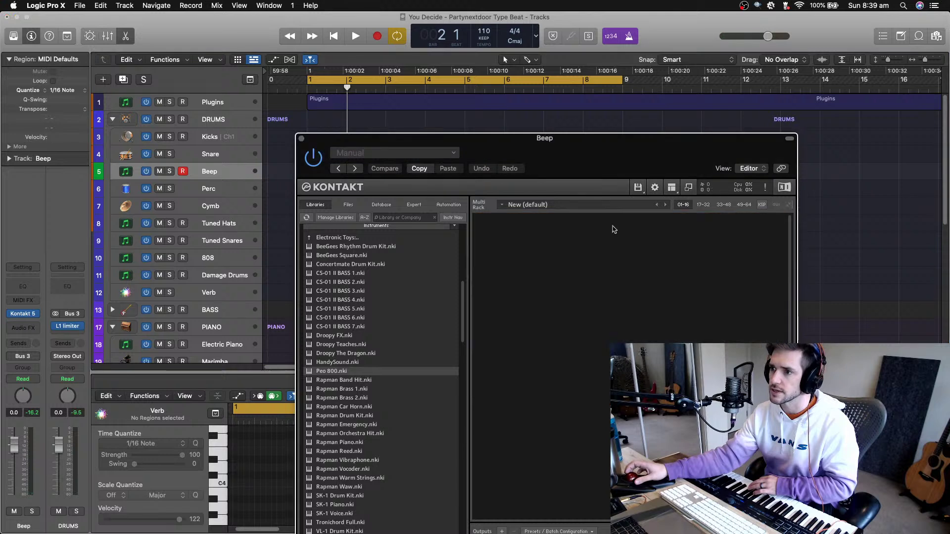
click(335, 240)
double_click(335, 241)
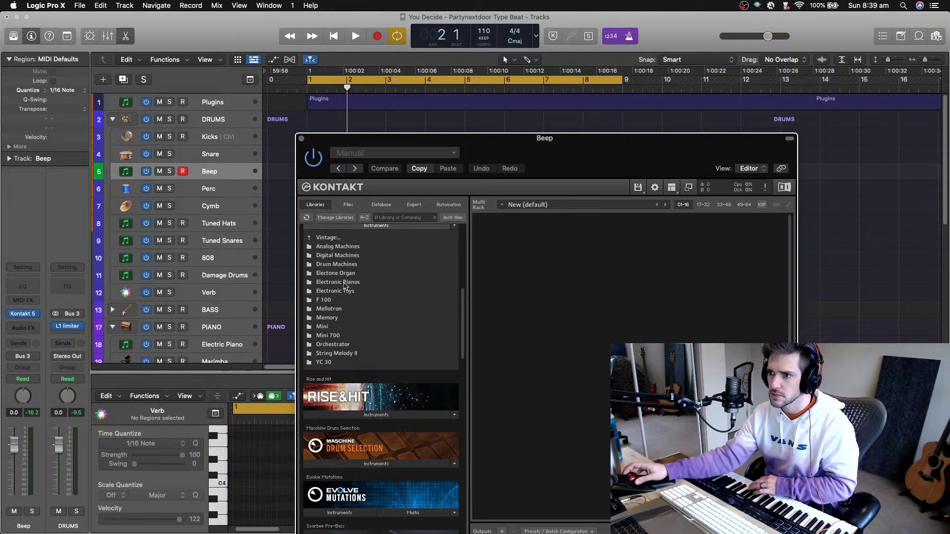
Look through the Electronic Pianos and Orchestrator folders for a suitable beep sound
double_click(345, 282)
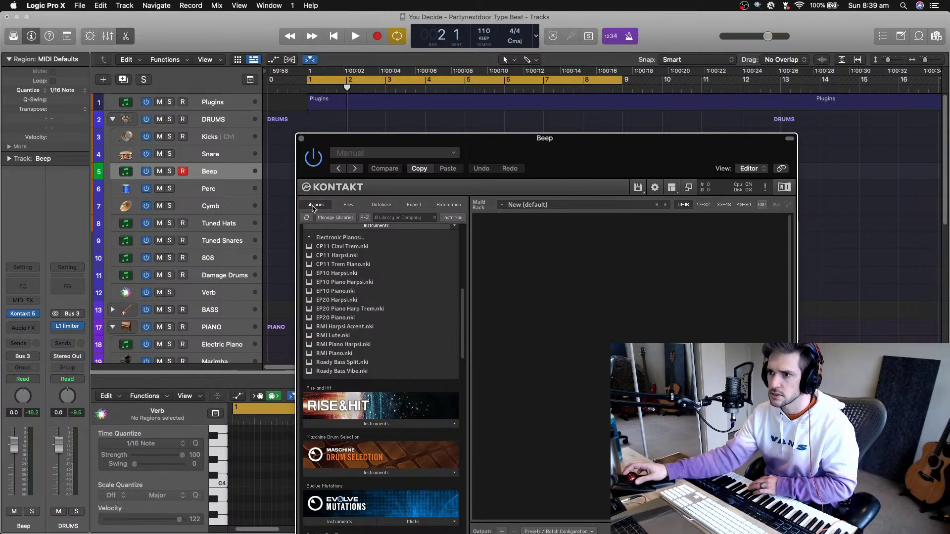
double_click(321, 238)
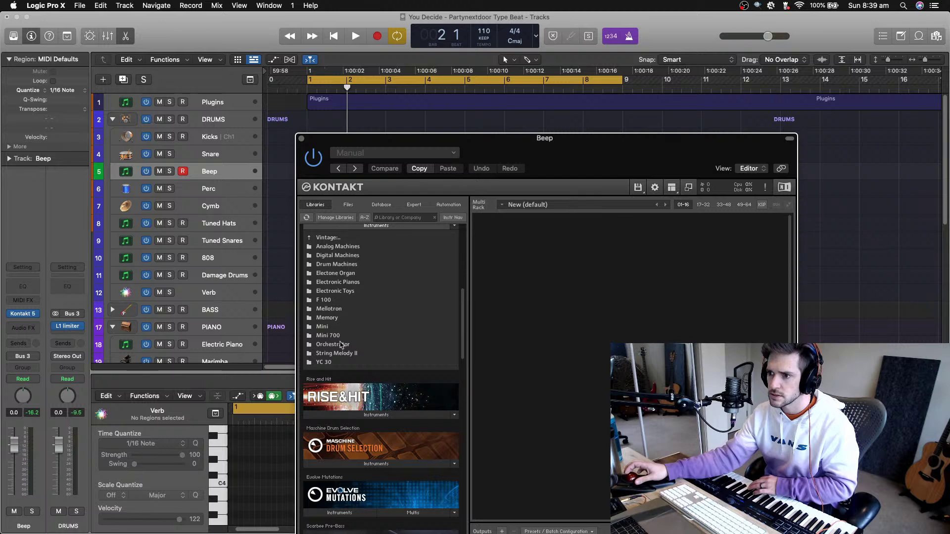
double_click(341, 348)
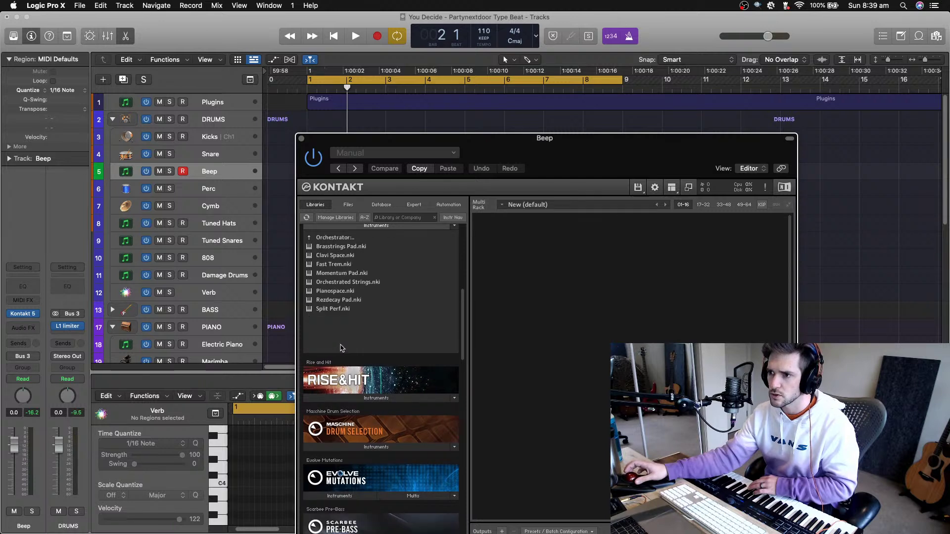
double_click(322, 237)
Load Marimba Games.nki from the YC 30 folder into the rack and return to the Vintage folder
double_click(327, 363)
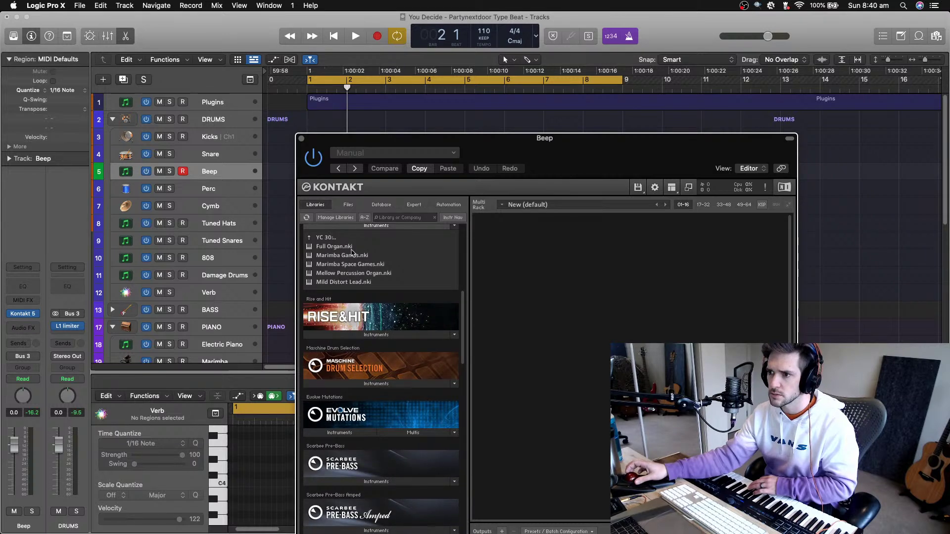
double_click(351, 255)
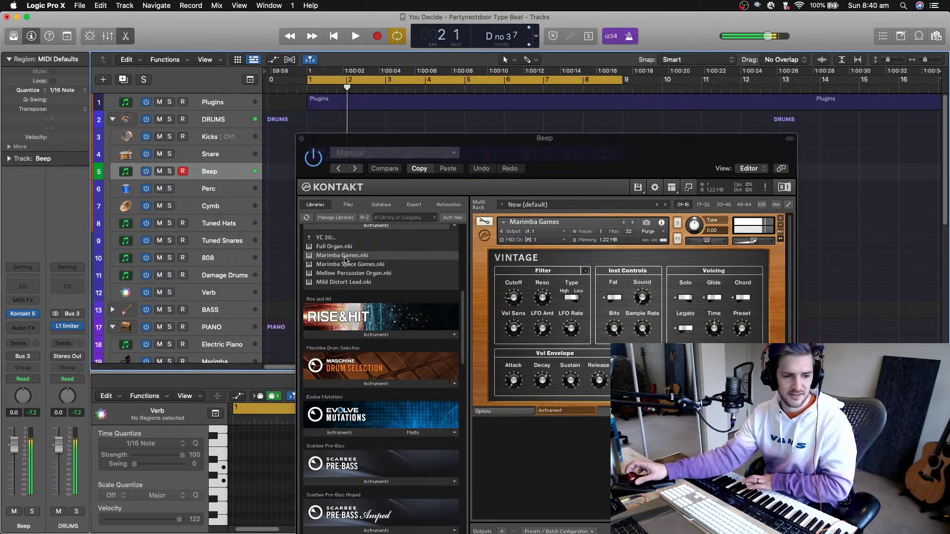
click(326, 239)
click(368, 154)
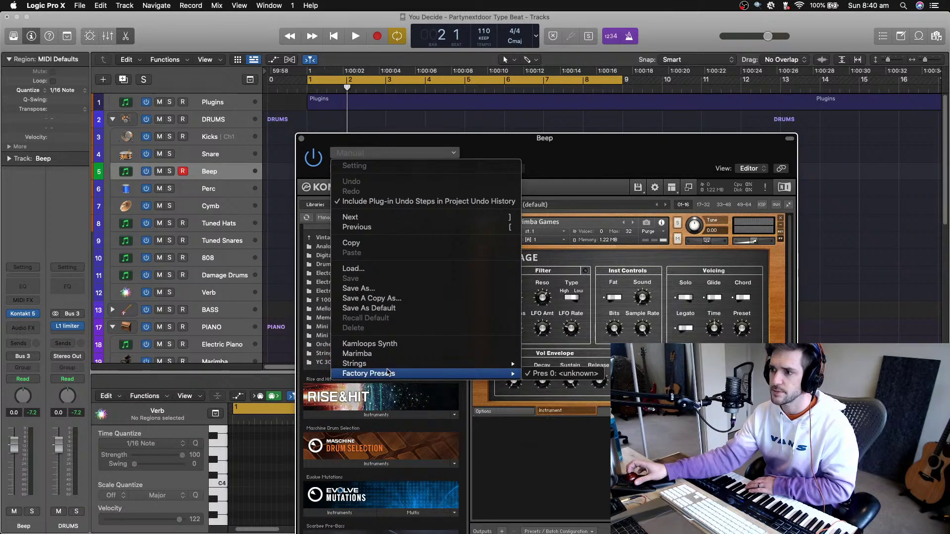
click(324, 240)
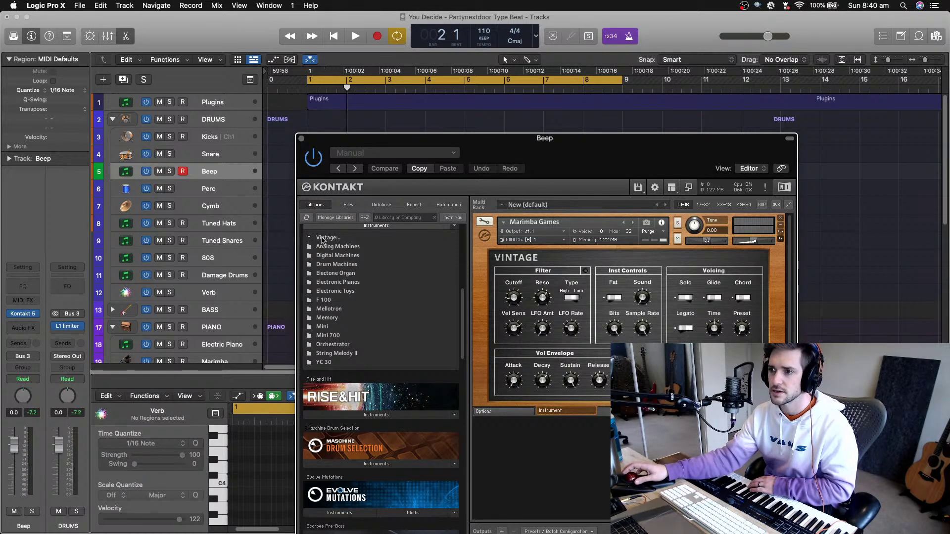
Check the Drum Machines folder and the Percussion folder in Urban Beats, returning to the library's main folder list
double_click(323, 268)
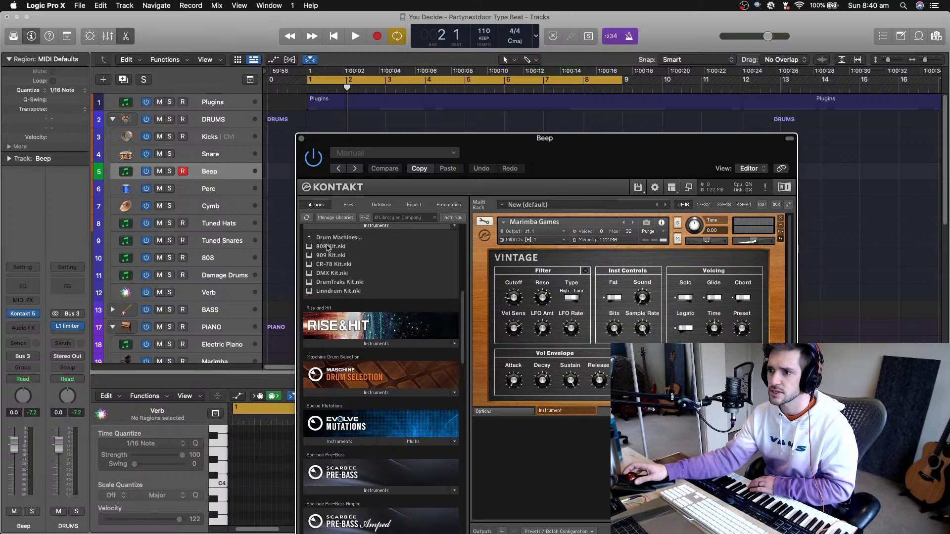
double_click(326, 237)
double_click(326, 237)
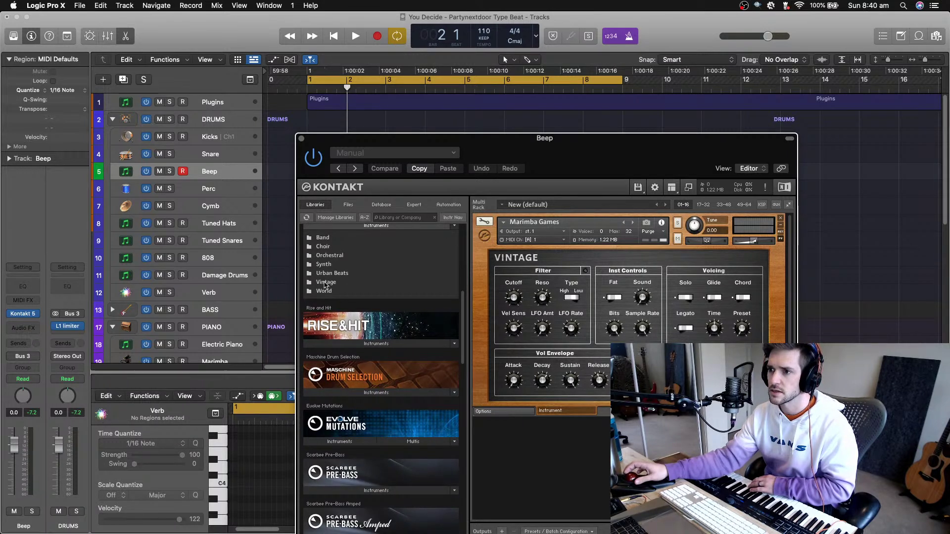
double_click(325, 273)
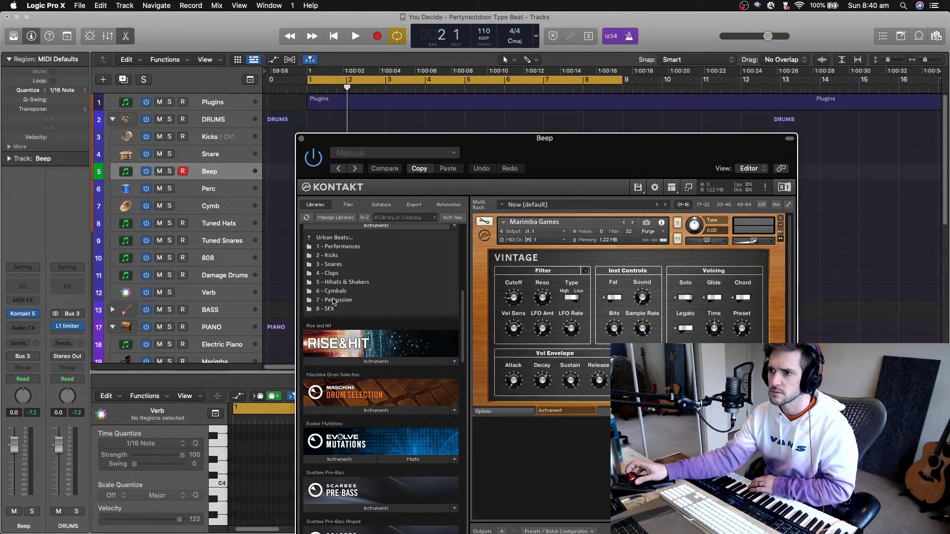
double_click(333, 300)
double_click(323, 238)
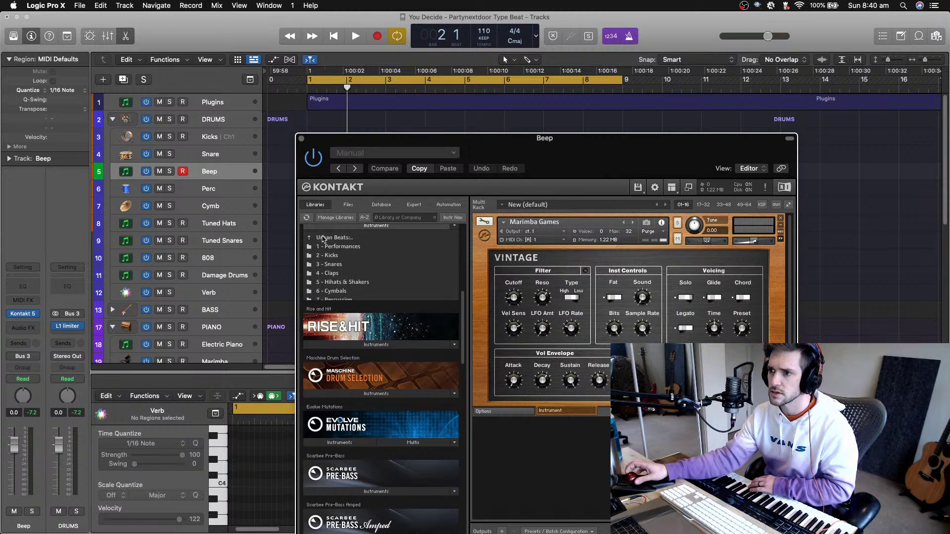
double_click(323, 238)
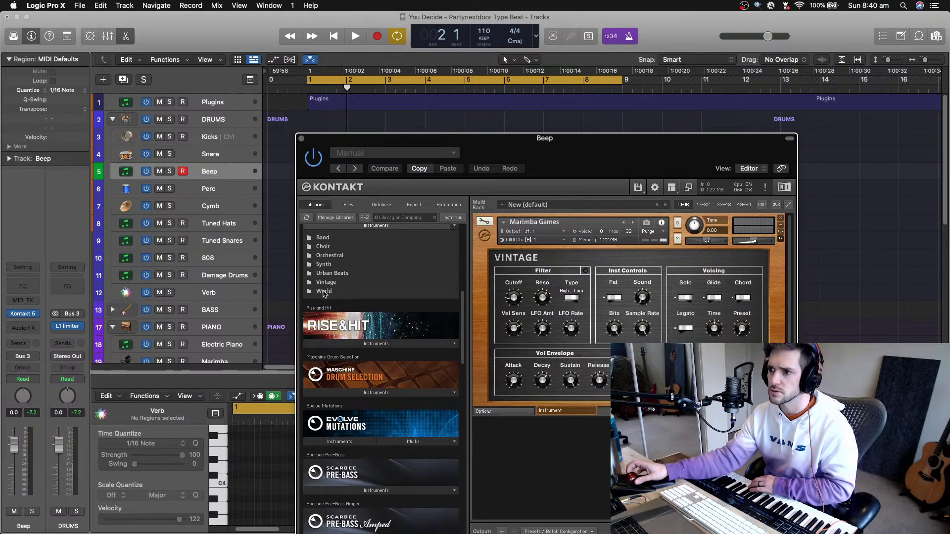
Look through the instrument categories in the World and Orchestral folders
double_click(325, 291)
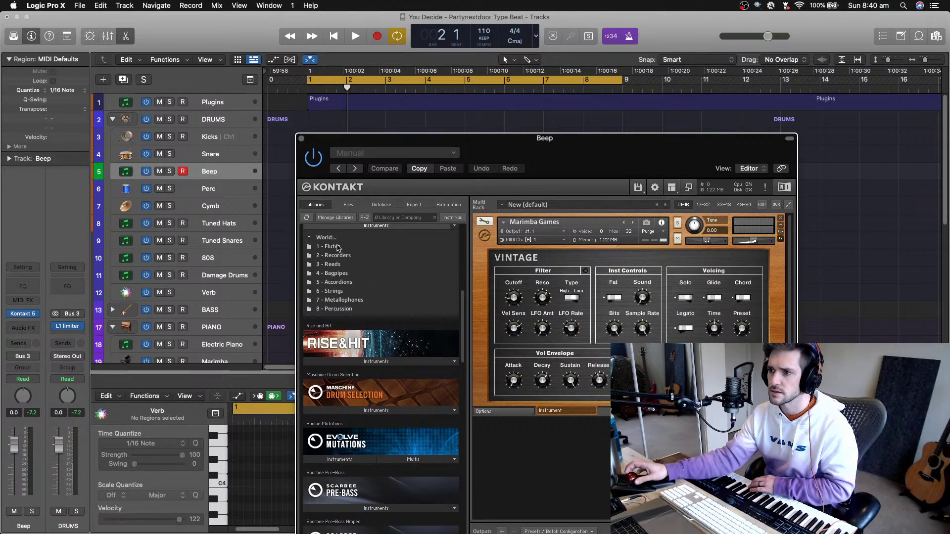
double_click(328, 238)
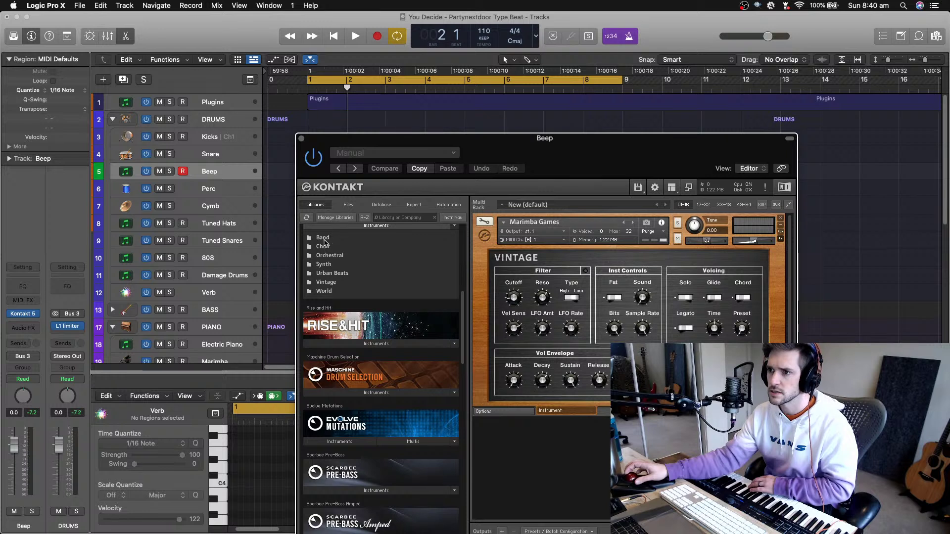
double_click(328, 255)
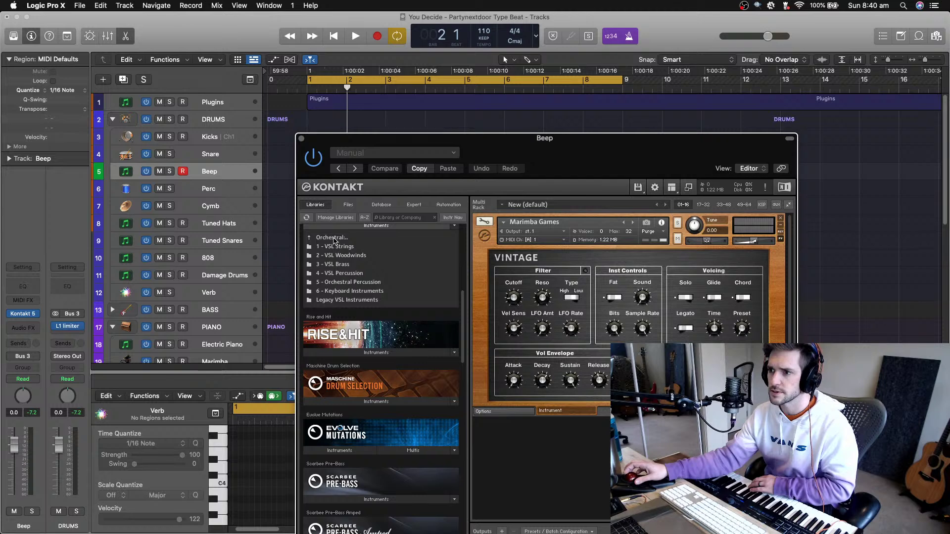
double_click(332, 238)
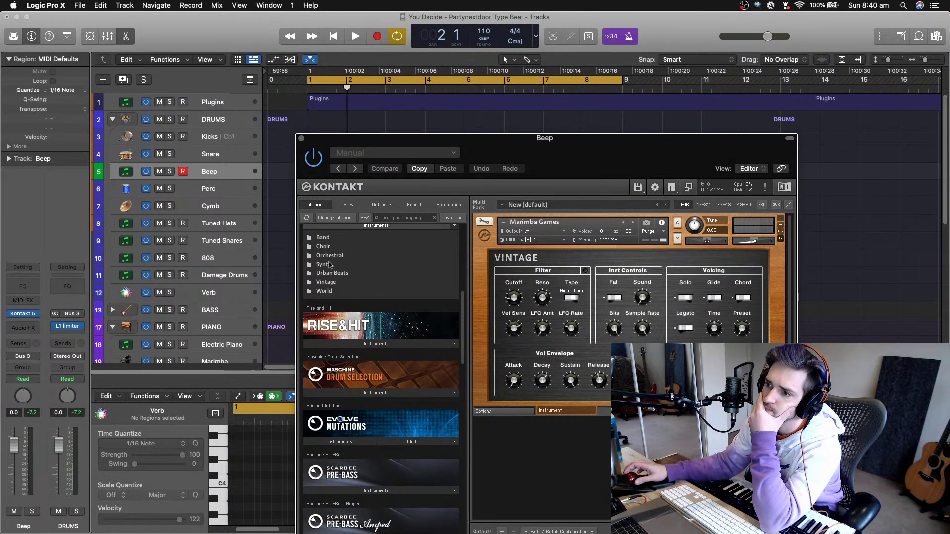
Look through the Synth Drums kits and the Lead instruments in the Synth folder
double_click(326, 264)
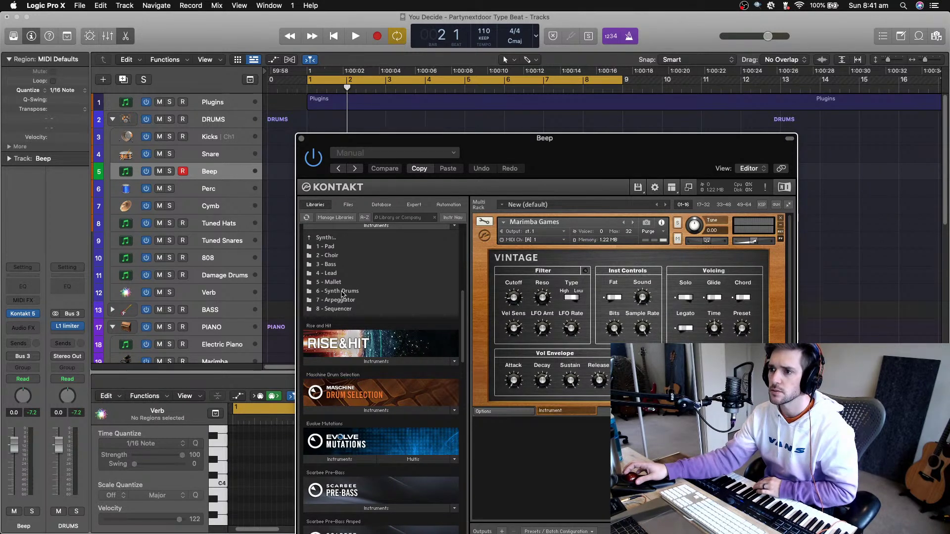
double_click(341, 292)
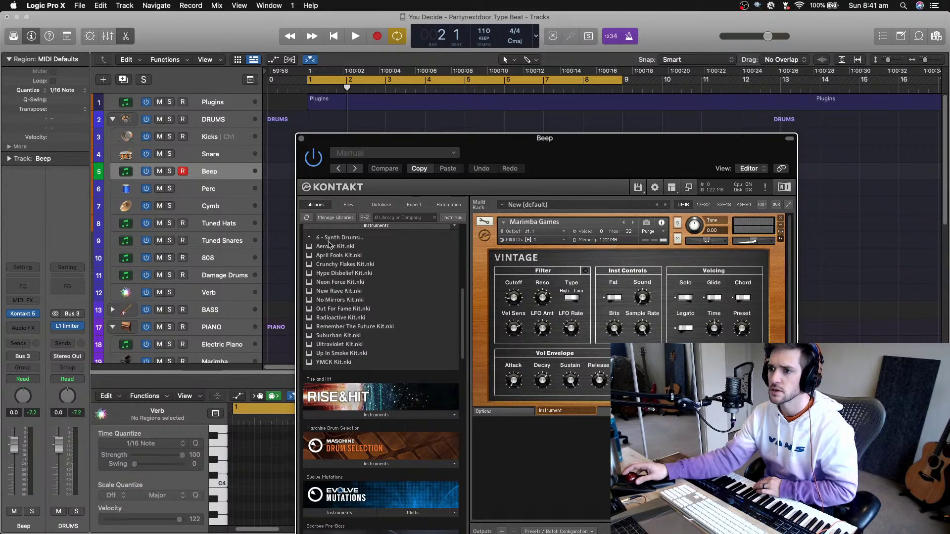
double_click(329, 238)
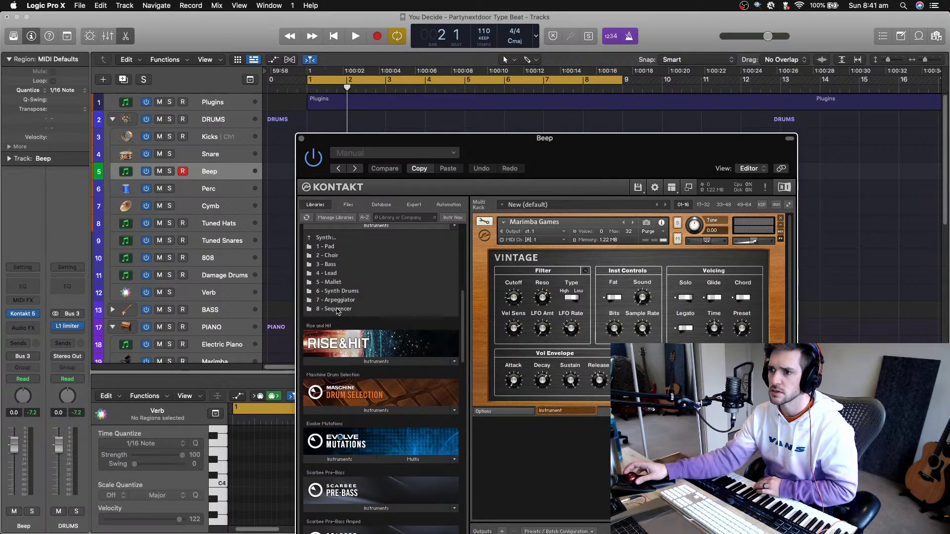
double_click(330, 274)
scroll(372, 375, down, 3)
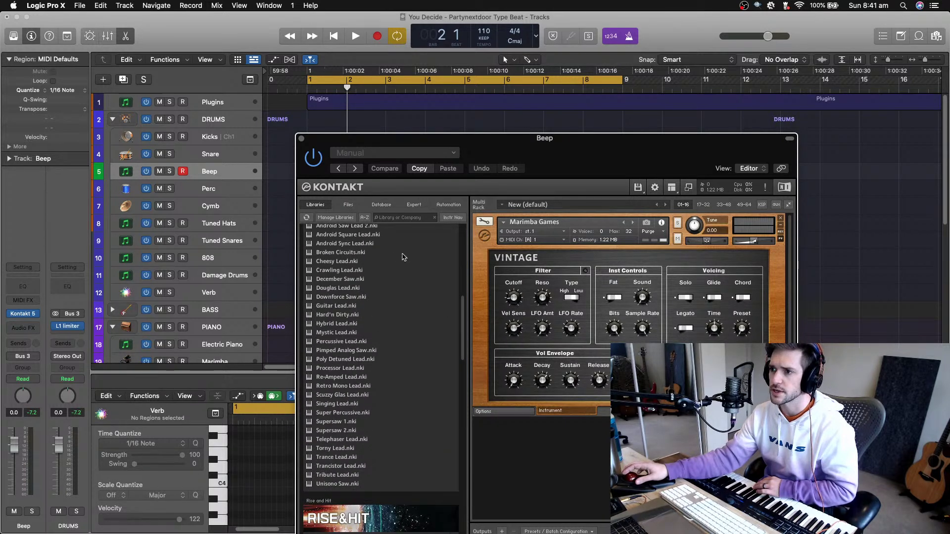
Search the Kontakt libraries for "computer"
click(396, 217)
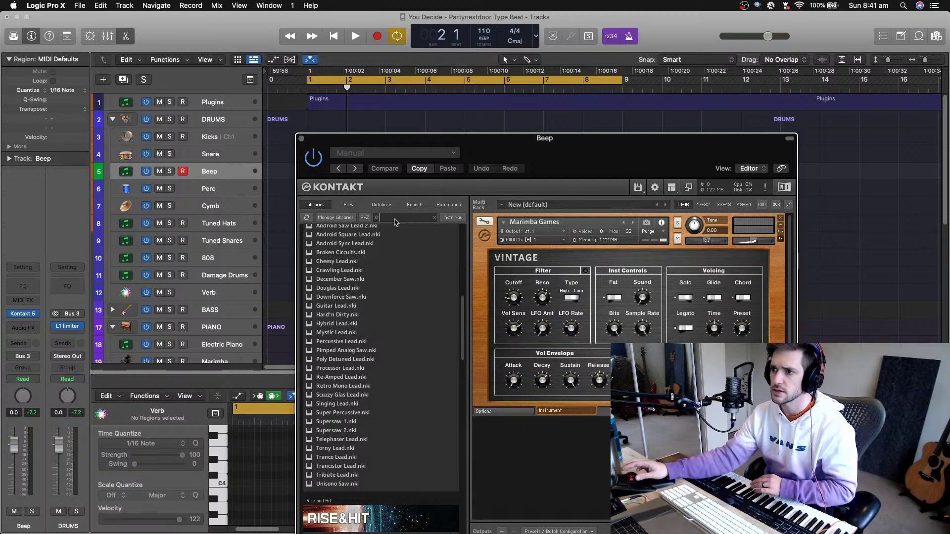
text(computet)
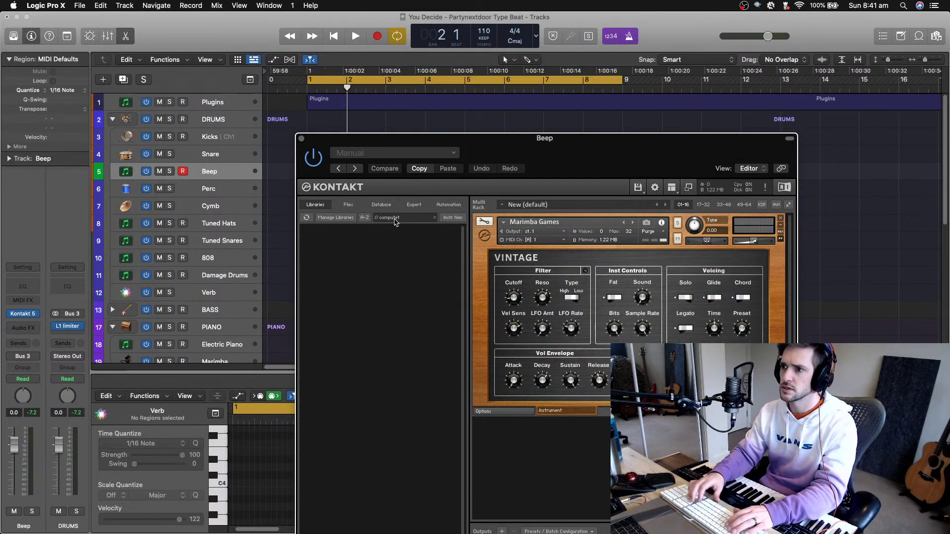
key(BackSpace)
text(r)
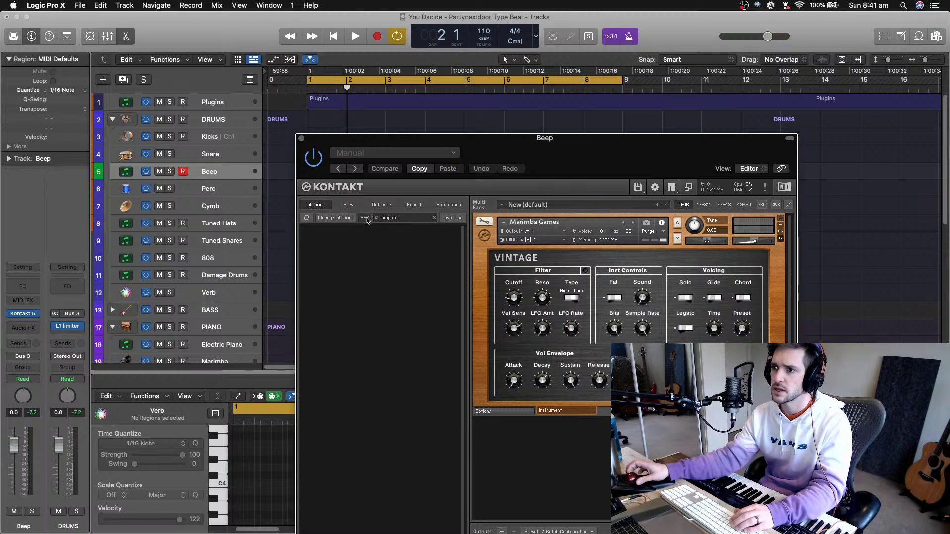
Turn off automatically adding loaded and saved files to the database in Kontakt's database options
click(350, 205)
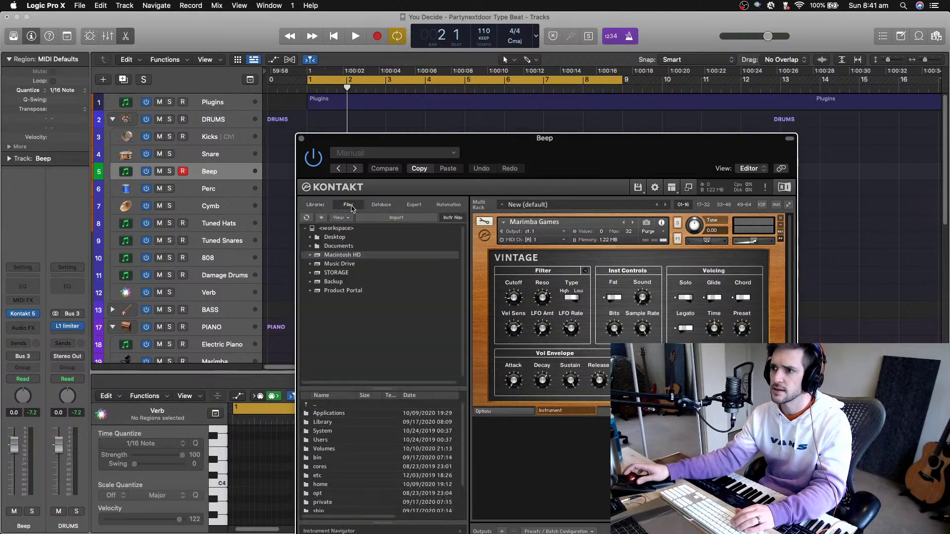
click(382, 206)
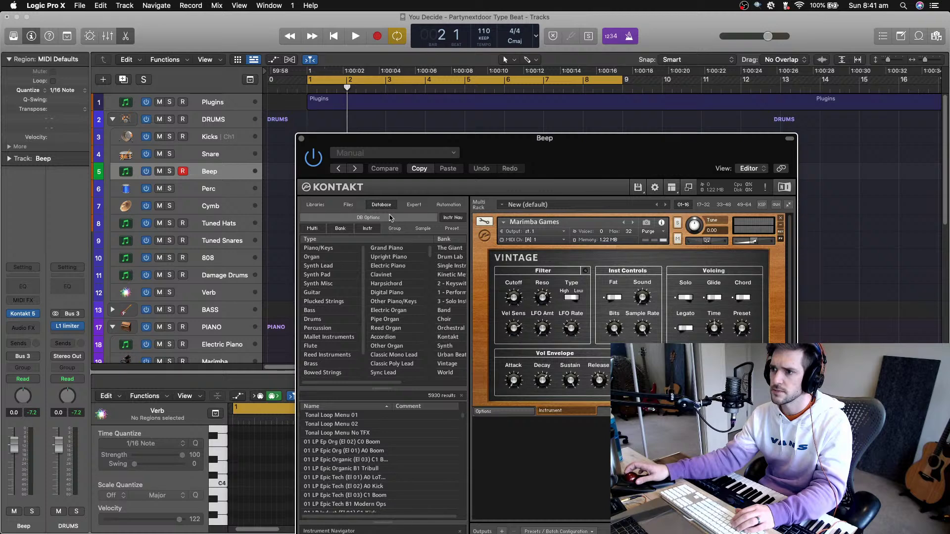
click(391, 218)
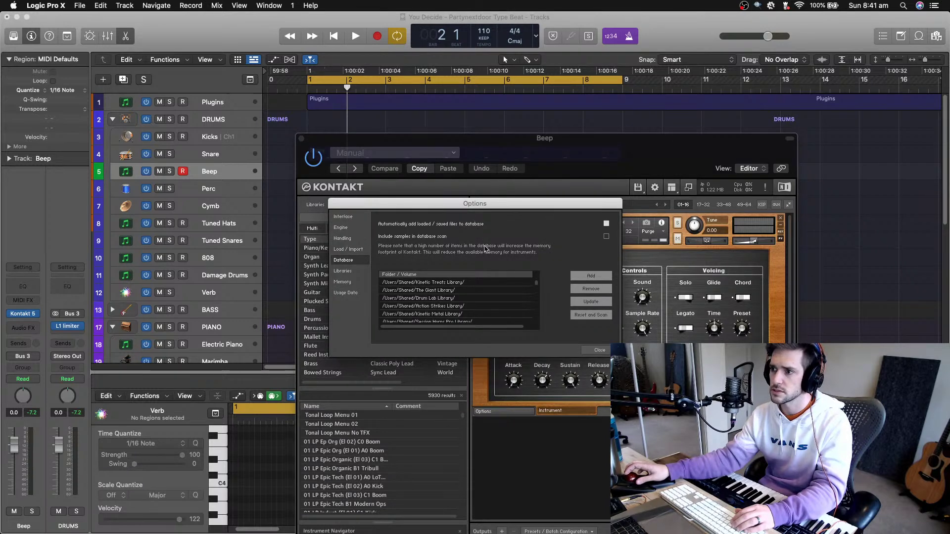
click(423, 223)
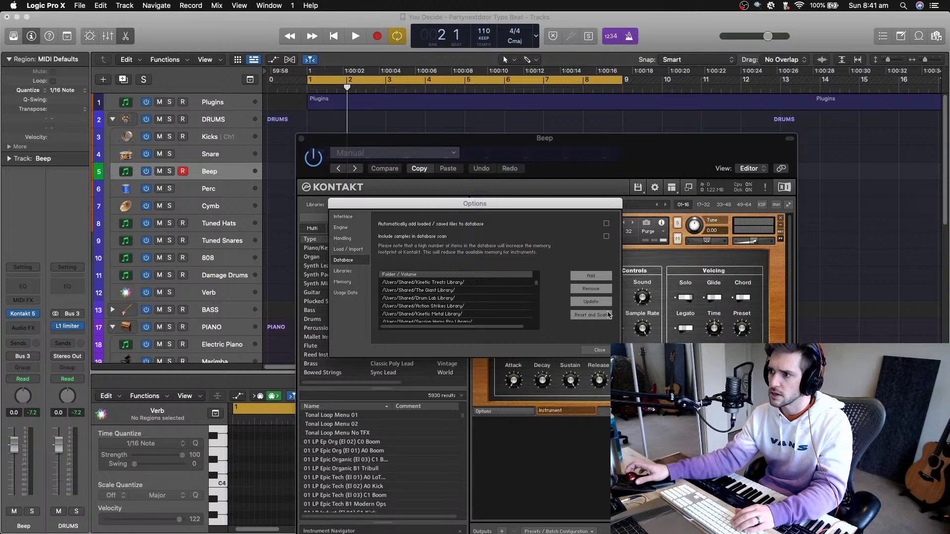
click(598, 349)
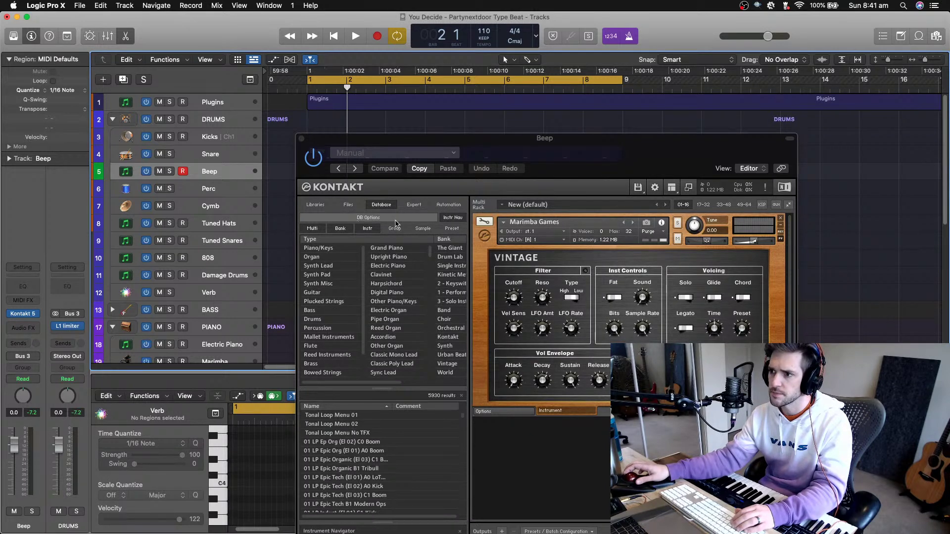
Look through Kontakt's libraries, file browser and database categories, and make the enlarged Beep plug-in window fit the screen
click(348, 204)
click(382, 205)
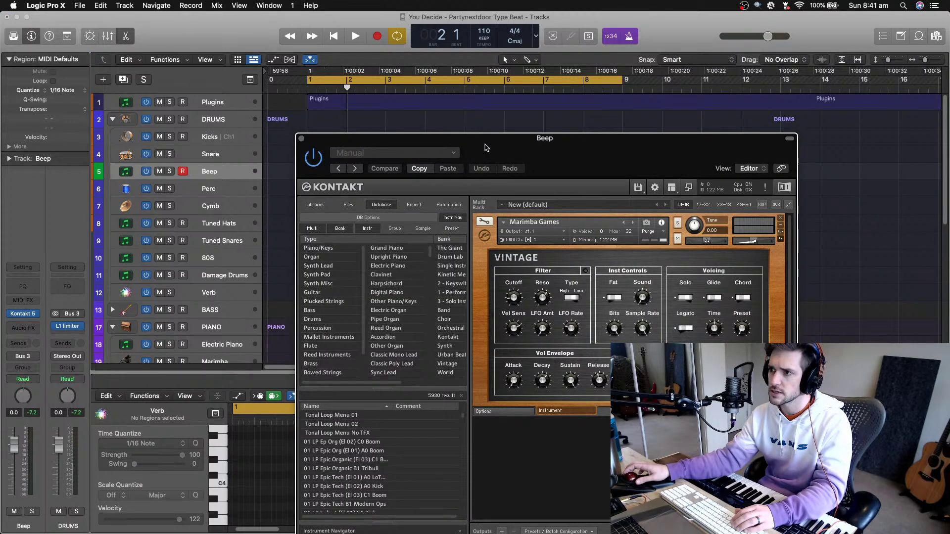
drag(485, 140, 443, 5)
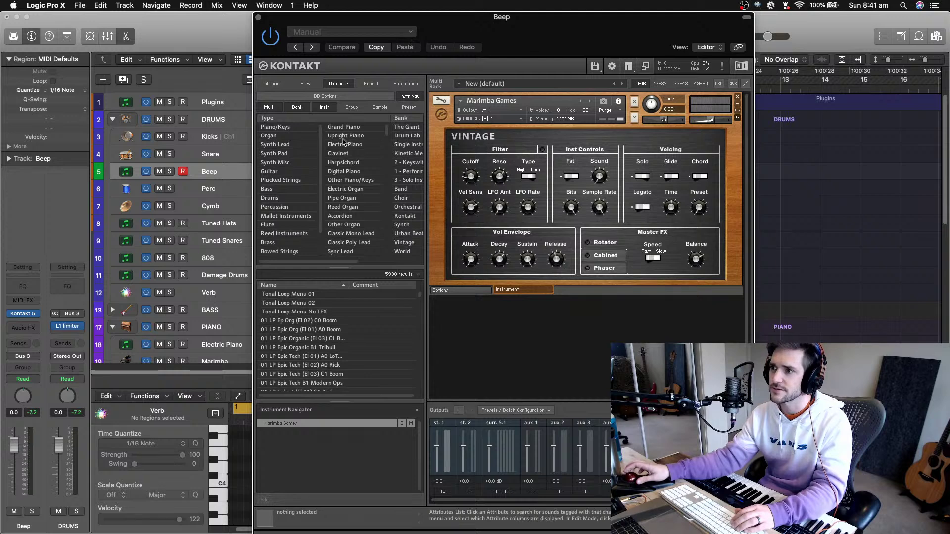
click(308, 85)
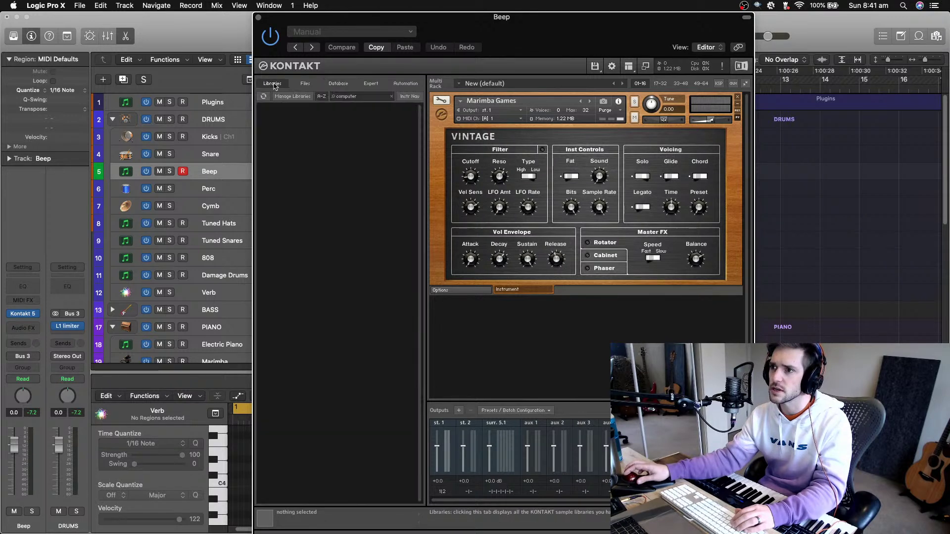
click(304, 85)
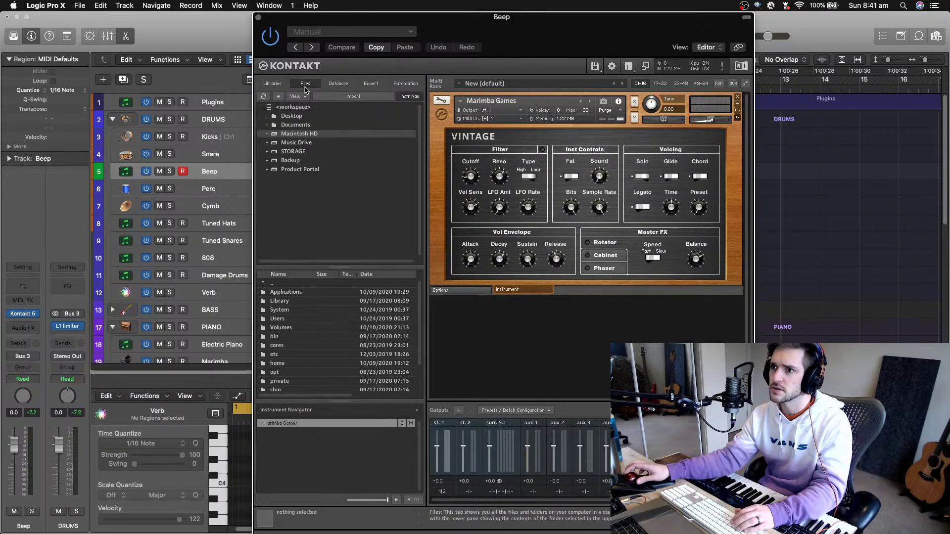
click(340, 85)
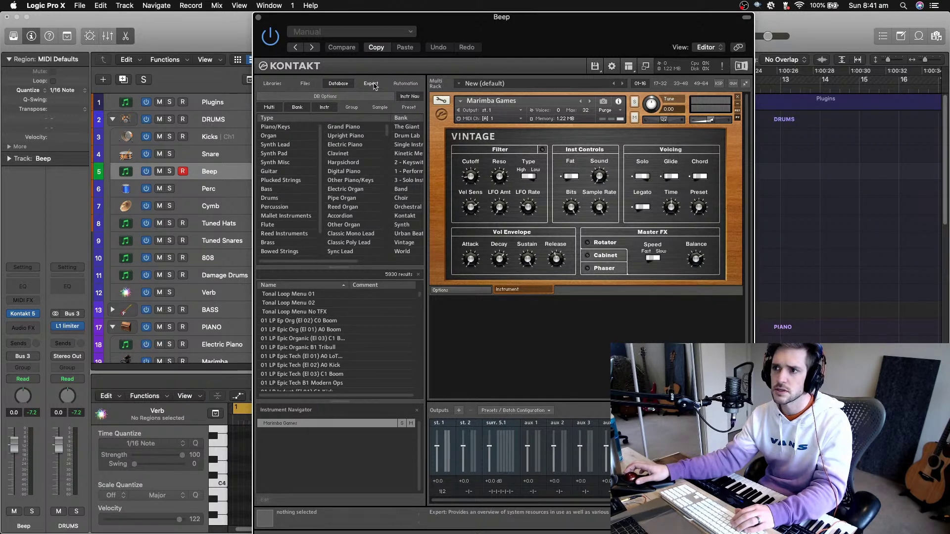
scroll(336, 166, down, 5)
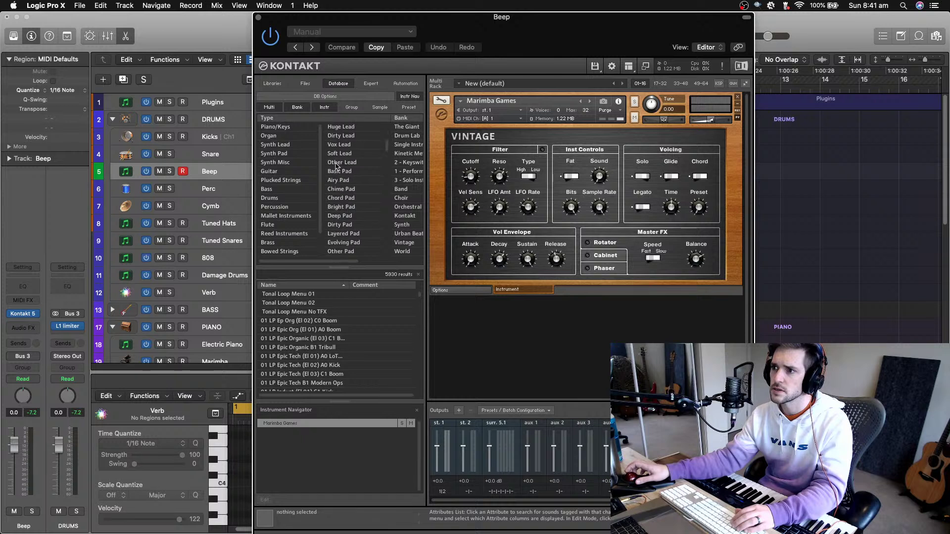
scroll(413, 176, down, 5)
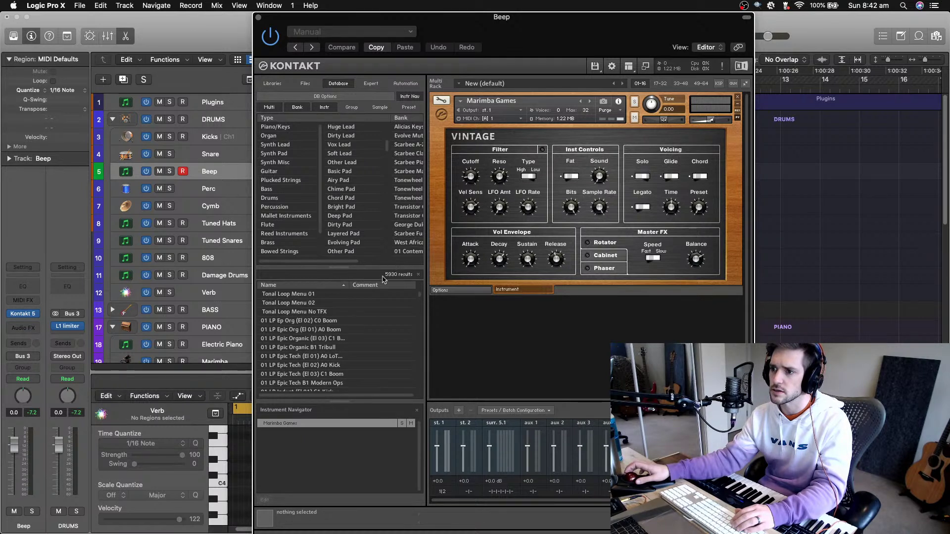
scroll(362, 344, down, 5)
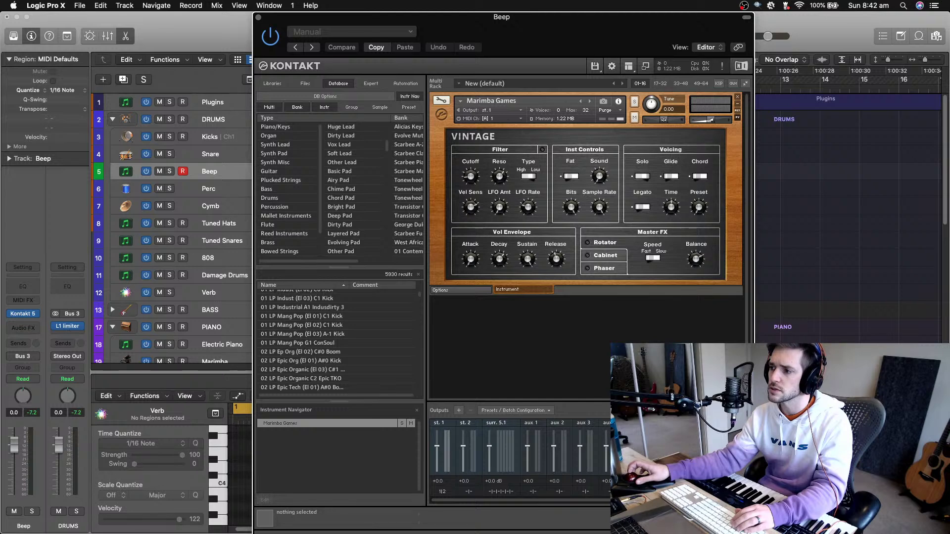
drag(749, 533, 737, 496)
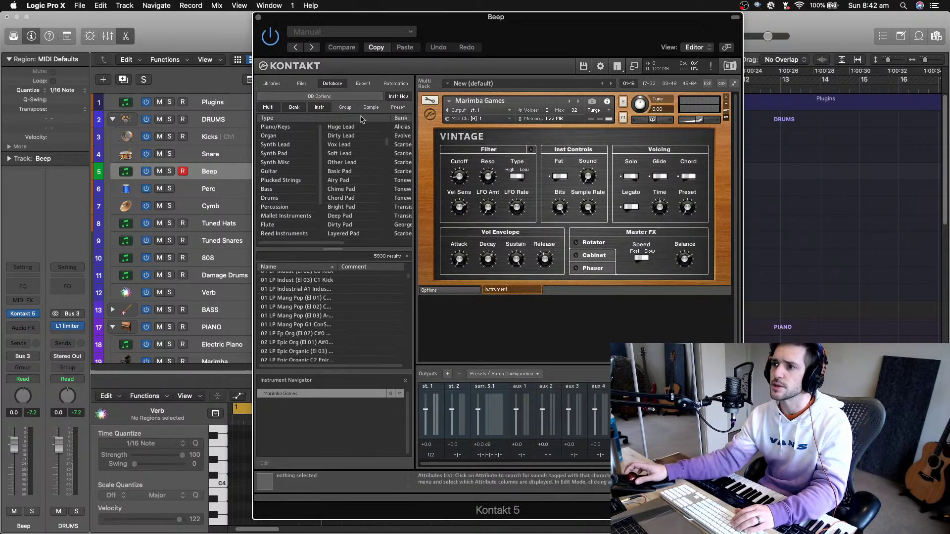
Check Kontakt's Expert and Automation views, the database options, and the file browser's view options for a way to find sounds
click(399, 97)
click(363, 83)
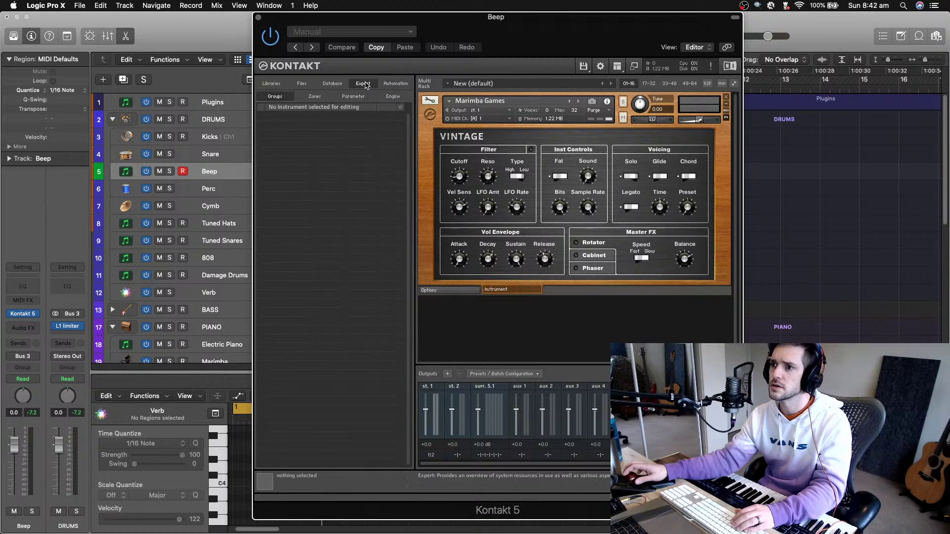
click(396, 84)
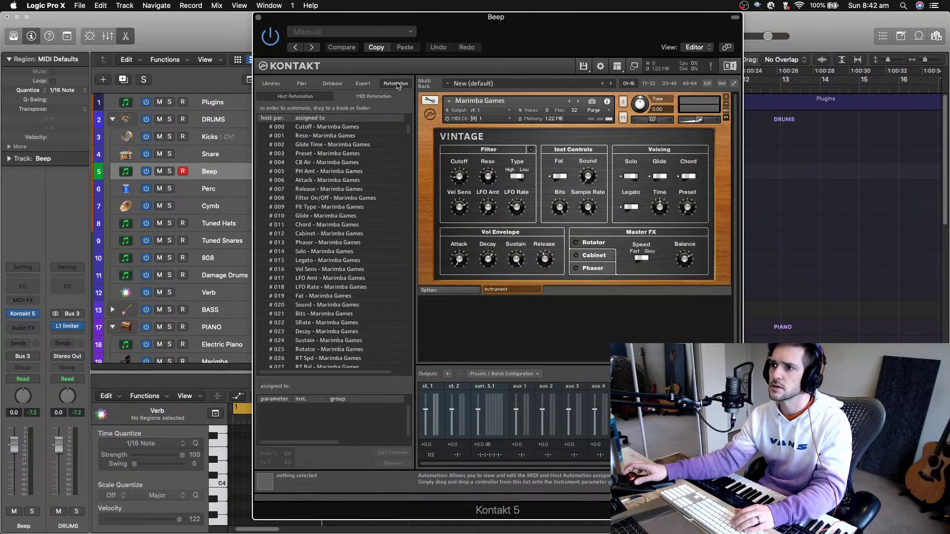
click(363, 83)
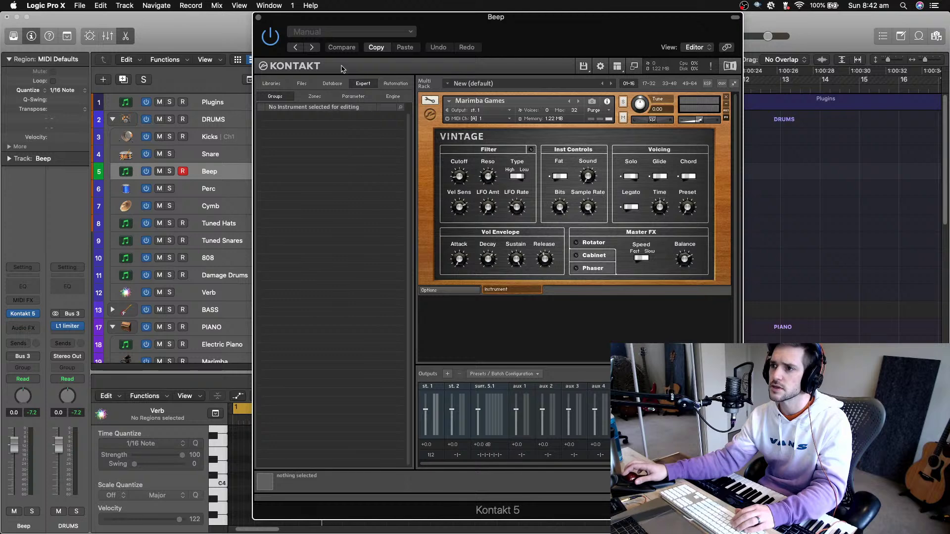
click(332, 83)
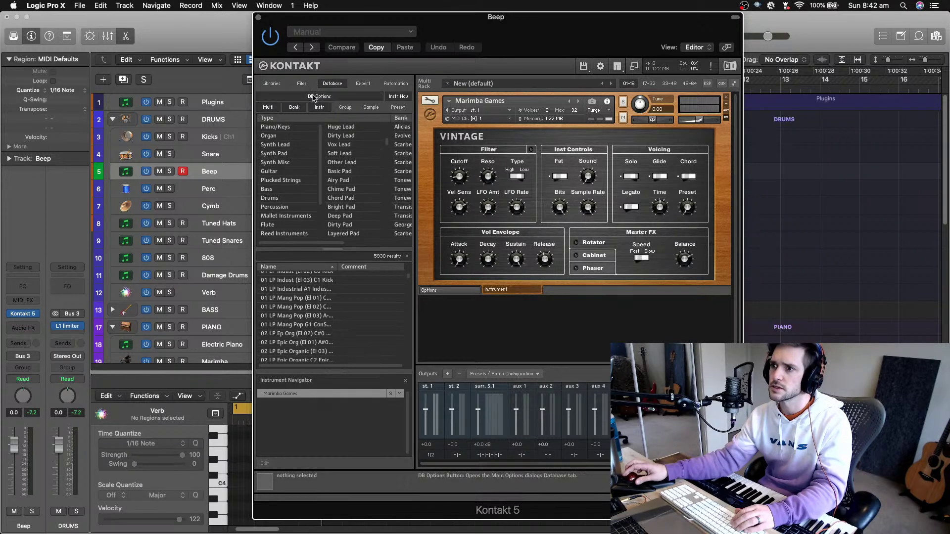
click(313, 97)
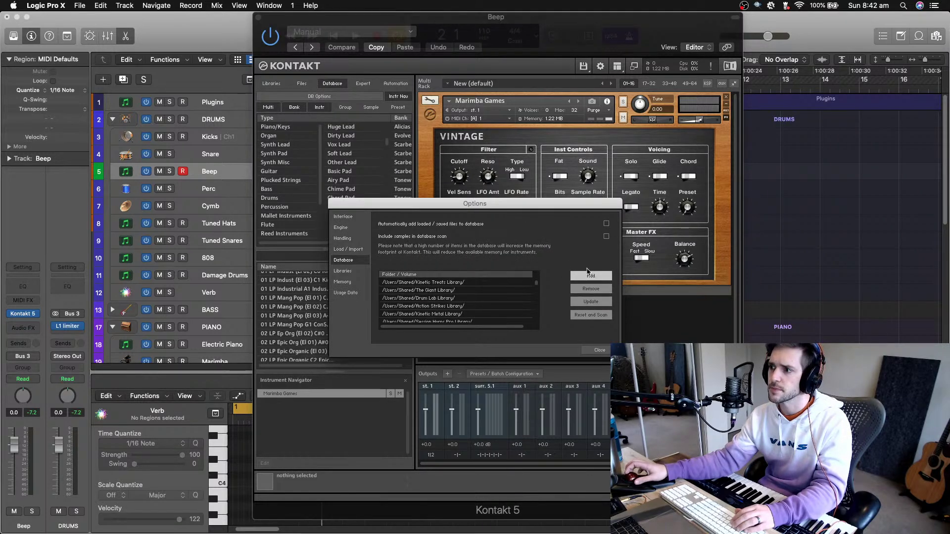
click(599, 349)
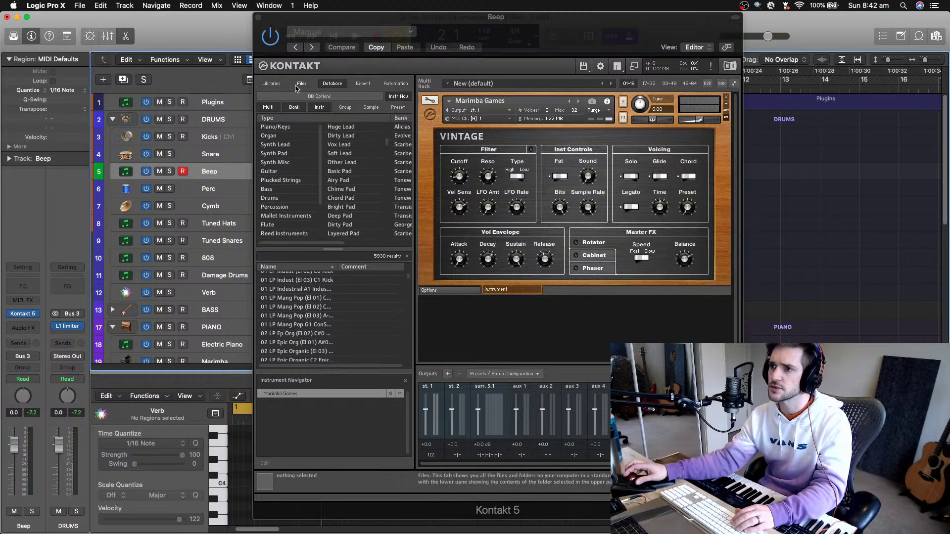
click(299, 84)
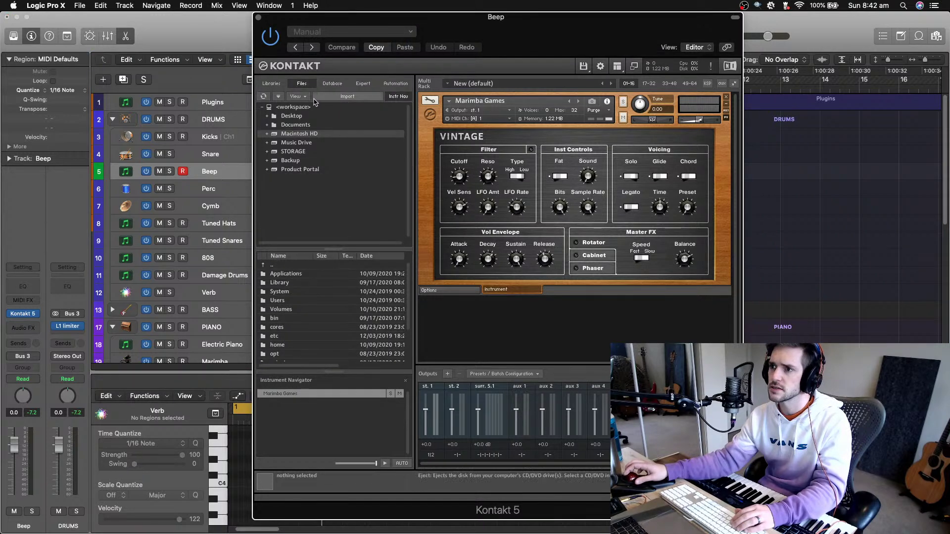
click(298, 96)
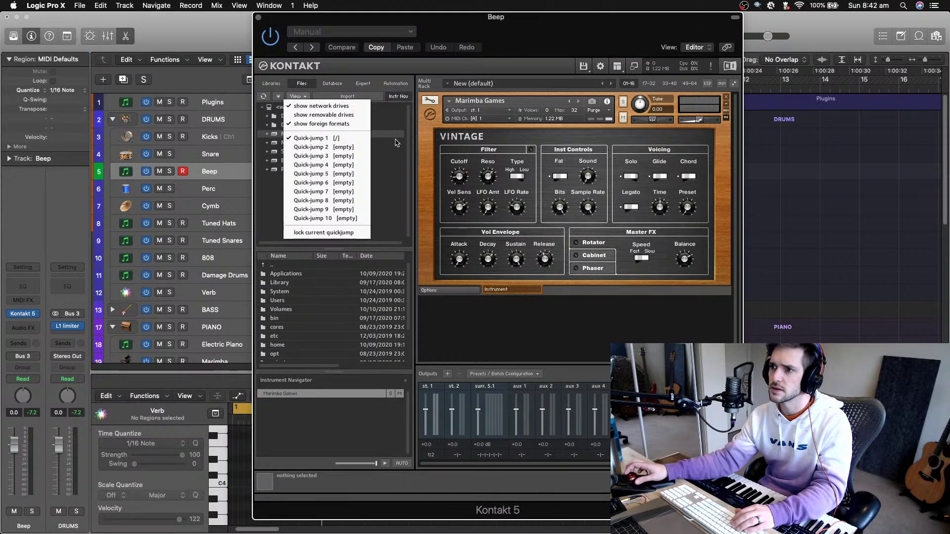
click(395, 142)
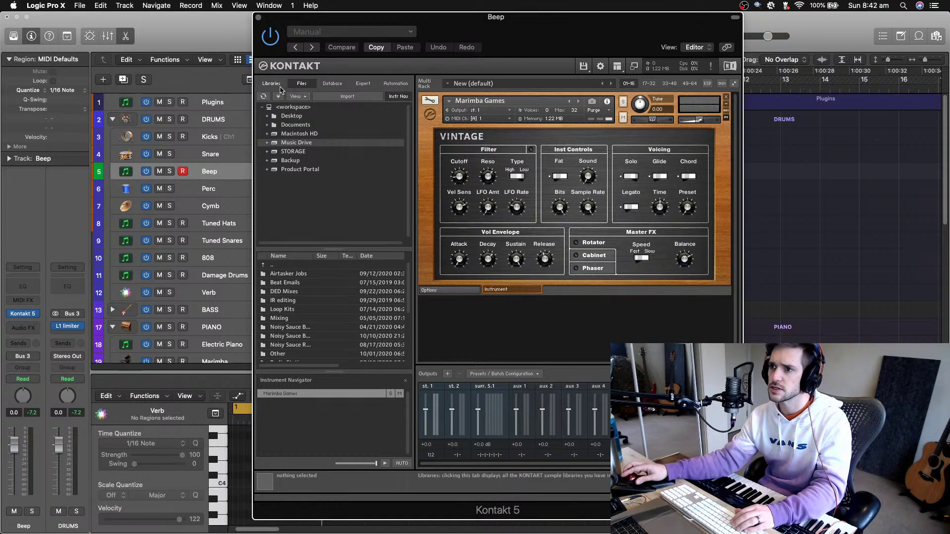
Clear the "computer" search from the Kontakt libraries and sort the library list alphabetically
click(280, 86)
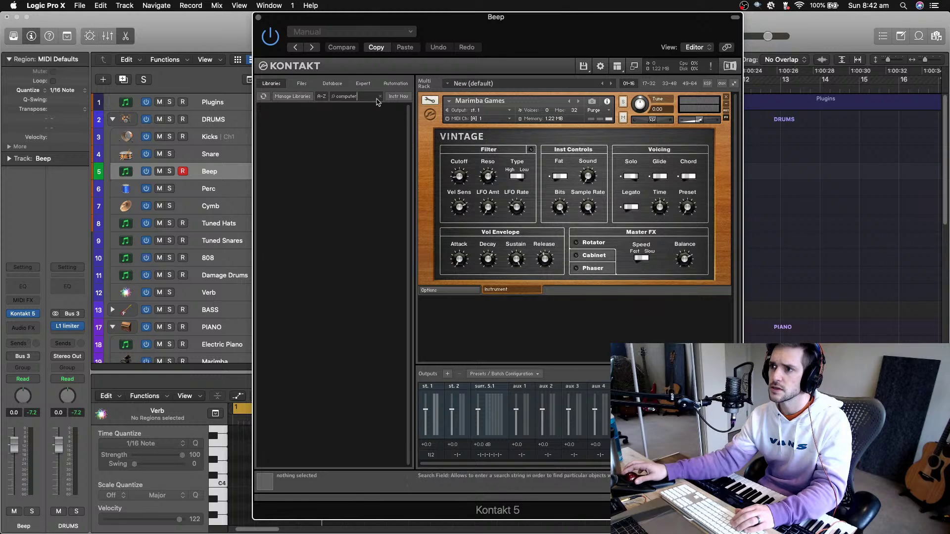
click(380, 97)
click(321, 97)
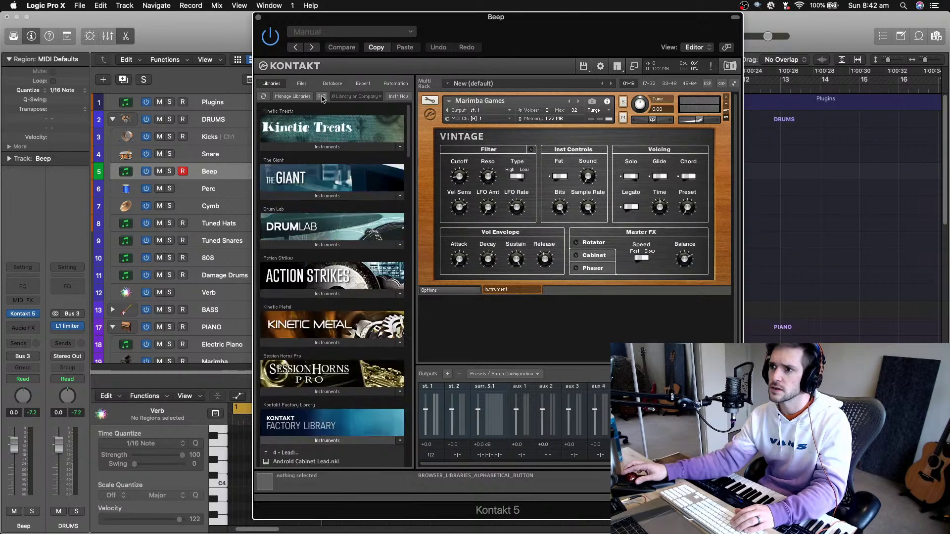
click(322, 97)
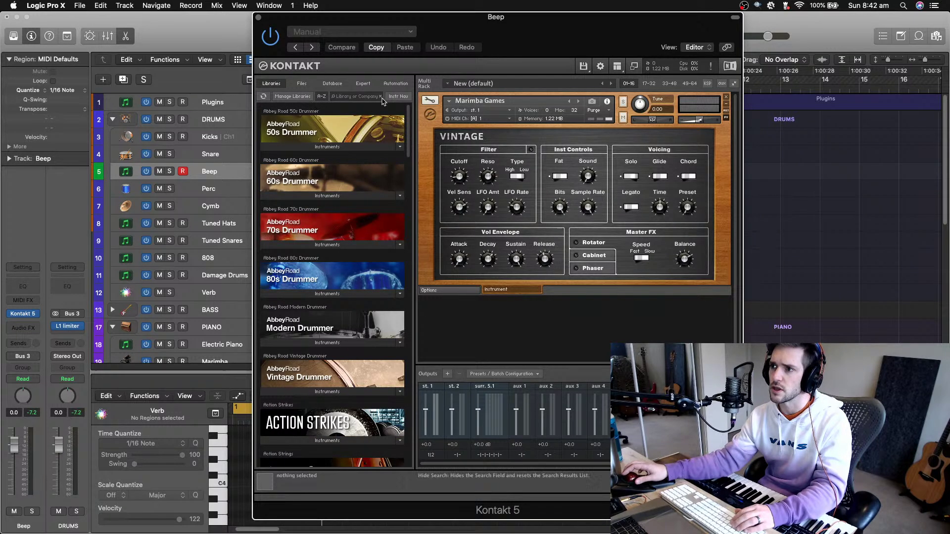
Load the Broken Circuits lead from the Kontakt Factory Library alongside Marimba Games
click(392, 97)
scroll(392, 191, down, 10)
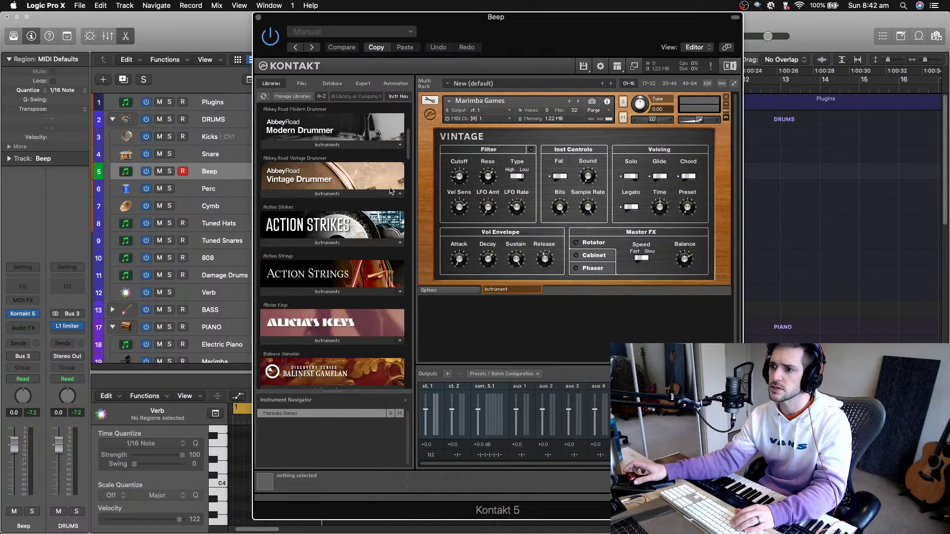
scroll(391, 190, down, 20)
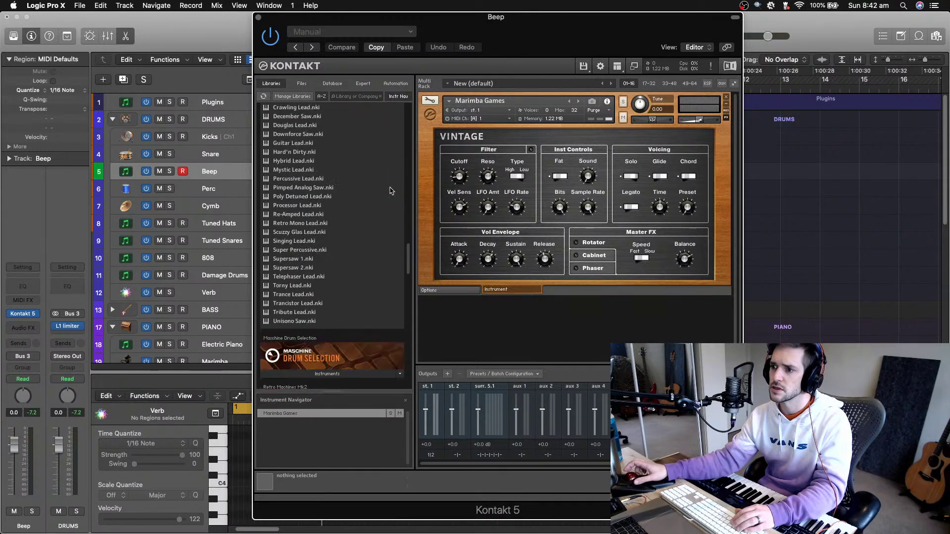
scroll(390, 191, down, 10)
scroll(391, 191, up, 20)
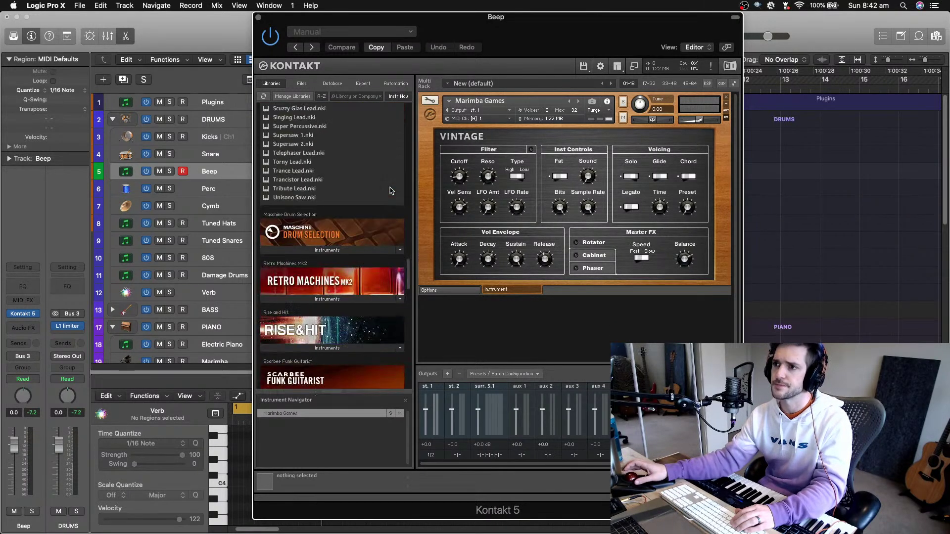
scroll(390, 191, down, 5)
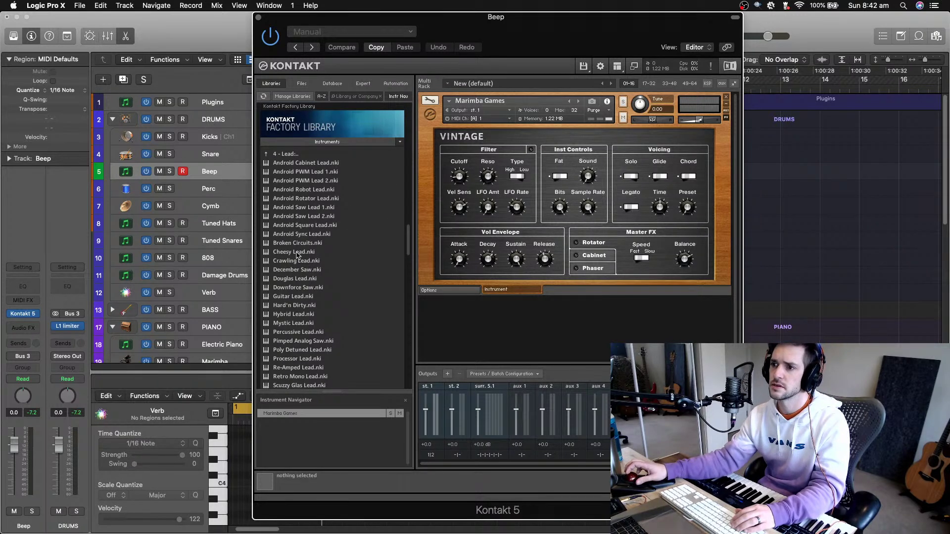
double_click(296, 245)
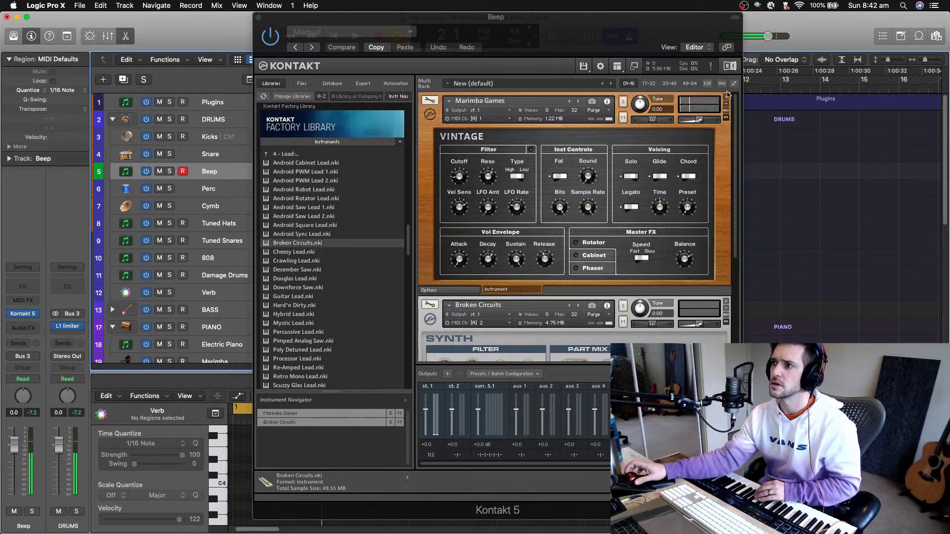
Clear all instruments from the Kontakt rack and load Broken Circuits on its own
click(727, 98)
click(726, 98)
click(726, 98)
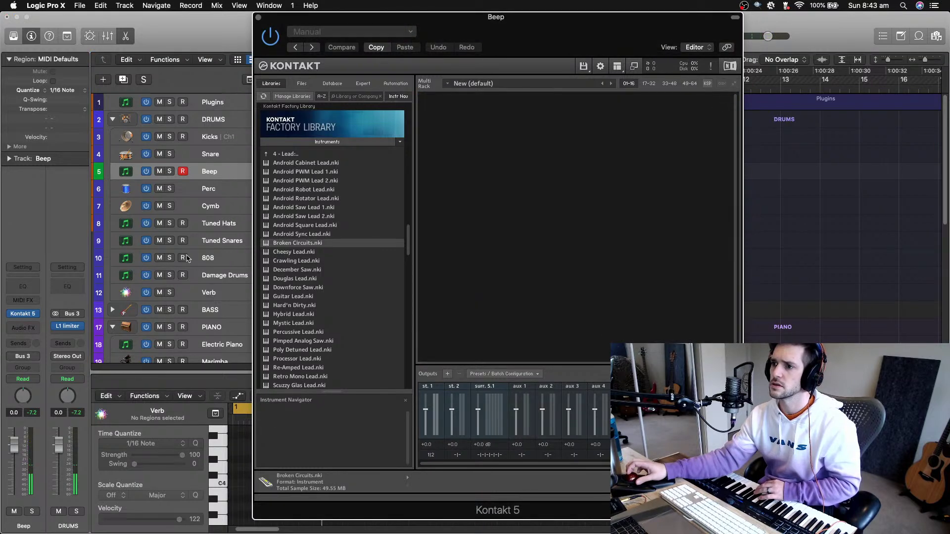
double_click(286, 244)
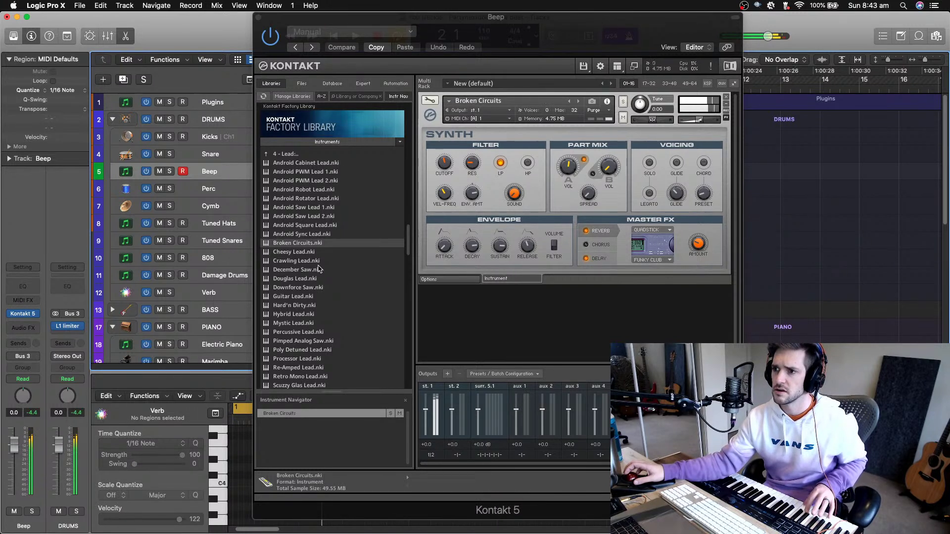
Check the remaining lead instruments, remove Broken Circuits from the Kontakt rack and close the plug-in window
scroll(335, 278, down, 3)
scroll(335, 278, down, 2)
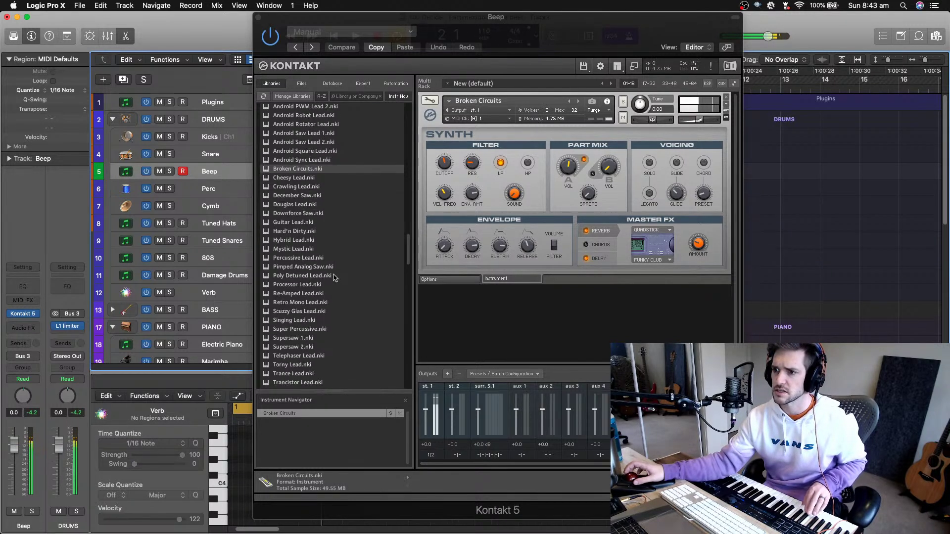
scroll(335, 277, down, 2)
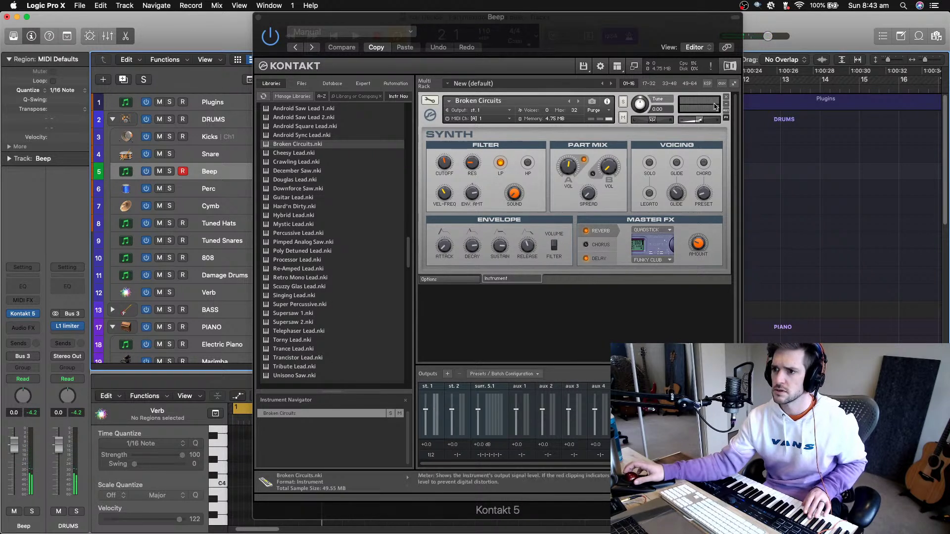
click(653, 117)
key(Delete)
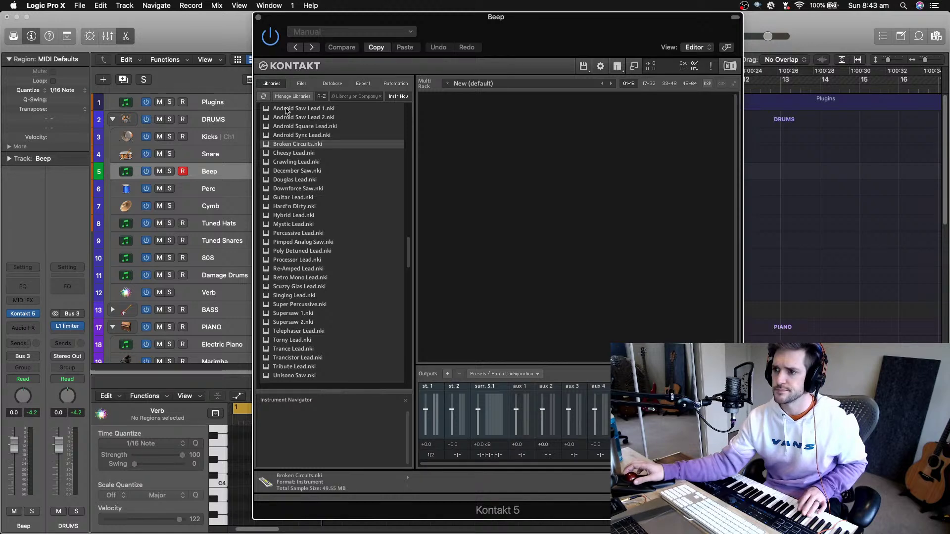
click(258, 17)
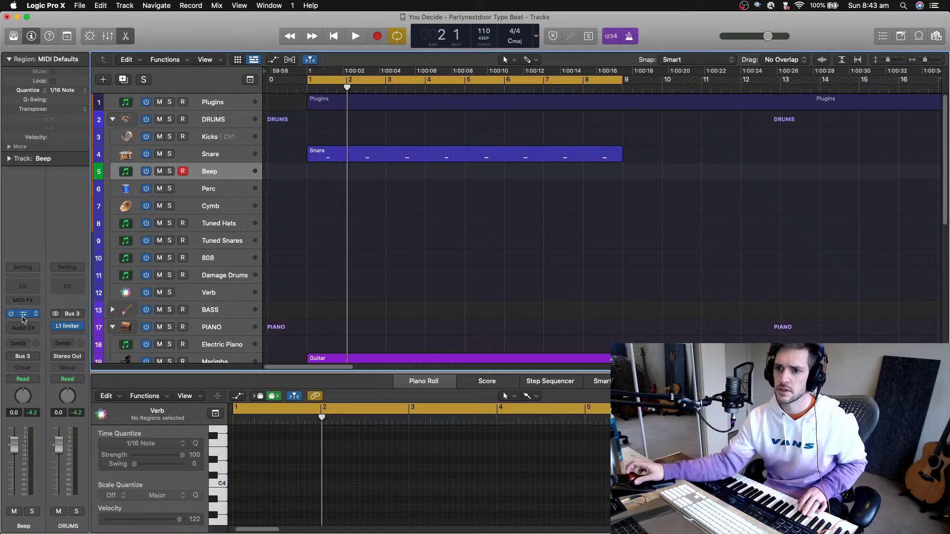
Replace Kontakt 5 on the Beep track with a stereo Arturia Mini V3 and move the synth window clear of the mixer strip
click(34, 318)
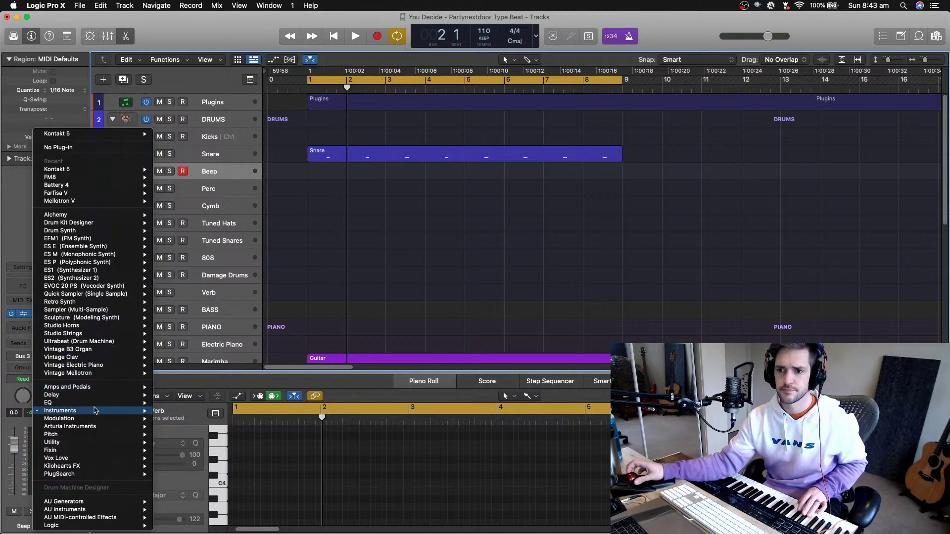
mouse_move(146, 411)
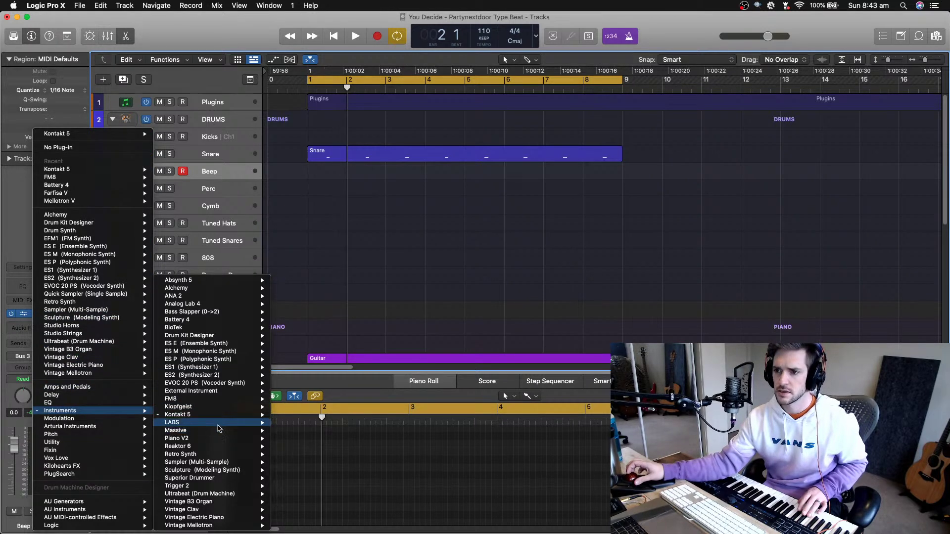
mouse_move(218, 428)
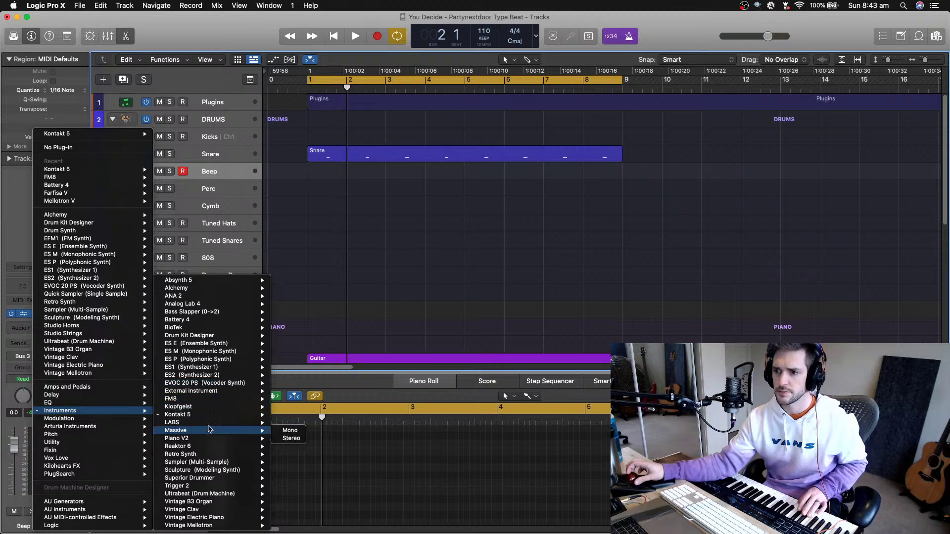
mouse_move(210, 386)
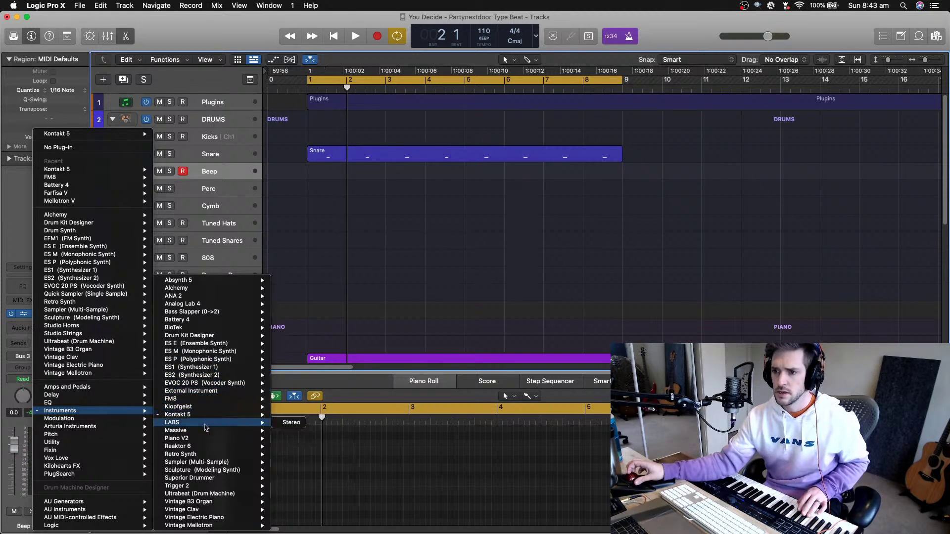
mouse_move(97, 428)
mouse_move(201, 448)
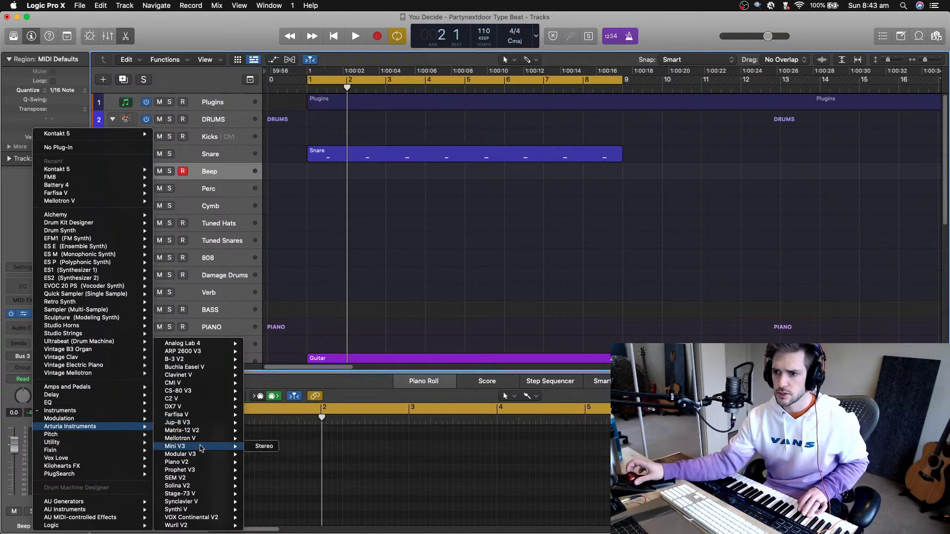
click(264, 447)
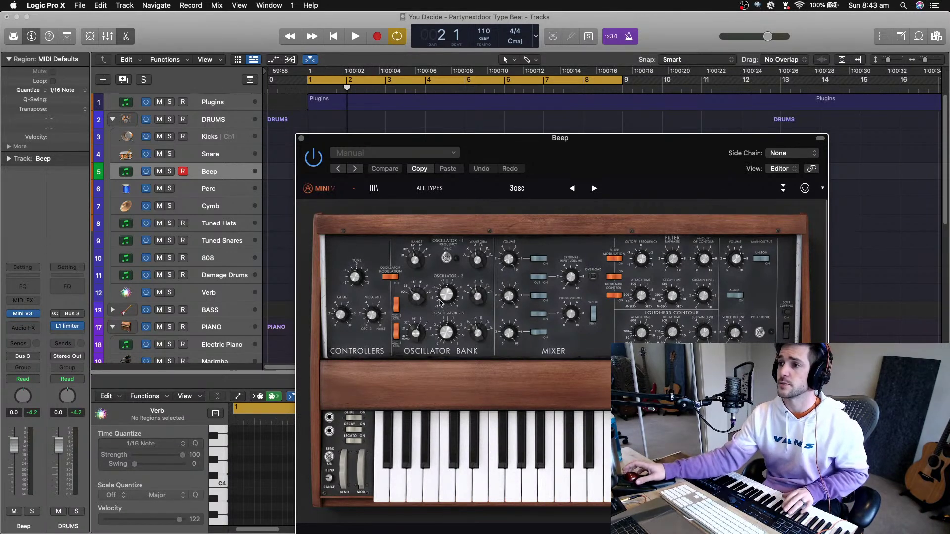
drag(661, 142, 489, 25)
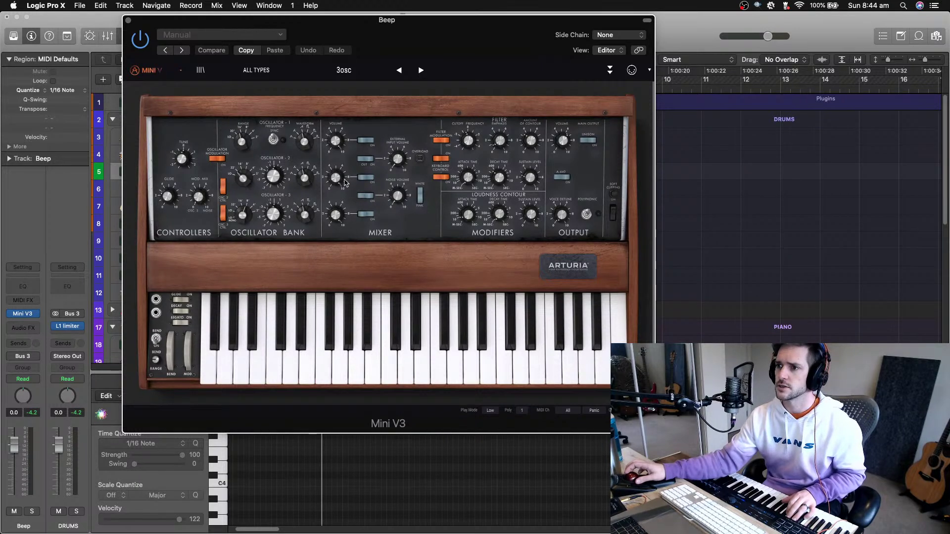
Turn down the second oscillator's volume in the Mini V3 and enable soft clipping on its output
drag(338, 182, 331, 227)
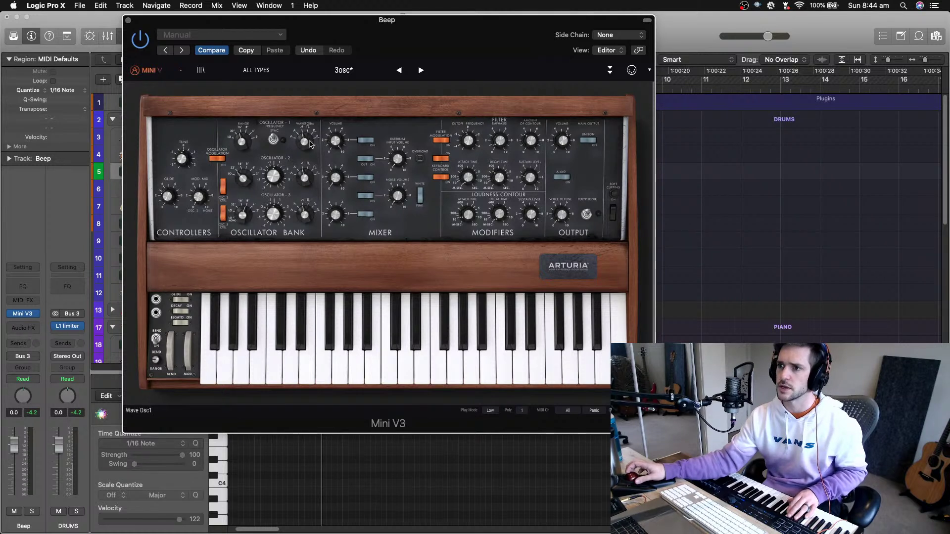
mouse_move(246, 141)
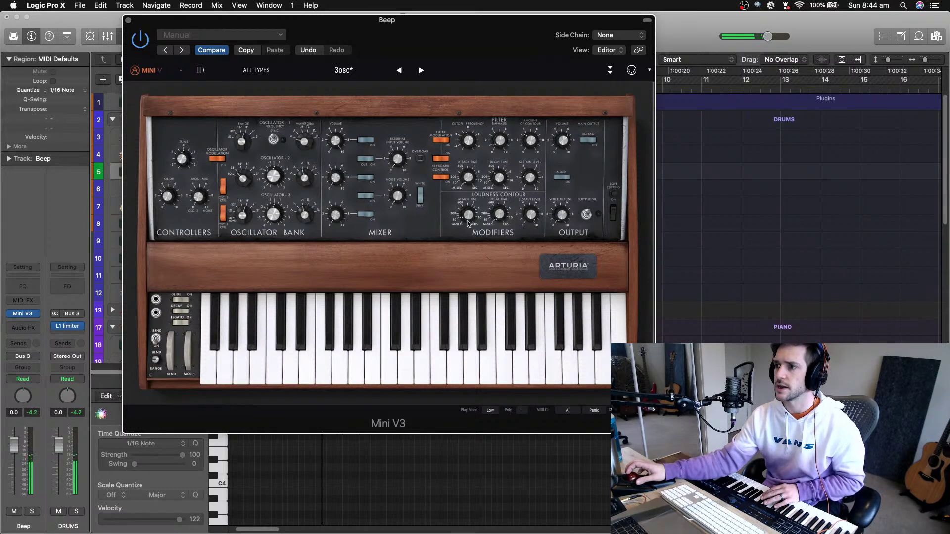
mouse_move(468, 221)
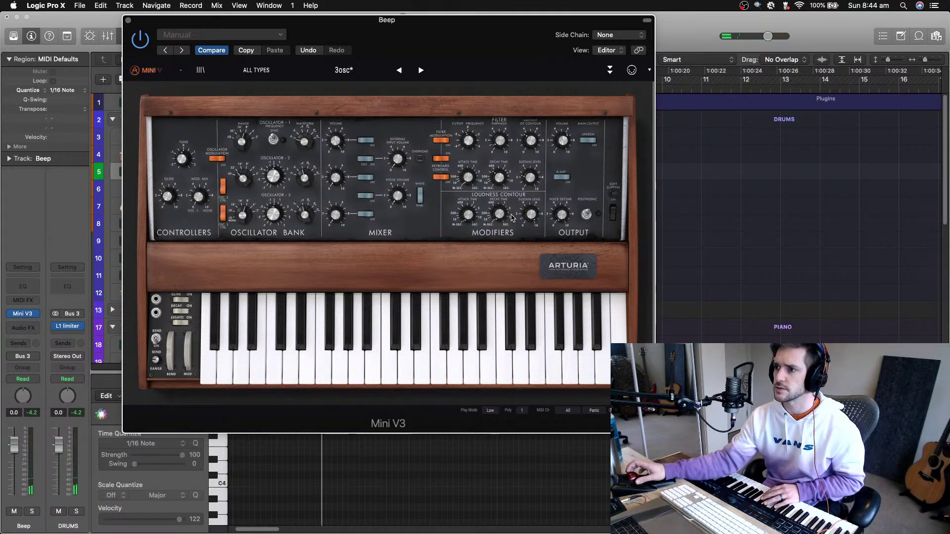
mouse_move(530, 214)
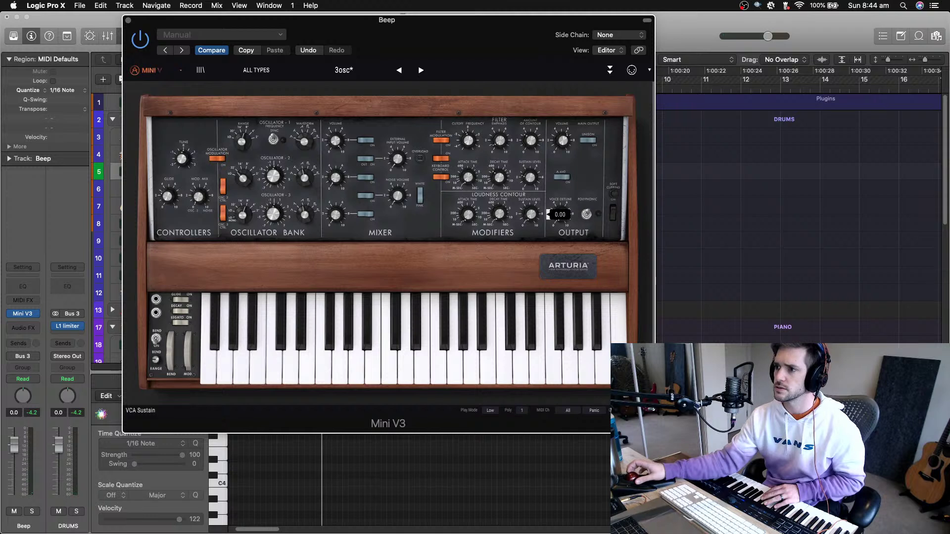
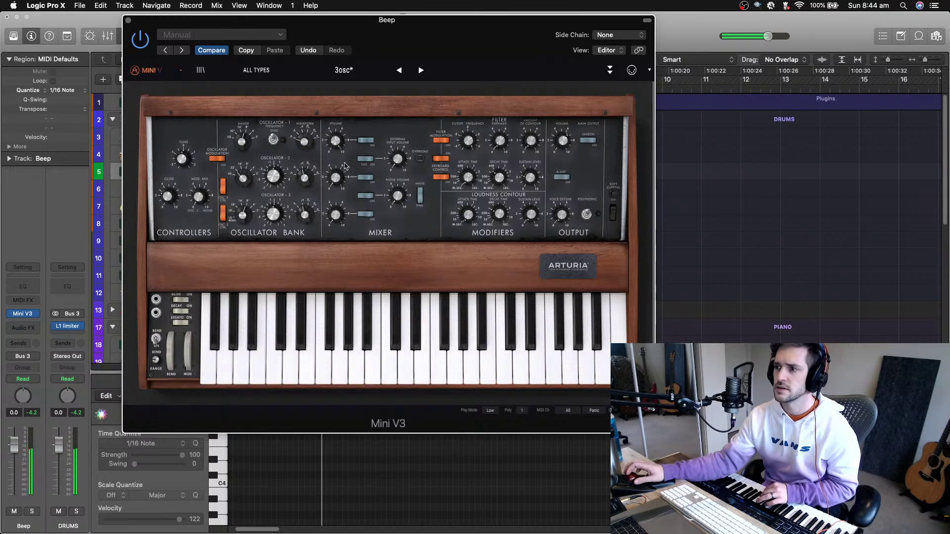
click(613, 216)
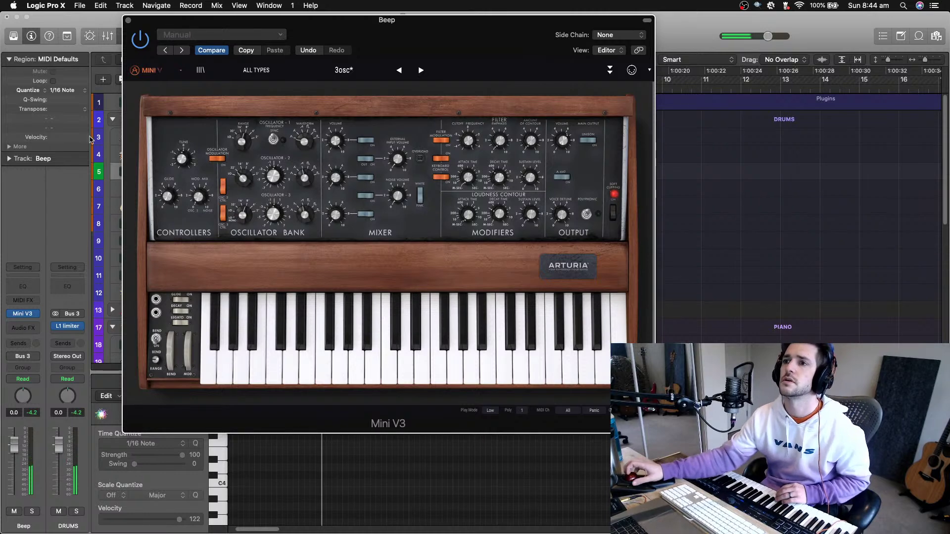
Enable the chorus in the Mini V3's effects, adjust its rate and depth, and close the synth window
click(609, 70)
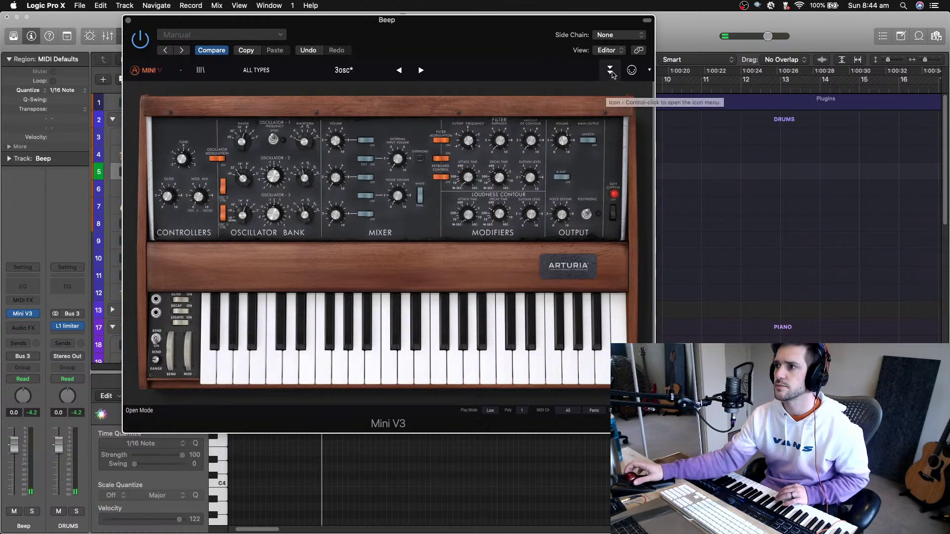
click(198, 202)
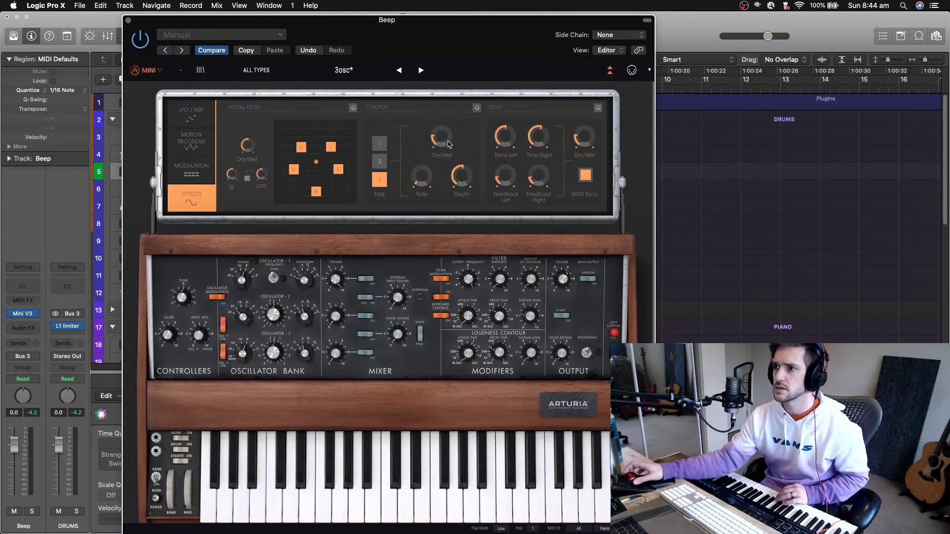
click(476, 108)
drag(462, 179, 480, 175)
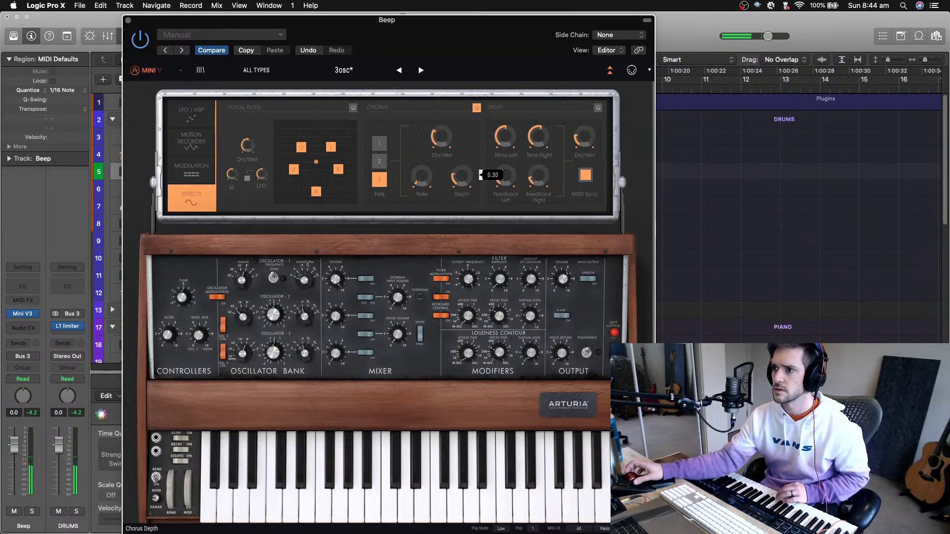
drag(418, 180, 418, 183)
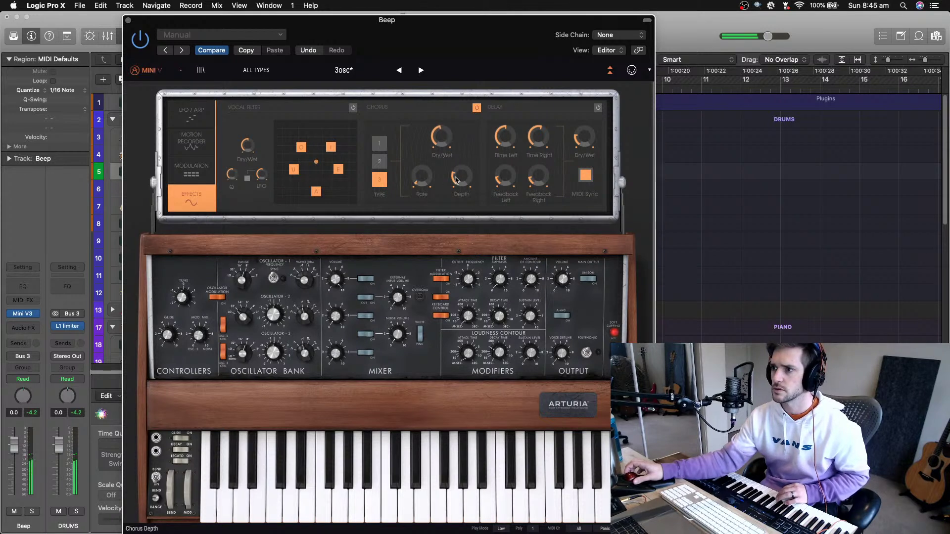
drag(456, 180, 462, 178)
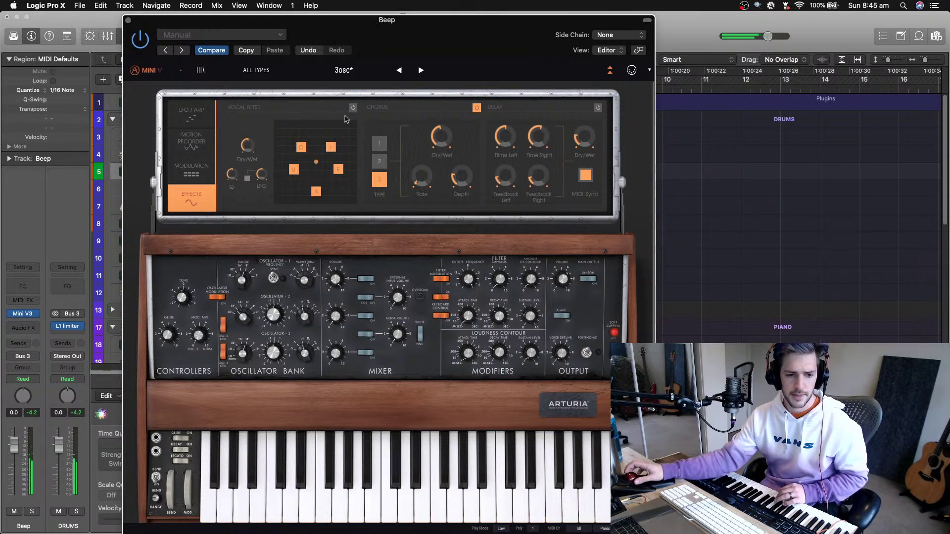
click(128, 22)
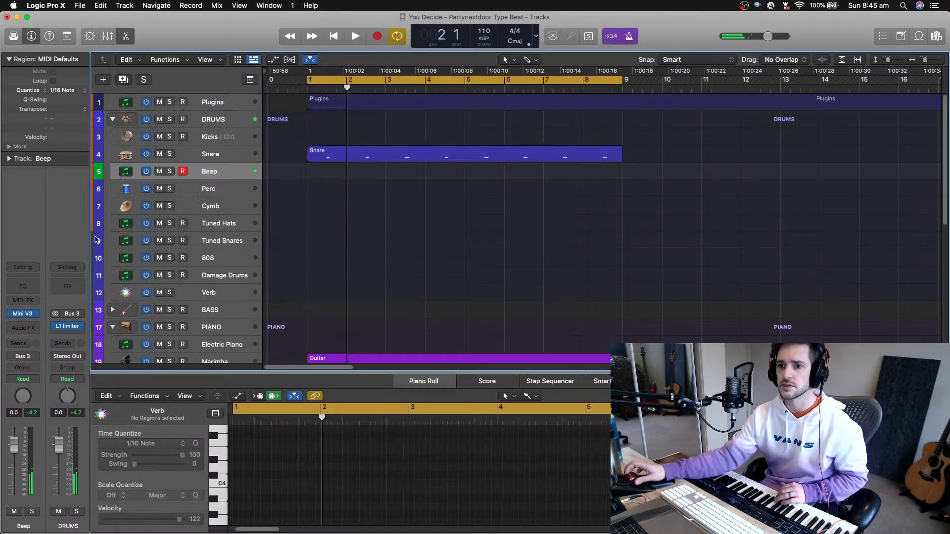
Insert Decapitator on the Beep track, raise its drive, and set its saturation style to P
click(33, 327)
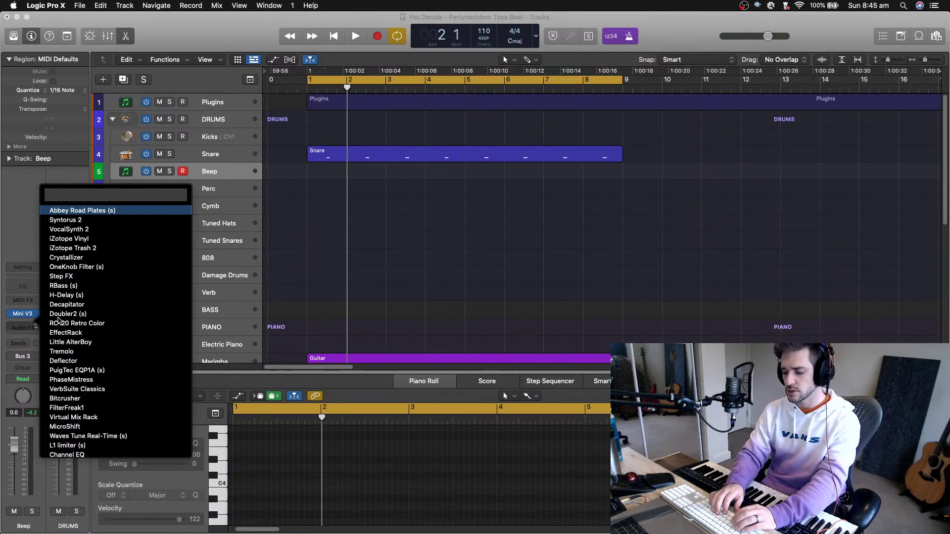
text(dec)
key(Return)
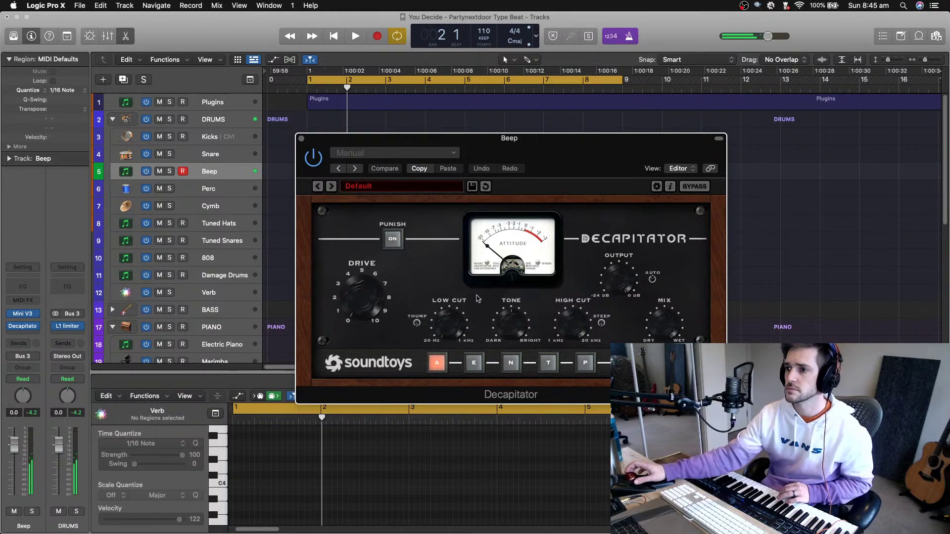
drag(363, 297, 363, 258)
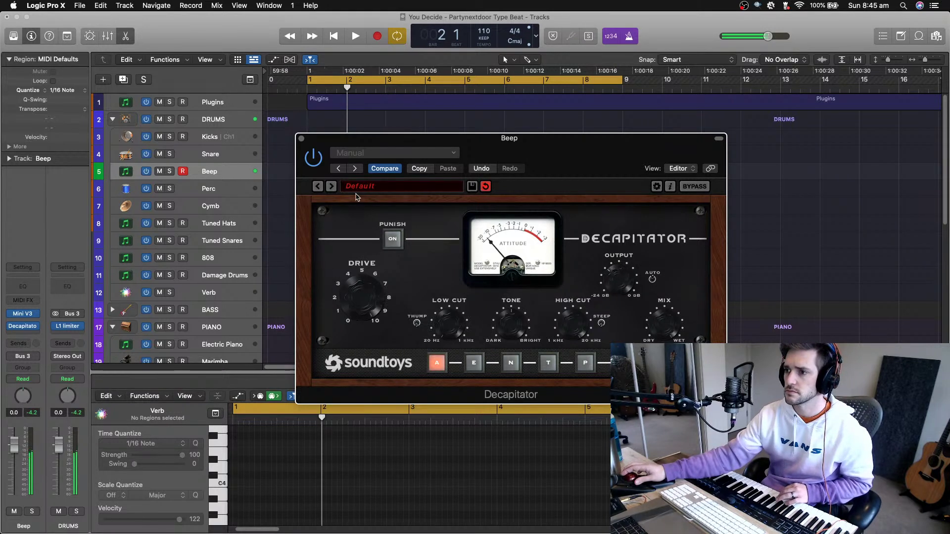
click(550, 363)
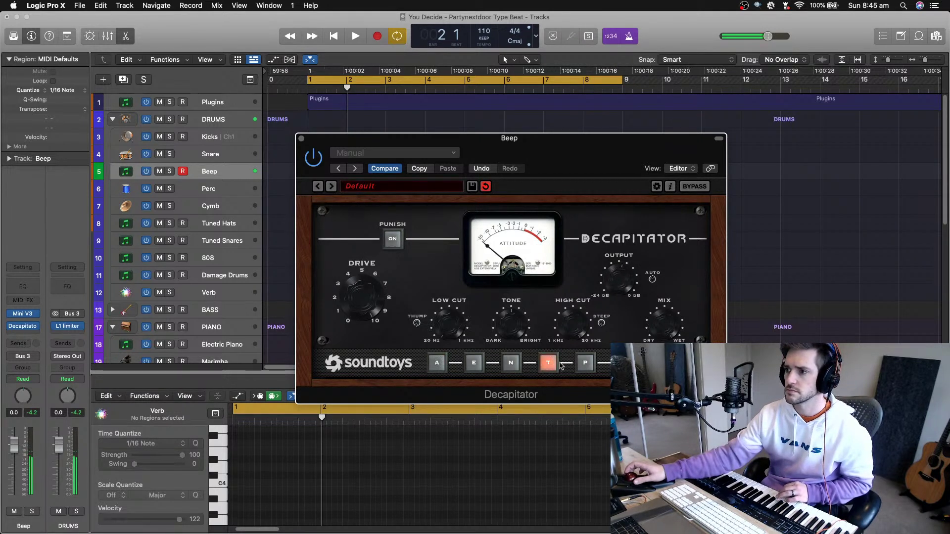
click(581, 365)
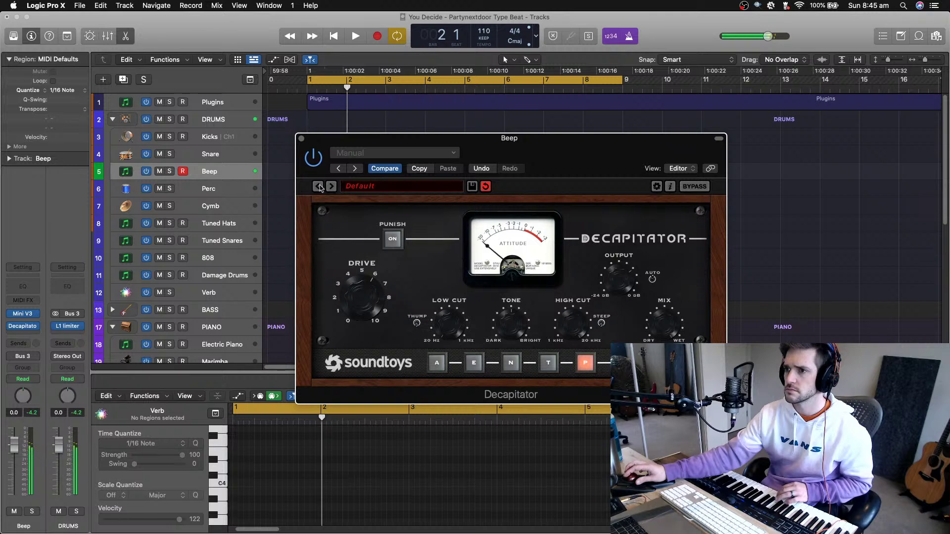
click(302, 141)
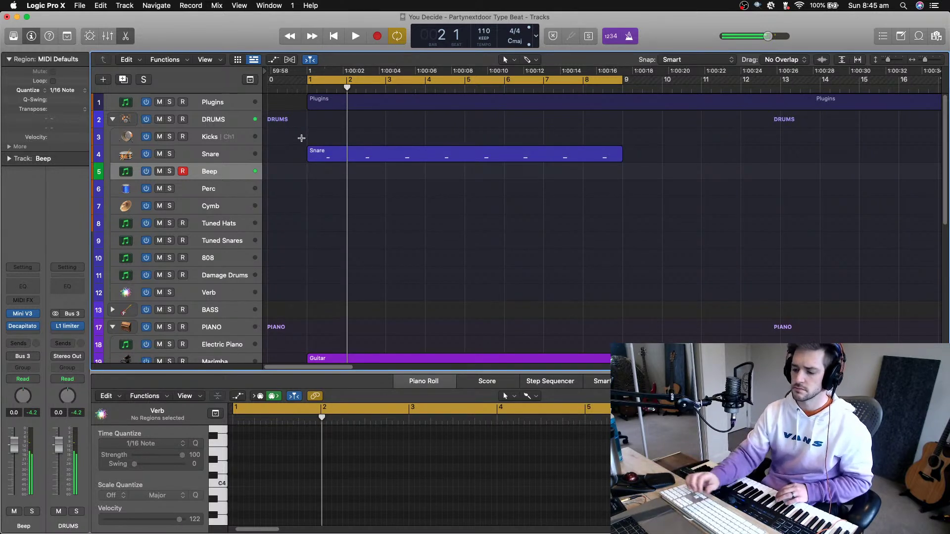
While the loop plays from the start, enable Punish in the Beep track's Decapitator and lower the track's volume to -8.8 dB
key(Return)
key(space)
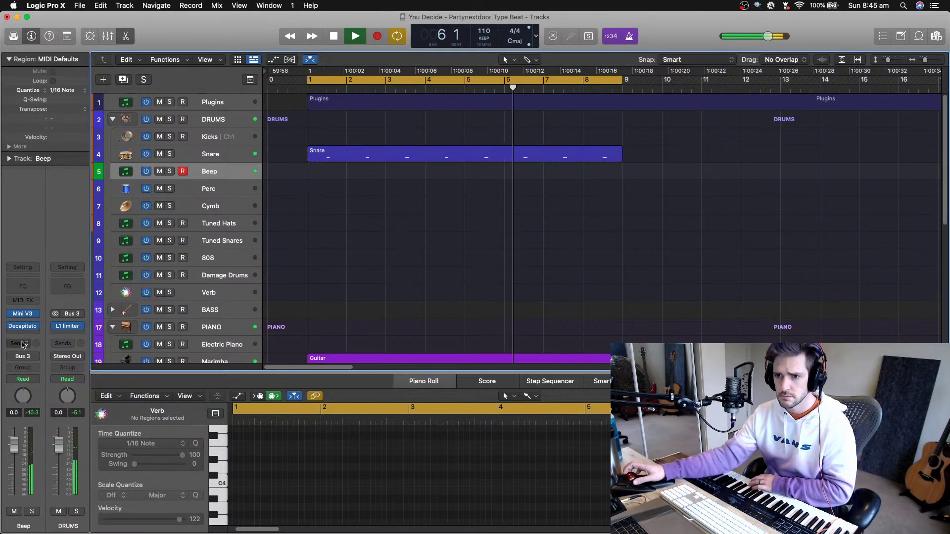
click(23, 326)
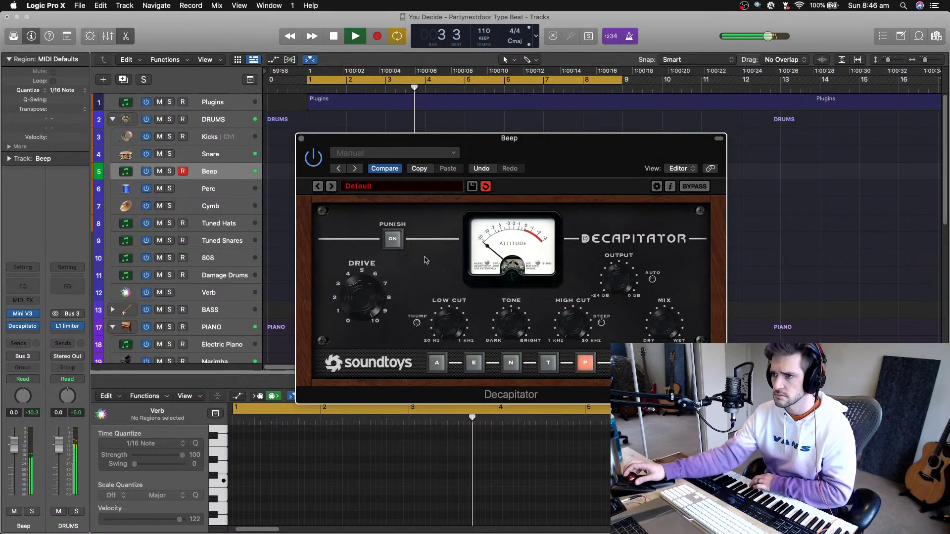
click(389, 242)
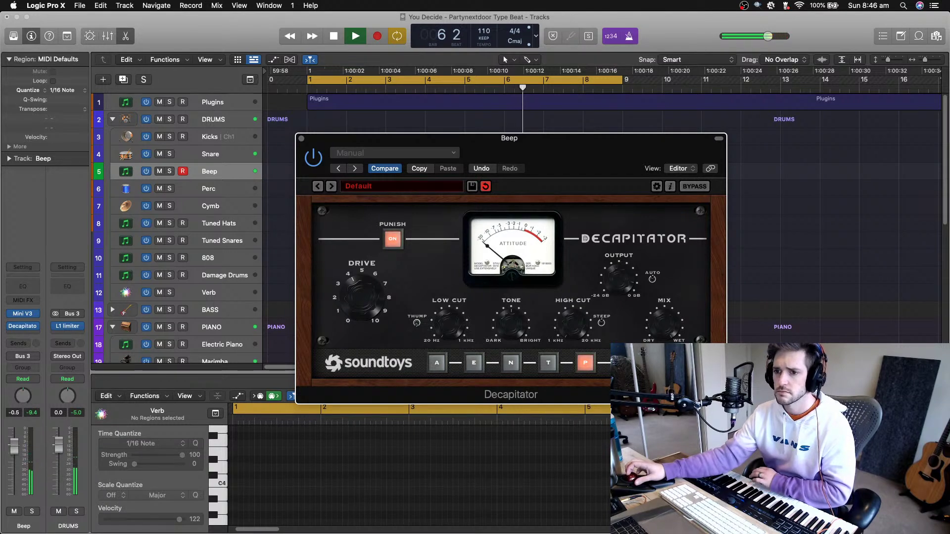
click(18, 484)
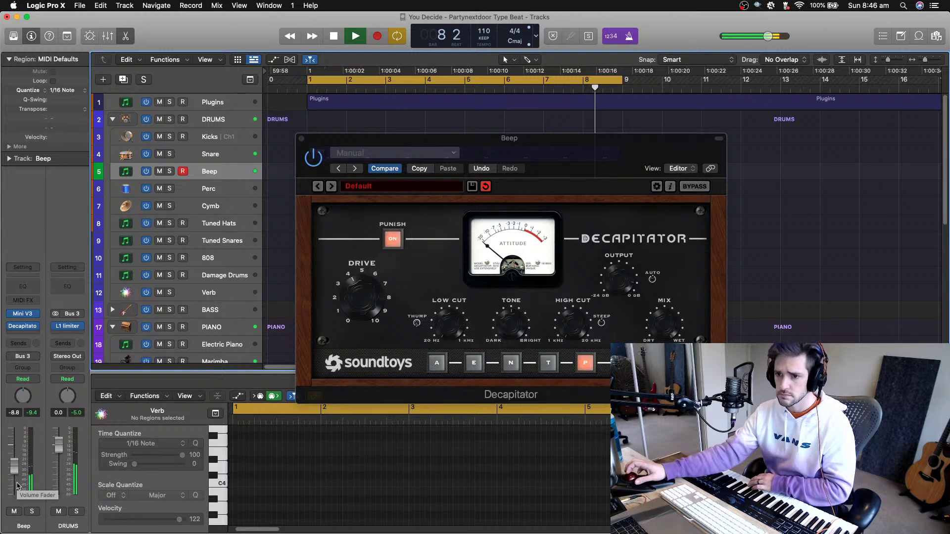
Record a few C4 beep notes on the Beep track from bar 1, stop, and close the Decapitator window
key(r)
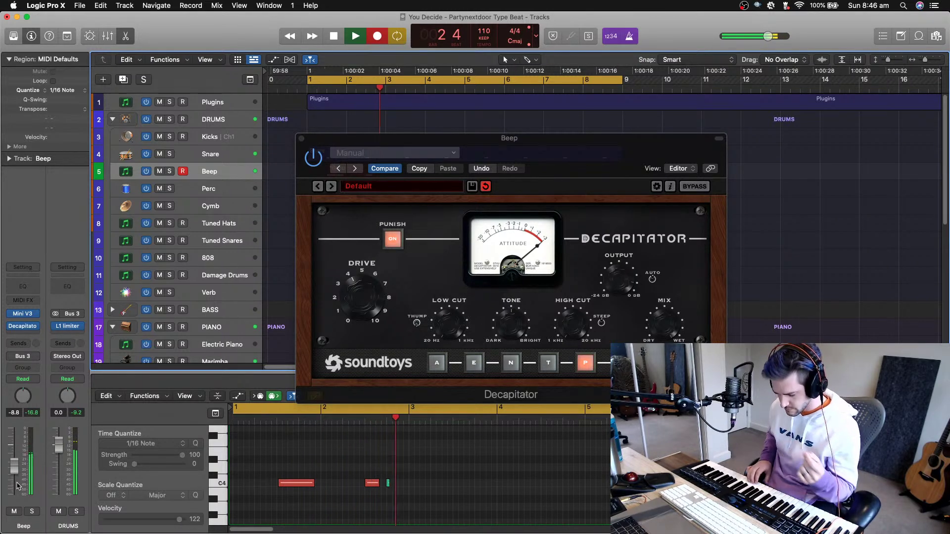
key(space)
key(n)
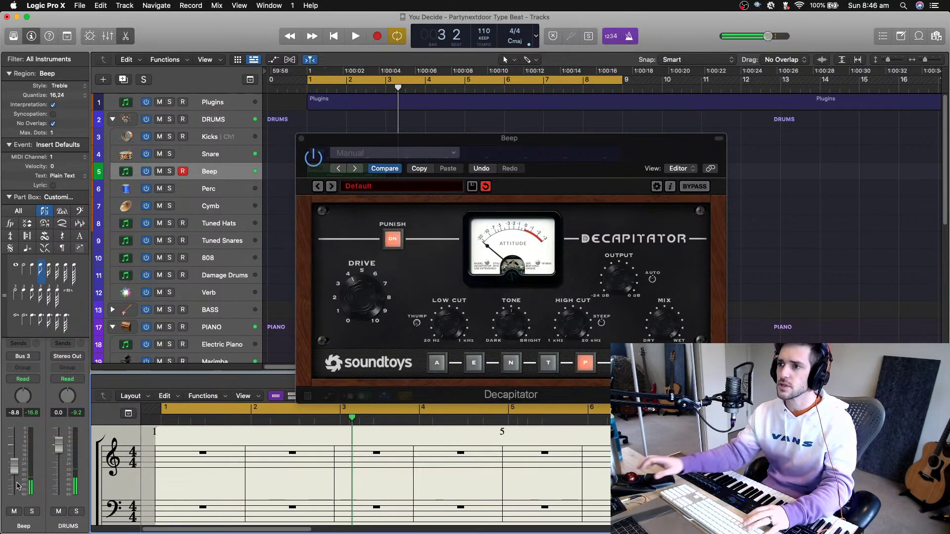
click(301, 139)
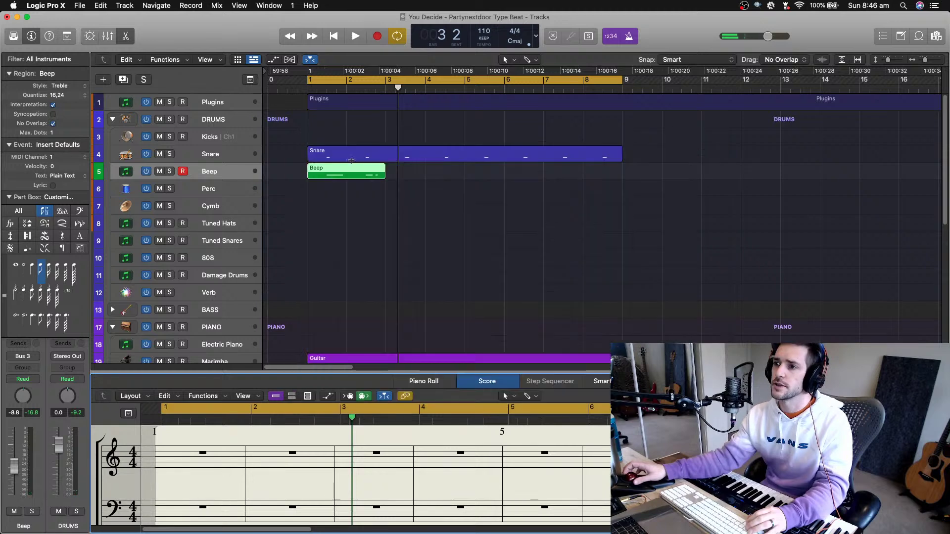
Trim the recorded Beep region to one bar, repeat it to fill bars 1 through 8, and select all eight regions
drag(382, 176, 346, 176)
key(super+r)
key(super+r)
key(super+r)
key(super+r)
key(super+r)
key(super+r)
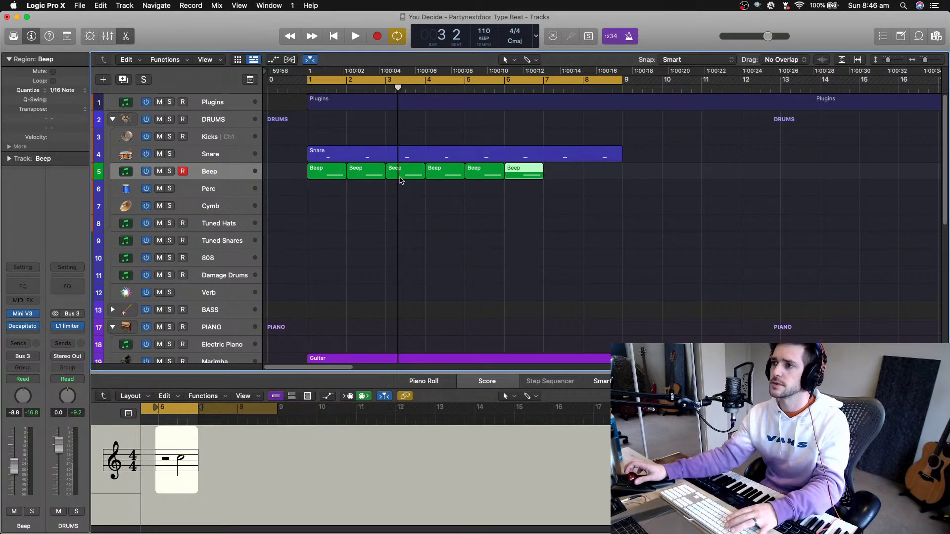
key(super+r)
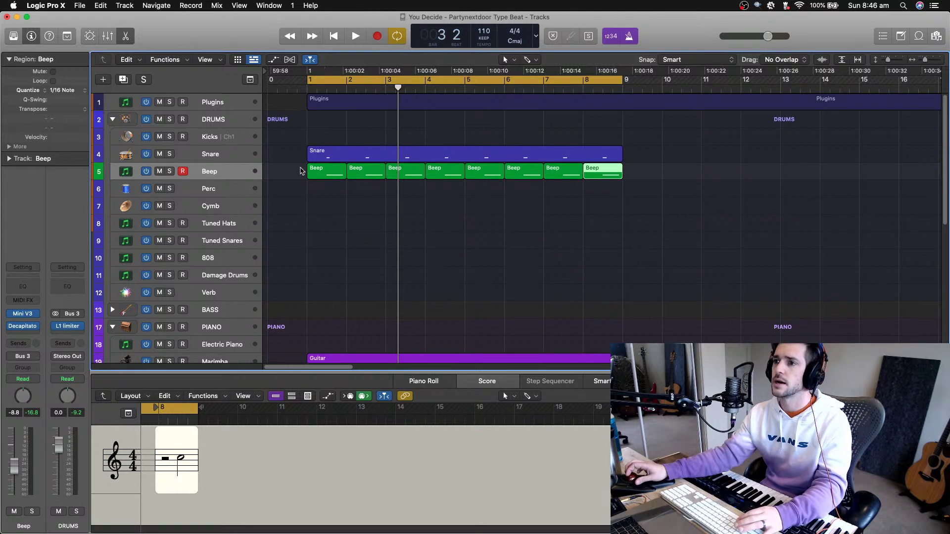
drag(301, 171, 592, 177)
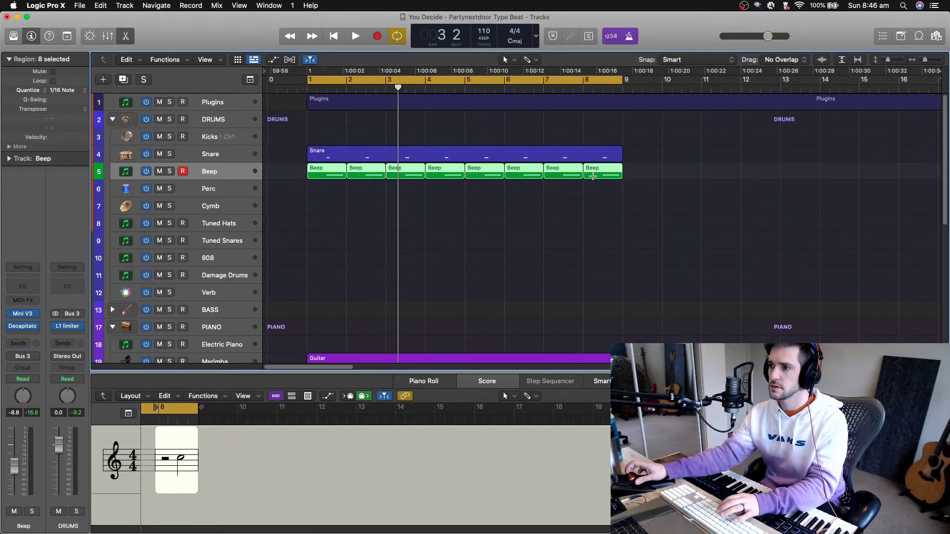
Join the eight selected Beep regions into one and insert Abbey Road Plates on the Beep track
key(super+j)
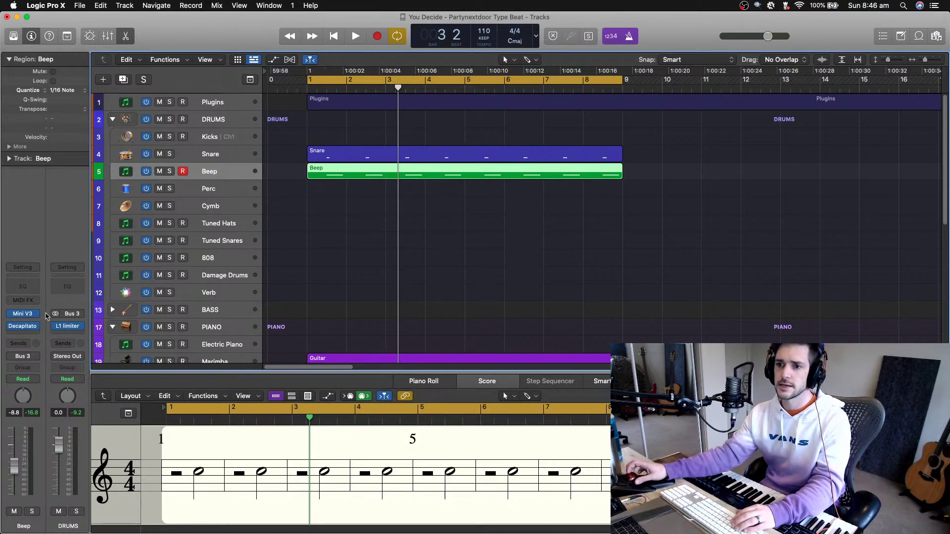
click(32, 334)
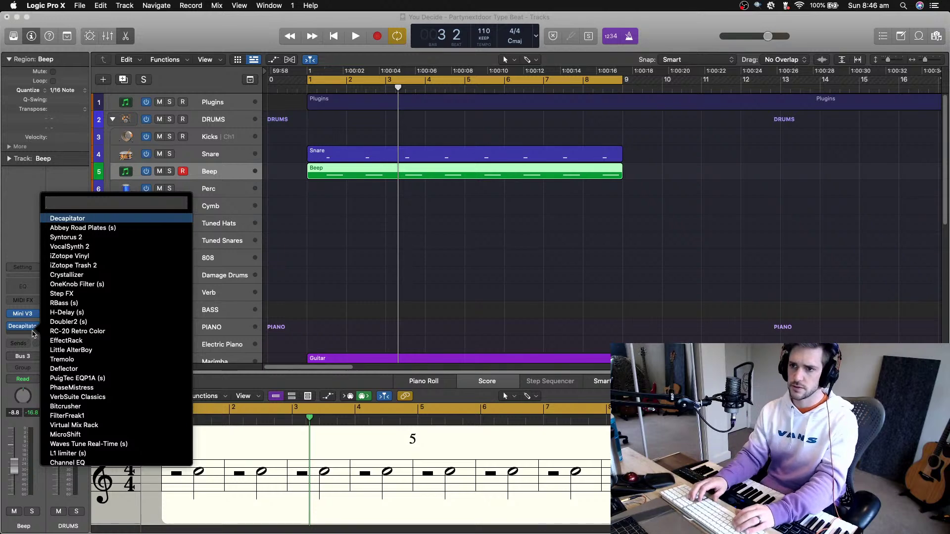
key(Down)
key(Return)
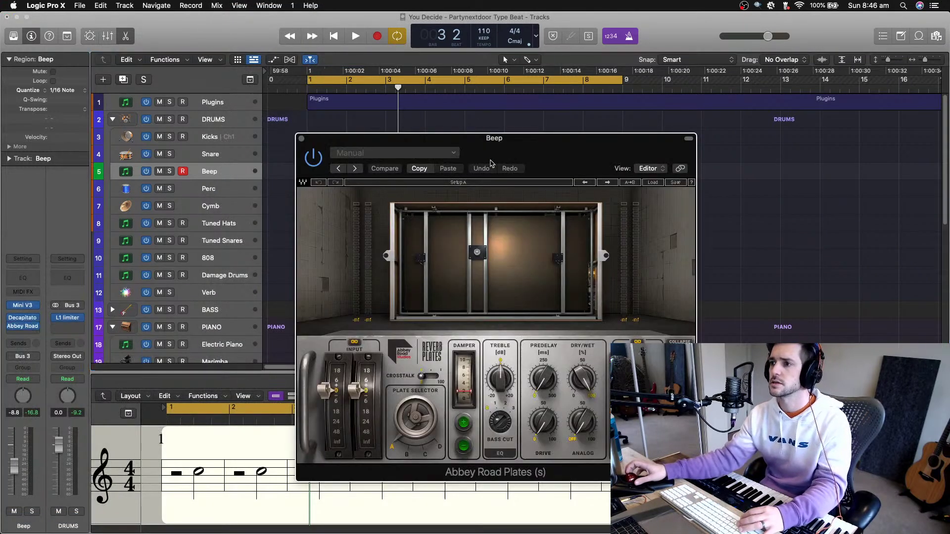
During loop playback, adjust Abbey Road Plates by lowering the dry/wet mix and raising the drive to 100, and close its window
drag(570, 389, 569, 385)
key(space)
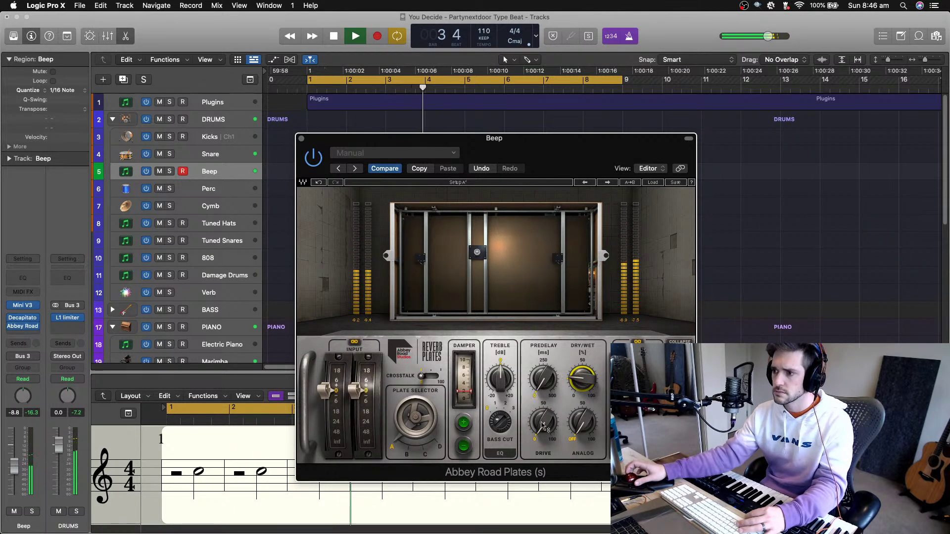
drag(544, 423, 539, 241)
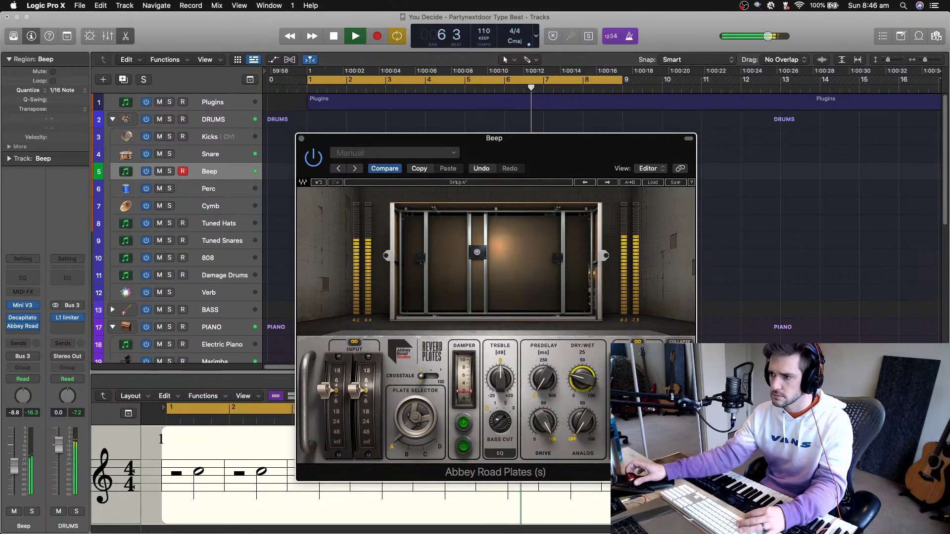
drag(580, 378, 553, 276)
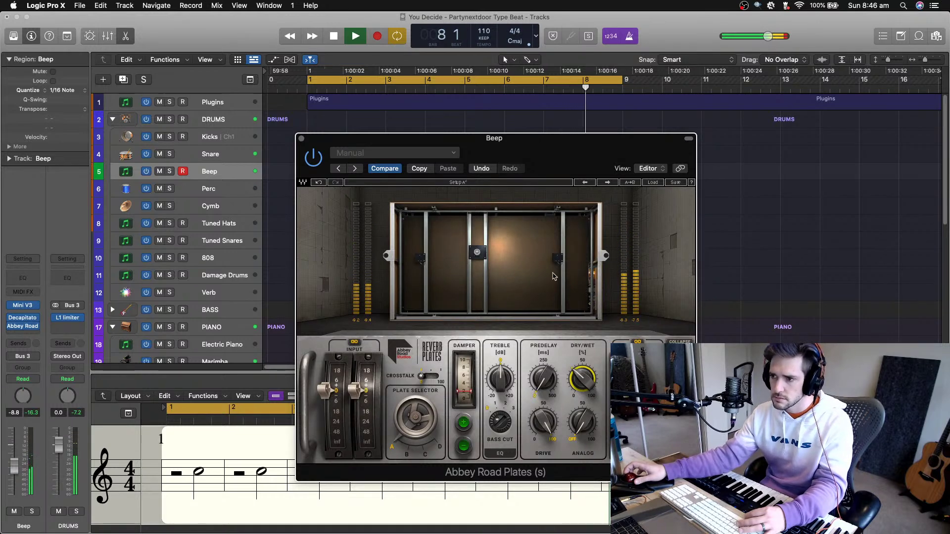
click(301, 139)
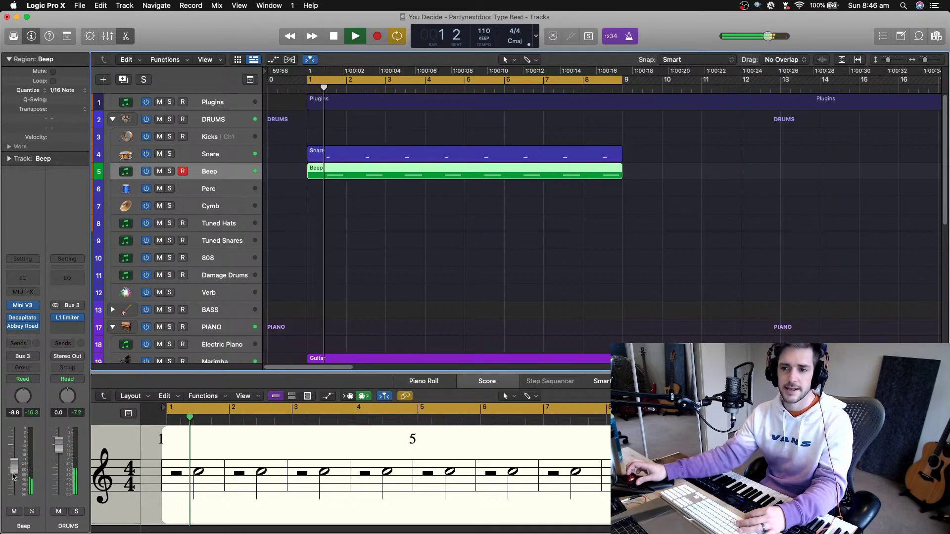
Lower the Beep track's volume to -12.8 dB and stop playback
drag(14, 466, 15, 480)
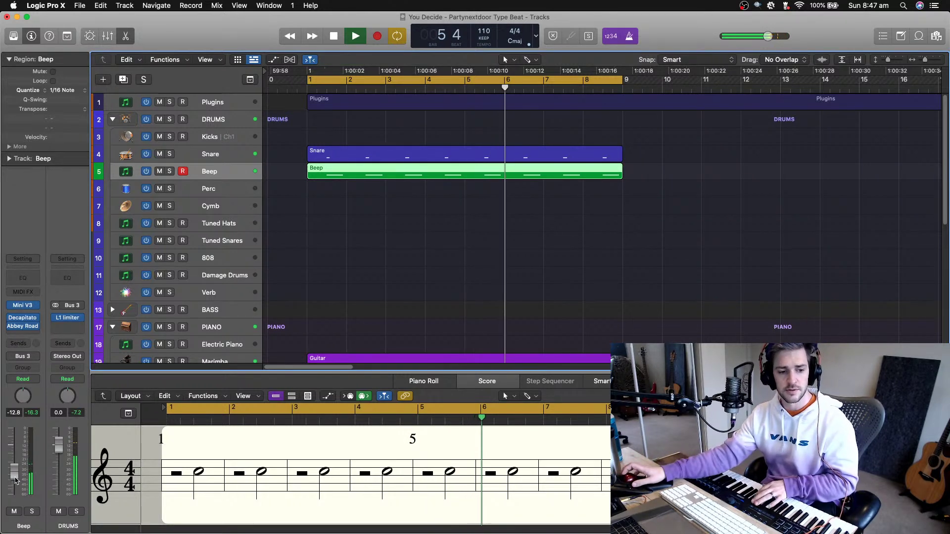
key(space)
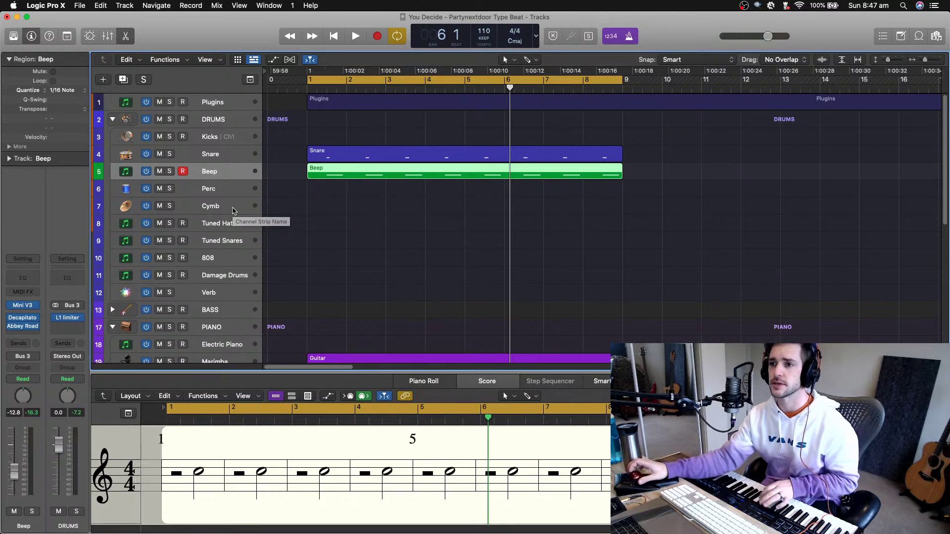
Rehearse over the loop on the Kicks track, record a kick pattern across bars 1 to 8, and stop
click(221, 142)
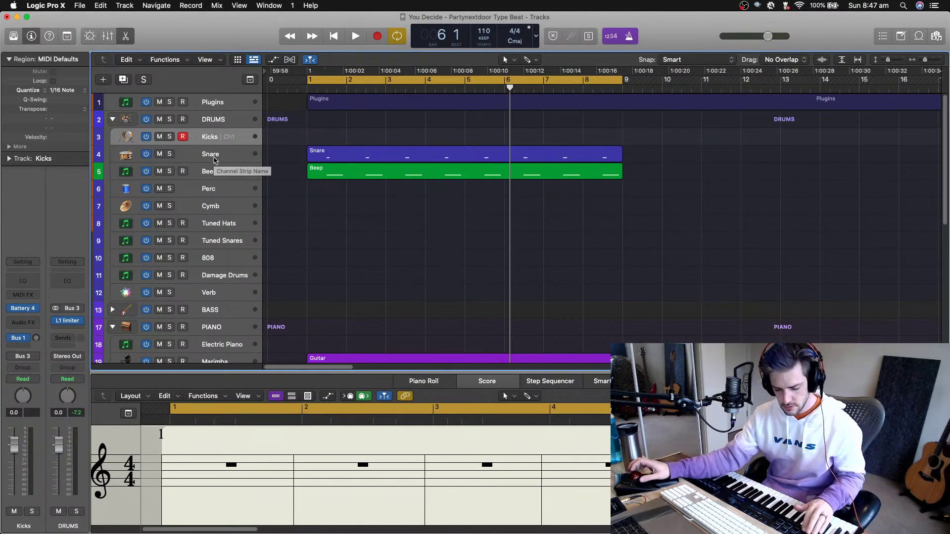
key(space)
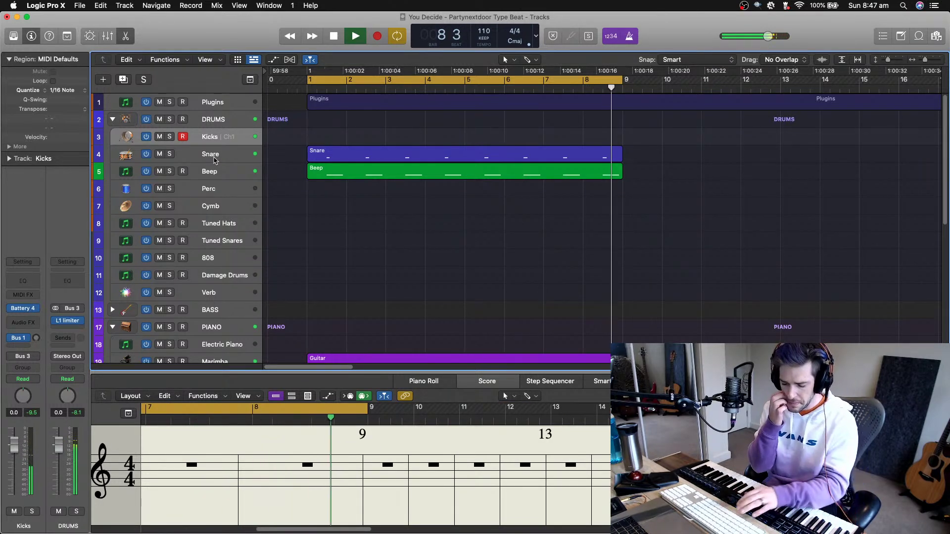
key(r)
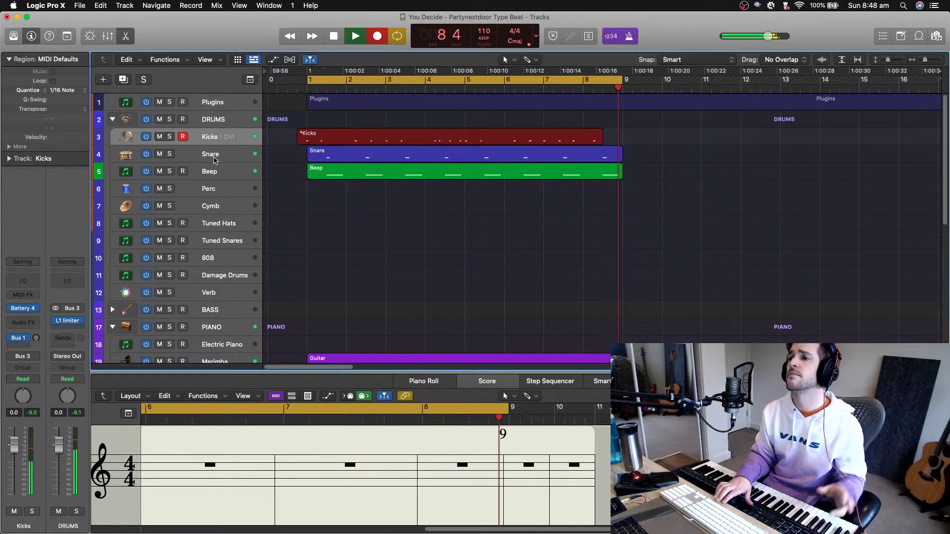
key(space)
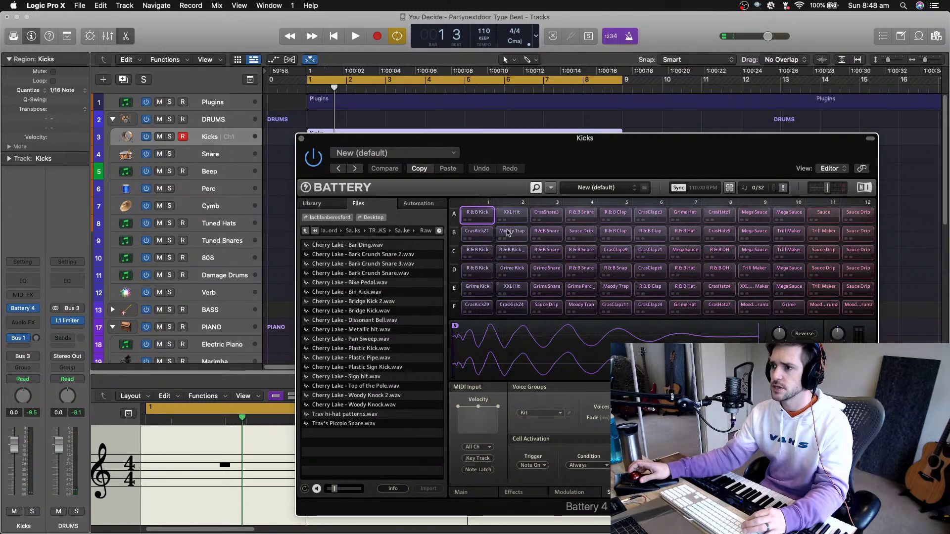
Show the Kicks region in an enlarged Piano Roll and move all its C1 notes up to C#1
drag(420, 146, 518, 145)
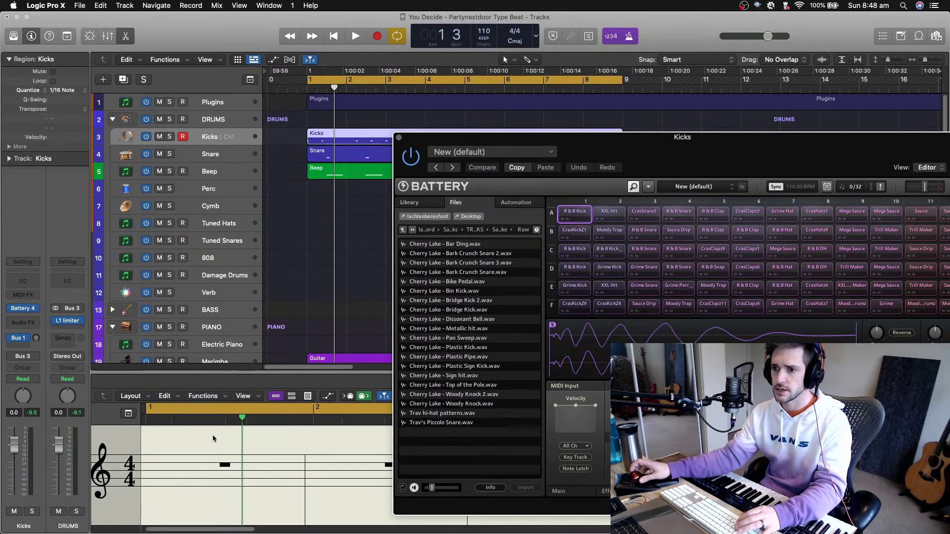
click(218, 387)
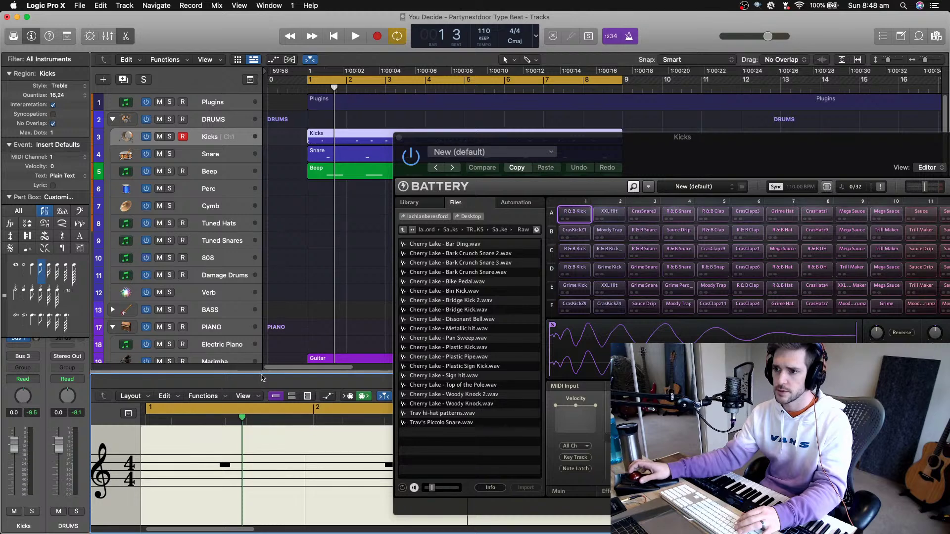
drag(264, 373, 263, 352)
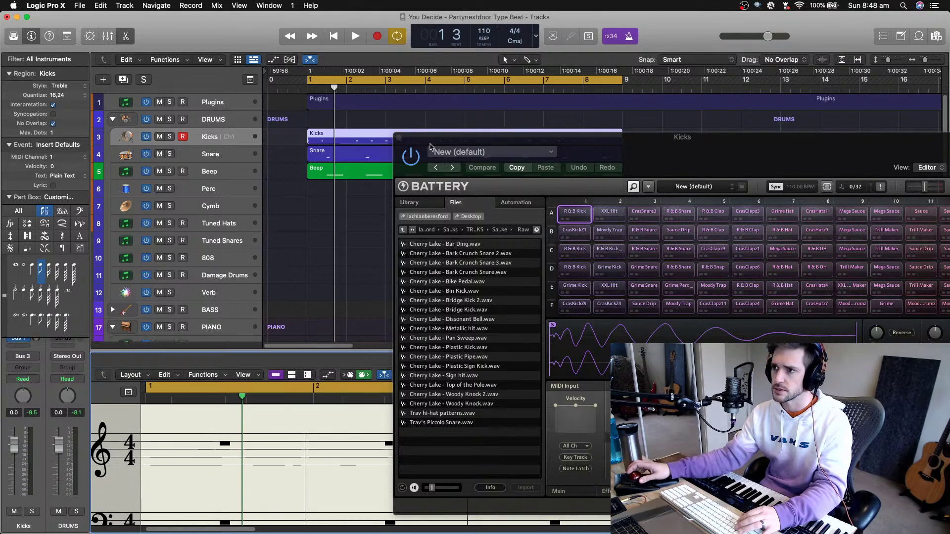
key(n)
key(n)
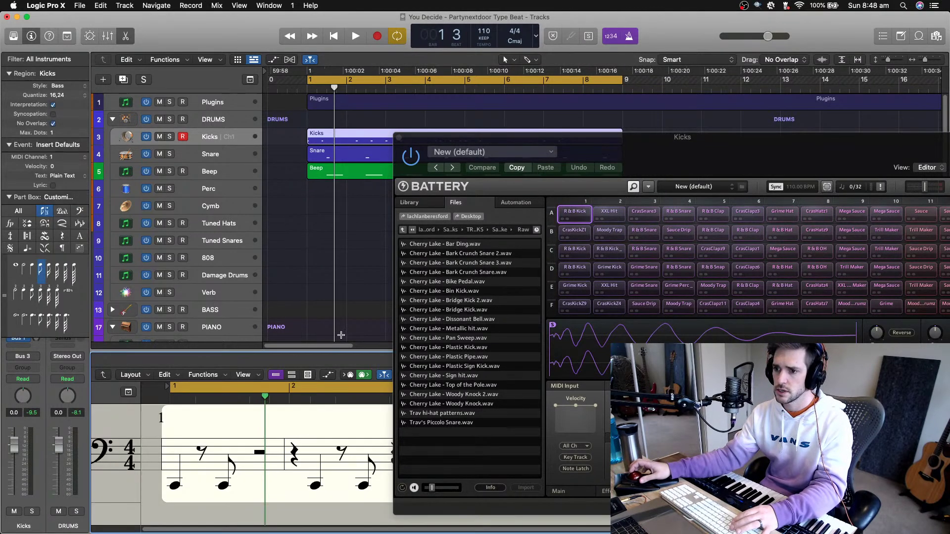
drag(458, 139, 788, 118)
click(424, 360)
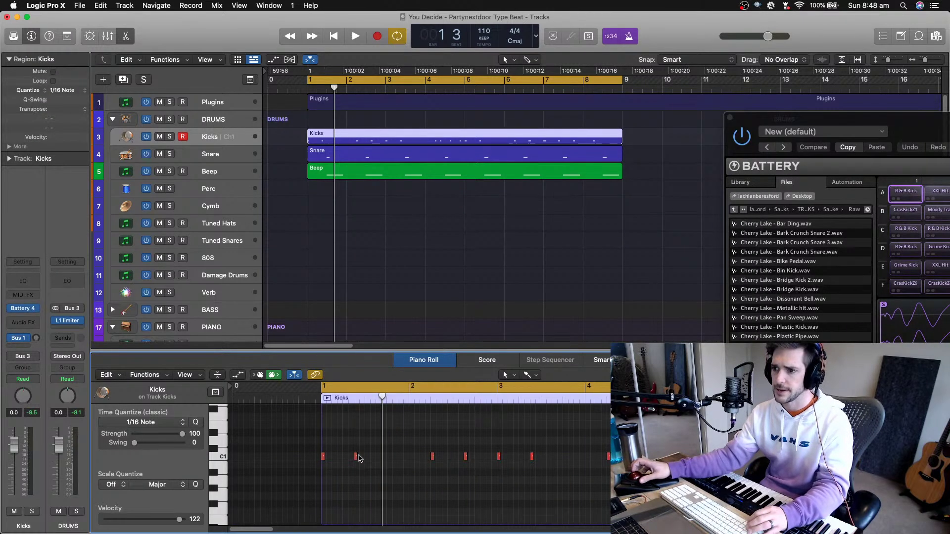
click(225, 457)
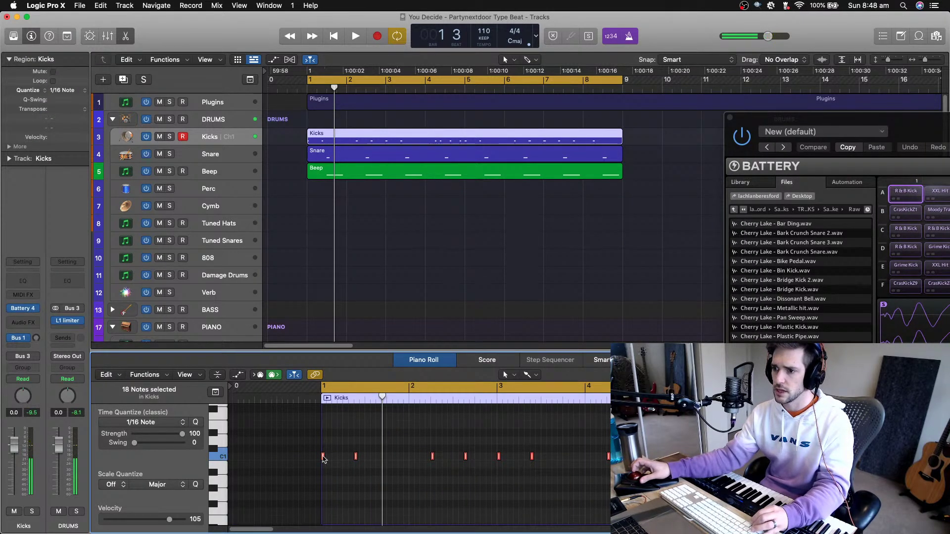
drag(323, 456, 323, 449)
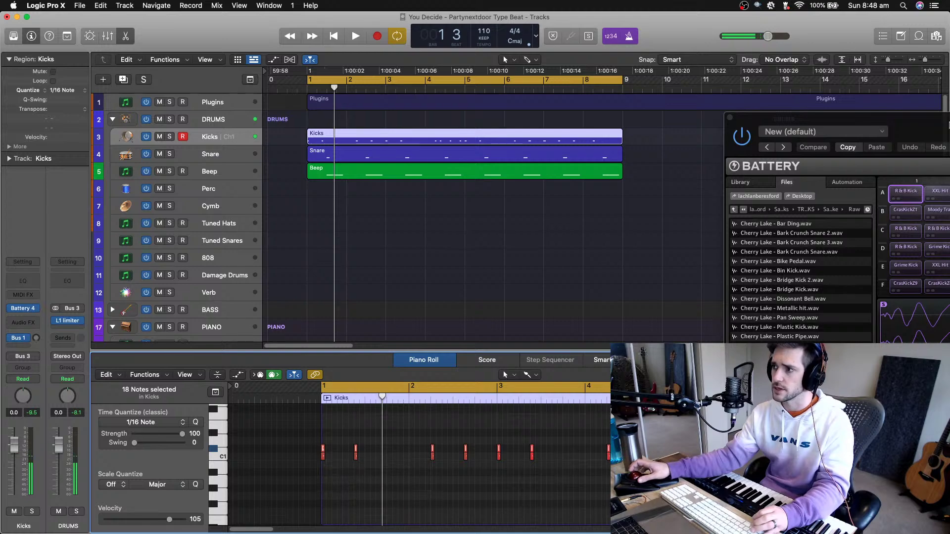
Audition Cherry Lake samples in Battery and load Cherry Lake - Bridge Kick 2.wav into cell A2, replacing XXL Hit
drag(866, 120, 235, 93)
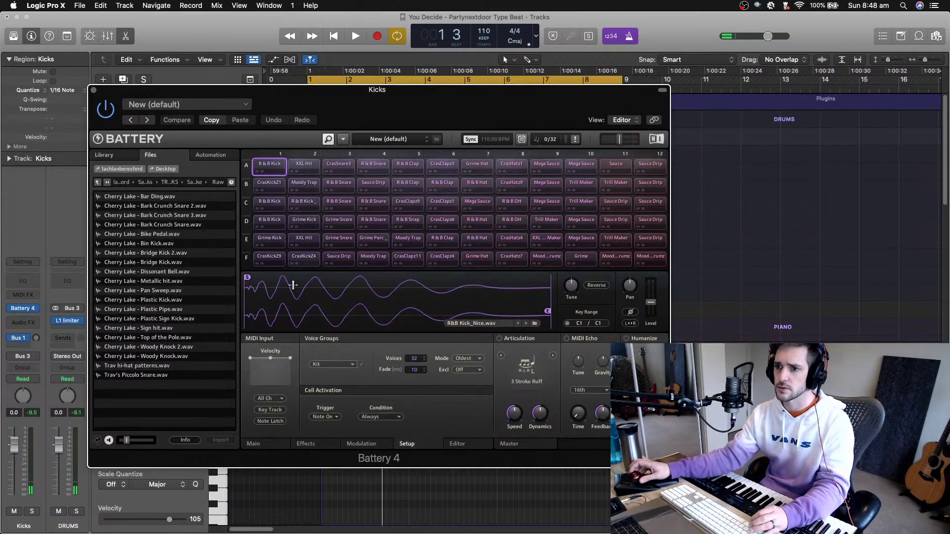
click(155, 309)
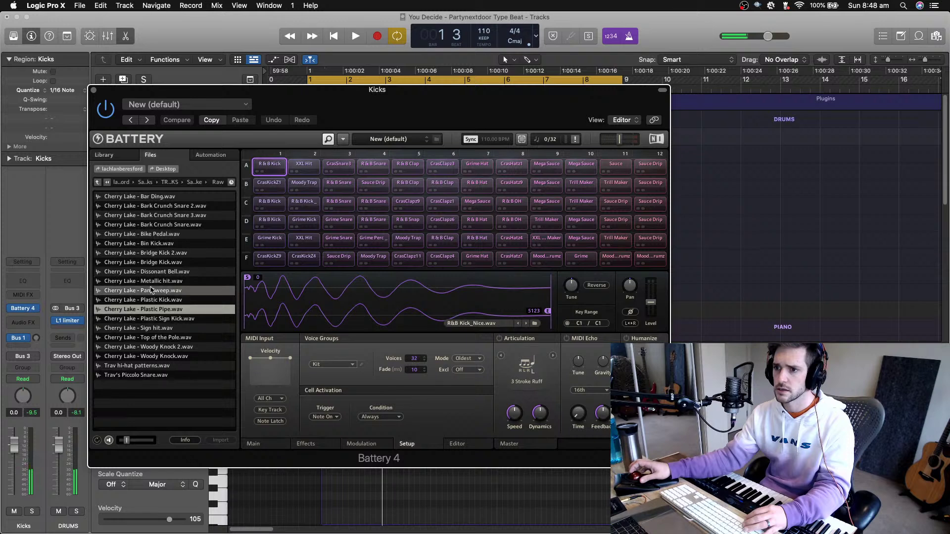
click(150, 273)
click(148, 263)
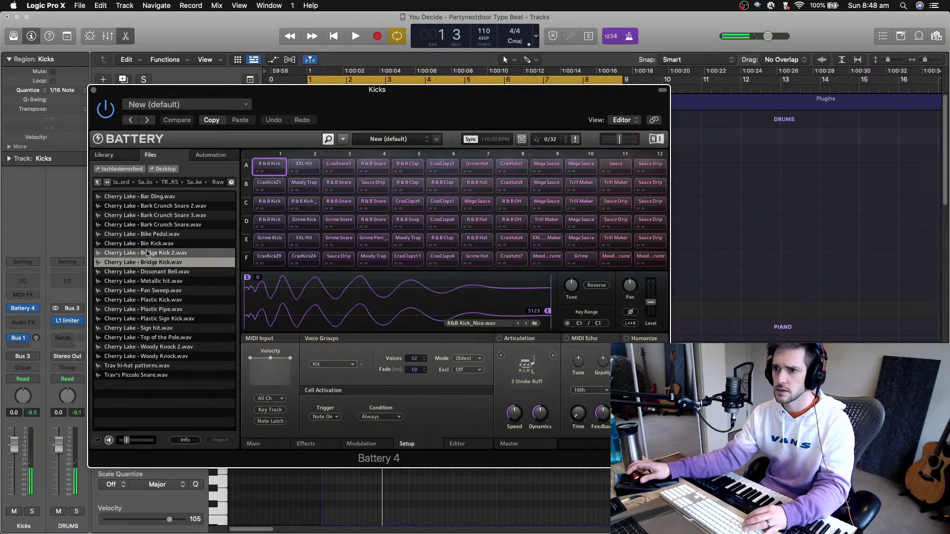
click(147, 253)
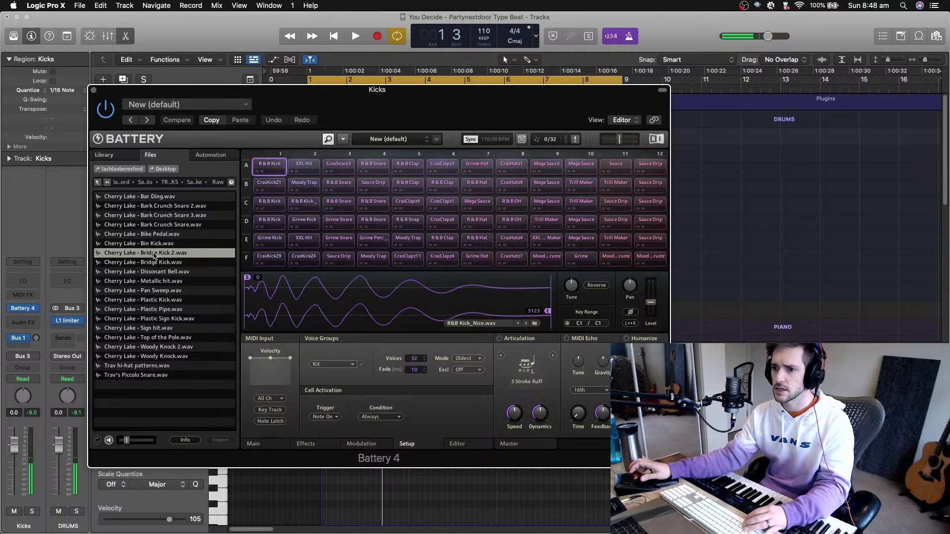
drag(154, 255, 299, 170)
click(300, 170)
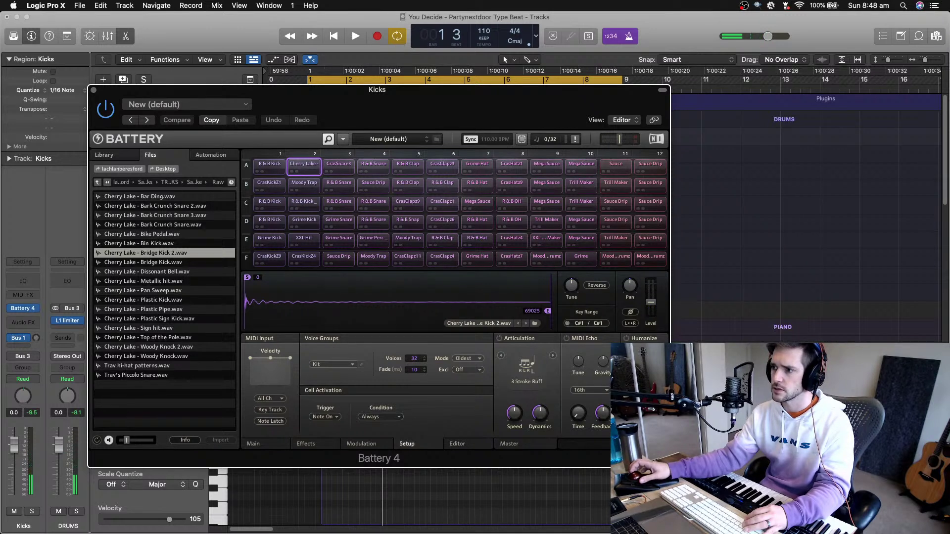
Tune the Bridge Kick 2 cell to -16 semitones and raise its level
key(space)
key(space)
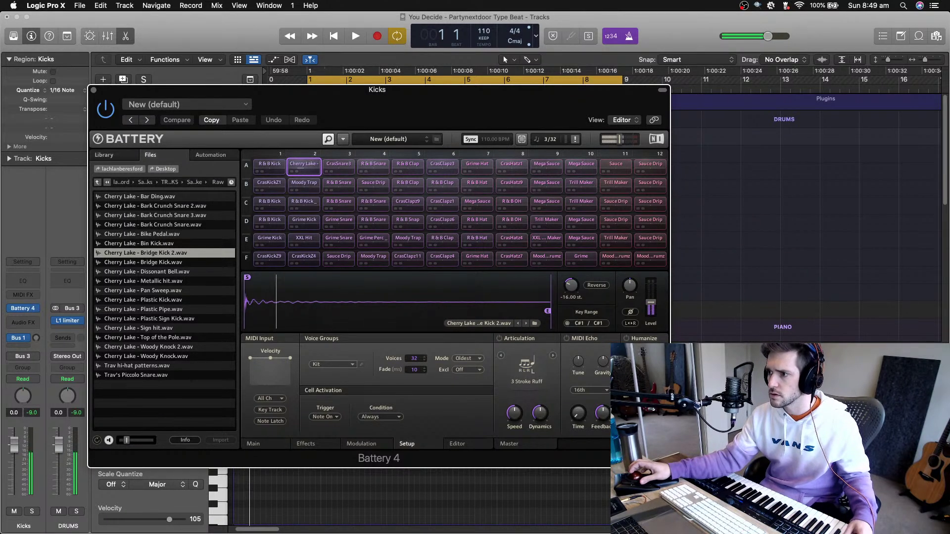
mouse_move(648, 300)
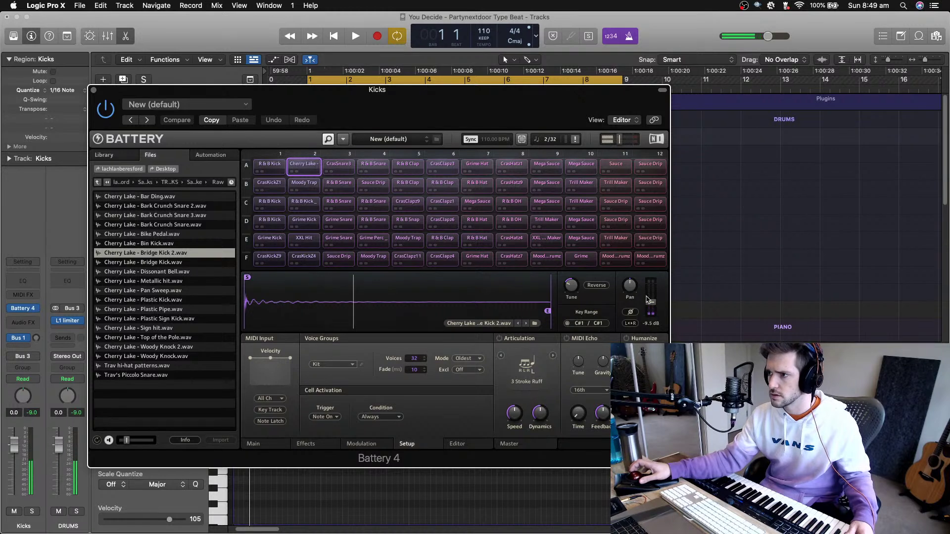
drag(652, 302, 652, 296)
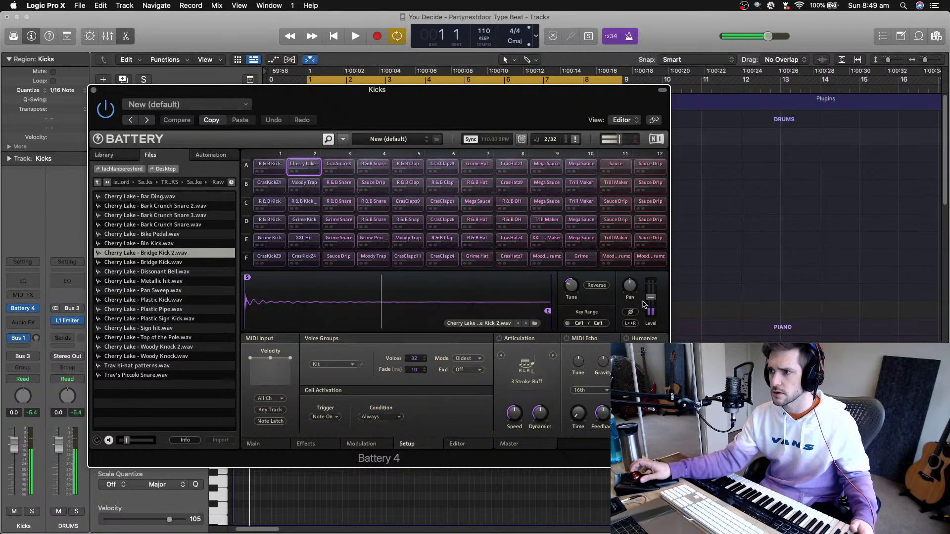
drag(649, 303, 650, 305)
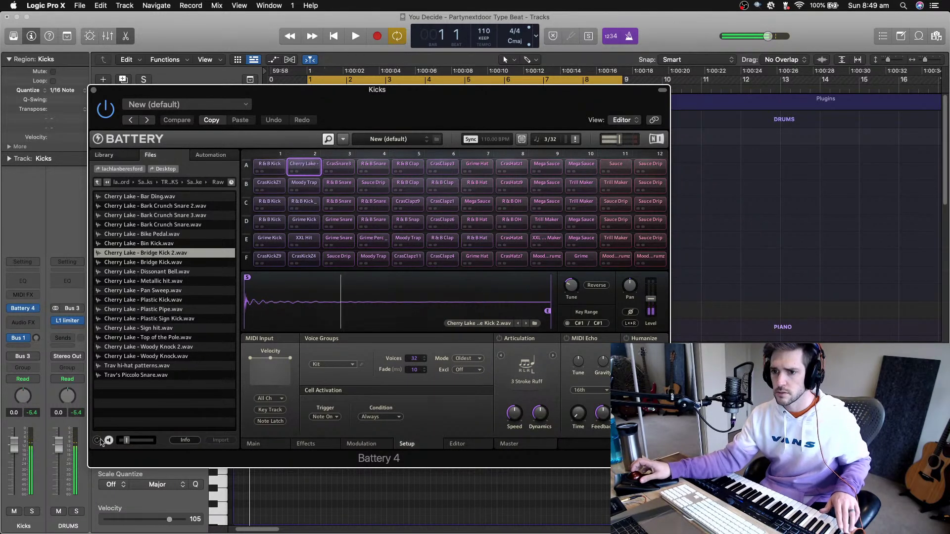
Solo the Kicks track and, while the pattern plays, lower the Bridge Kick 2 cell's level slightly
click(32, 512)
key(space)
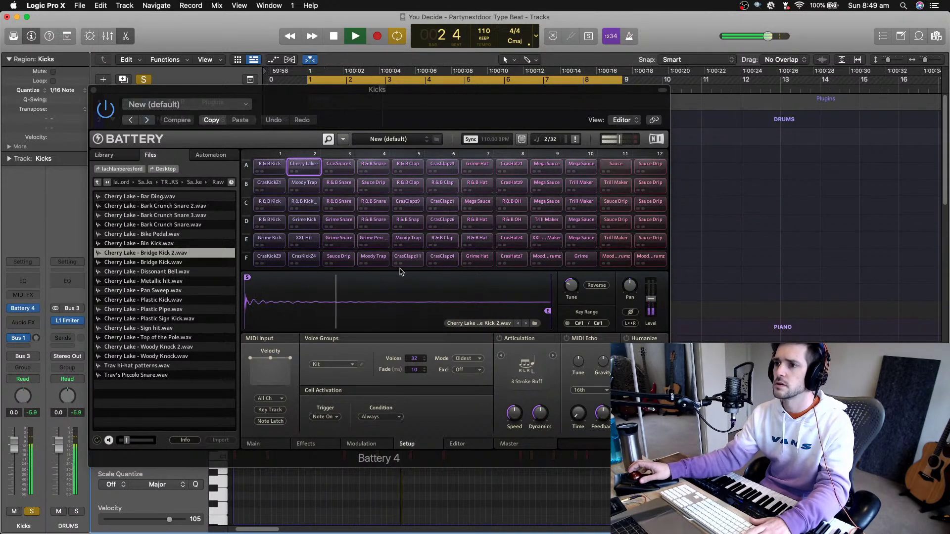
click(296, 174)
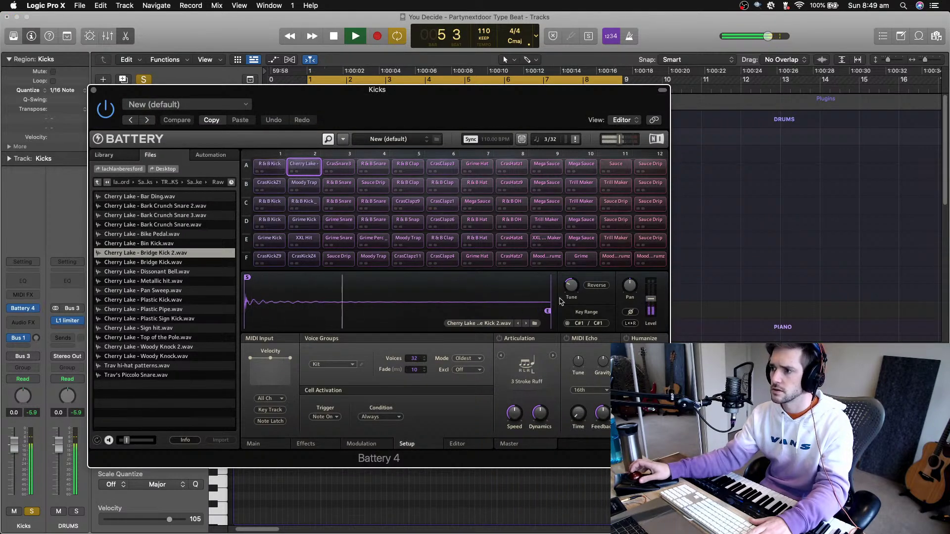
drag(650, 300, 650, 304)
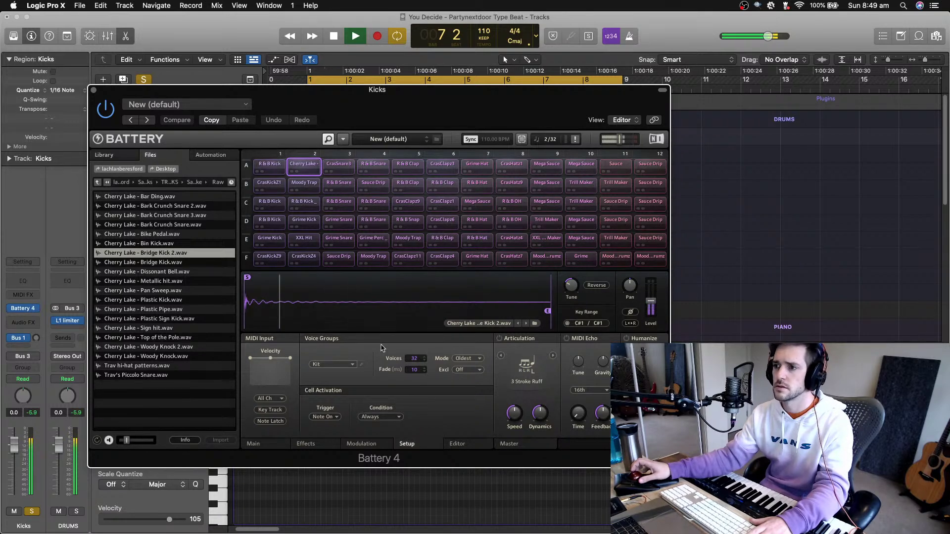
Show Battery's main cell settings, raise the Kicks track's Bus 1 send to -25.4 dB, and close the Battery window
click(254, 444)
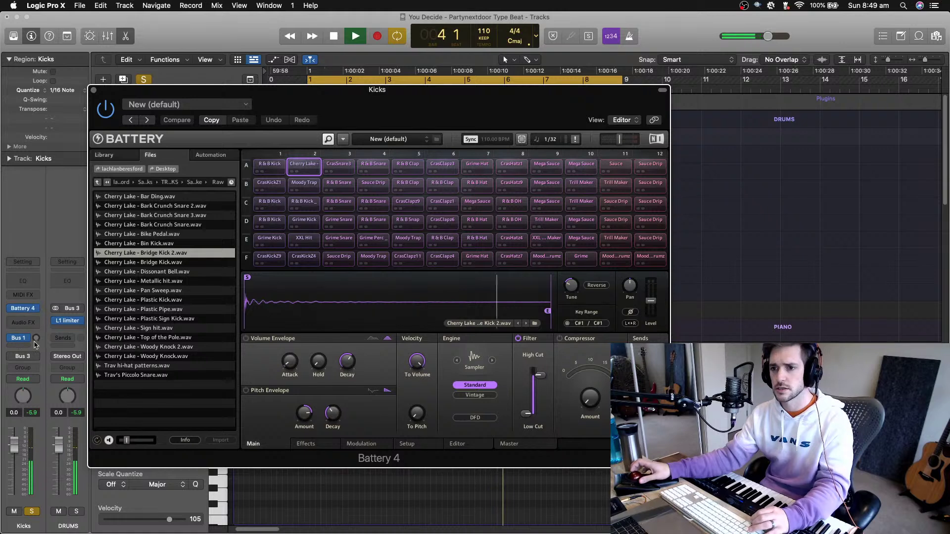
drag(36, 338, 36, 319)
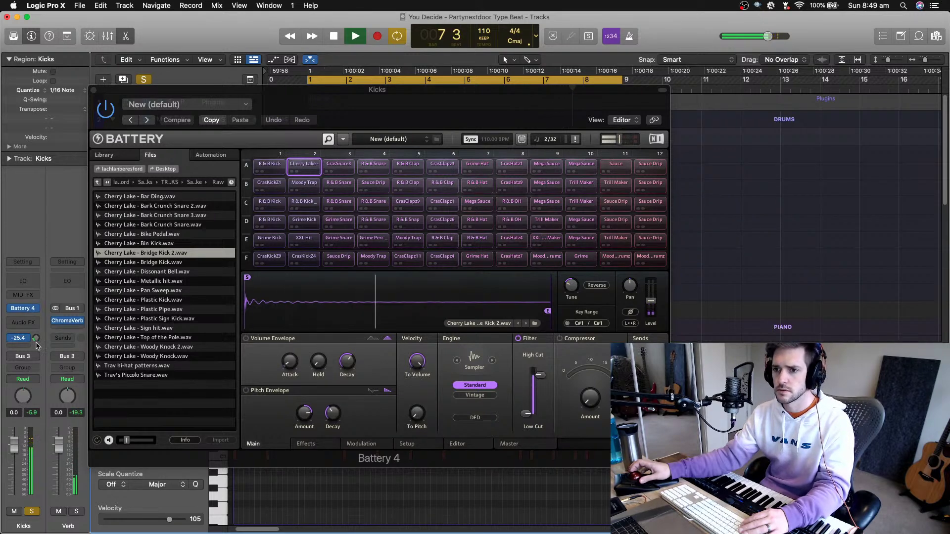
click(94, 91)
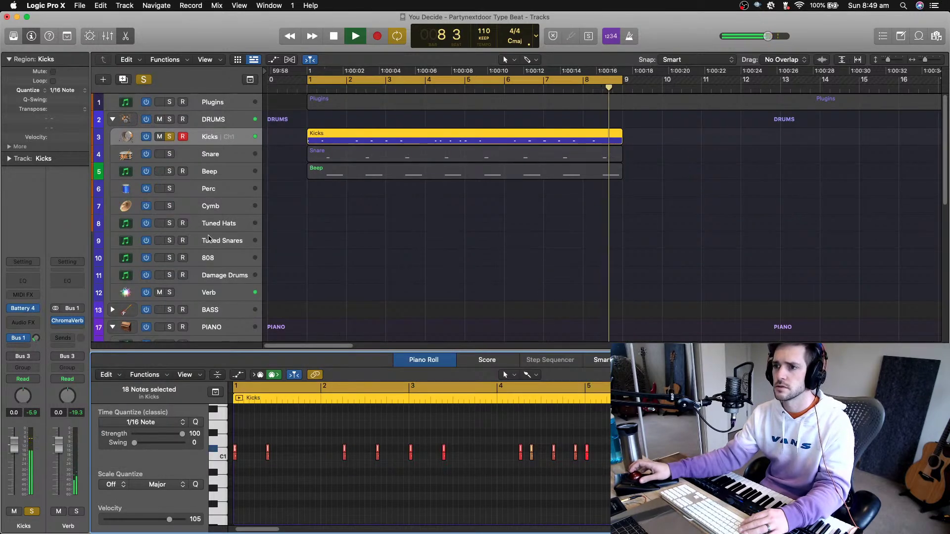
Unsolo the Kicks track and record a rhythmic single-note cymbal pattern on the Cymb track across bars 1 to 8
click(169, 137)
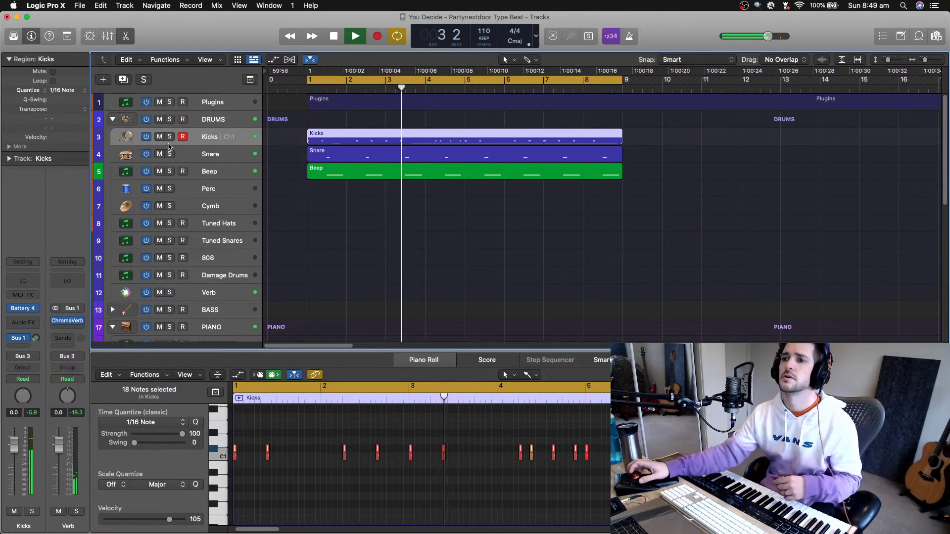
click(223, 162)
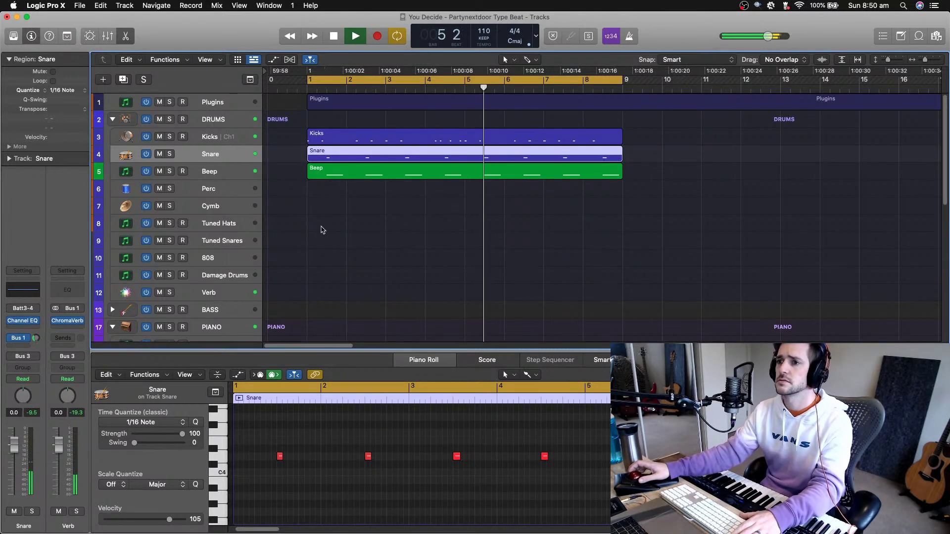
click(216, 206)
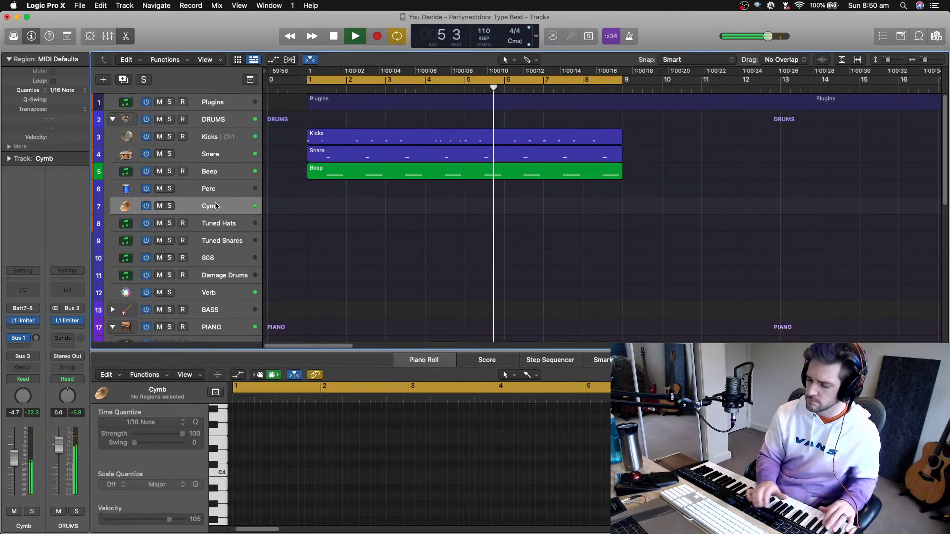
key(r)
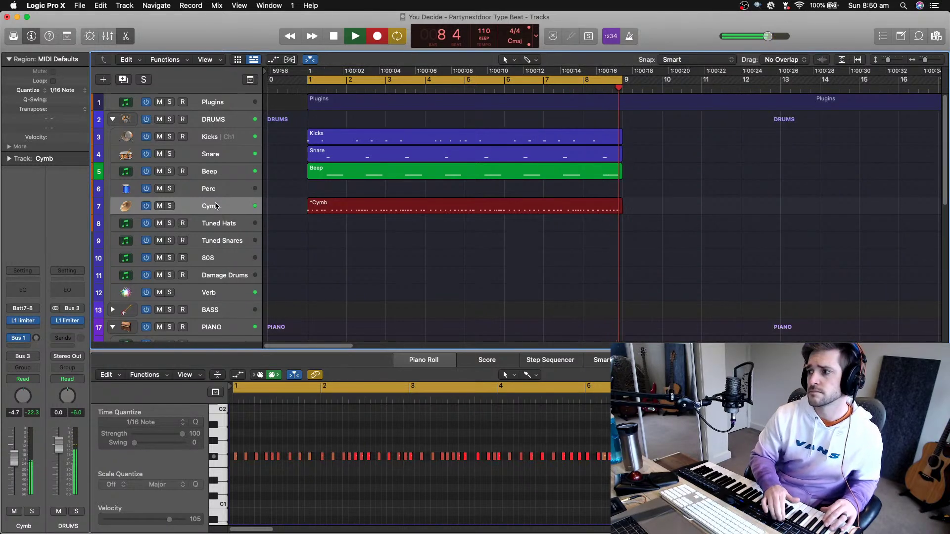
key(space)
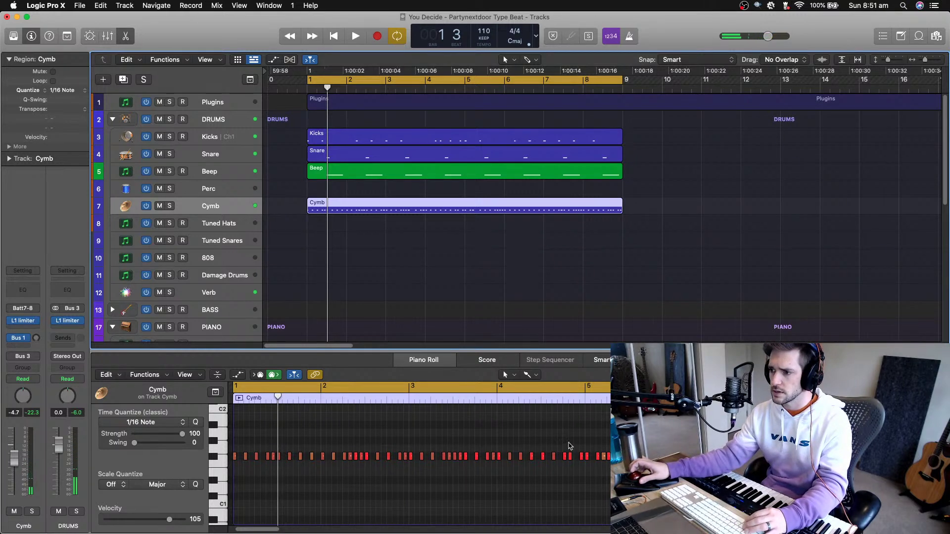
Select nine Cymb notes in small groups from late bar 4 onward, quantize them to 1/8 Triplet (1/12), and play the pattern
drag(565, 443, 585, 469)
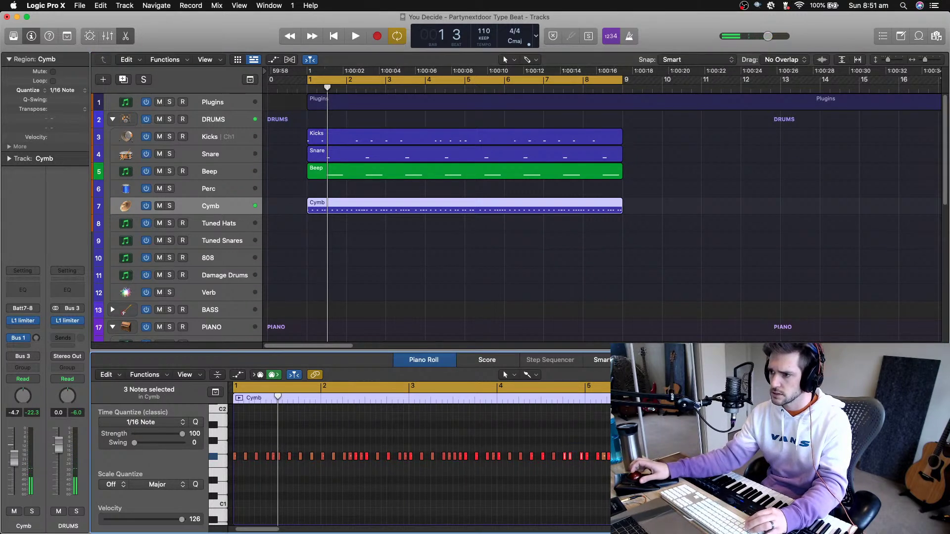
scroll(420, 455, right, 3)
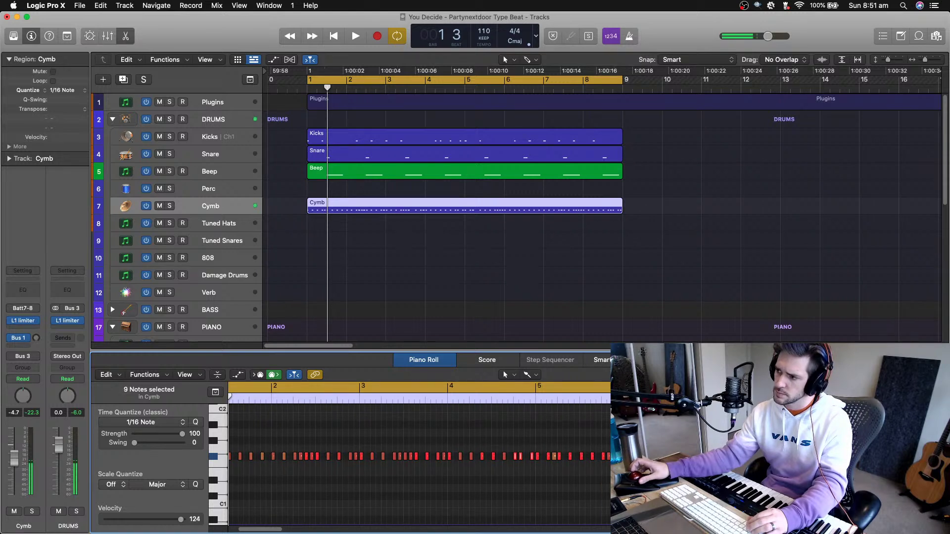
click(180, 424)
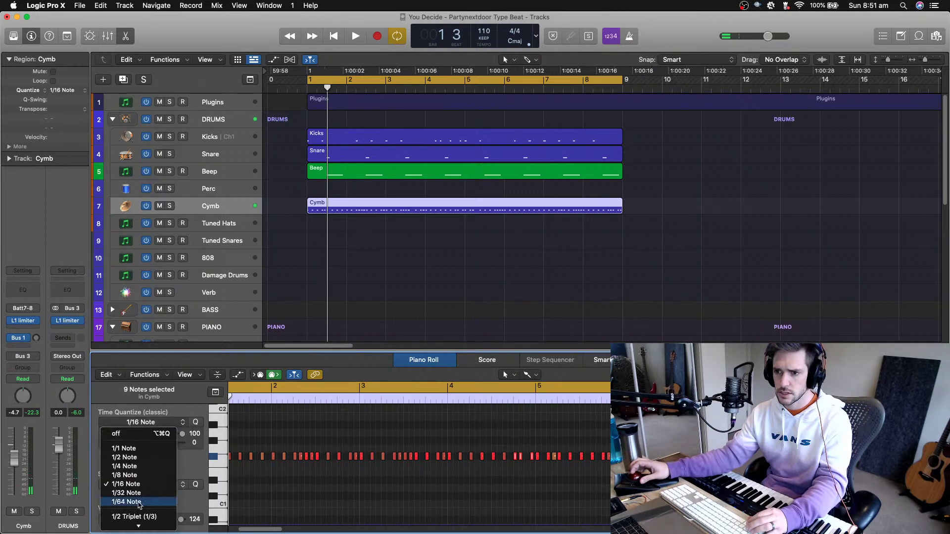
click(131, 460)
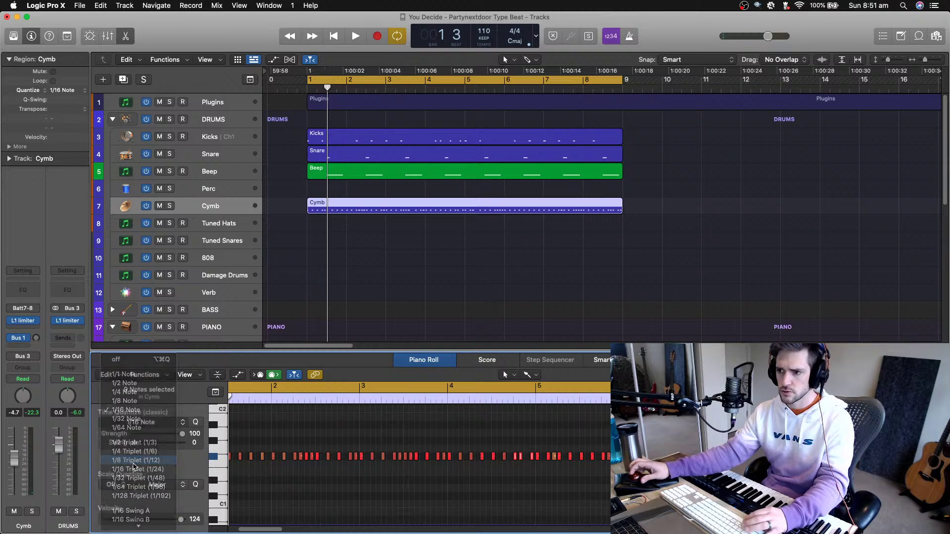
scroll(277, 490, left, 3)
key(space)
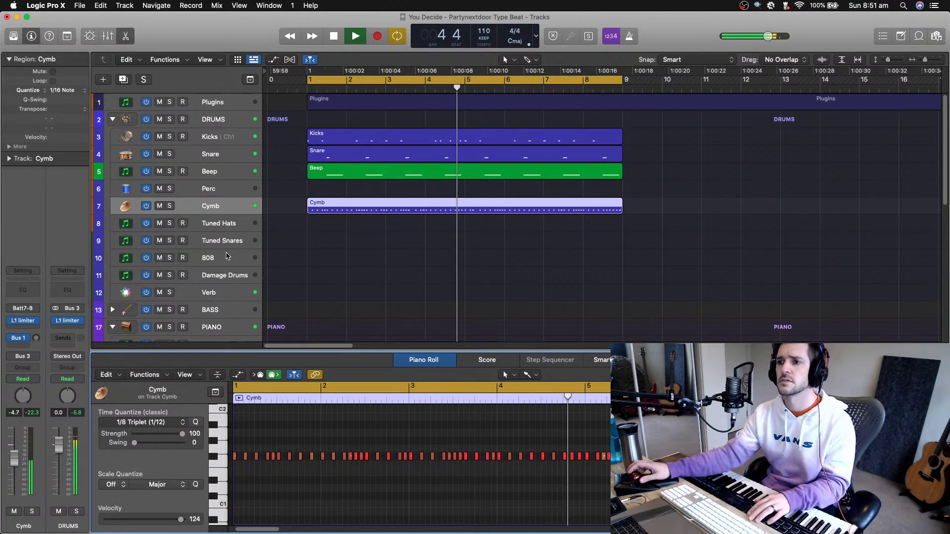
Expand the BASS stack, select its Clean track, and open the track's Massive instrument
scroll(226, 271, down, 3)
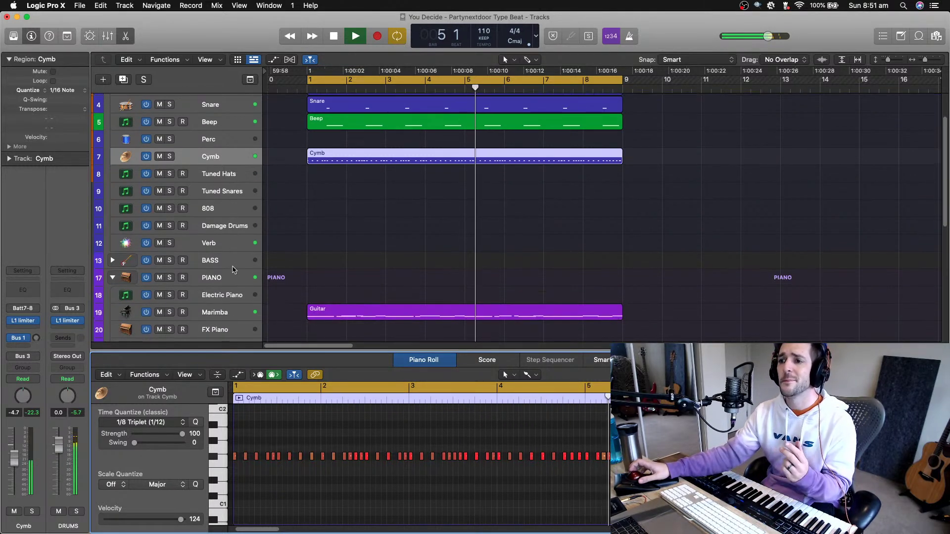
click(187, 265)
click(112, 261)
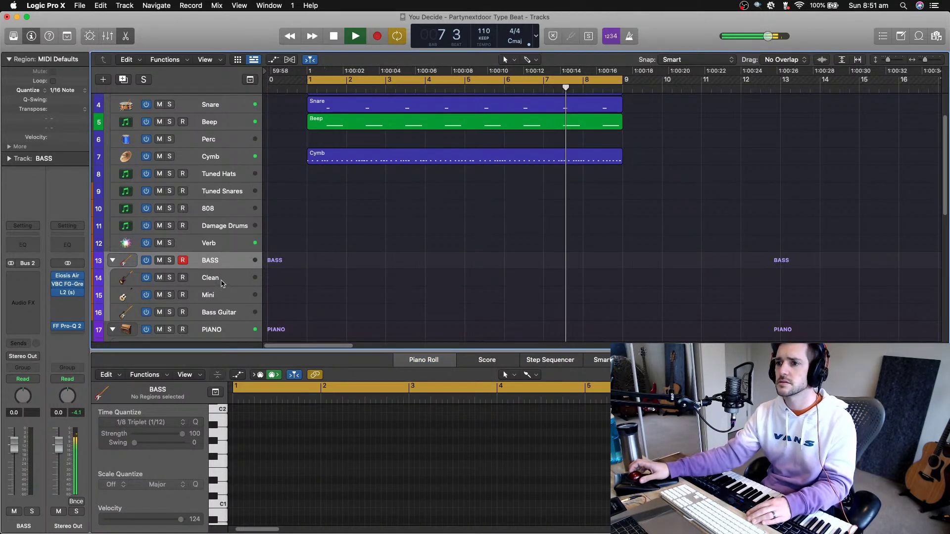
click(220, 281)
click(33, 319)
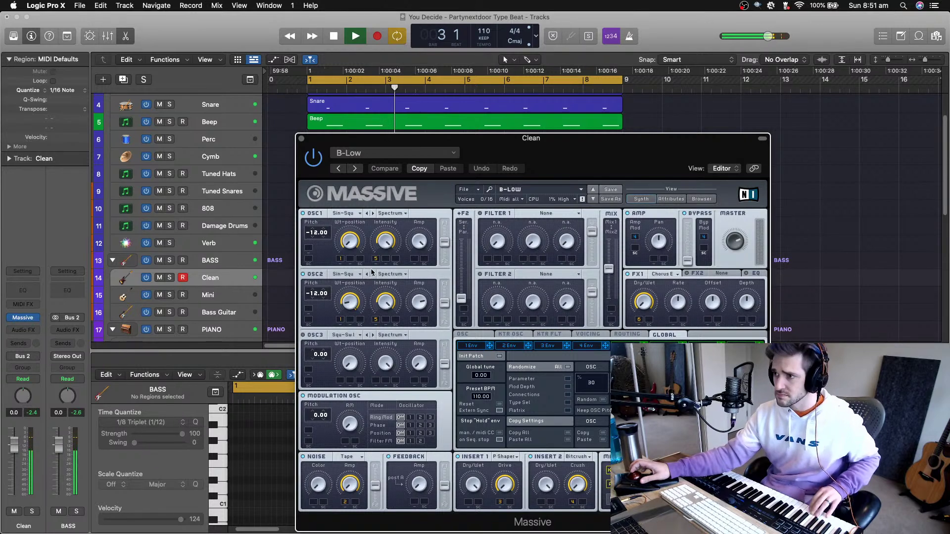
Filter Massive's browser to Bass sounds, audition the 1991 preset, and load 3 Octave Sub
click(569, 190)
click(697, 199)
click(699, 201)
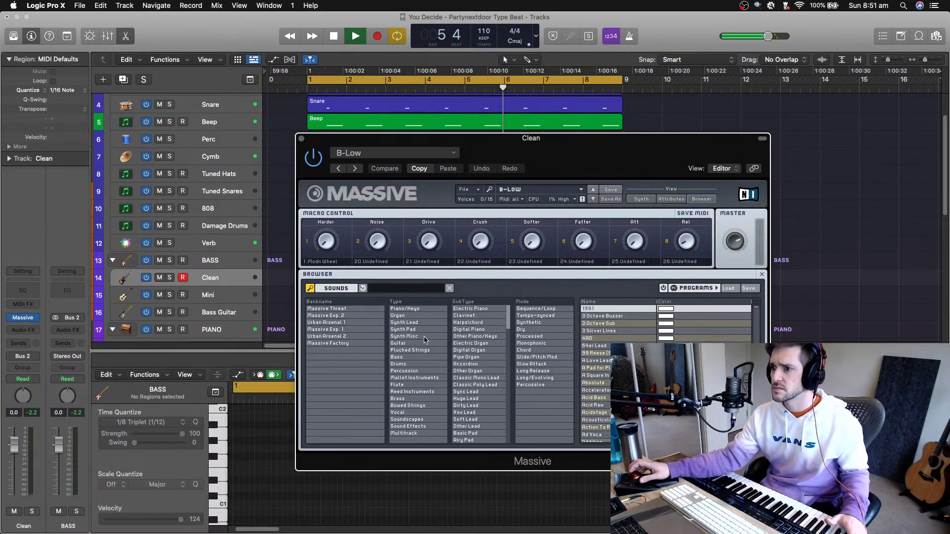
click(398, 357)
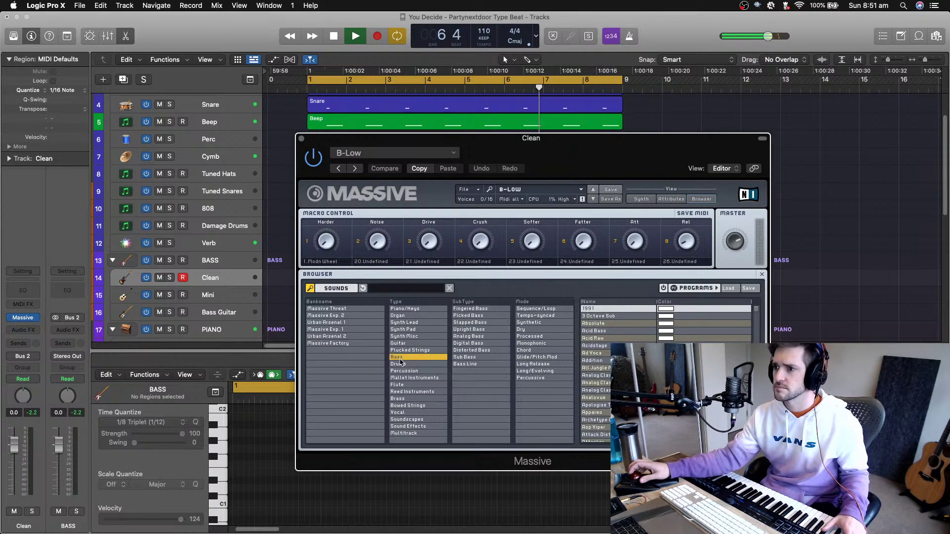
click(595, 310)
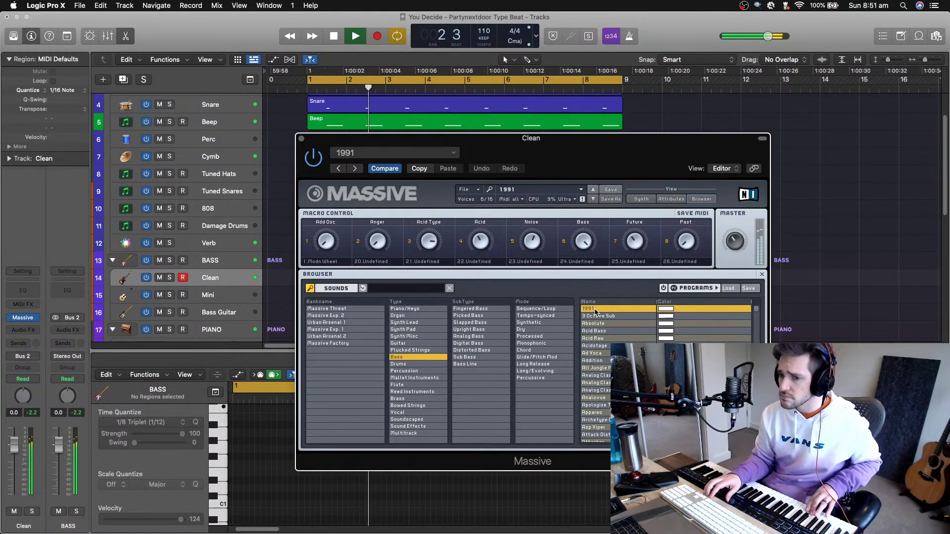
key(Down)
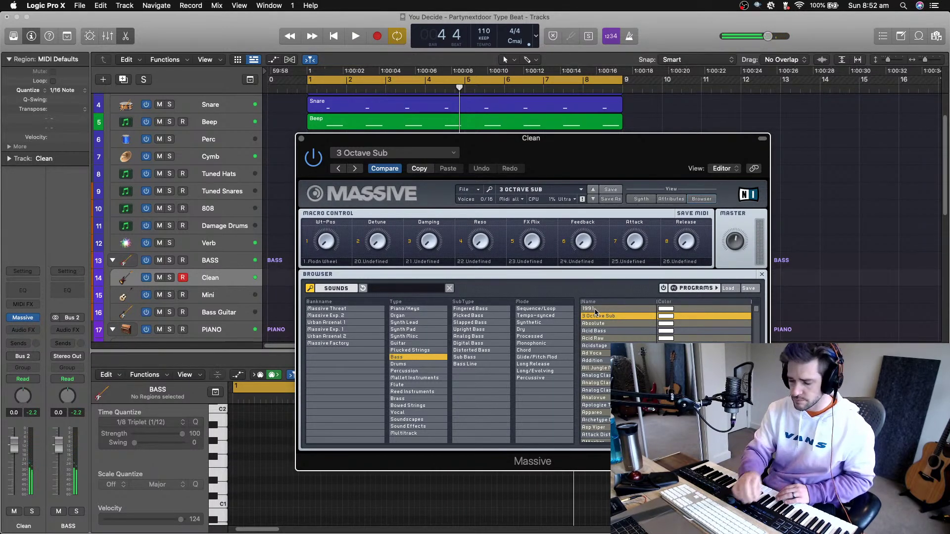
Record one C3 bass note per bar on the Clean track across bars 1 to 8, and close the Massive window
key(space)
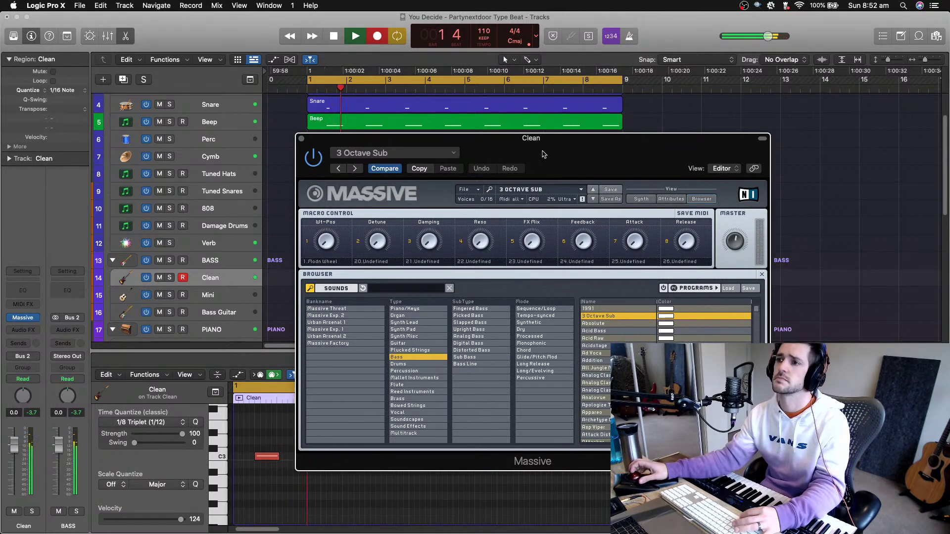
click(302, 140)
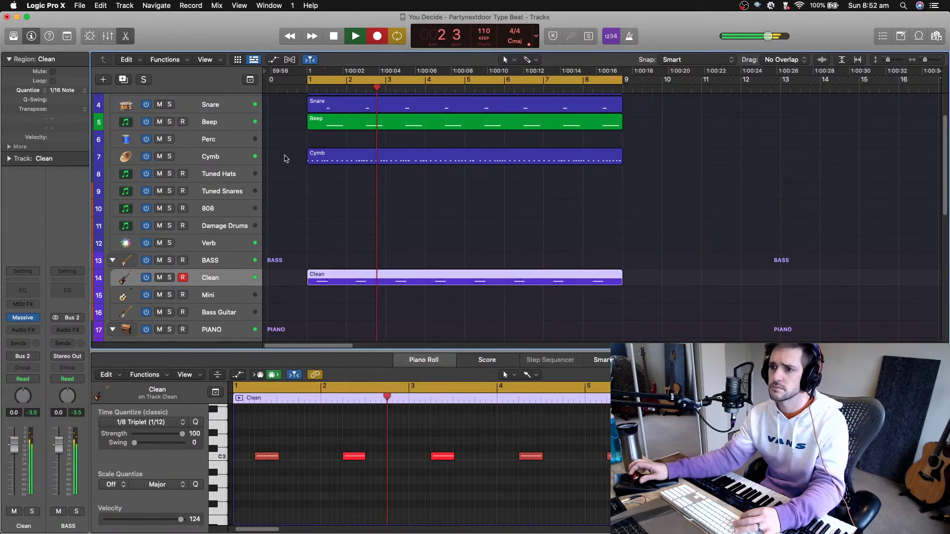
key(space)
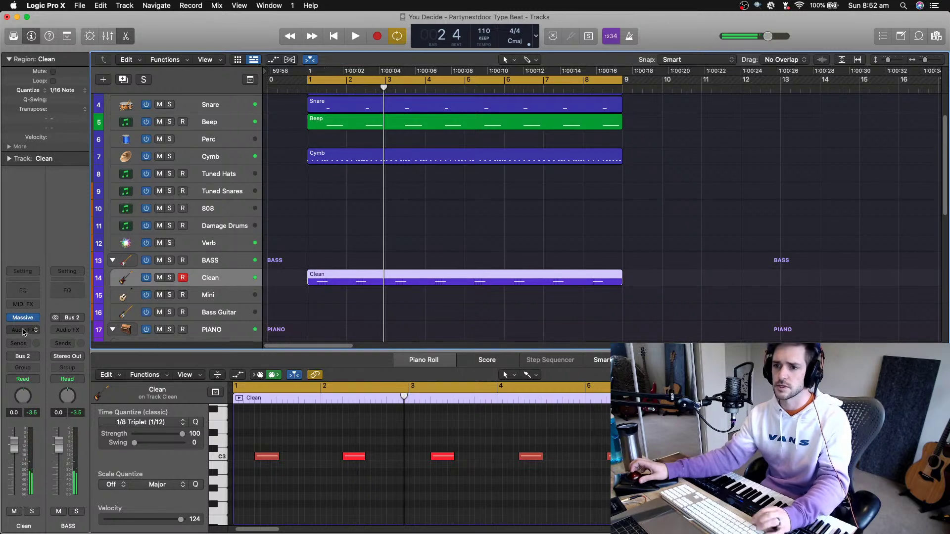
Insert a Tremolo effect on the Clean track with its rate at 1/32 and smoothing at 0%
click(23, 330)
text(tre)
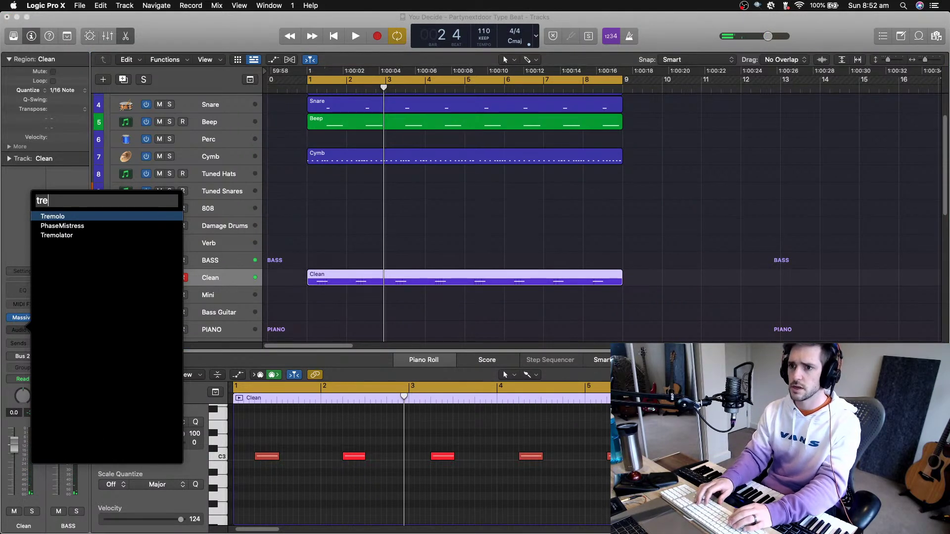
key(Return)
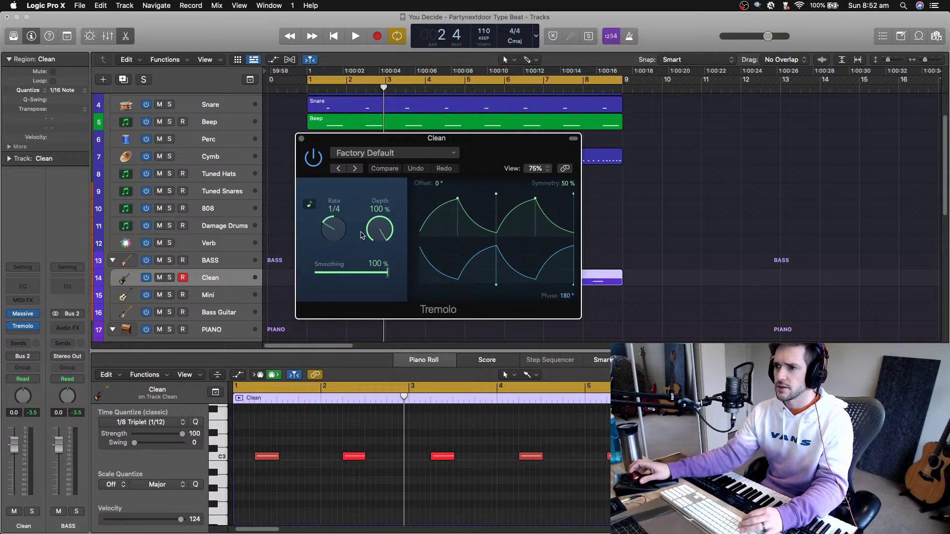
drag(339, 232, 334, 255)
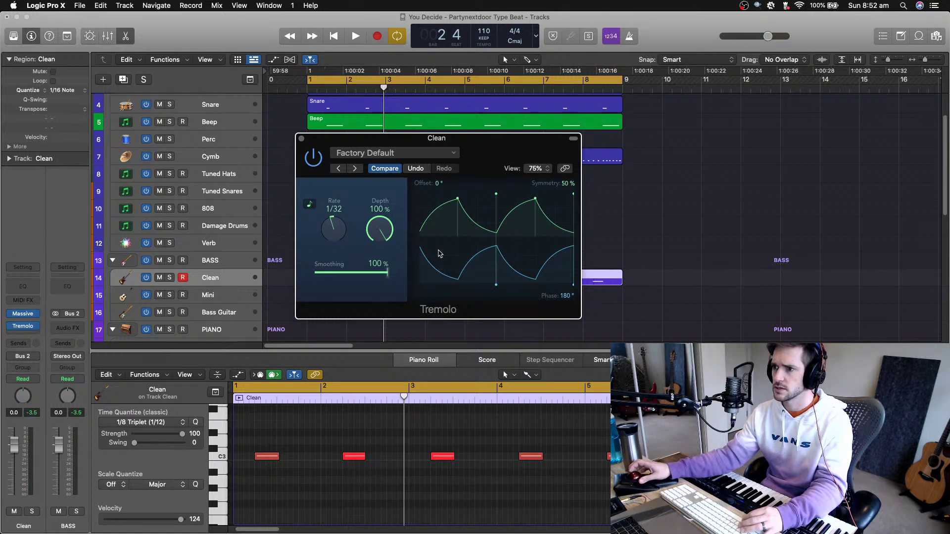
drag(386, 276, 315, 274)
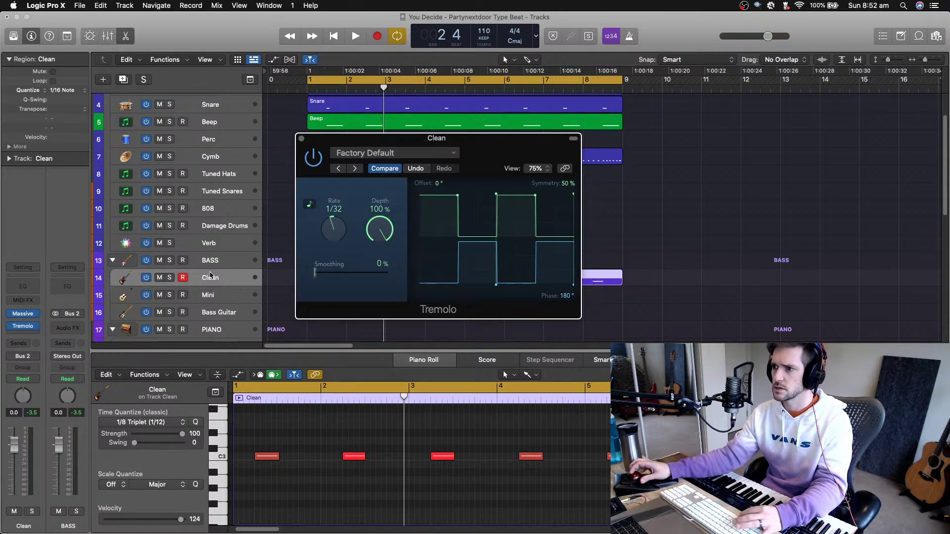
Play the beat and set the Tremolo depth to 65%
key(space)
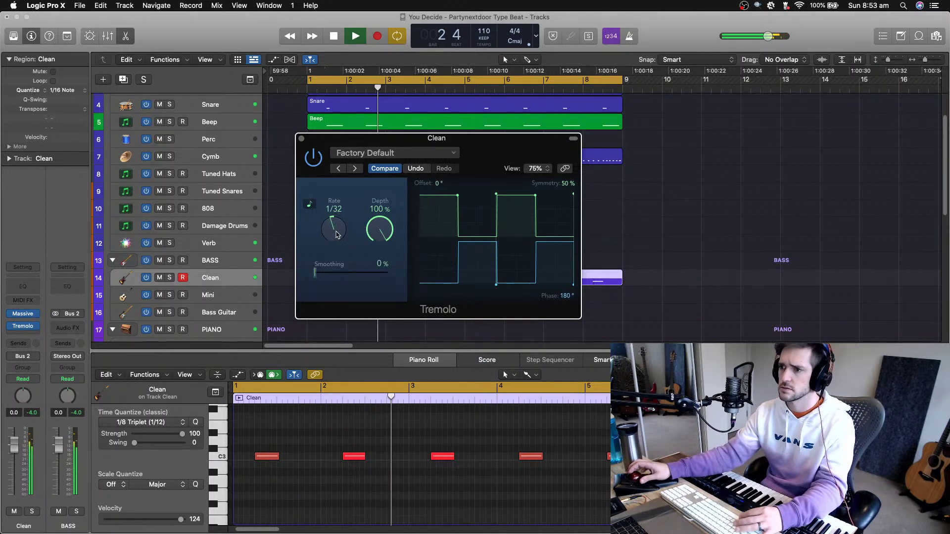
drag(393, 236, 378, 307)
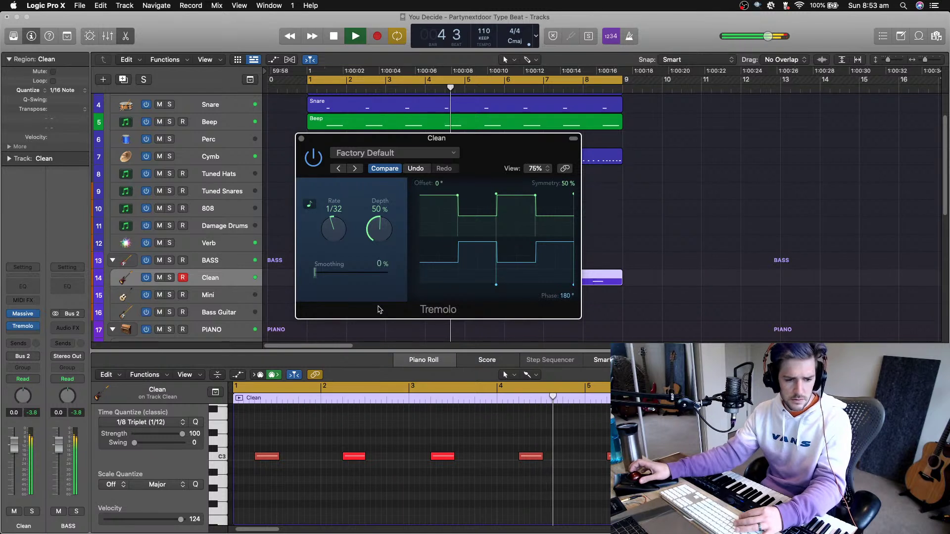
drag(387, 237, 385, 222)
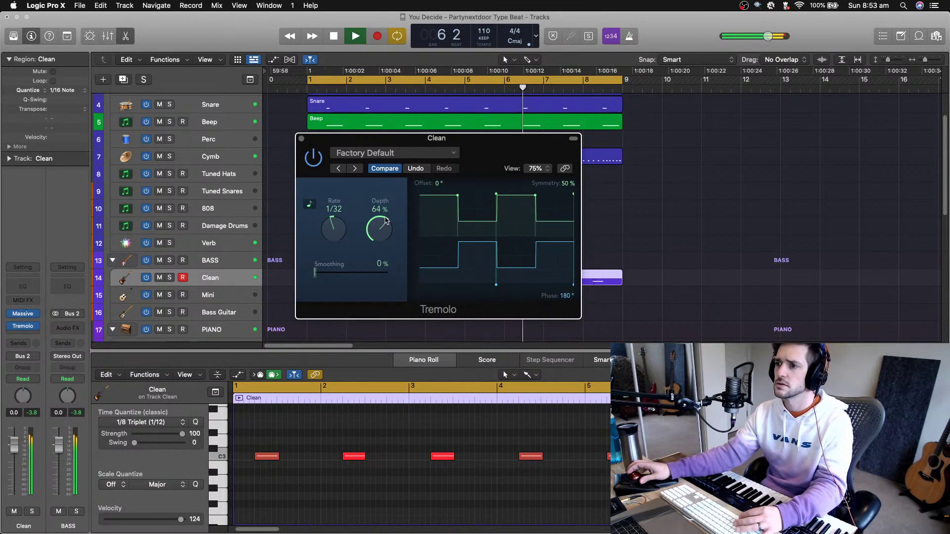
drag(385, 222, 386, 218)
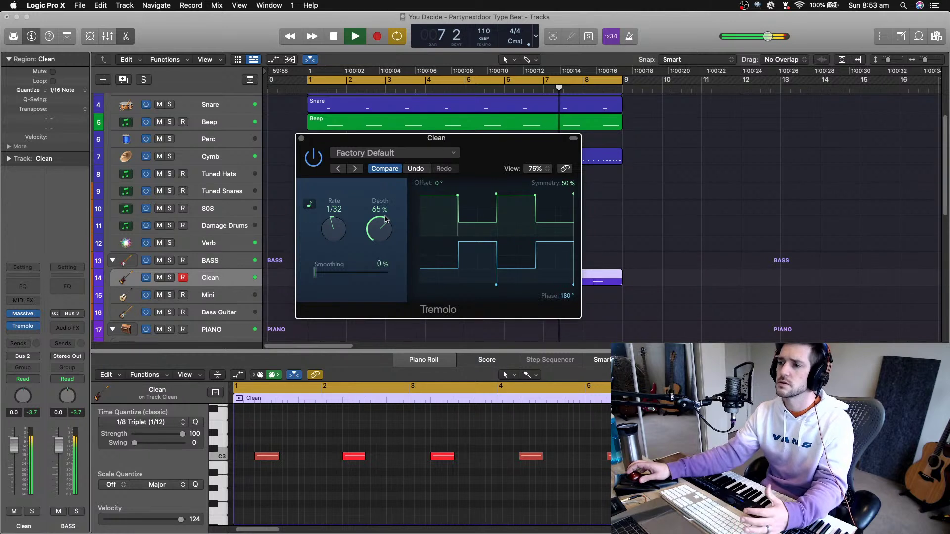
Open the plug-in search for another audio effect after Tremolo on the Clean track
click(29, 334)
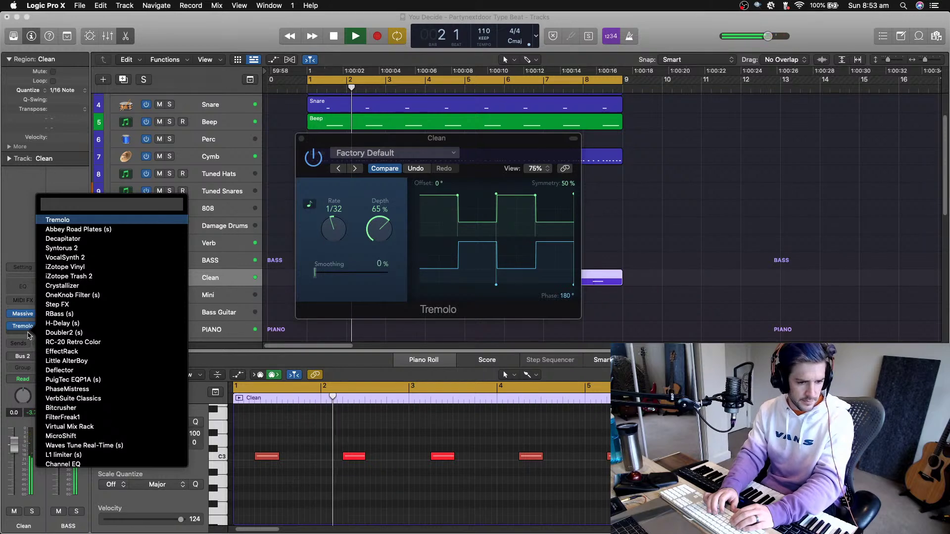
Insert the Decapitator plug-in after Tremolo on the Clean track and stop playback
text(dis)
key(BackSpace)
key(BackSpace)
key(BackSpace)
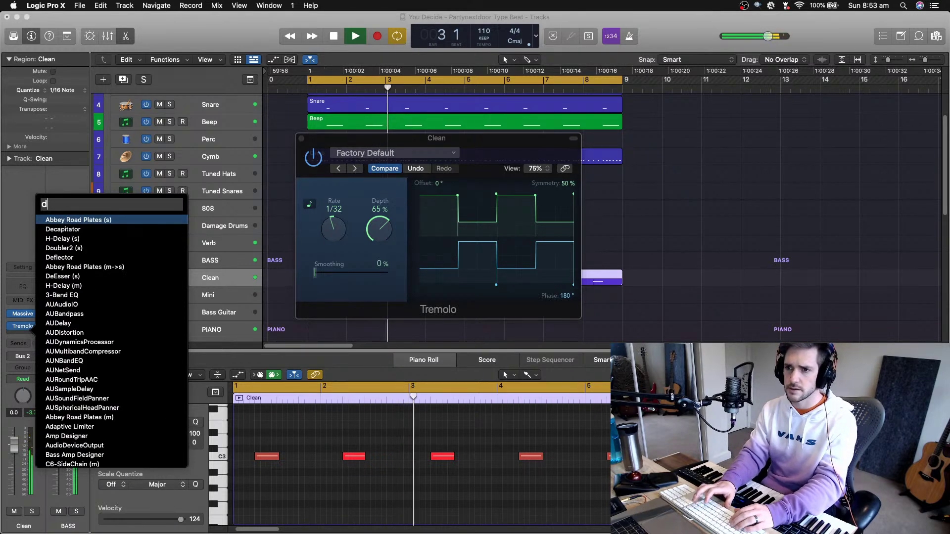
text(dec)
key(Return)
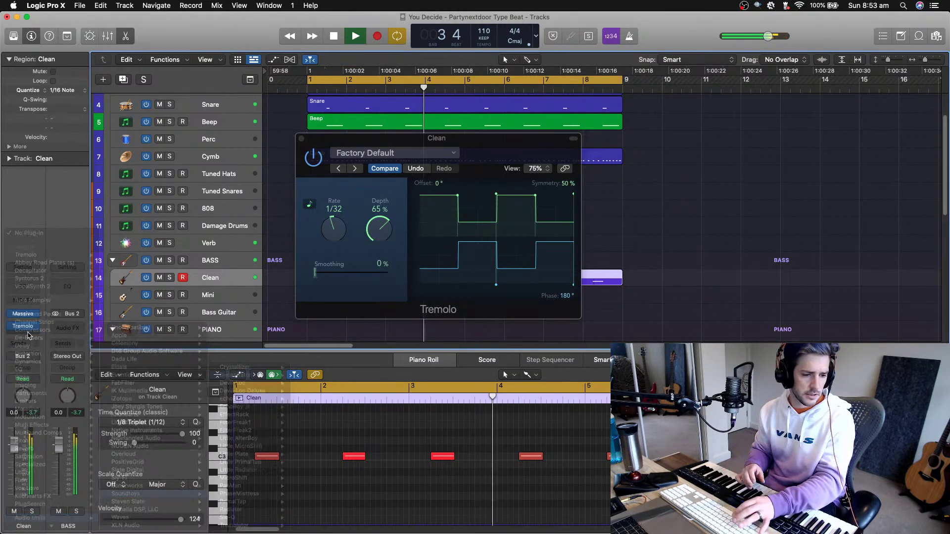
key(space)
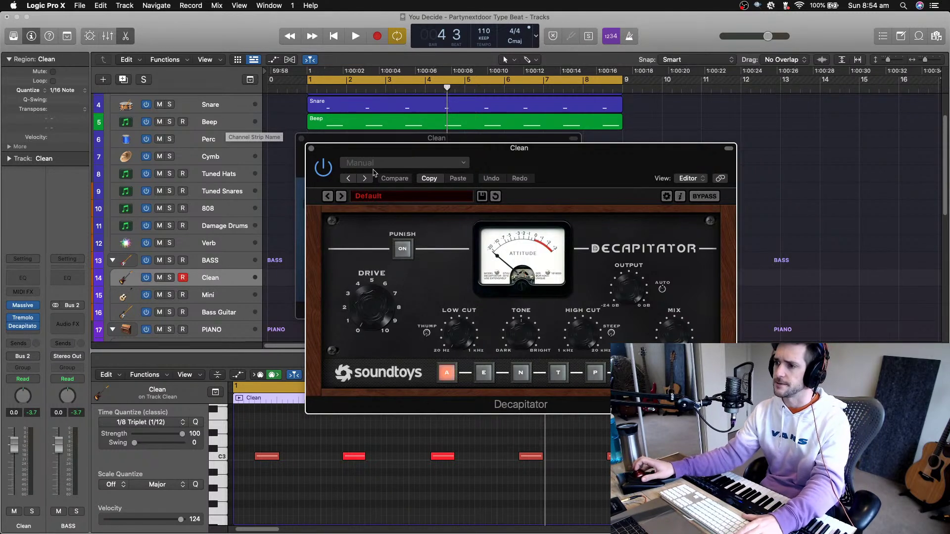
Switch the Clean track's Decapitator to style T and lower the track's volume to -4.8 dB during playback
click(561, 372)
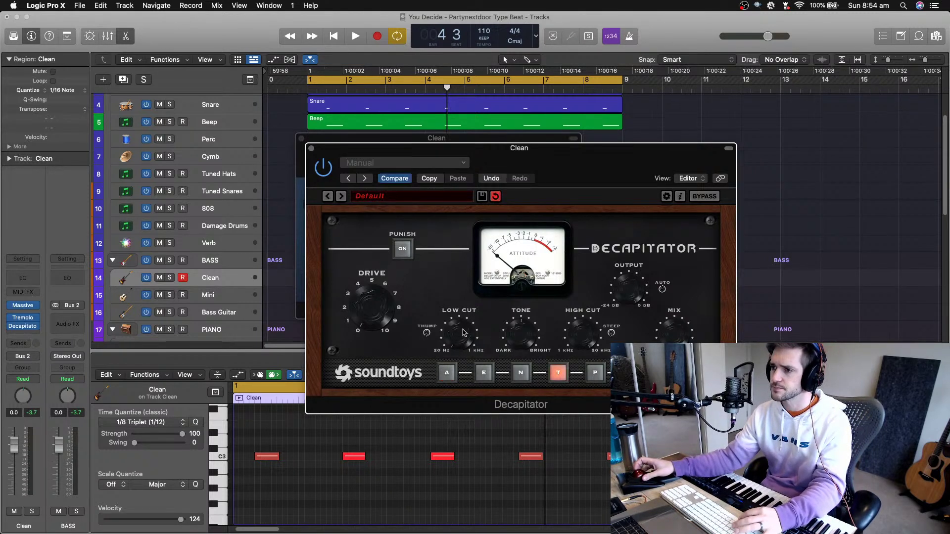
key(space)
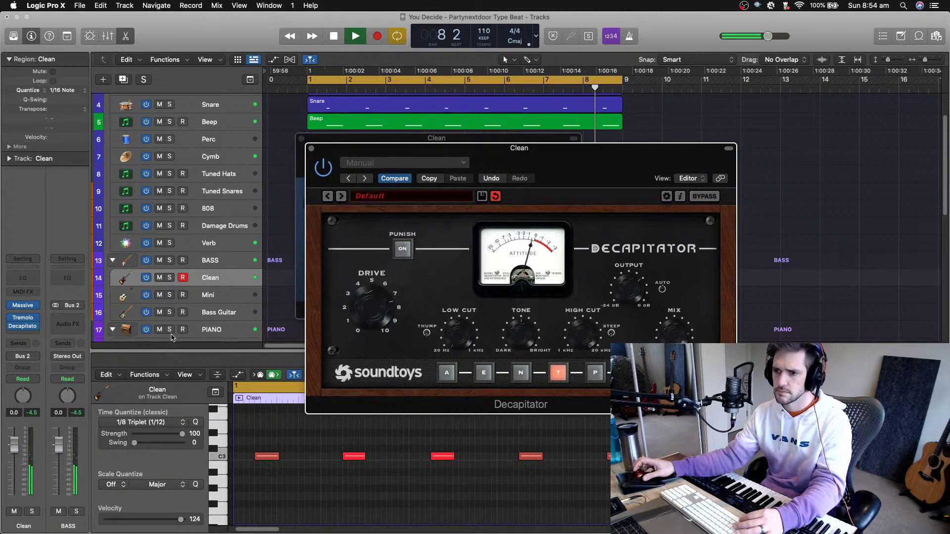
drag(15, 441, 14, 458)
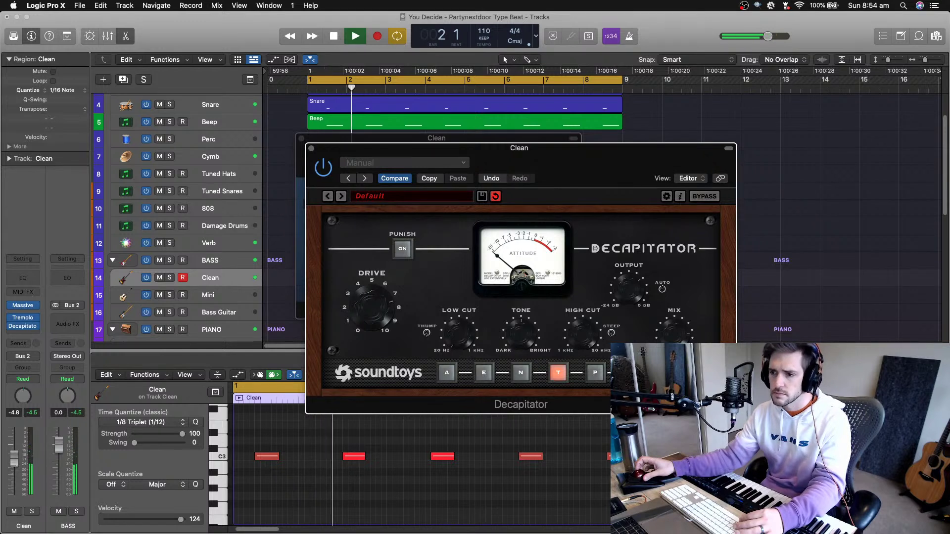
key(space)
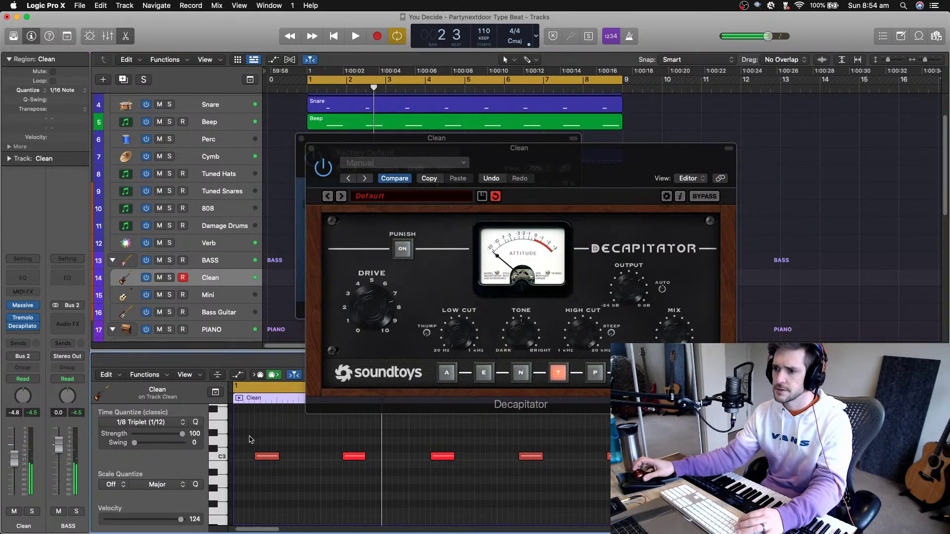
Apply the Quantize Note Length MIDI transform to all C3 notes in the Clean region with QuaMin set to 0 0 2 0
click(218, 460)
click(121, 375)
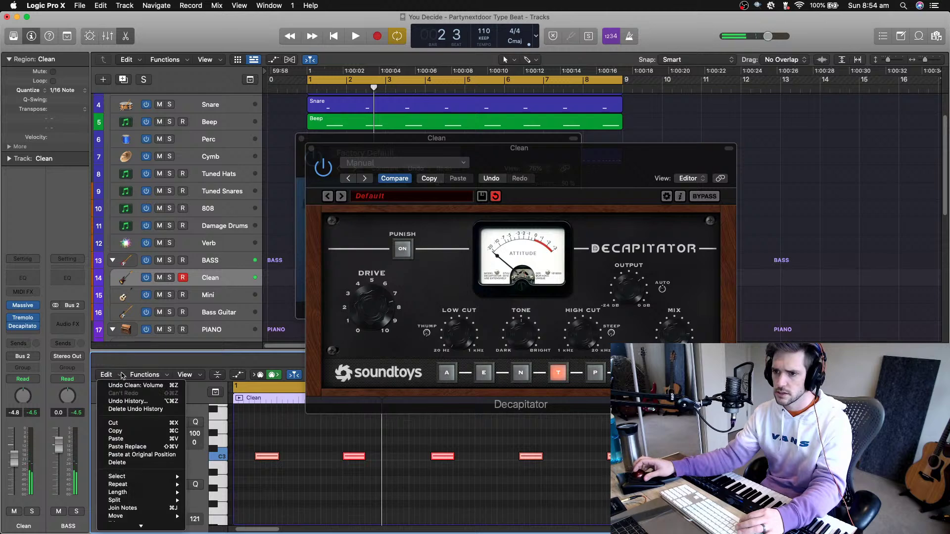
mouse_move(146, 379)
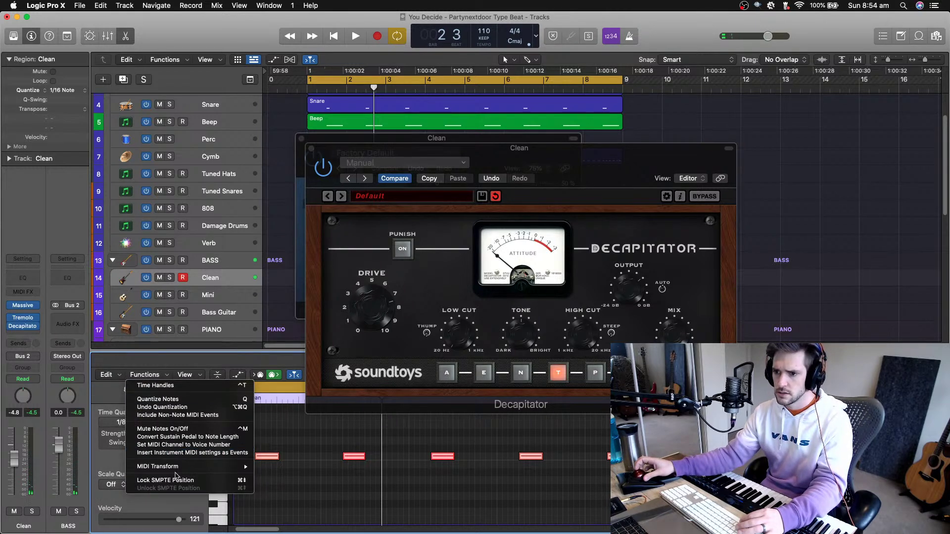
mouse_move(178, 466)
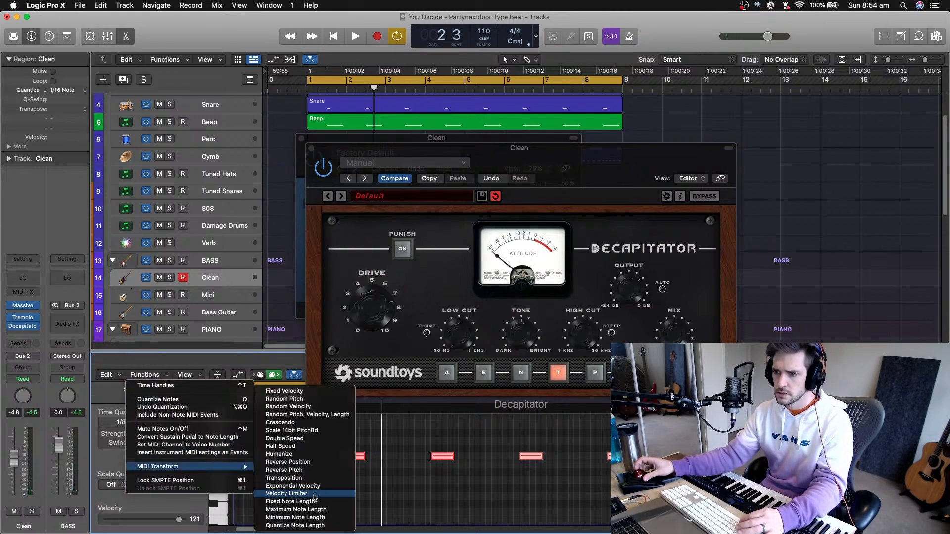
click(303, 526)
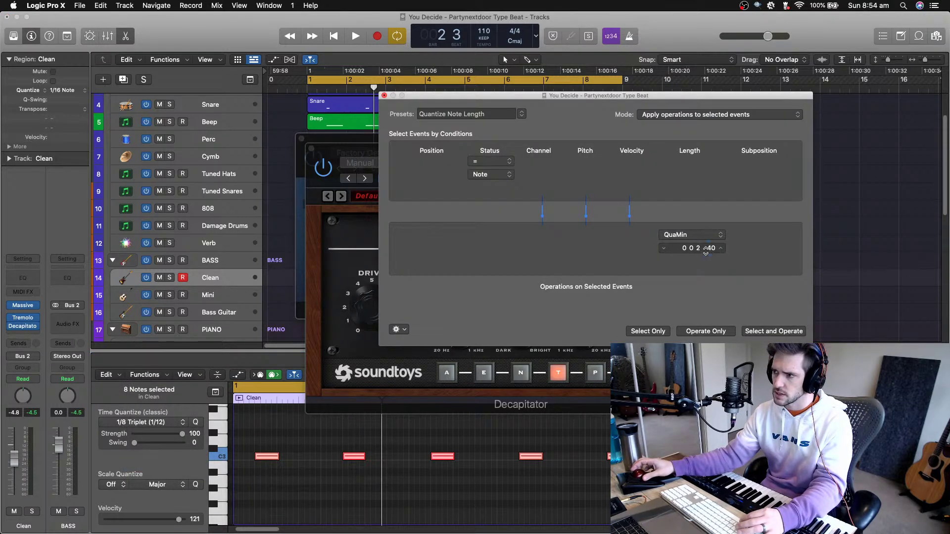
click(712, 249)
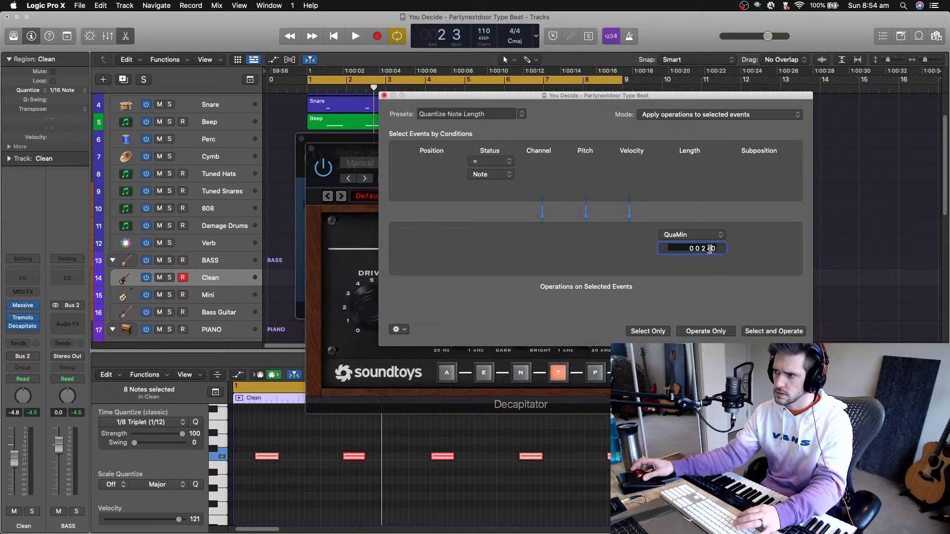
text(0)
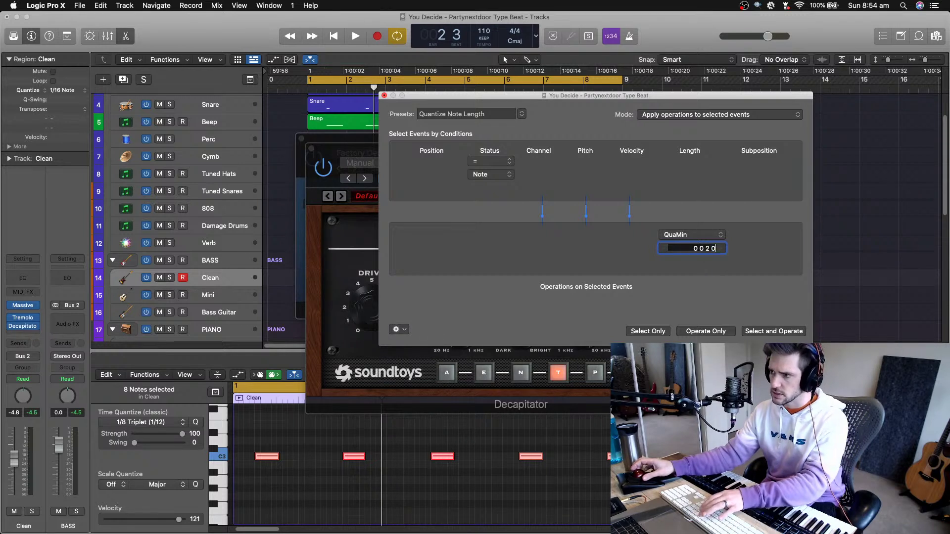
key(Return)
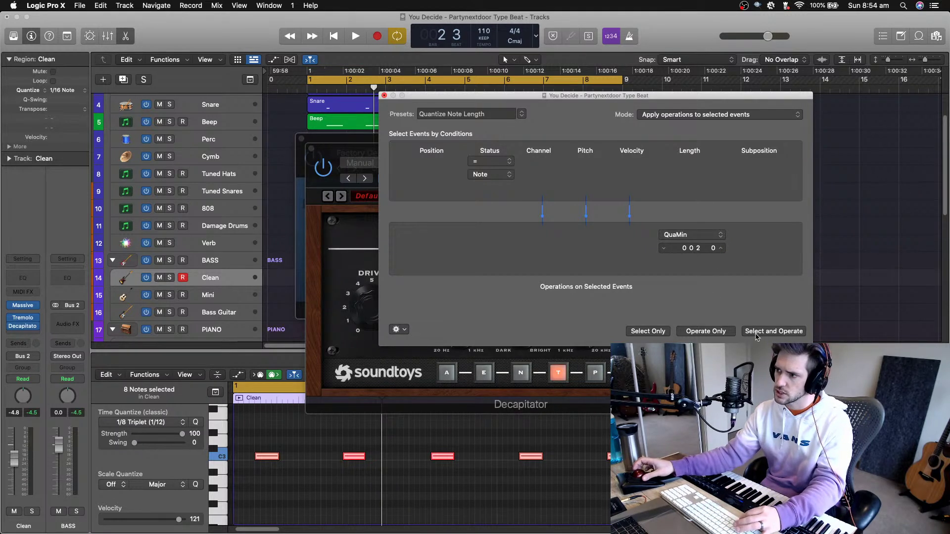
key(space)
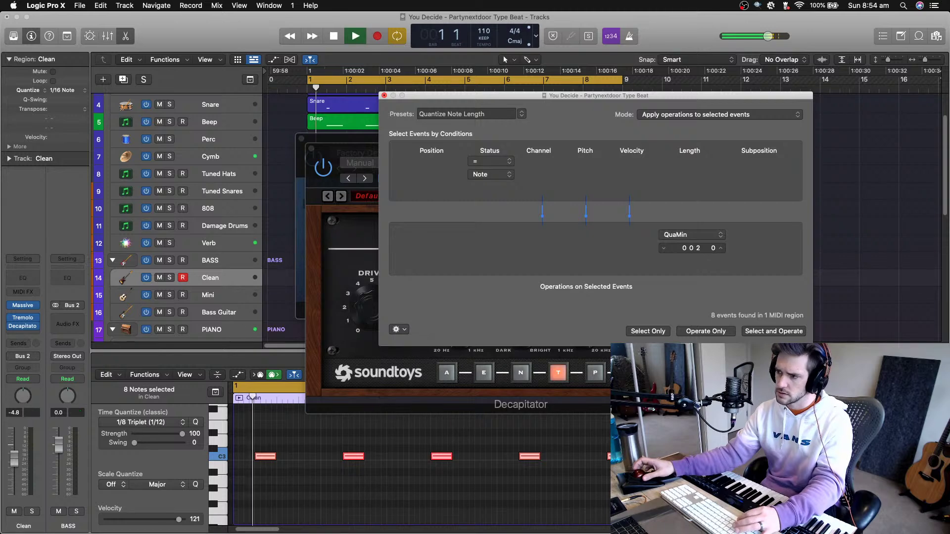
Close the MIDI transform and plug-in windows and set the Clean track's volume to -5.3 dB
click(384, 96)
click(311, 149)
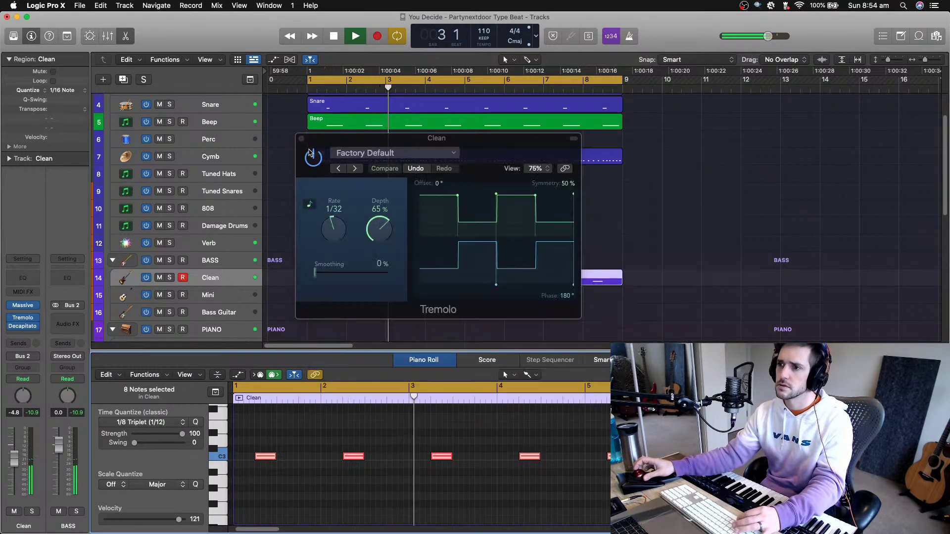
click(303, 139)
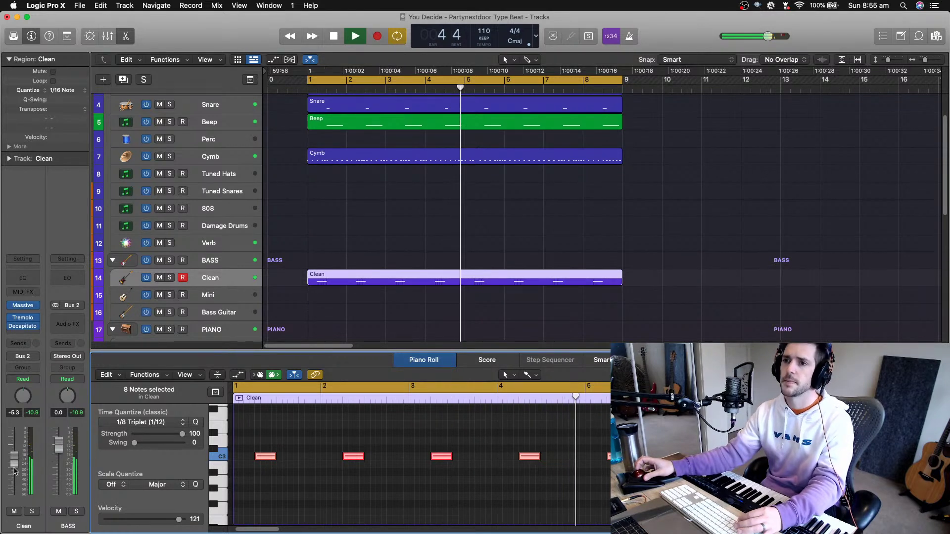
drag(16, 463, 16, 465)
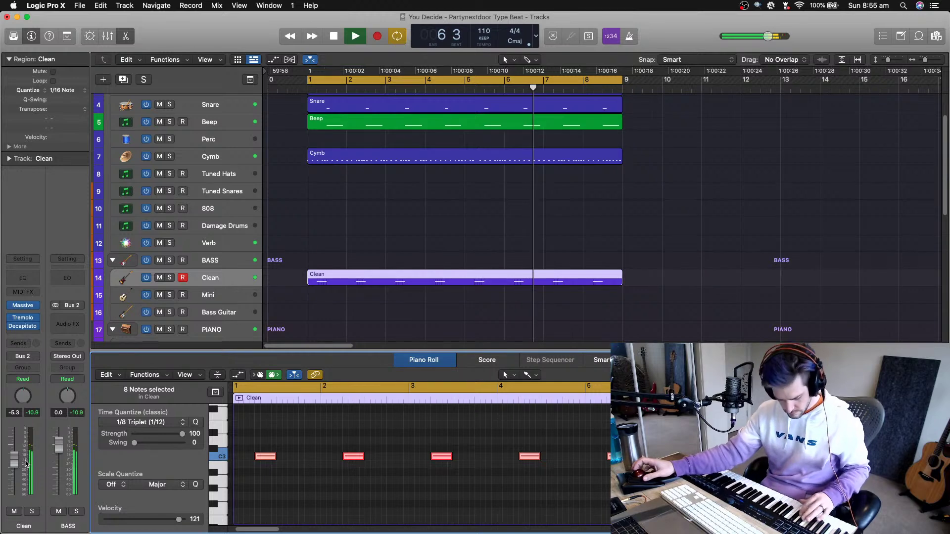
Record an 808 pattern from bar 1 on the 808 track, discarding the first take and recording it again
click(230, 208)
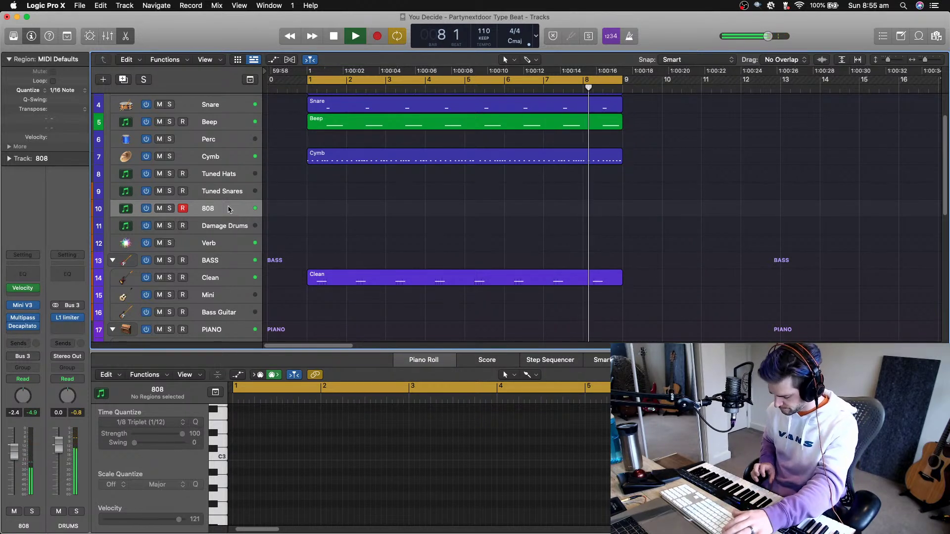
key(space)
key(r)
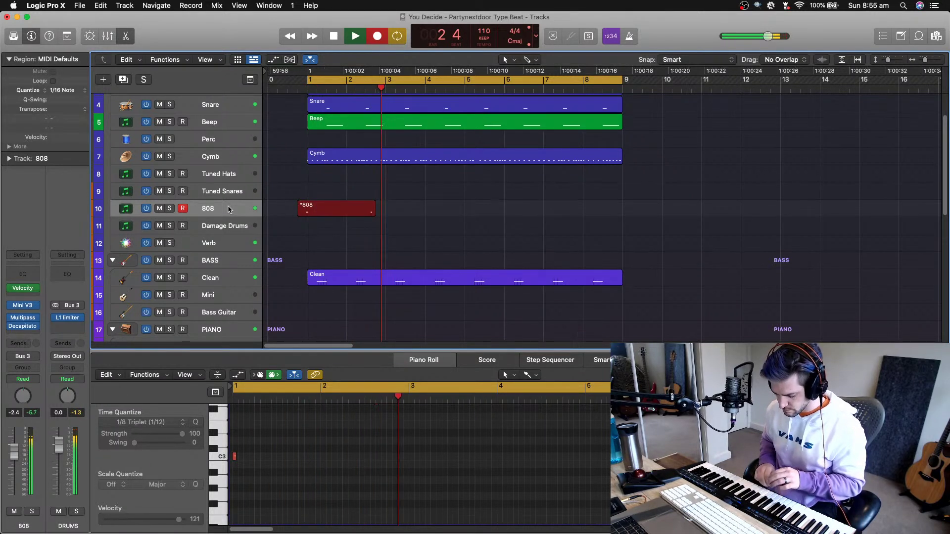
key(space)
key(super+z)
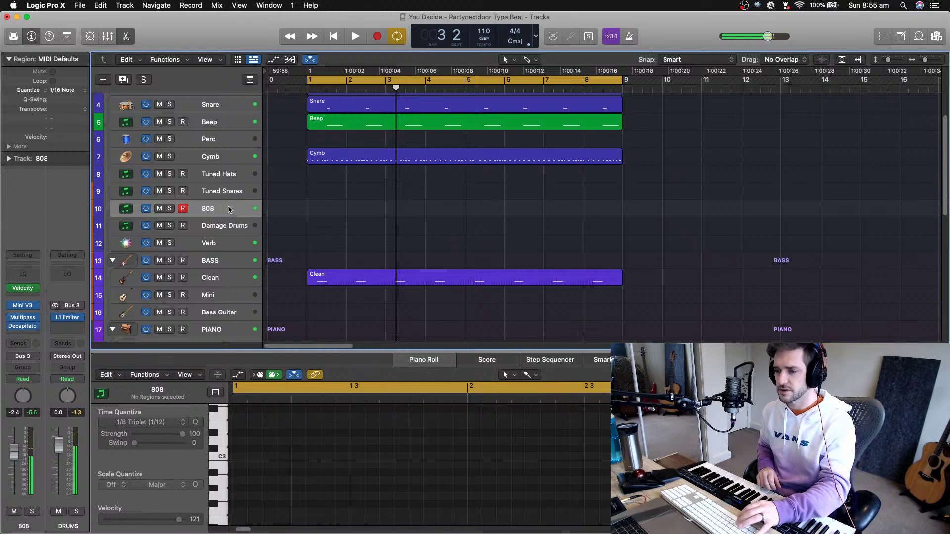
key(r)
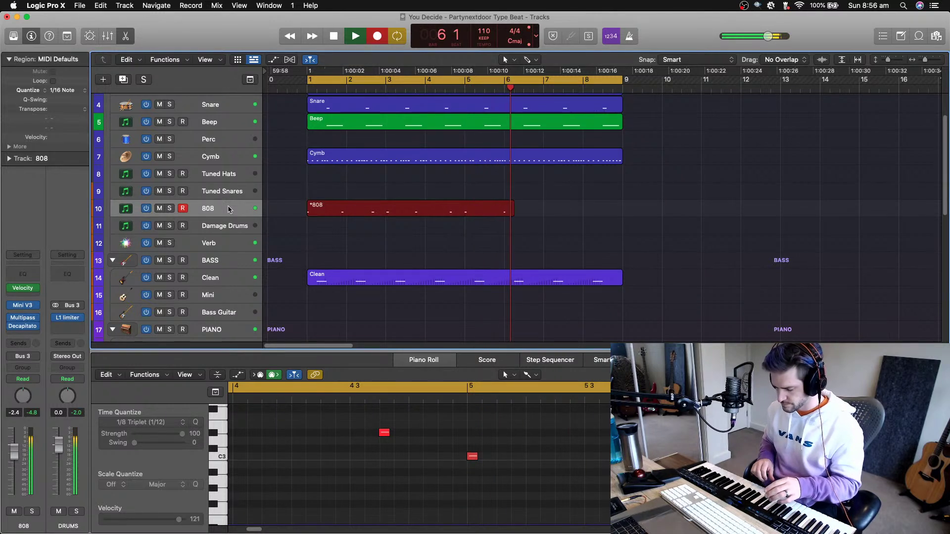
key(space)
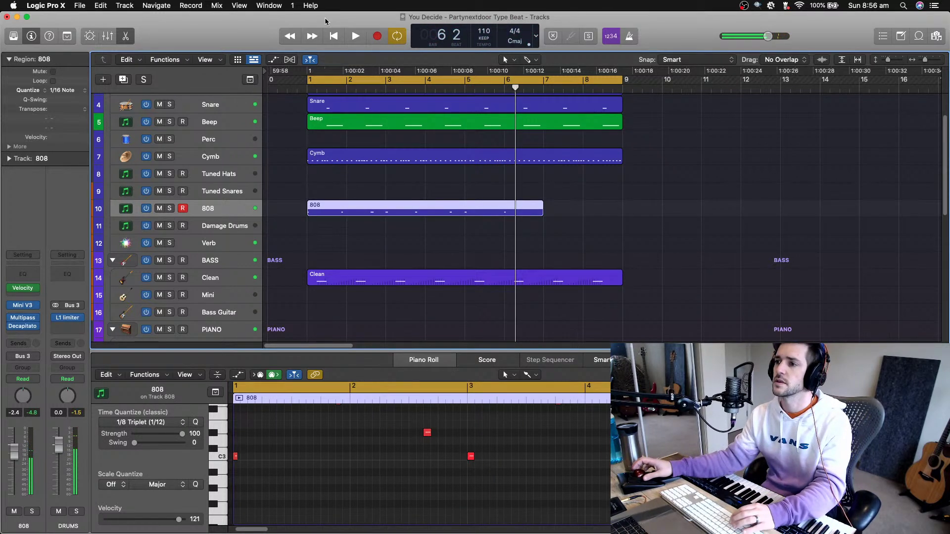
Repeat the first four bars of the 808 recording to fill bars 1 to 8 as one joined region
super+click(464, 212)
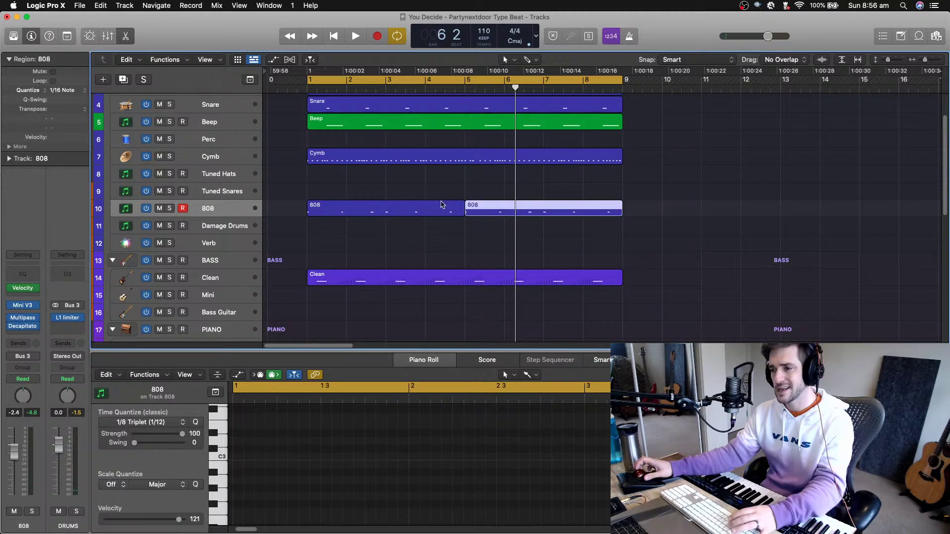
key(super+z)
key(space)
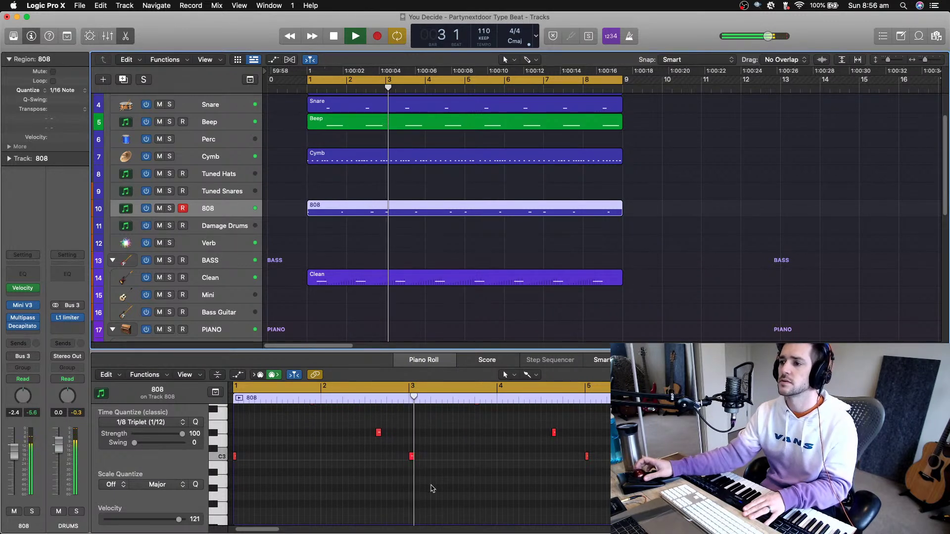
Move the highest 808 note in bar 3 slightly later to match the timing of its counterpart in bar 1
scroll(431, 489, up, 2)
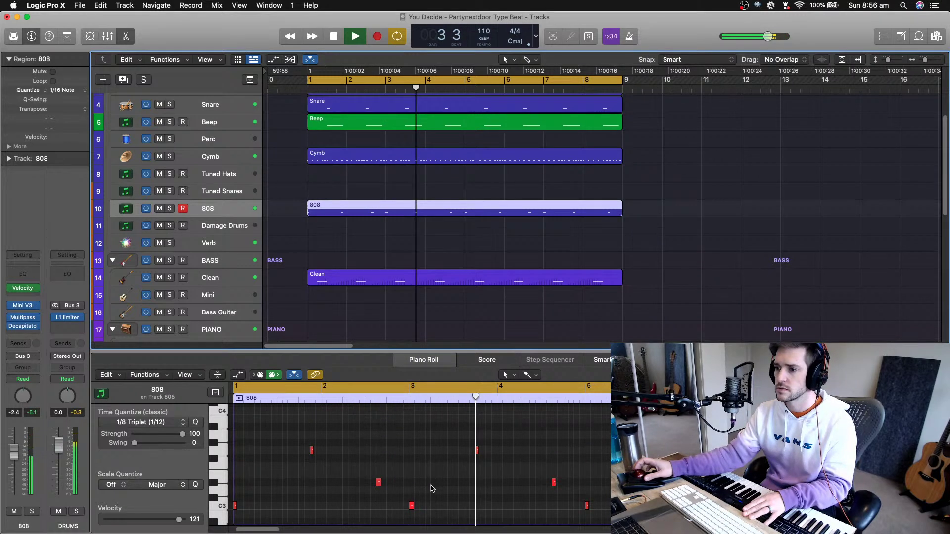
key(space)
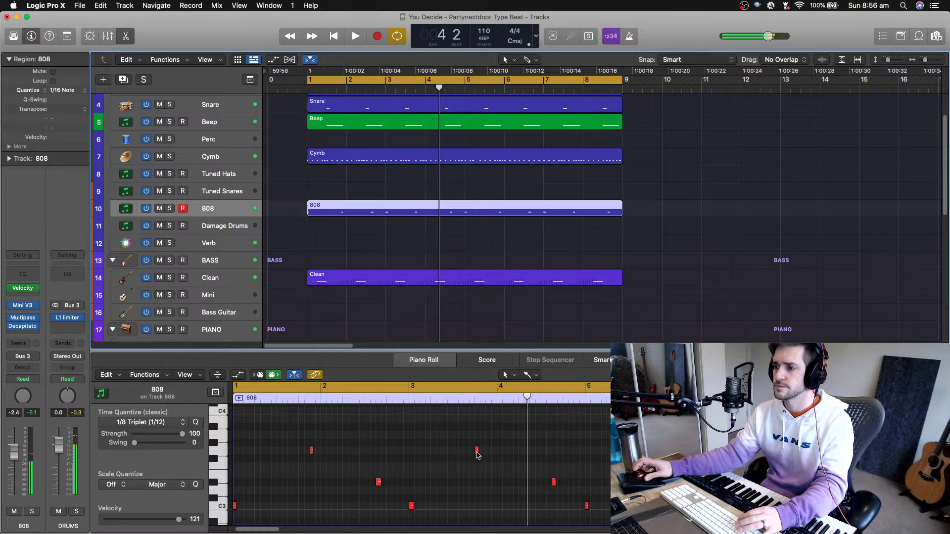
drag(478, 454, 488, 454)
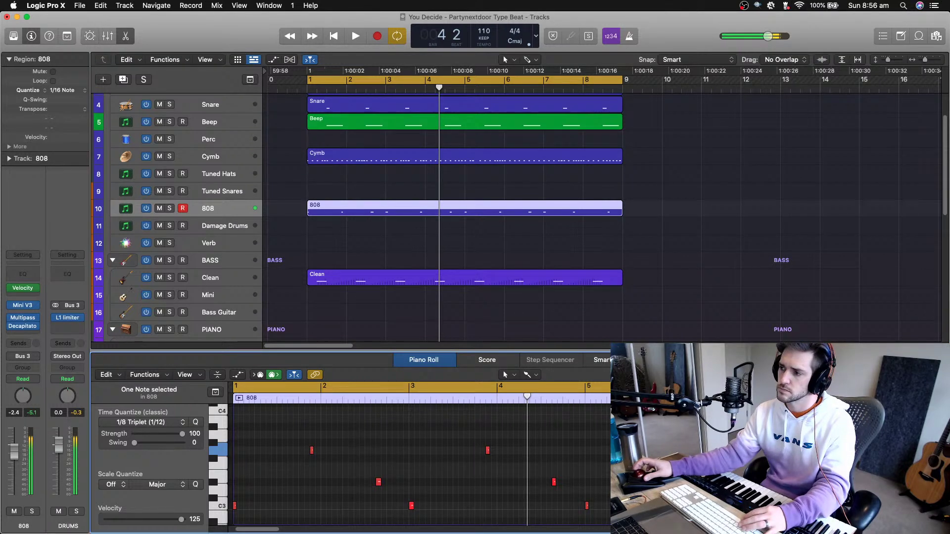
key(space)
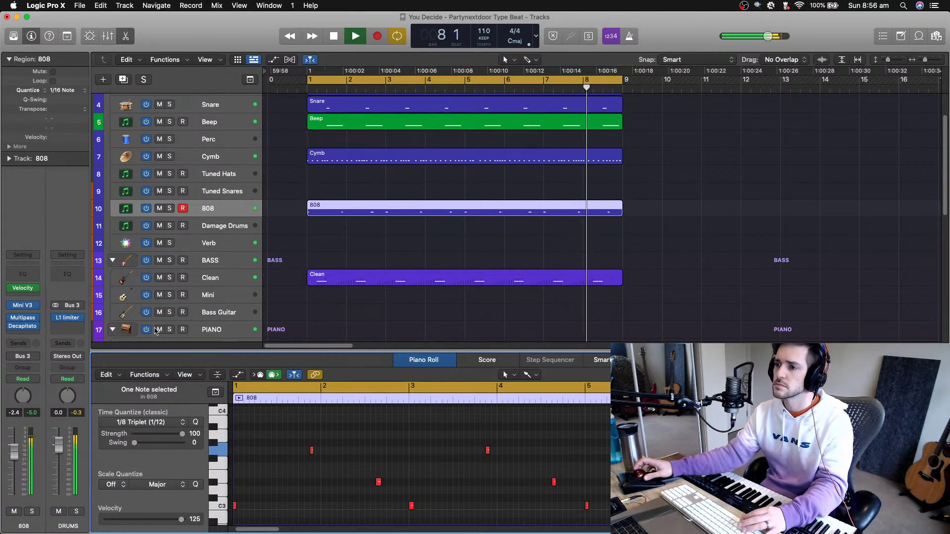
Open the Decapitator on the 808 track and adjust its distortion settings
click(207, 279)
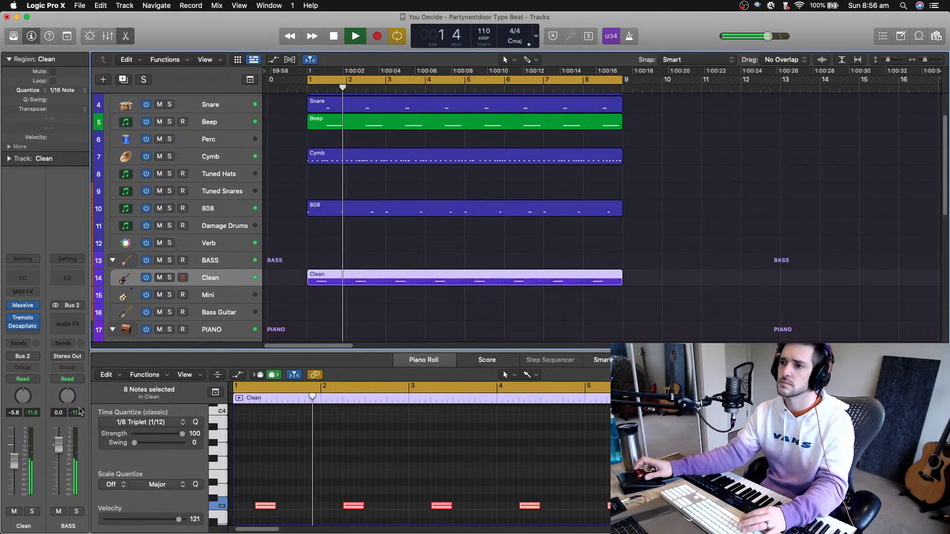
click(236, 215)
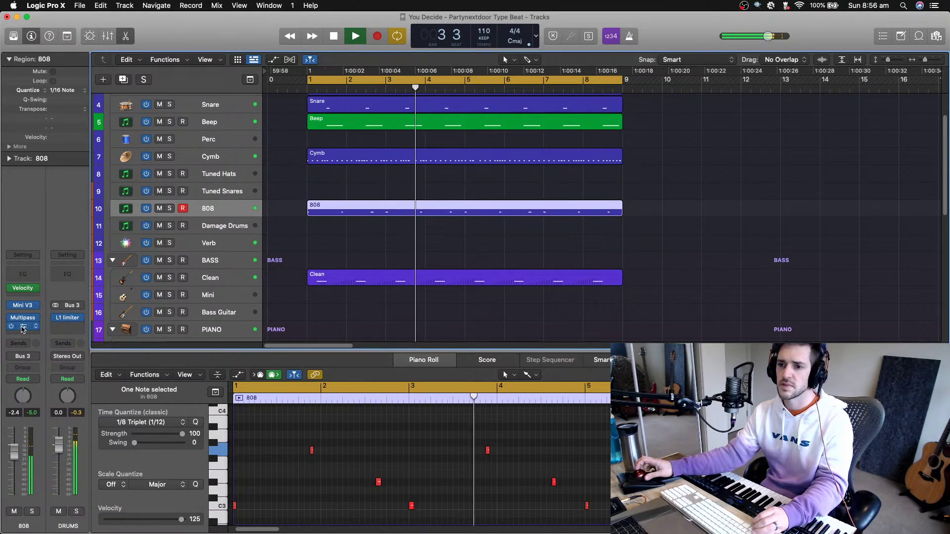
click(22, 326)
drag(331, 321, 341, 339)
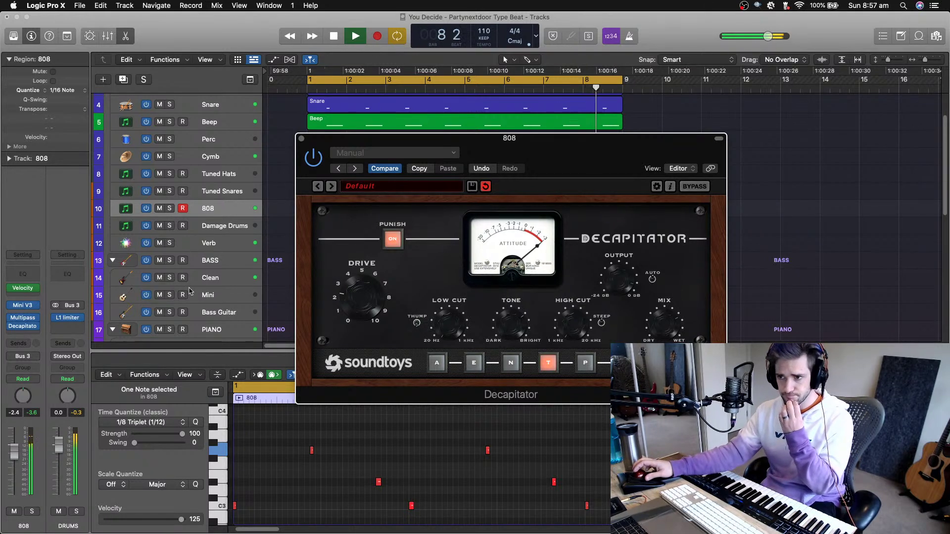
Lower the Clean track's volume to -8.8 dB and close the 808 track's Decapitator window
click(209, 281)
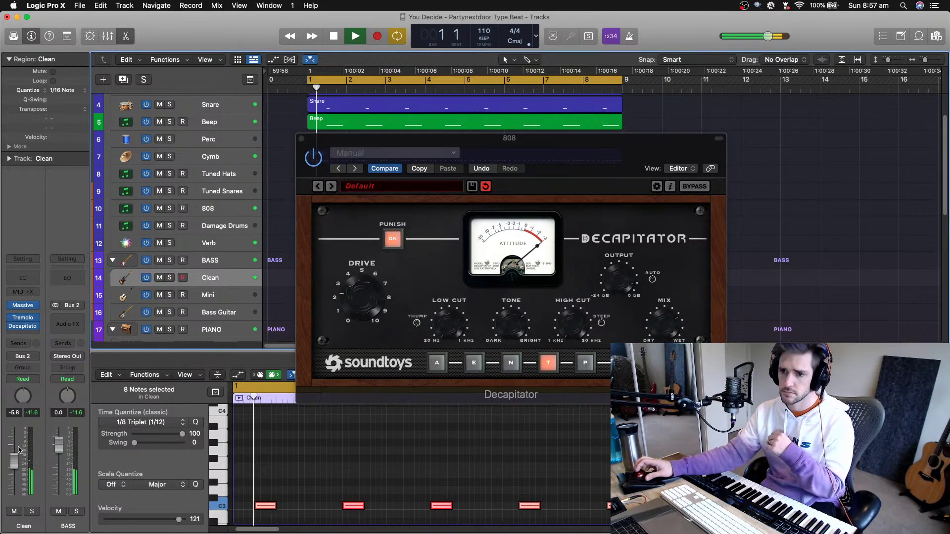
drag(15, 460, 15, 462)
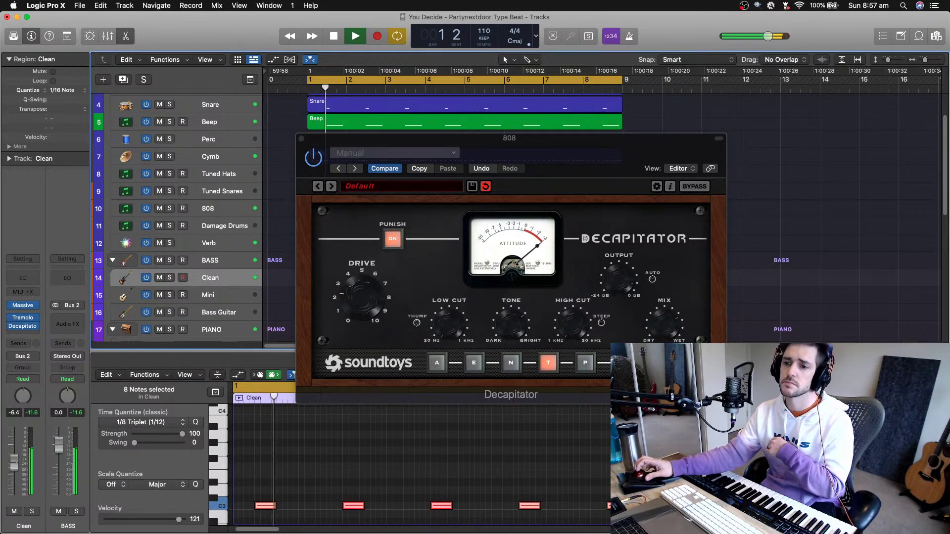
click(302, 139)
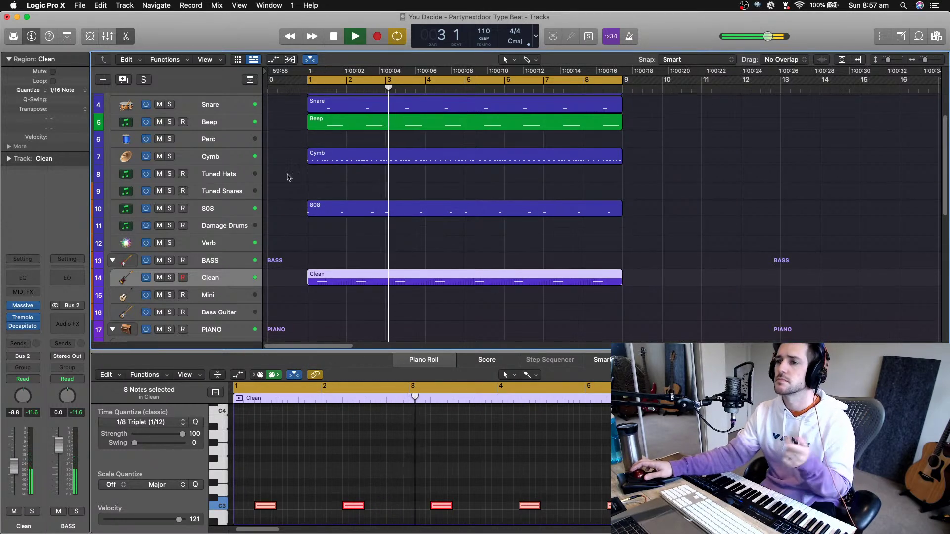
Overdub an additional part on the Cymb track while the eight-bar loop plays, and stop recording
scroll(332, 271, up, 3)
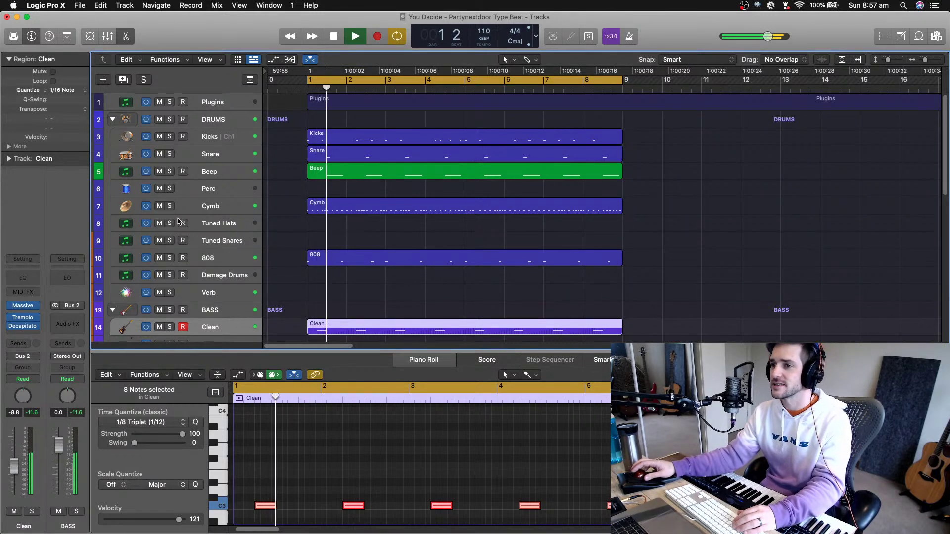
click(227, 207)
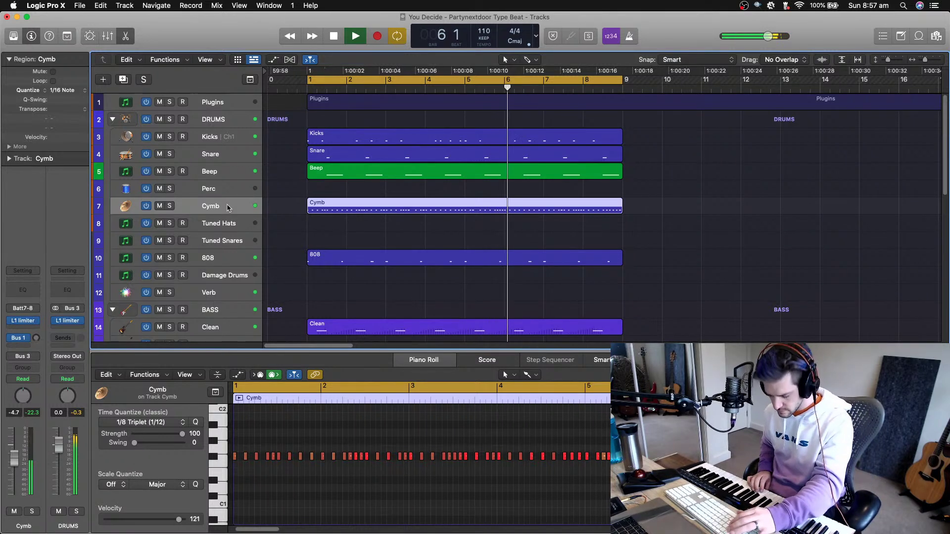
key(r)
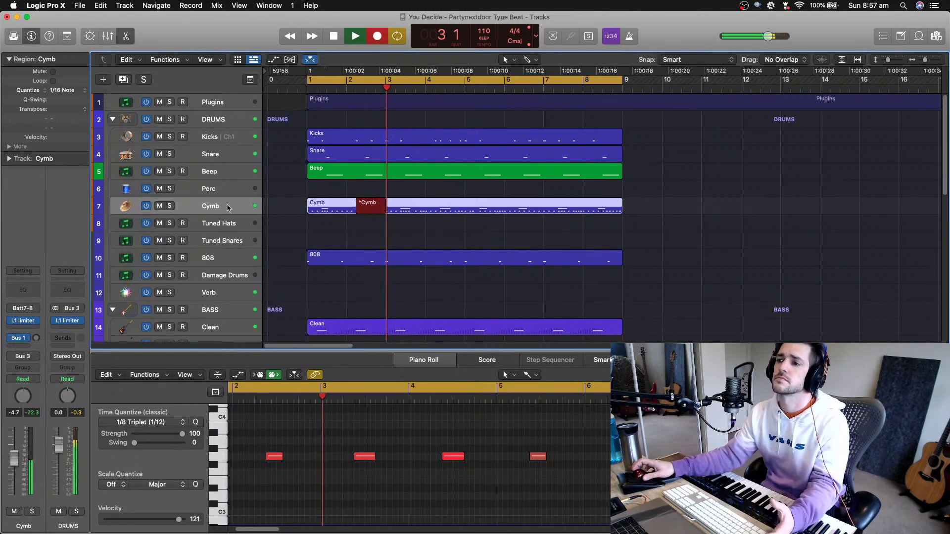
key(space)
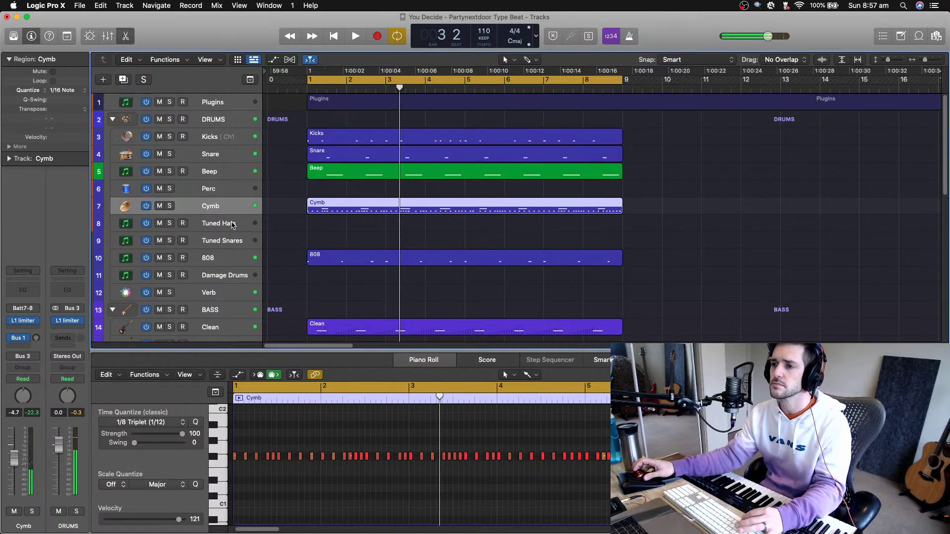
Play the loop with the Tuned Hats track selected and close the Piano Roll area to show more tracks
click(232, 225)
key(space)
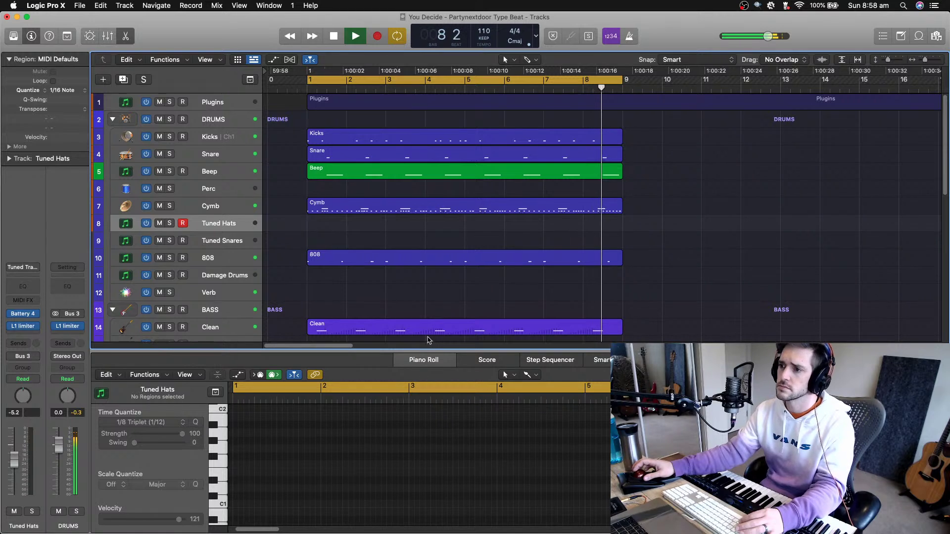
drag(425, 348, 427, 526)
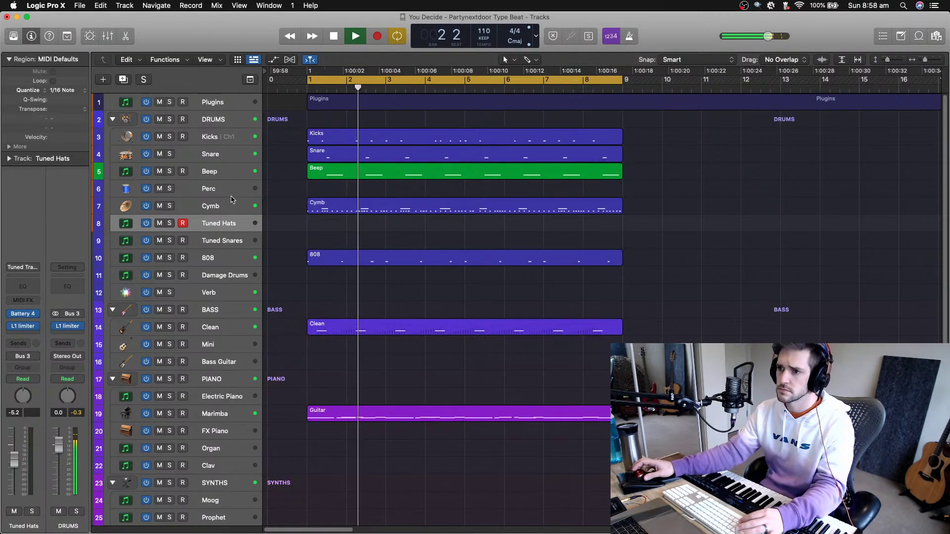
Listen to the 808 and Clean tracks in the loop and lower the Clean track's volume to -10.6 dB
click(215, 259)
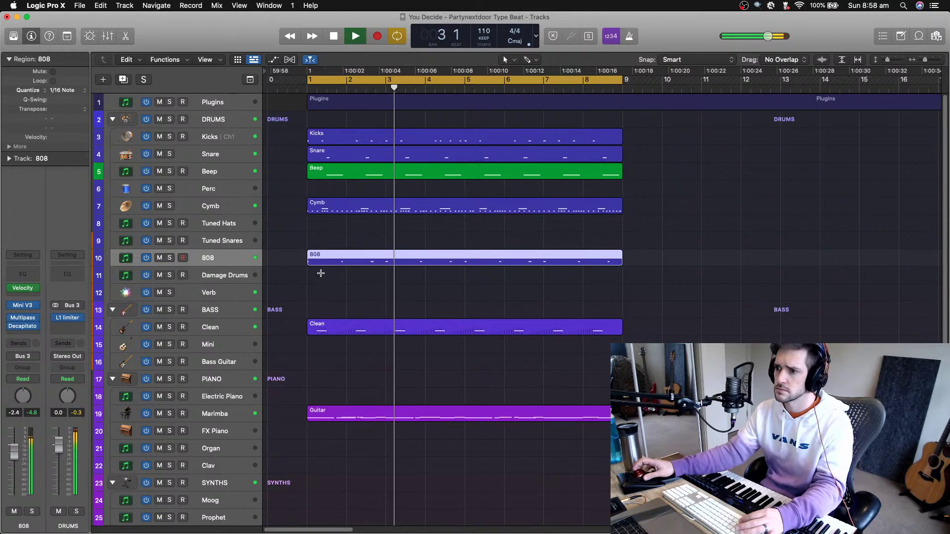
key(space)
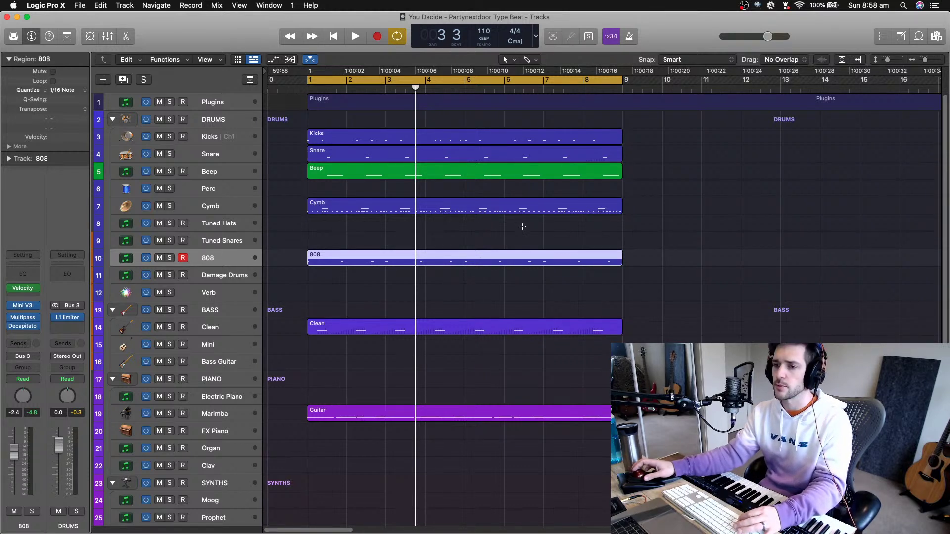
key(space)
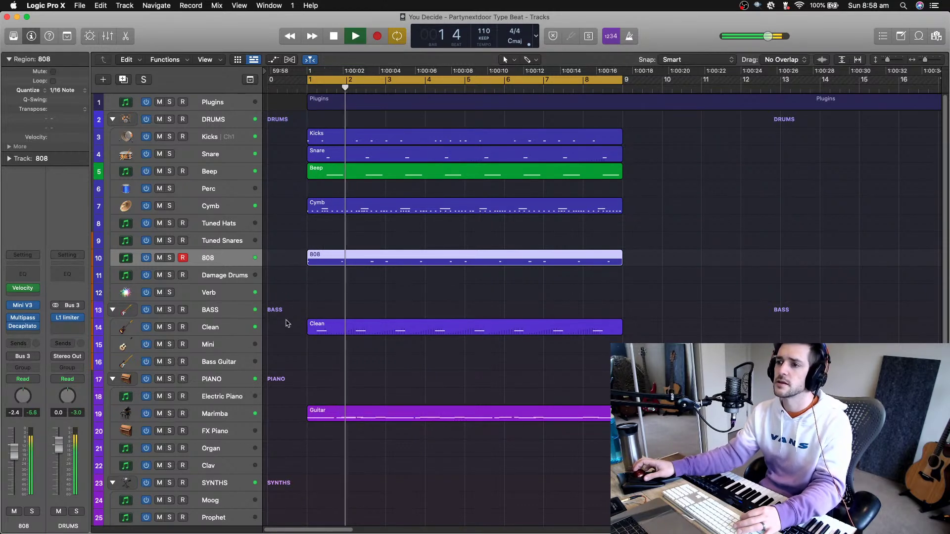
click(204, 329)
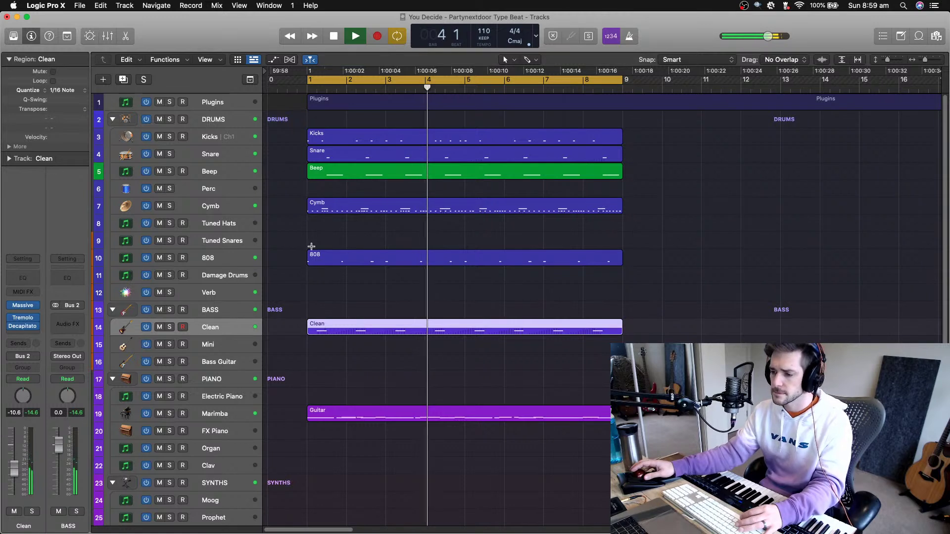
key(space)
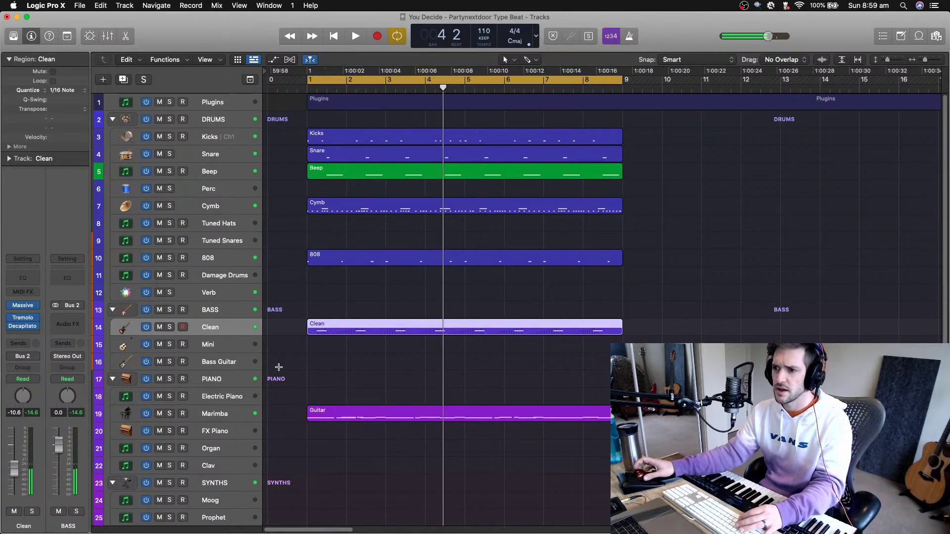
With the Guitar track in the SYNTHS group soloed, raise Wear in its iZotope Vinyl to near maximum, close the plug-in and end the solo
scroll(221, 421, down, 3)
click(214, 460)
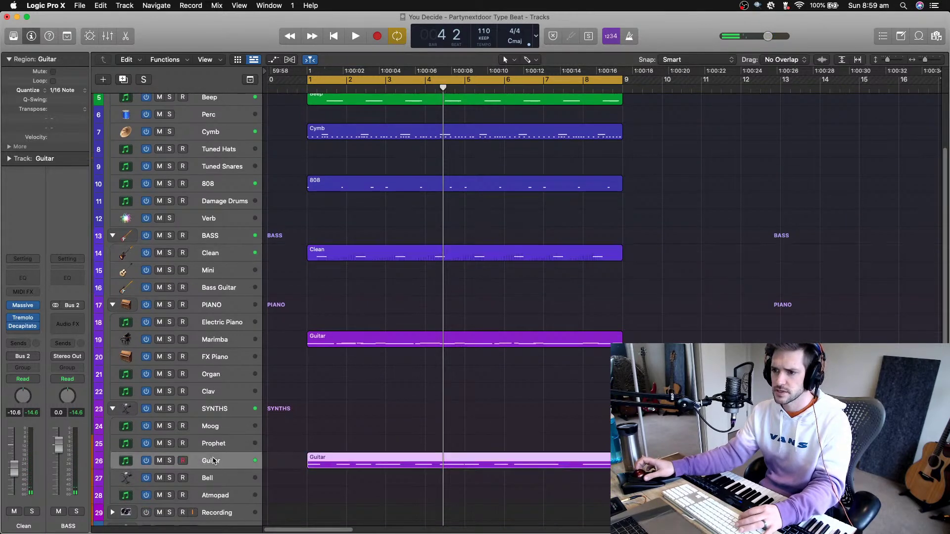
click(171, 461)
key(space)
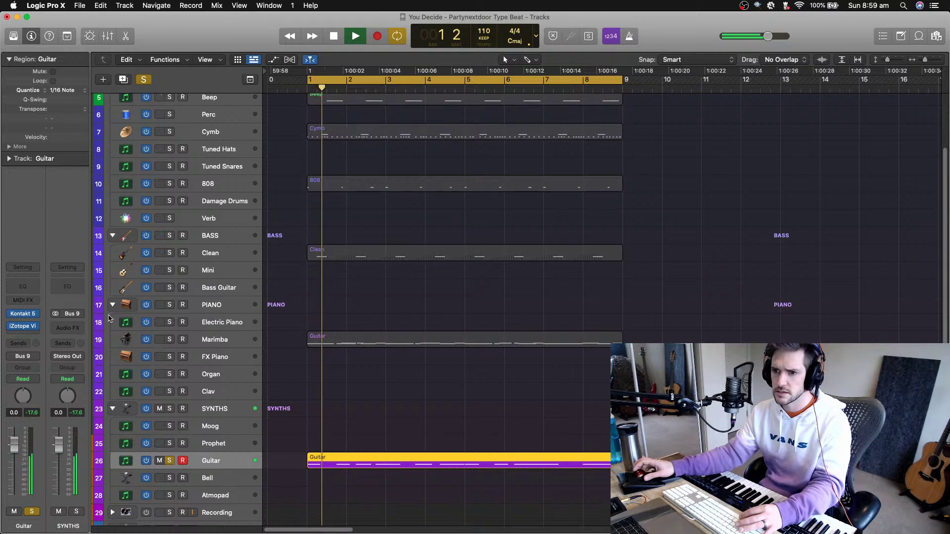
click(21, 326)
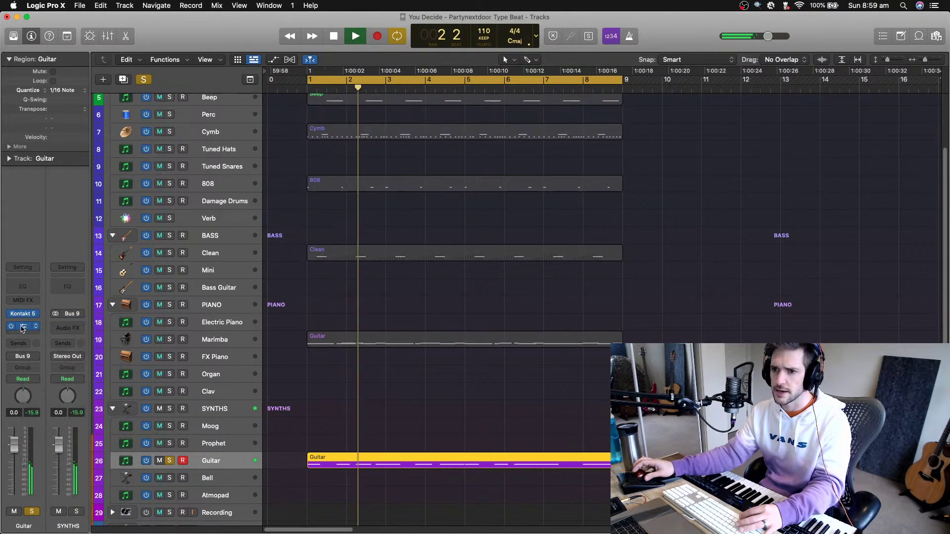
click(23, 329)
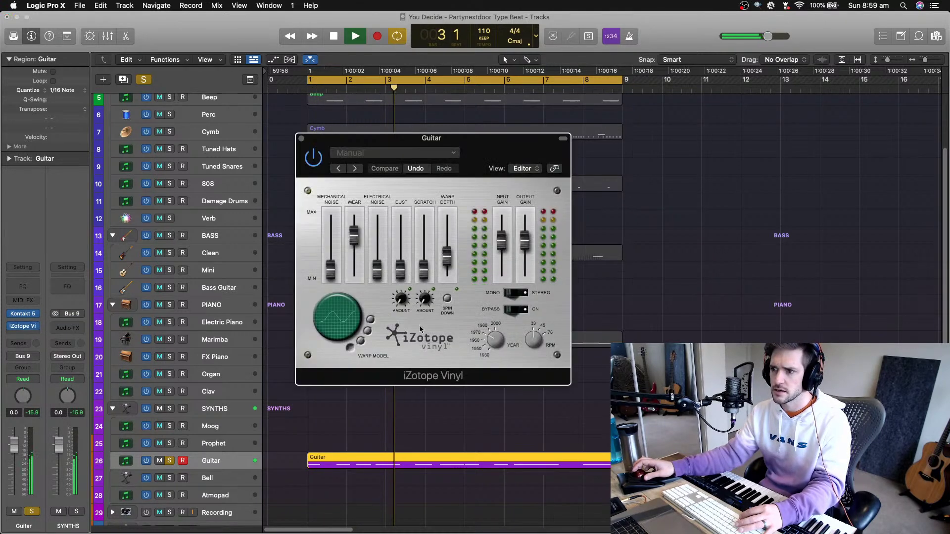
drag(353, 234, 350, 222)
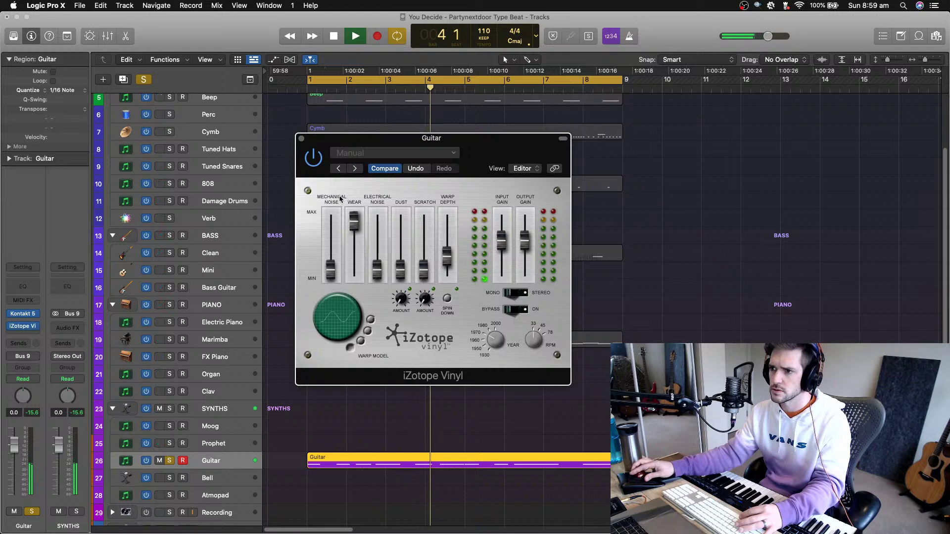
click(301, 139)
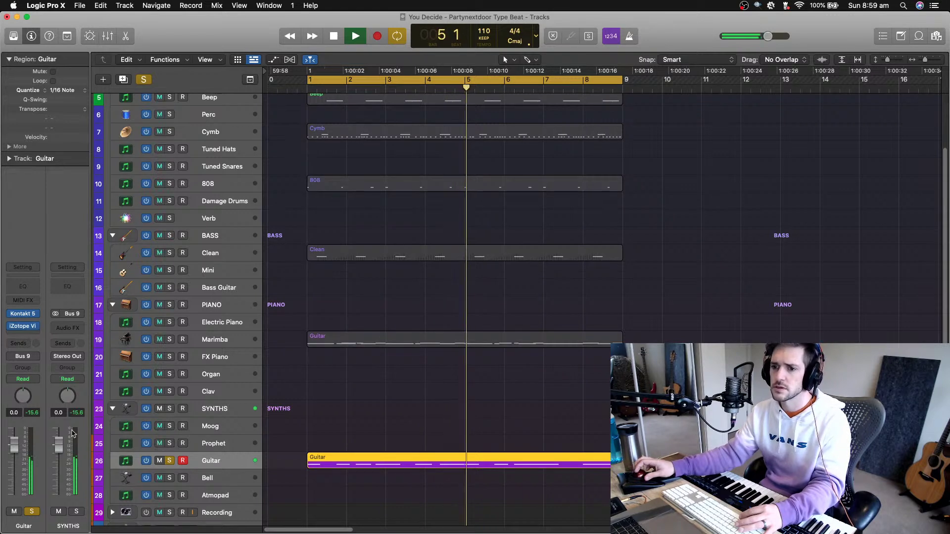
click(33, 511)
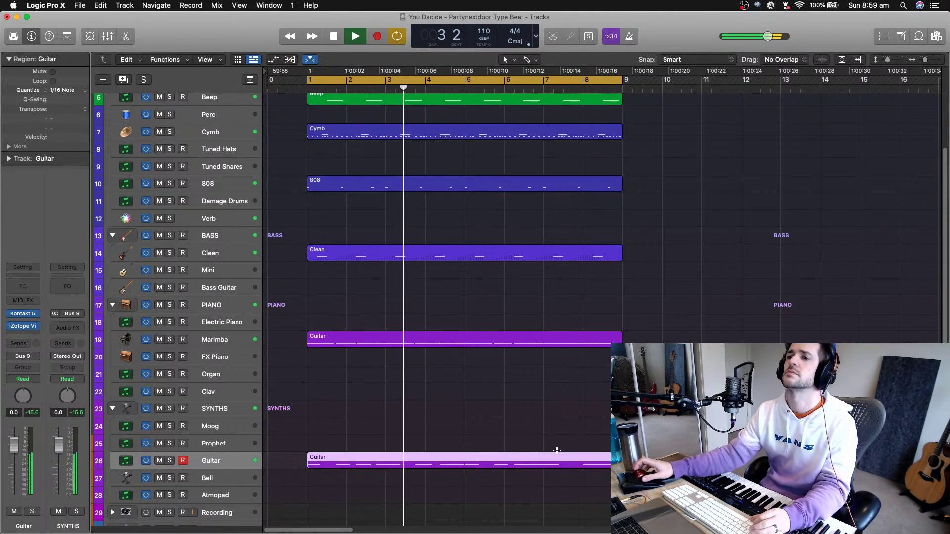
Shrink the track heights so the whole track list fits and lower the 808 track's volume to -5.1 dB
key(super+Up)
key(super+Up)
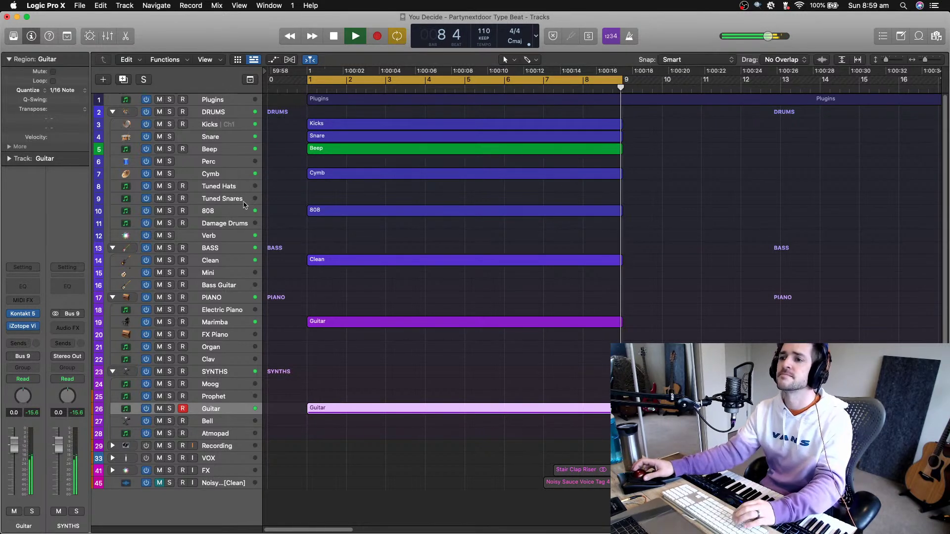
click(222, 212)
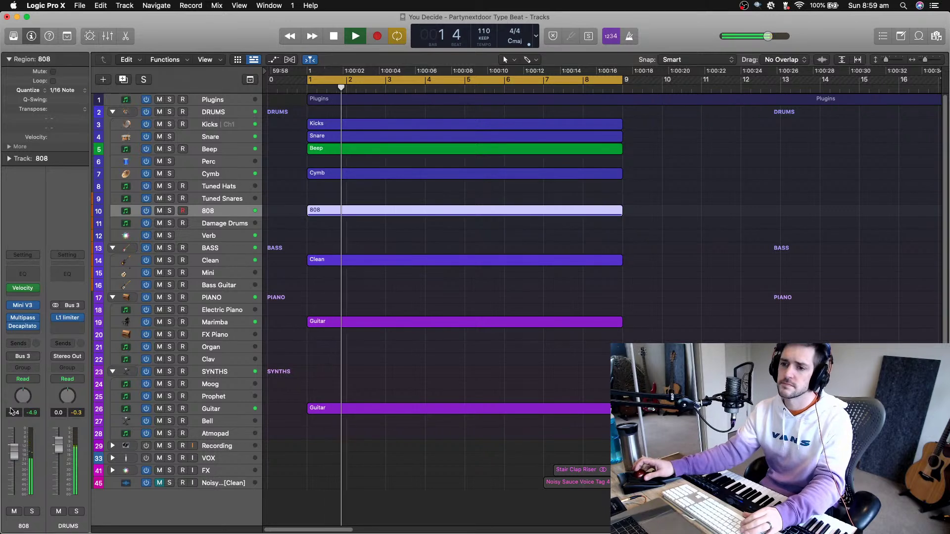
drag(11, 447, 11, 460)
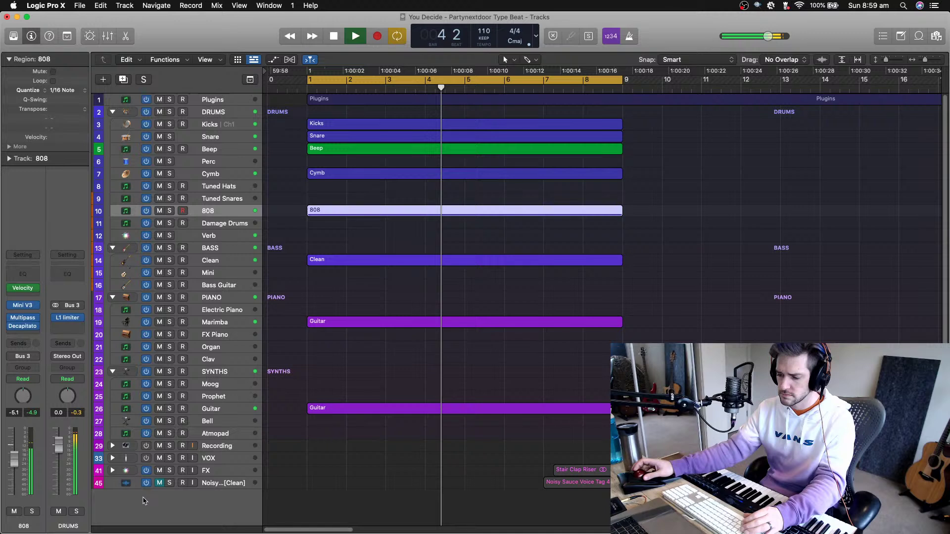
Balance the melody tracks during playback, setting Marimba to -4.9 dB and the SYNTHS Guitar track to -2.8 dB
click(213, 407)
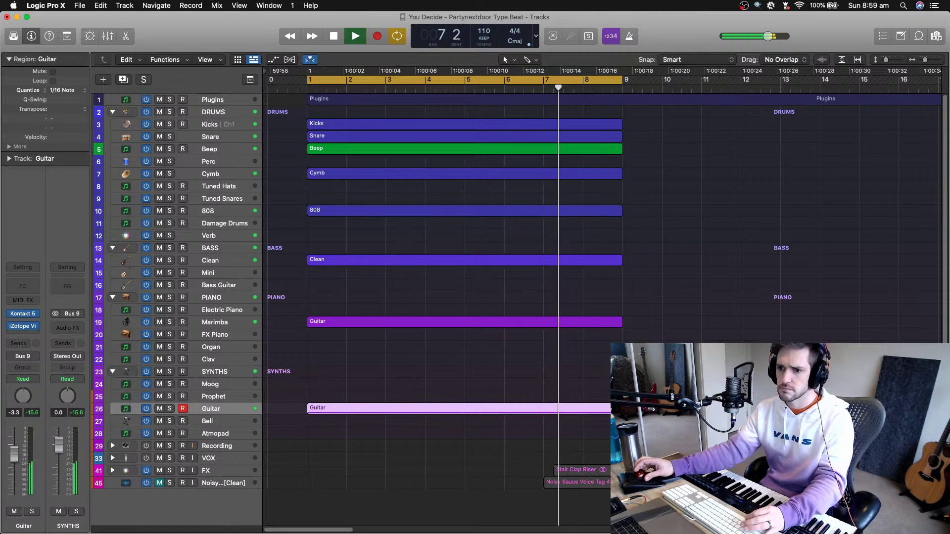
click(220, 323)
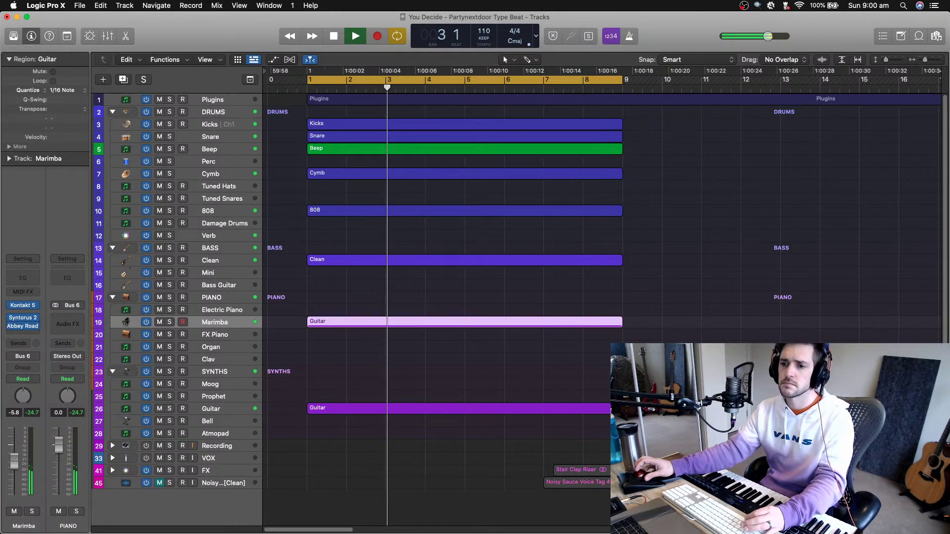
click(220, 409)
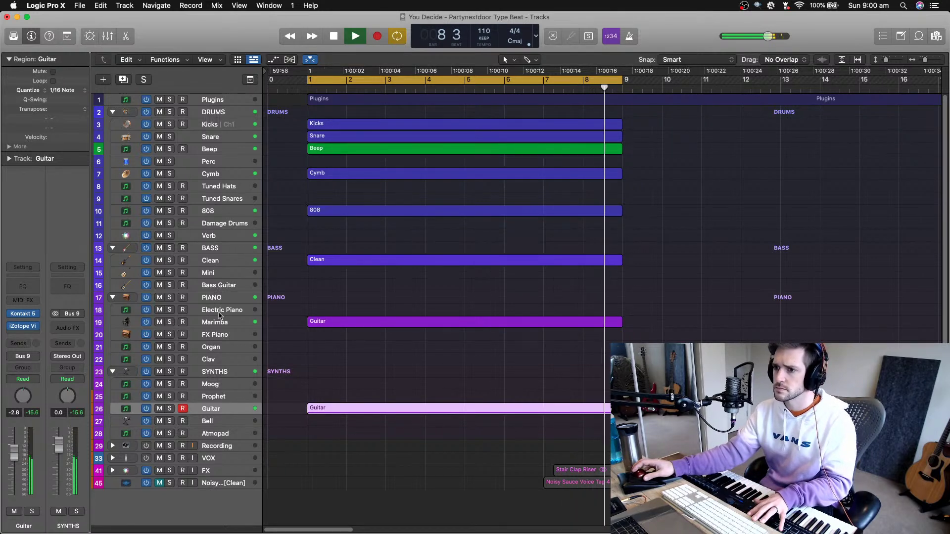
Record a part on the FX Piano track over bars 1 to 8, lower its volume to -9.2 dB and save the project
click(217, 335)
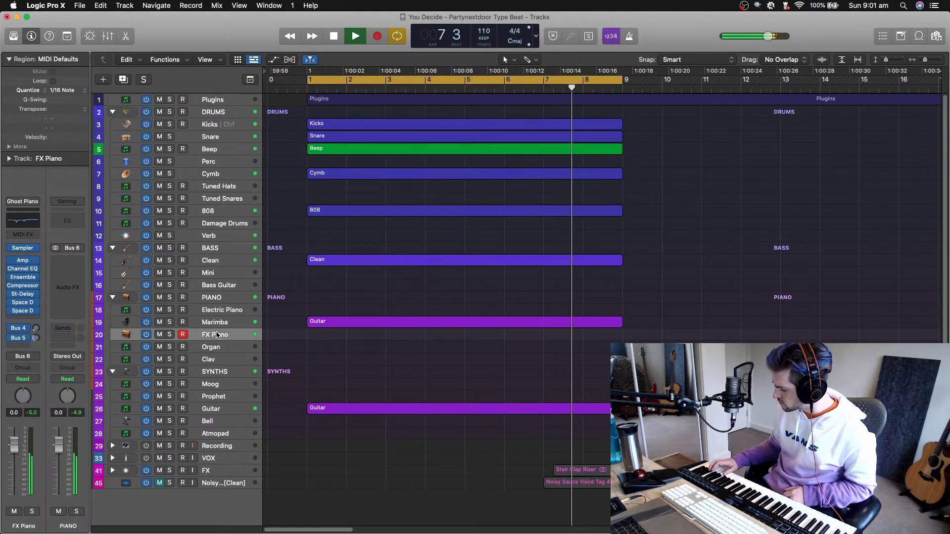
key(space)
key(r)
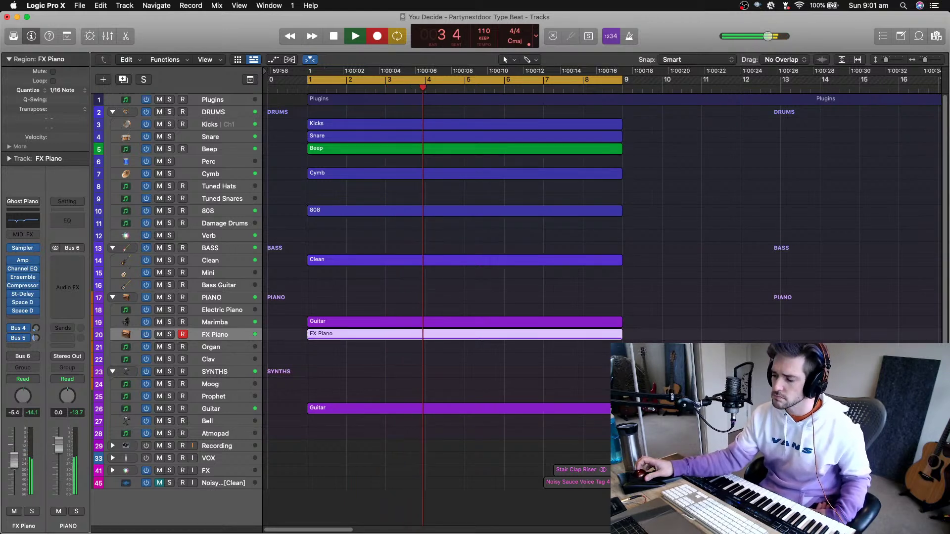
drag(14, 460, 14, 464)
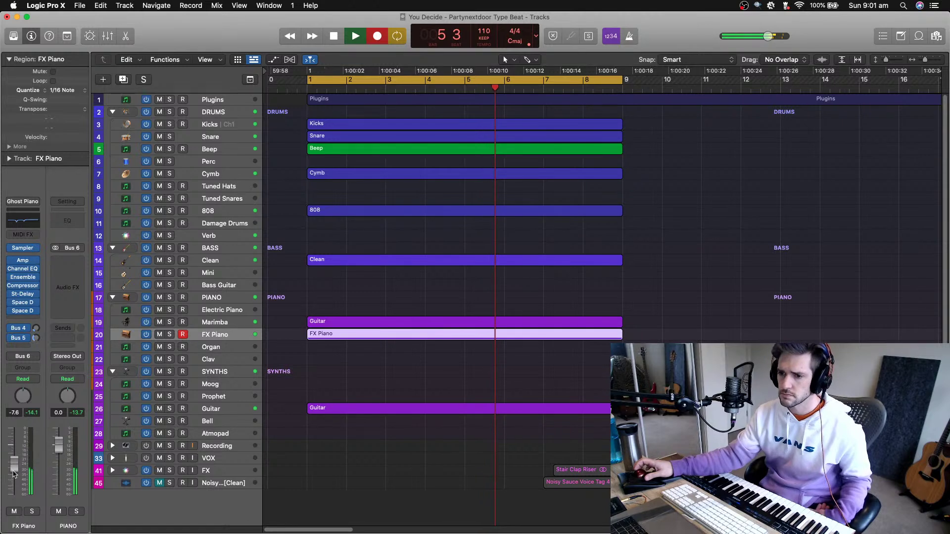
drag(14, 465, 14, 467)
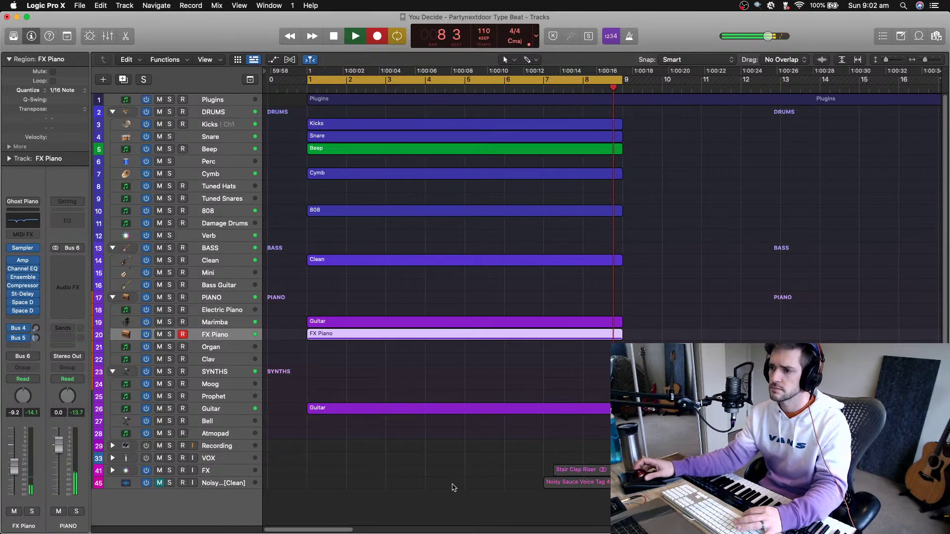
key(space)
key(super+s)
Copy all the eight-bar regions to start at bar 5, keeping bars 1 to 4 of the originals in front
click(432, 468)
drag(432, 468, 568, 128)
mouse_move(407, 101)
mouse_down()
mouse_move(418, 198)
mouse_move(410, 210)
mouse_up()
key(super+z)
Delete the drum, 808, Clean, Marimba and FX Piano regions in bars 1 to 4, keeping only the SYNTHS Guitar region
drag(385, 115, 397, 282)
right_click(397, 282)
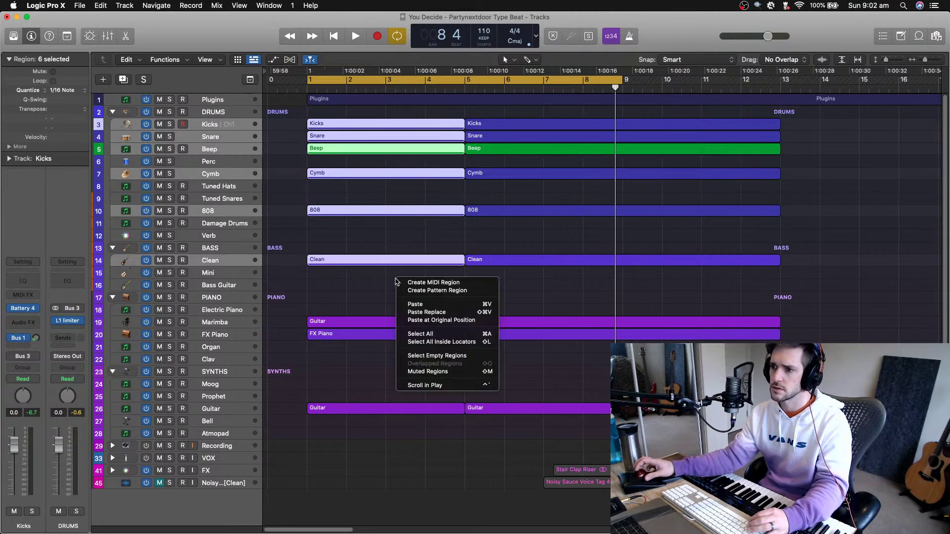
key(Escape)
key(Delete)
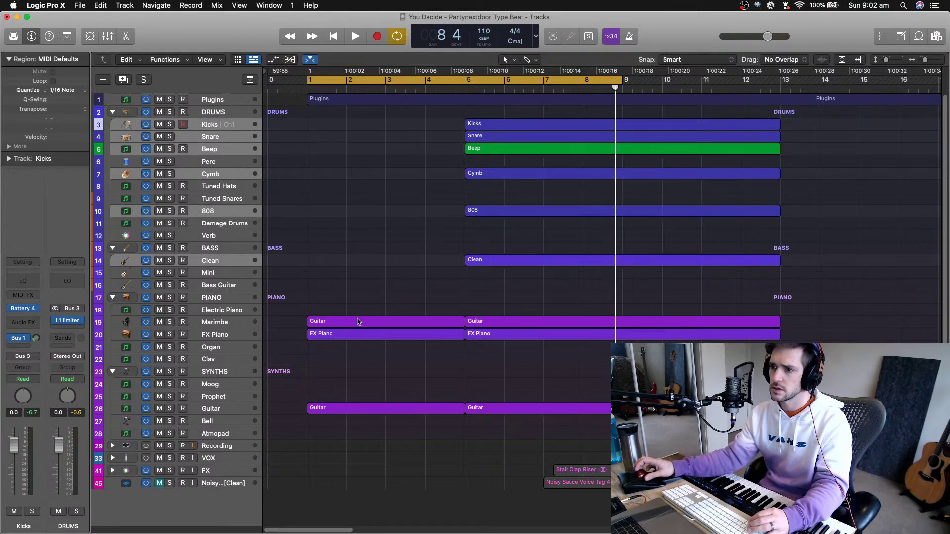
drag(360, 310, 361, 336)
key(Delete)
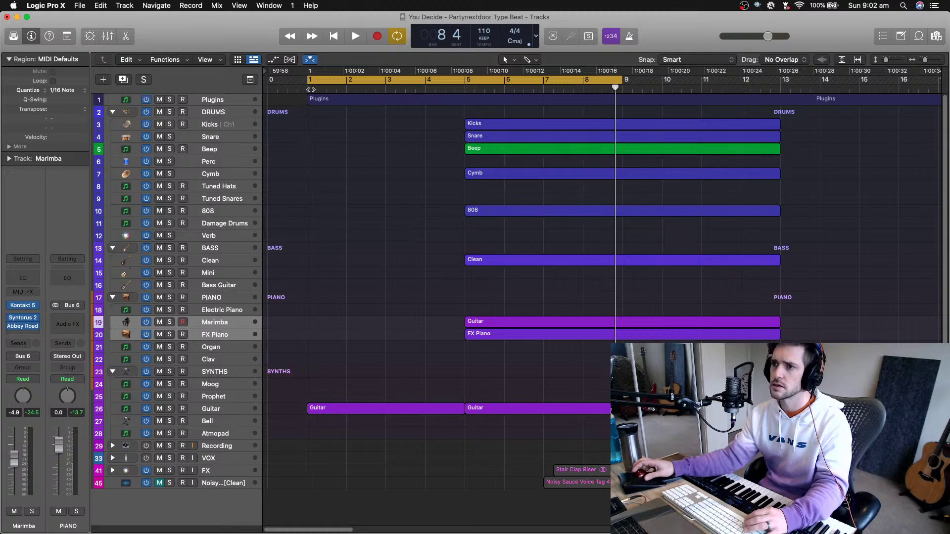
Play the Guitar intro from bar 1 into the full section at bar 5 with cycle mode turned off, and stop
key(space)
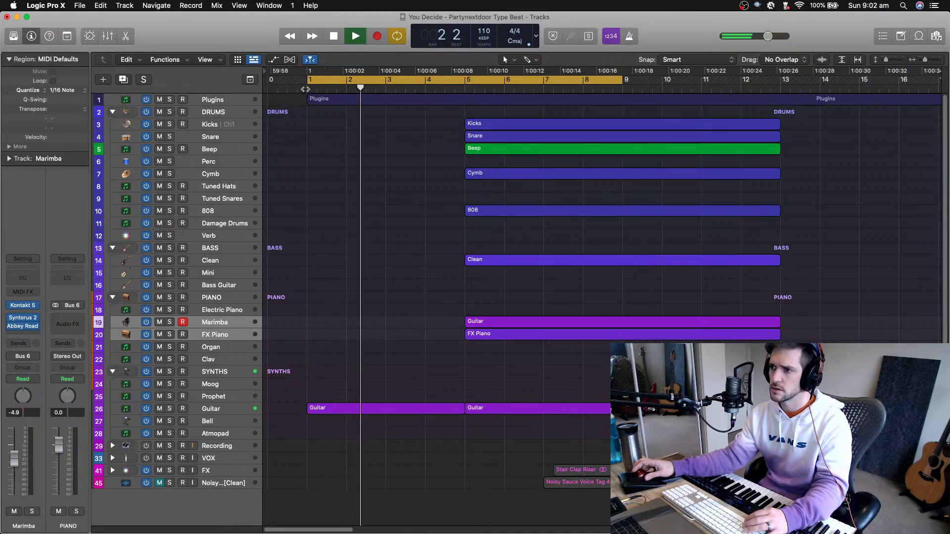
click(396, 81)
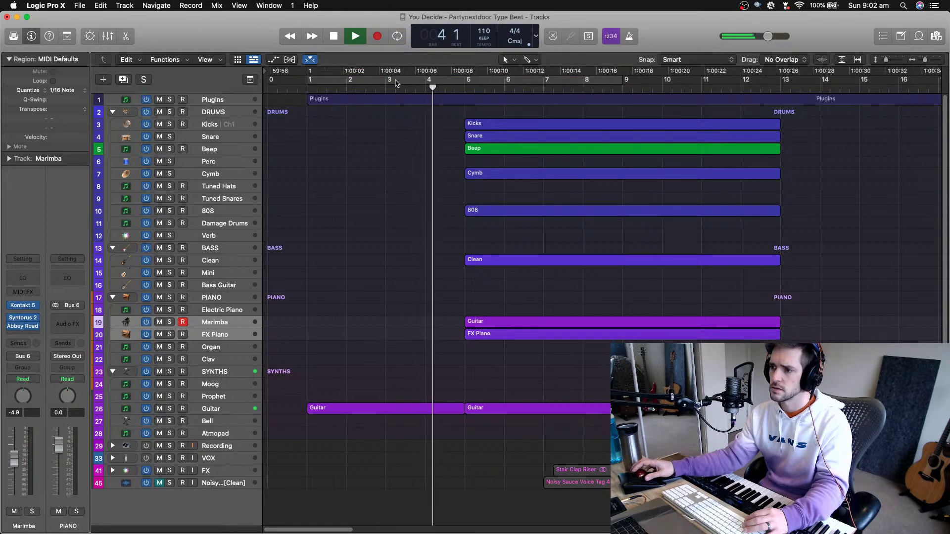
key(space)
Replace the SYNTHS Guitar intro in bars 1 to 4 with a copy of the eight-bar Guitar region's last four bars and play it
click(516, 406)
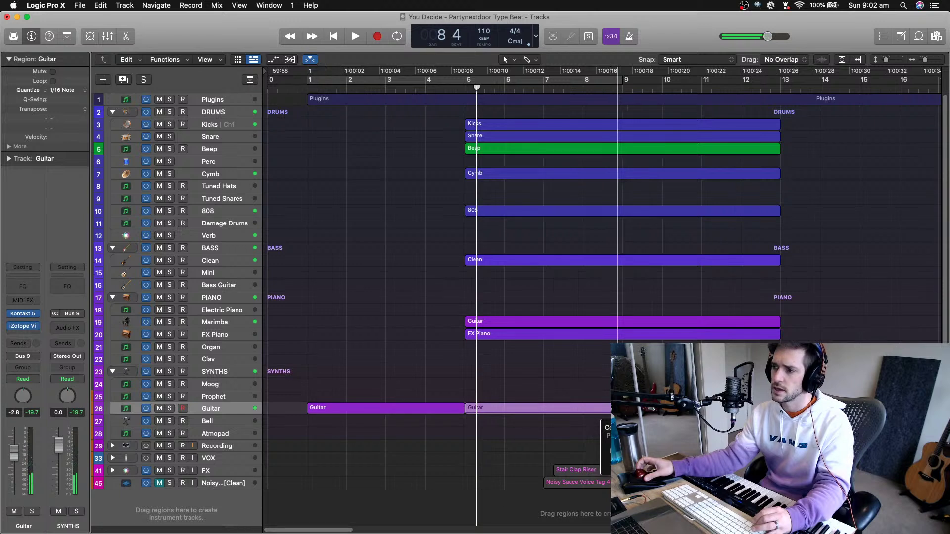
drag(674, 411, 522, 410)
mouse_move(316, 409)
mouse_down()
mouse_move(317, 384)
mouse_move(316, 414)
mouse_up()
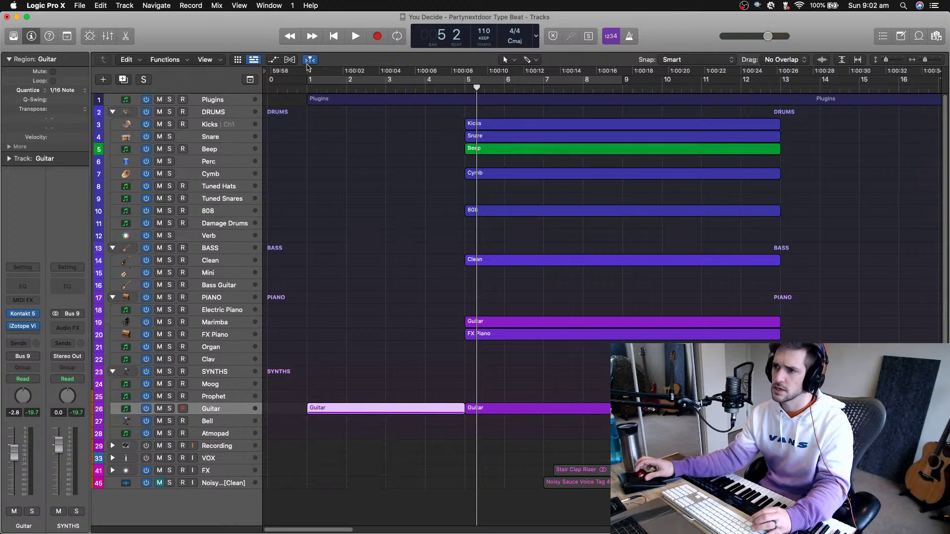
click(308, 88)
key(space)
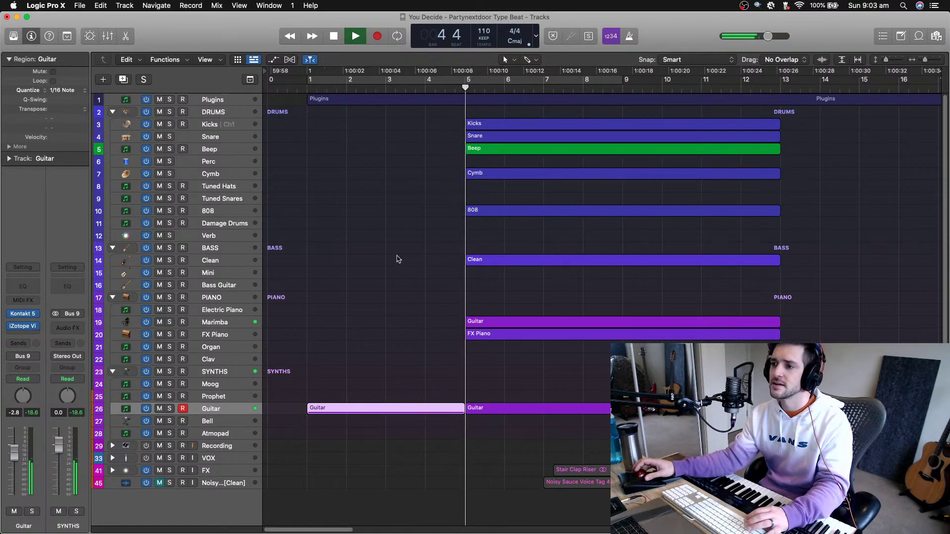
key(space)
Remove the stray short high note at bar 3 of the Guitar intro and its counterpart in the eight-bar Guitar region
double_click(423, 409)
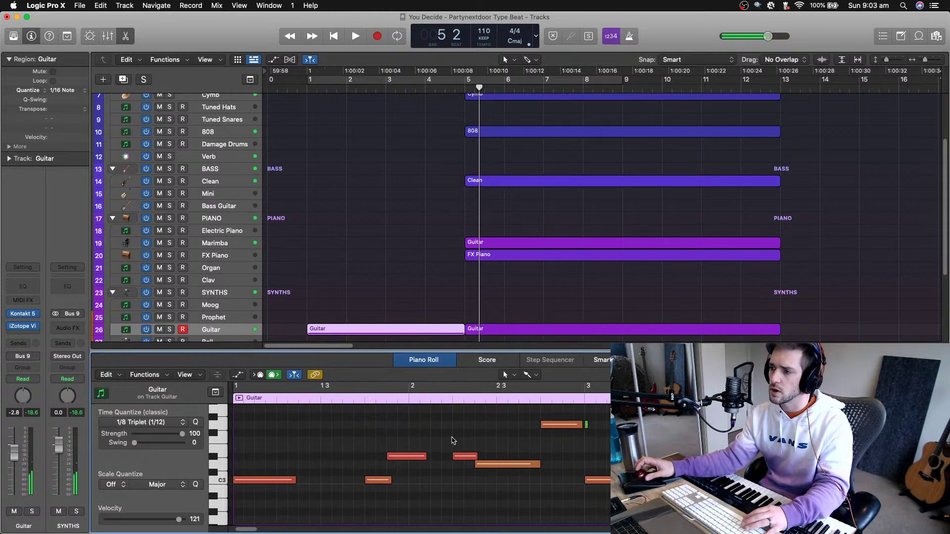
key(super+Left)
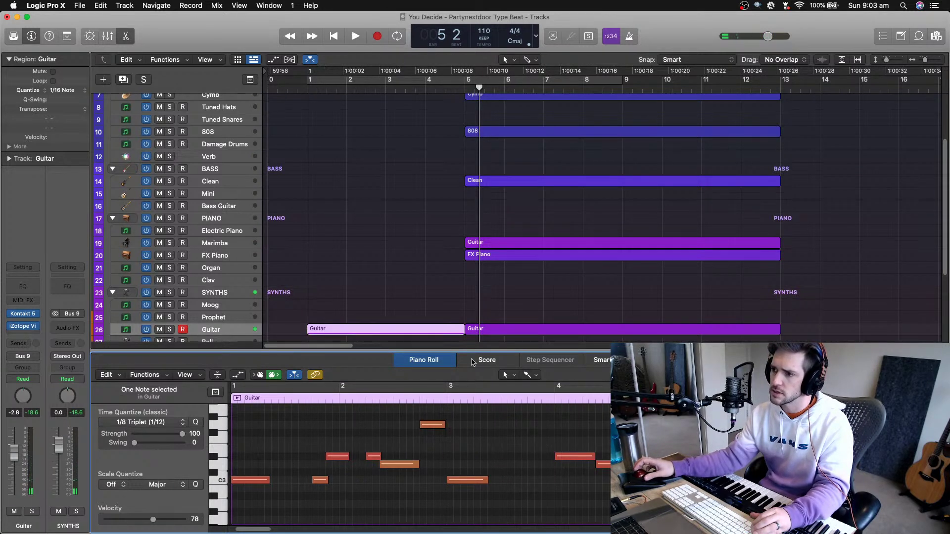
click(490, 331)
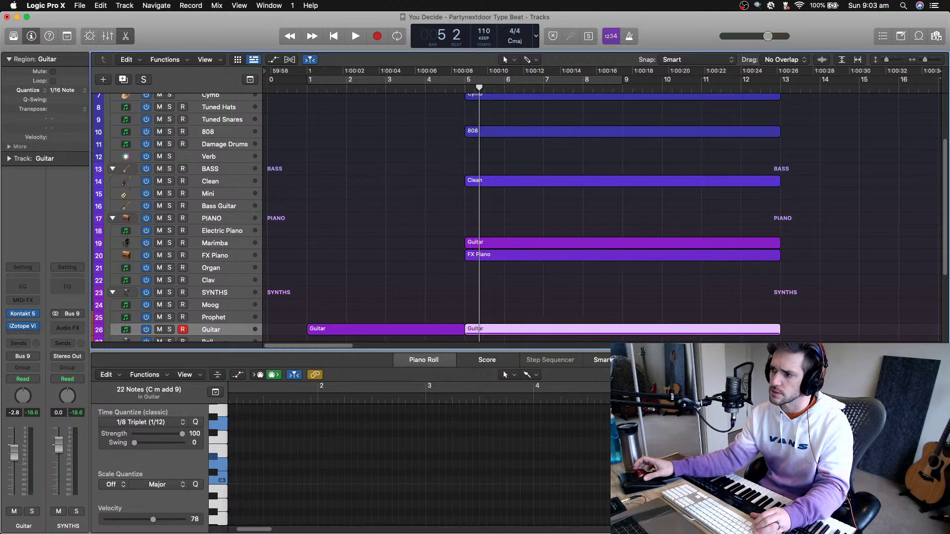
scroll(419, 460, right, 10)
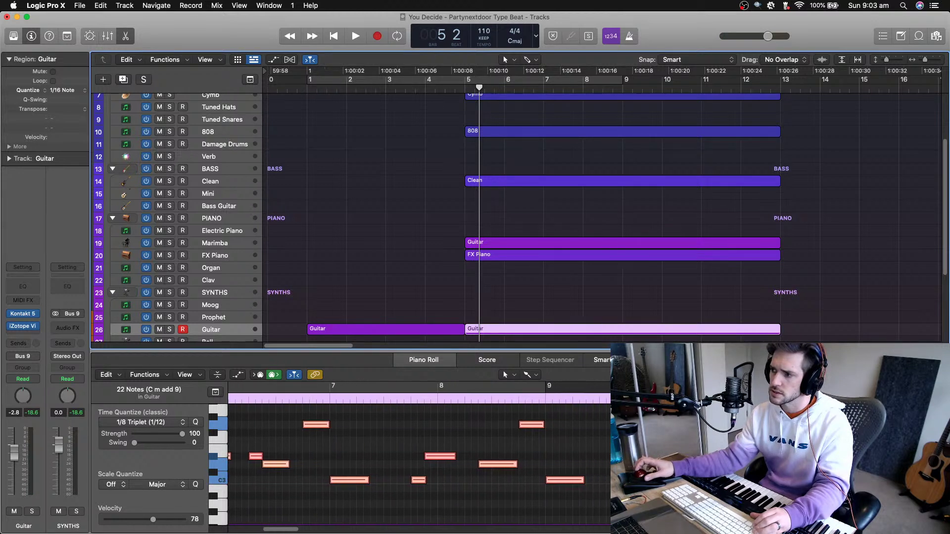
click(390, 443)
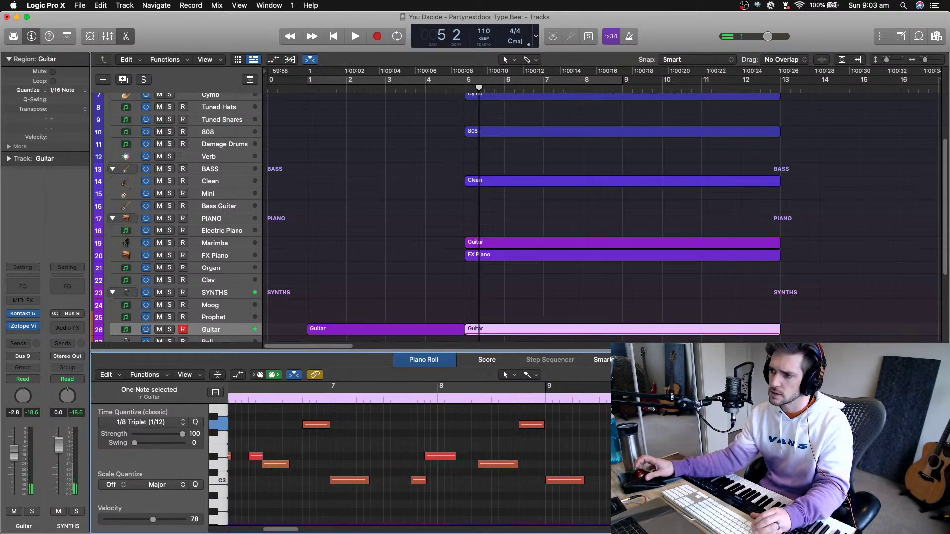
Play the transition from bar 3 and the whole Guitar intro from bar 1 into the full section at bar 5
click(385, 89)
key(space)
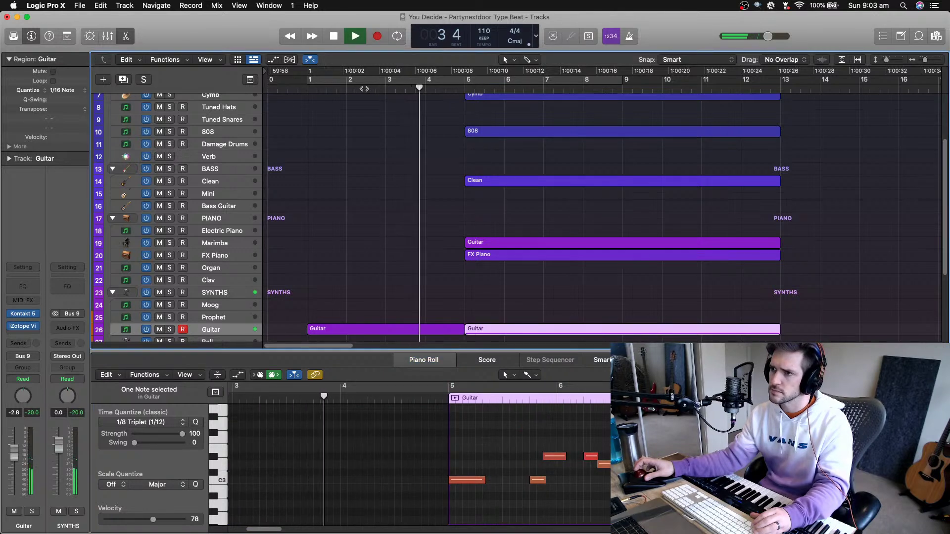
click(374, 332)
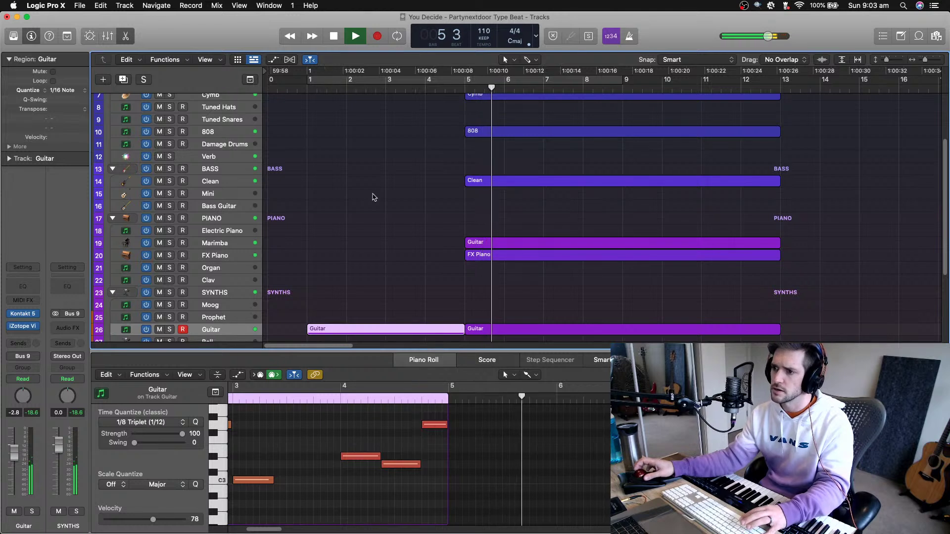
key(space)
key(Return)
key(space)
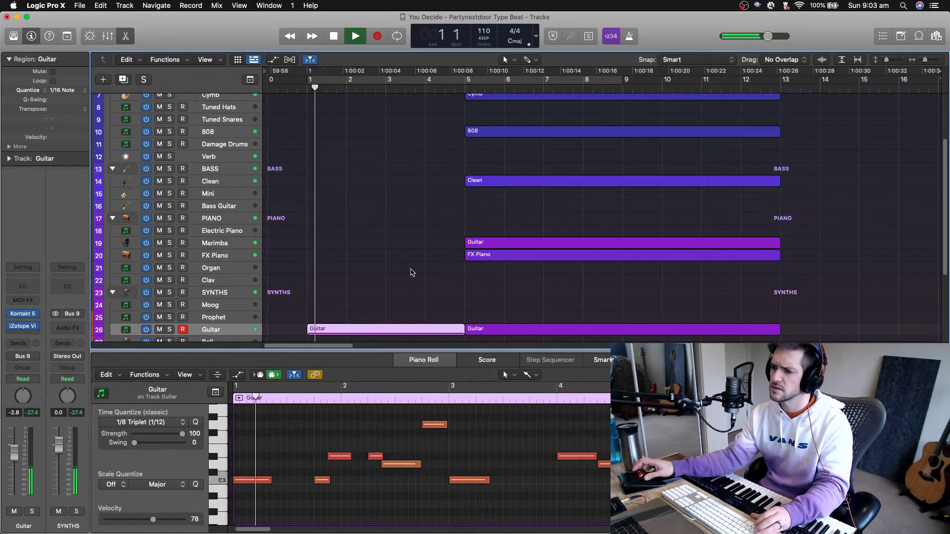
scroll(470, 448, down, 4)
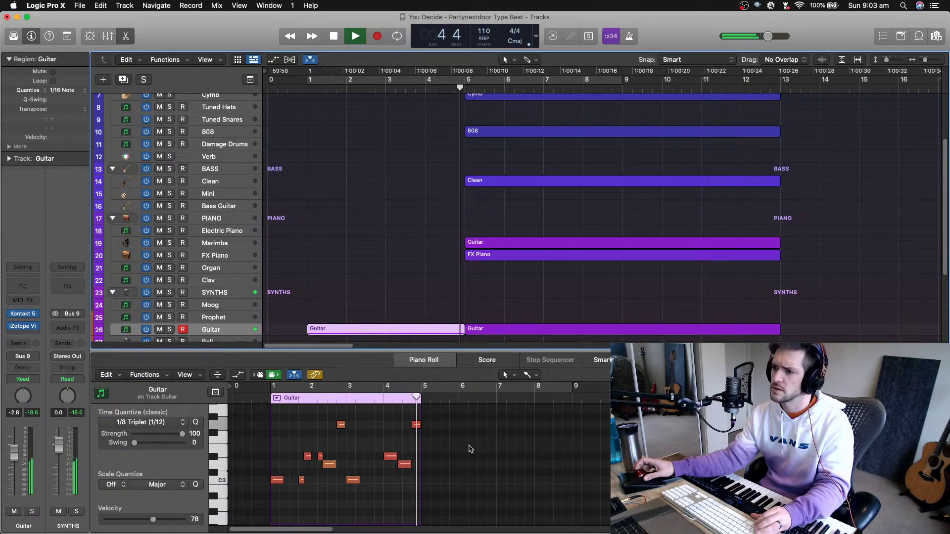
Close the note editor and repeat all nine regions of bars 5 to 12 so the copies start at bar 13
ctrl+alt+click(539, 286)
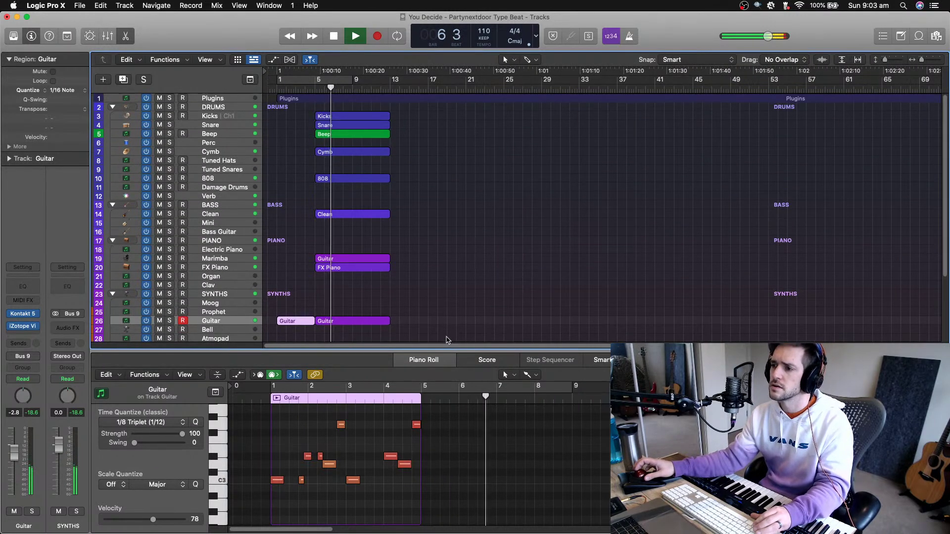
drag(447, 352, 453, 422)
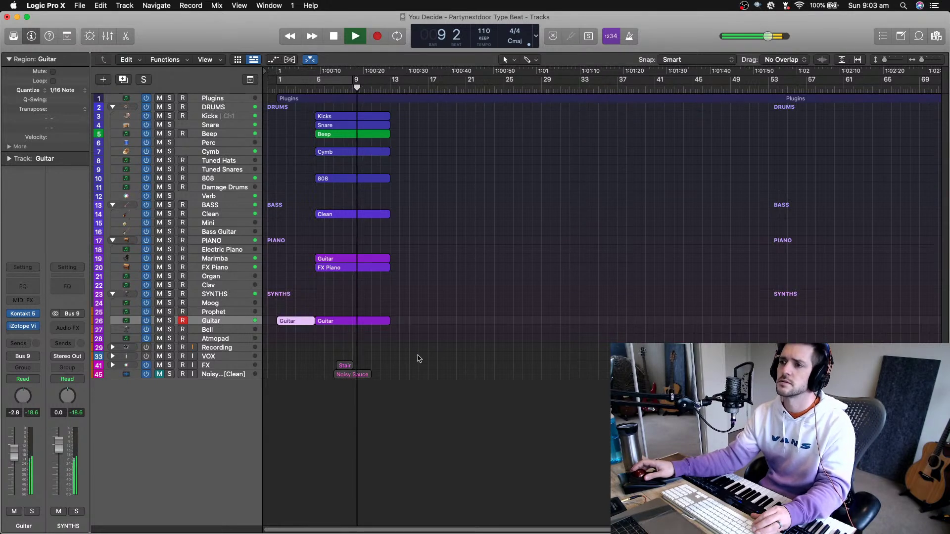
click(404, 333)
drag(414, 346, 350, 118)
key(super+r)
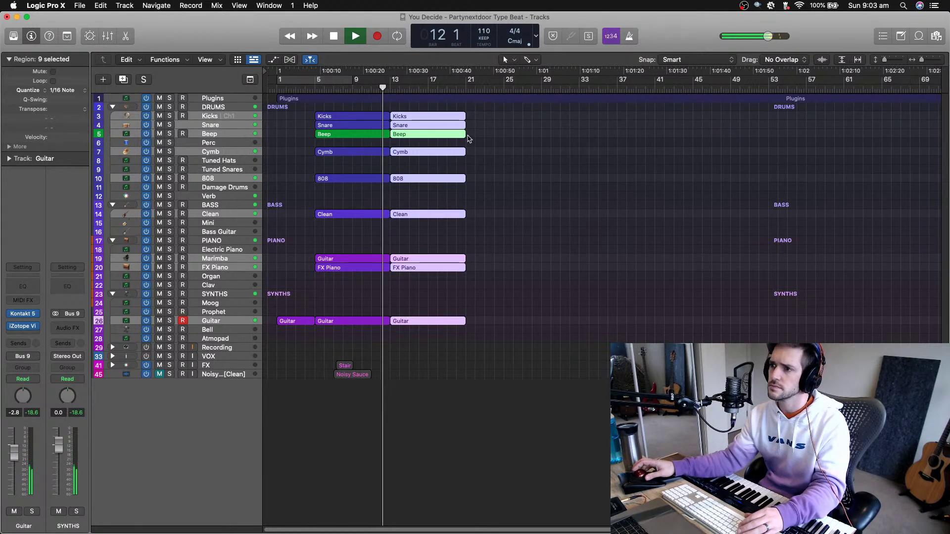
Delete the Kicks, Snare, Cymb and FX Piano regions from the section at bars 13 to 20
drag(473, 115, 456, 135)
key(Delete)
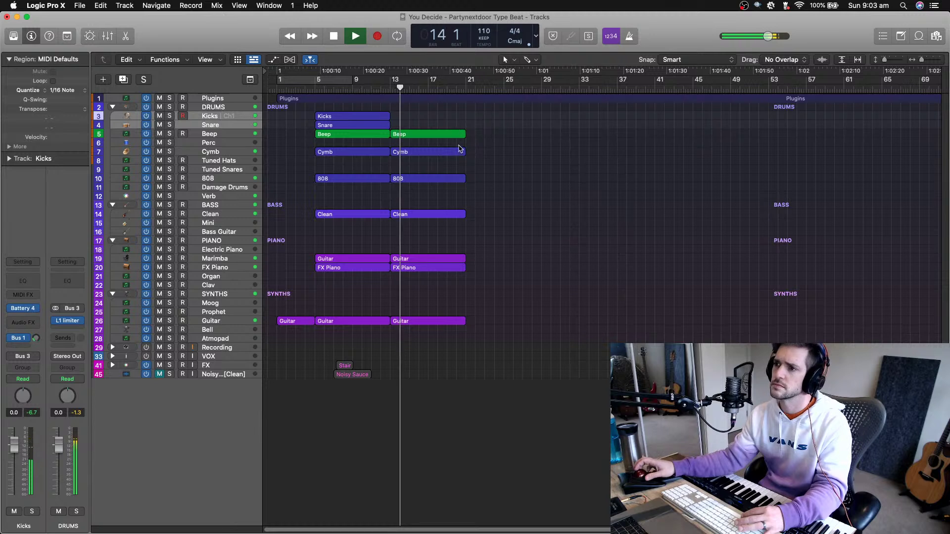
click(458, 152)
key(Delete)
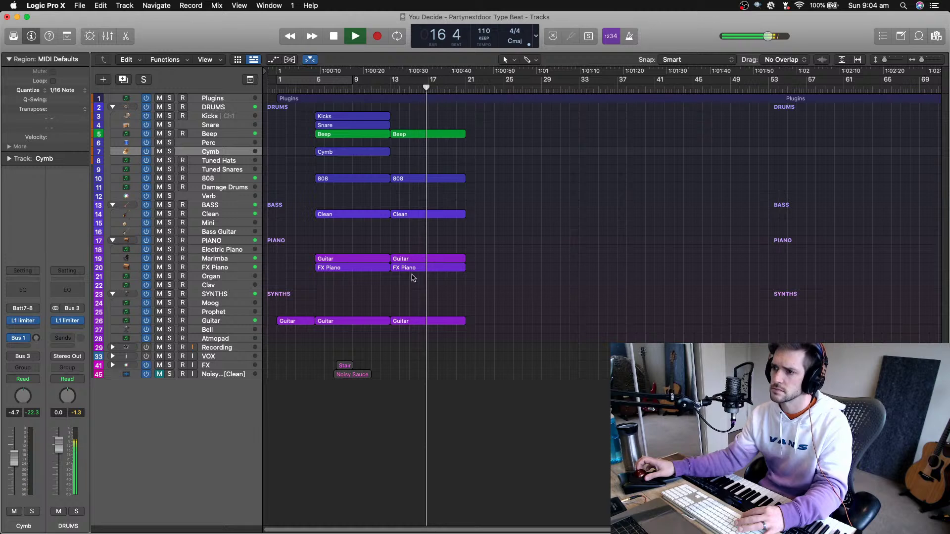
click(410, 268)
key(Delete)
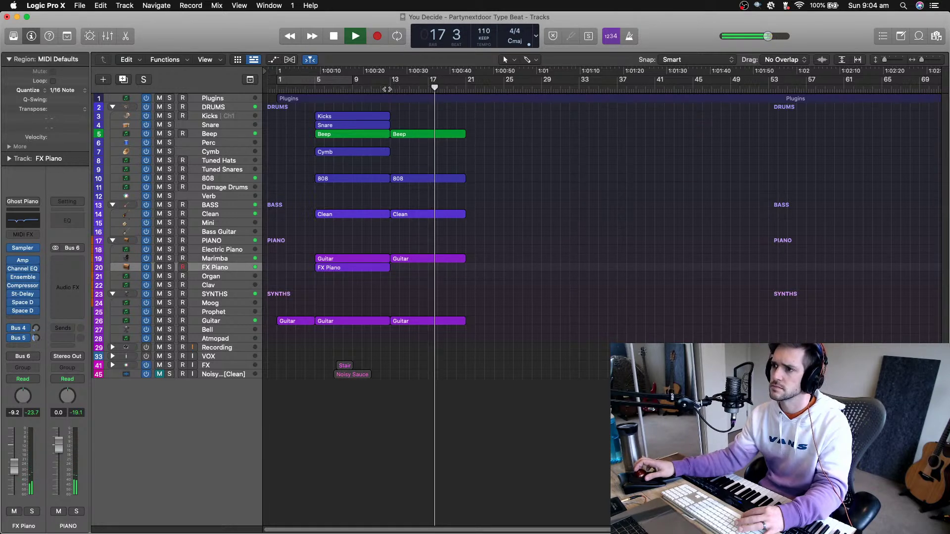
Replay the section from about bar 13 and delete its Clean bass region
click(387, 89)
key(space)
key(space)
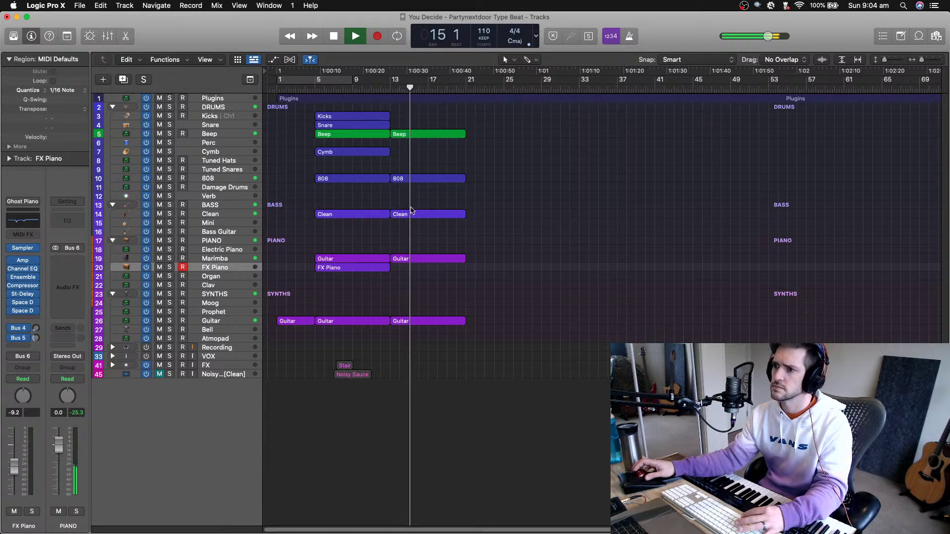
click(418, 215)
key(Delete)
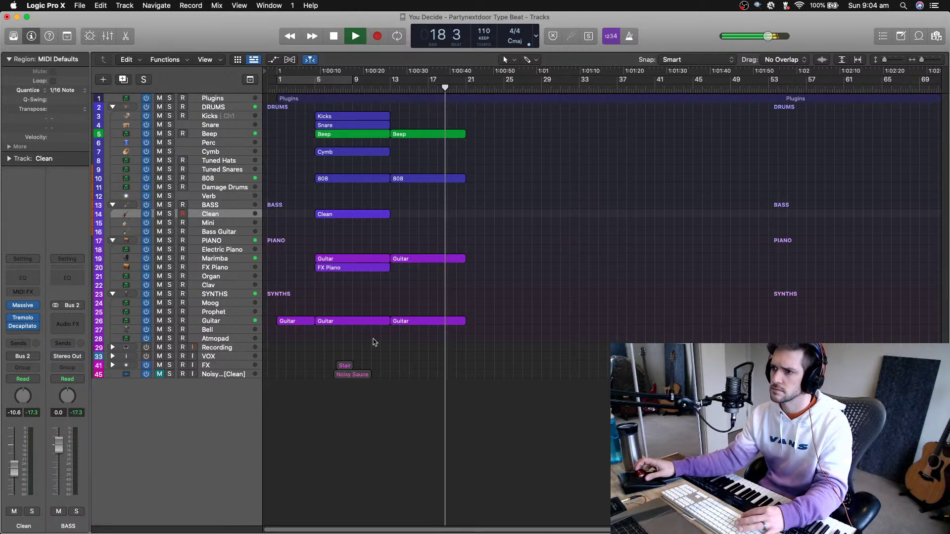
Repeat the Beep, 808, Marimba and SYNTHS Guitar regions of bars 13 to 20 at bar 21 and stop playback
drag(425, 355, 417, 125)
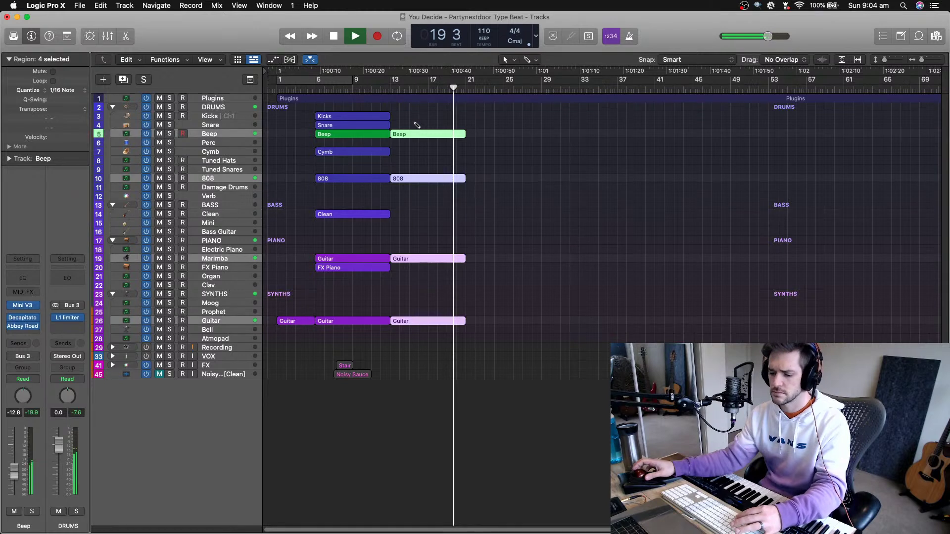
key(super+r)
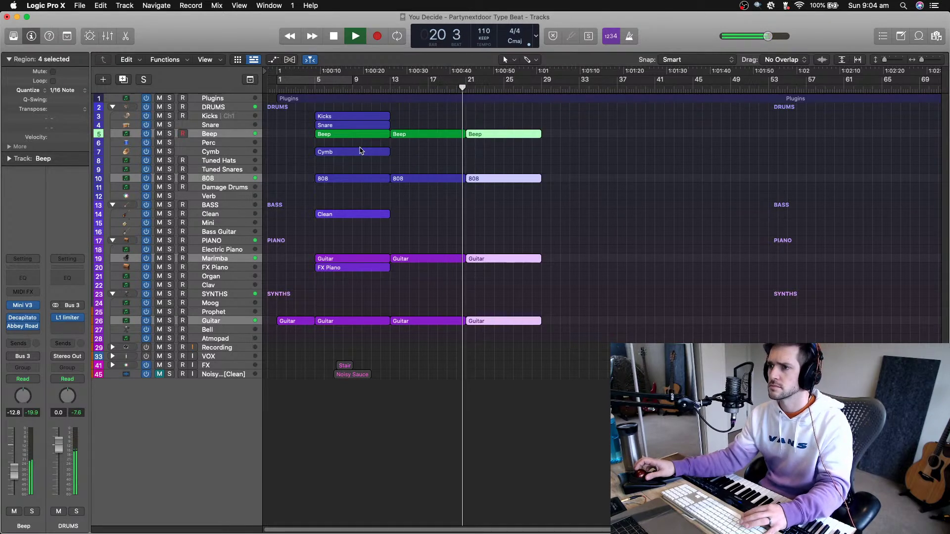
key(space)
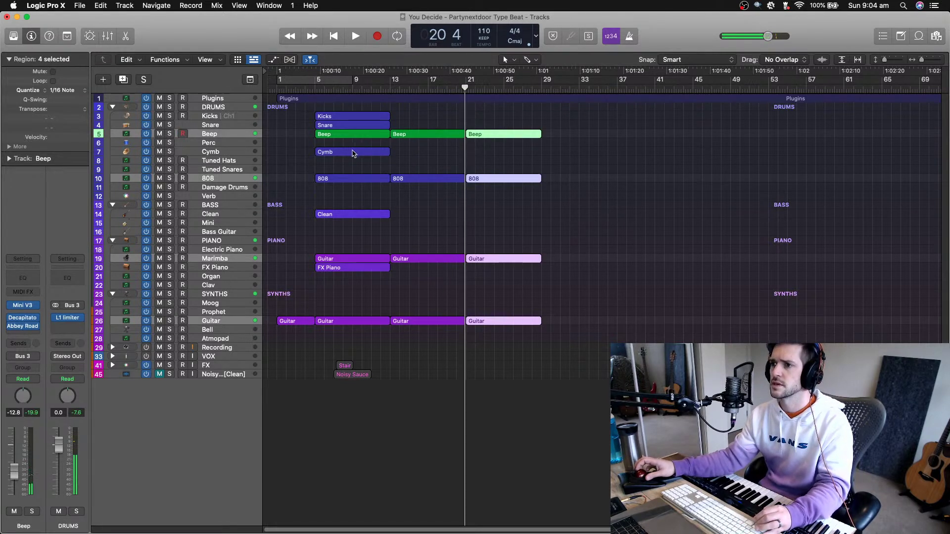
Copy the Cymb, Kicks and Snare regions from bar 5 to bar 21 and play the section from bar 21
drag(354, 153, 501, 155)
drag(348, 121, 500, 120)
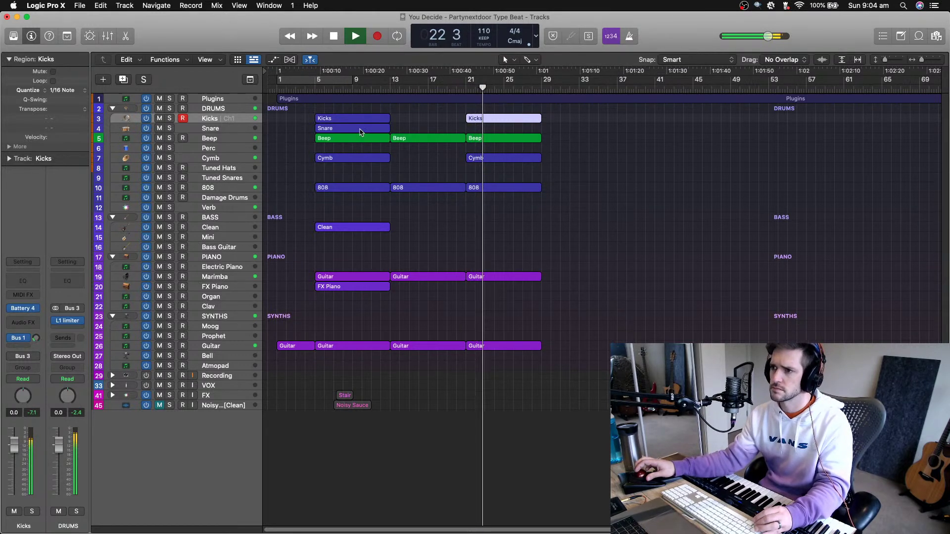
drag(360, 132, 511, 128)
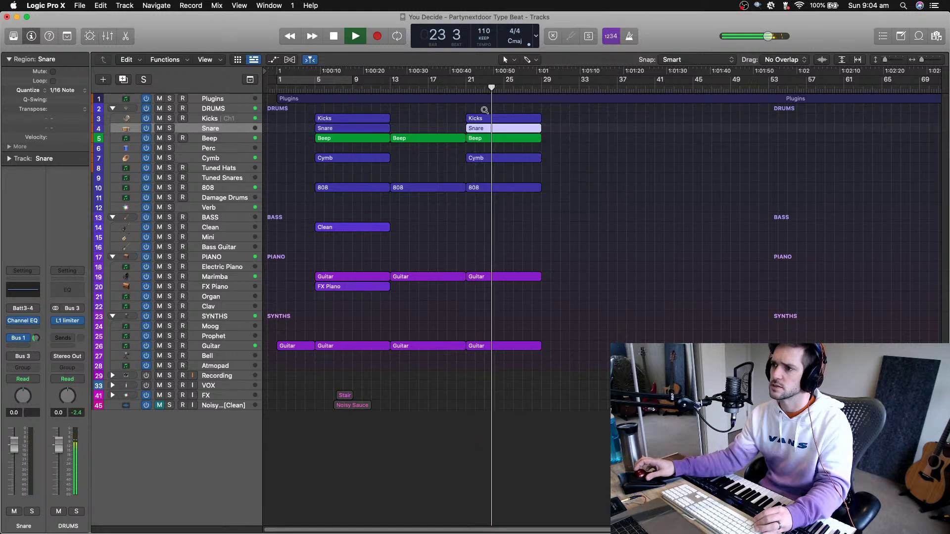
click(465, 86)
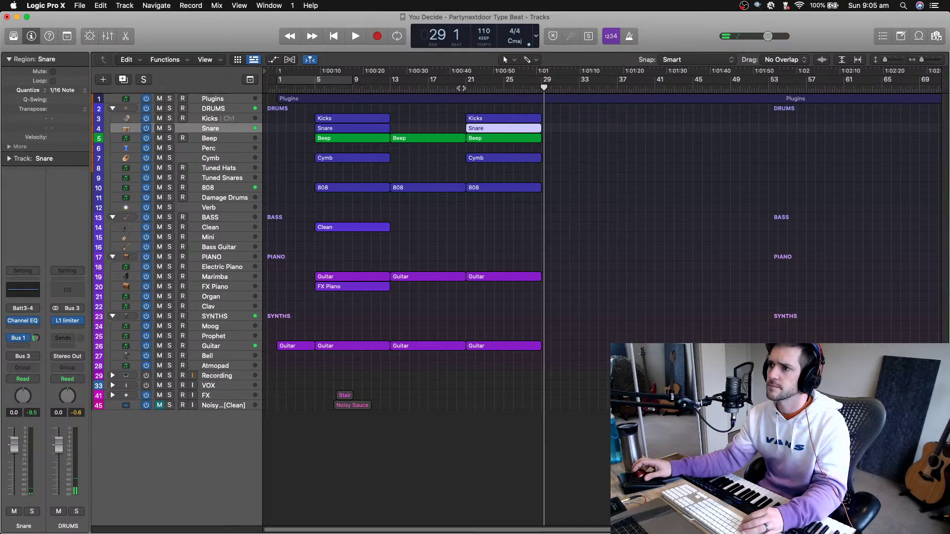
click(472, 88)
key(space)
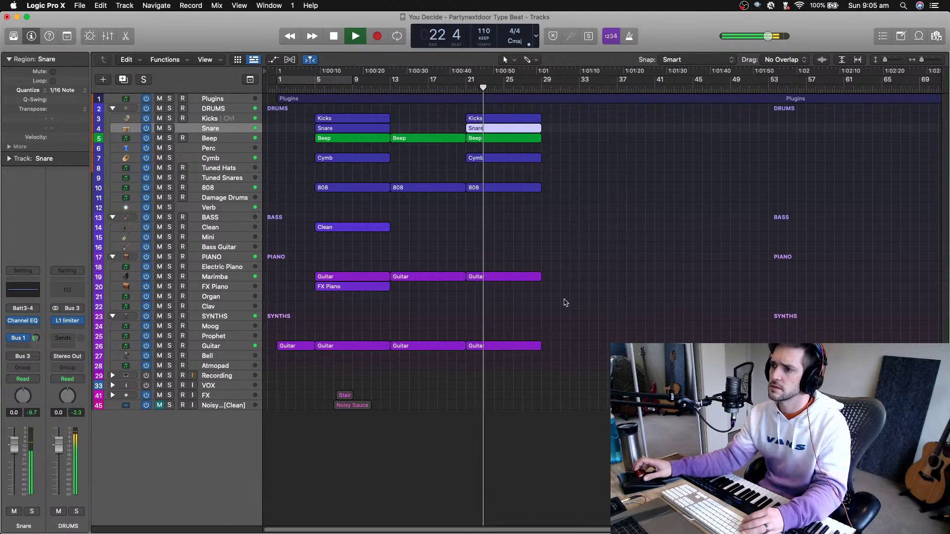
Copy the SYNTHS Guitar, Clean and Beep regions to bar 29 as a stripped-down outro, play it through and stop
drag(506, 347, 582, 349)
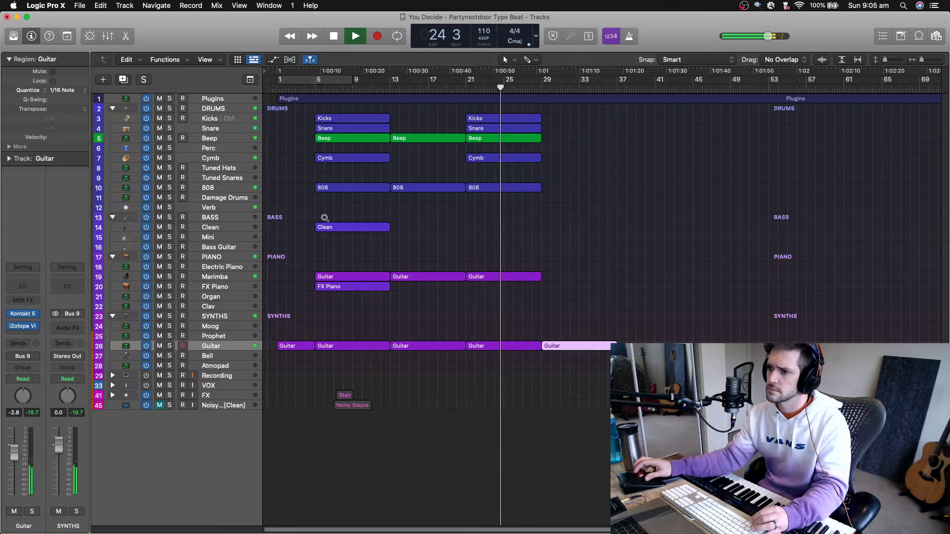
drag(330, 229, 562, 232)
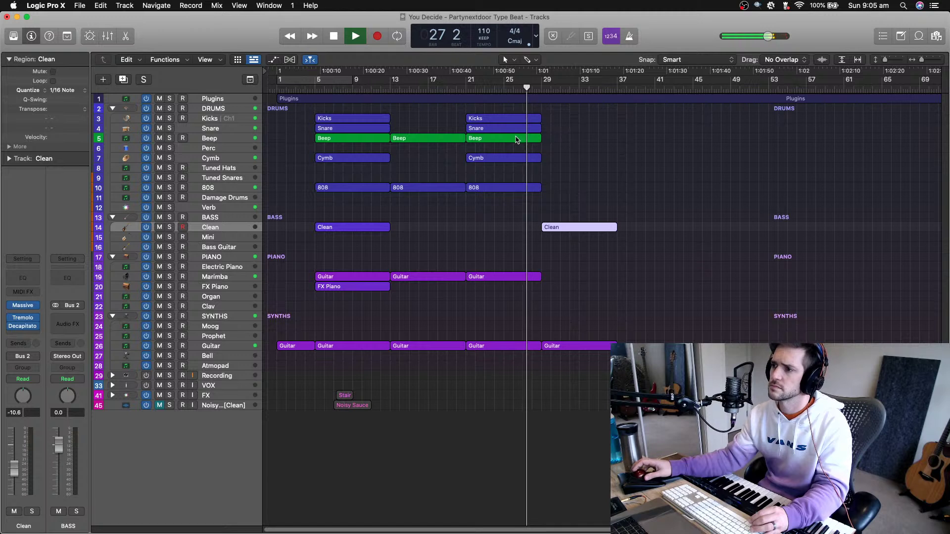
drag(499, 140, 576, 139)
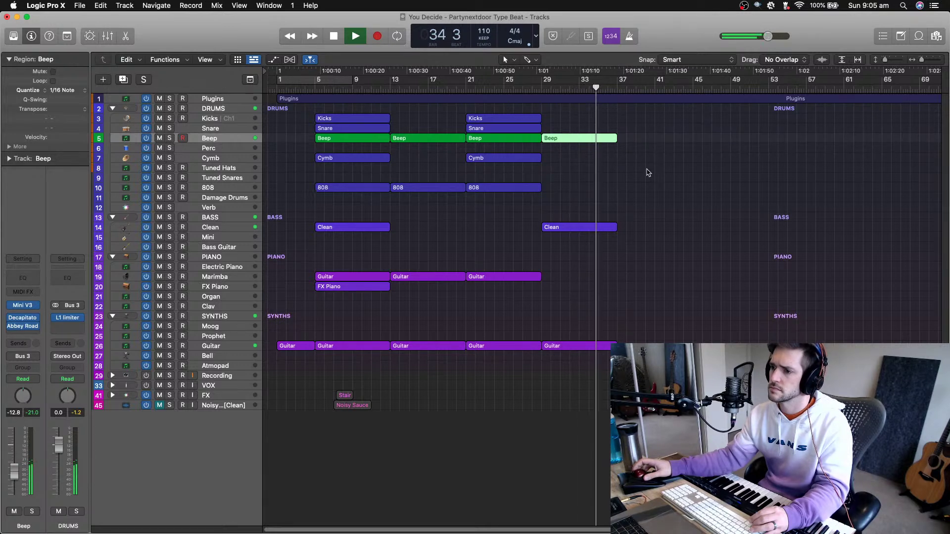
click(575, 381)
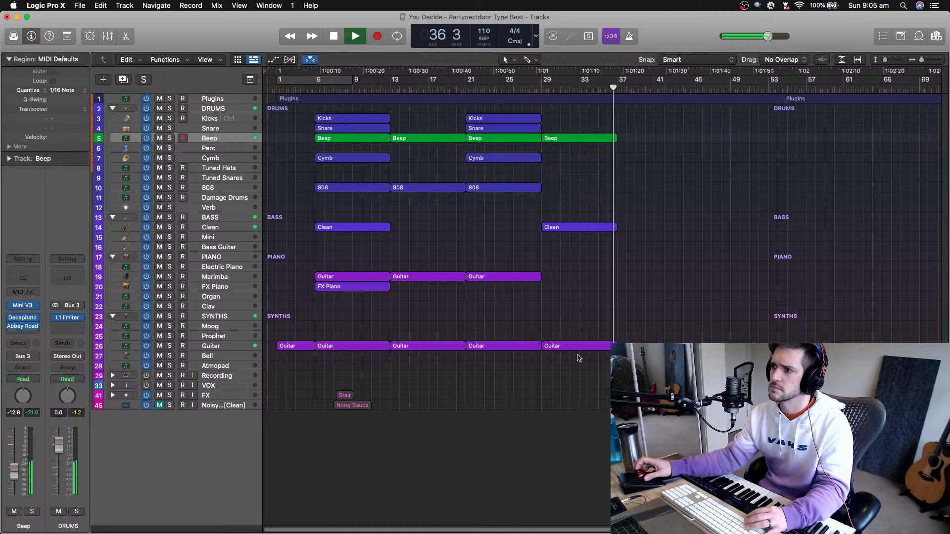
key(space)
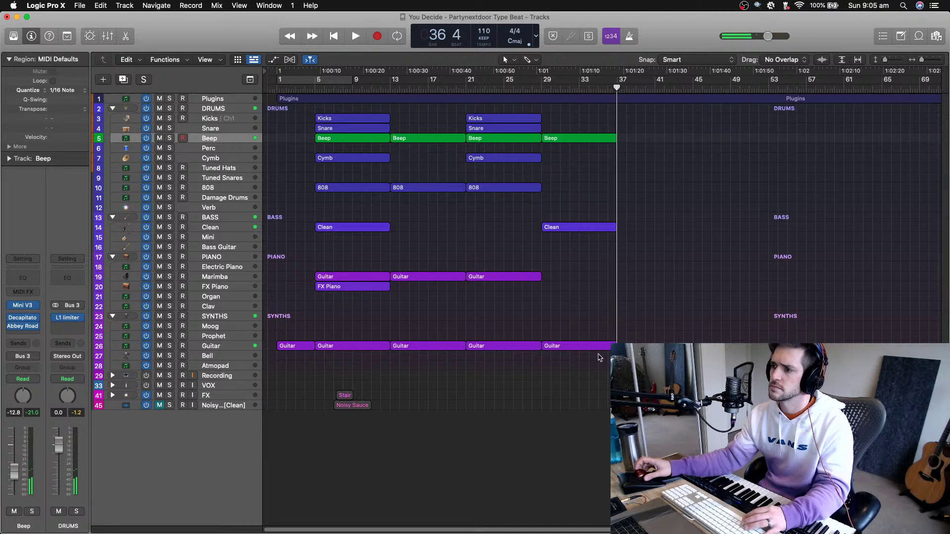
Remove the three notes in bar 36 of the last Guitar region and play the ending
double_click(591, 346)
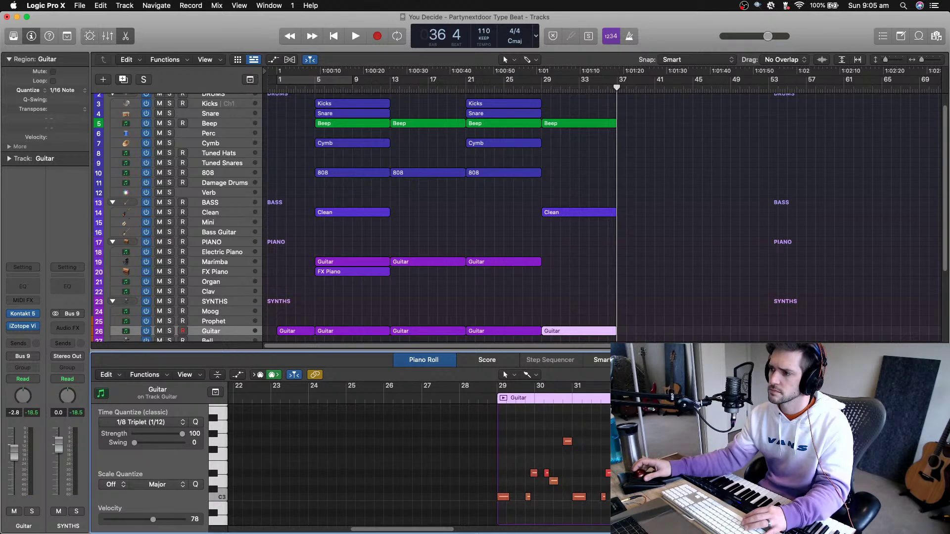
drag(816, 431, 770, 490)
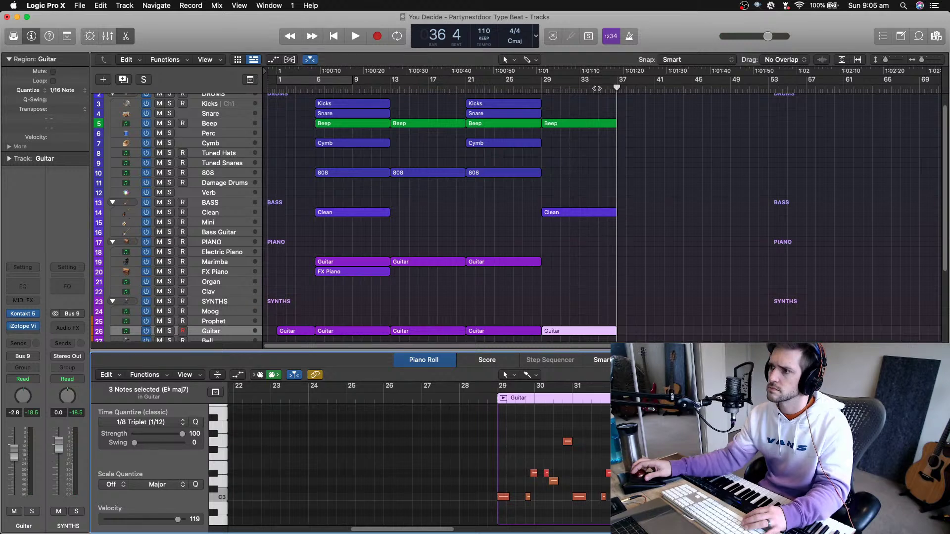
key(space)
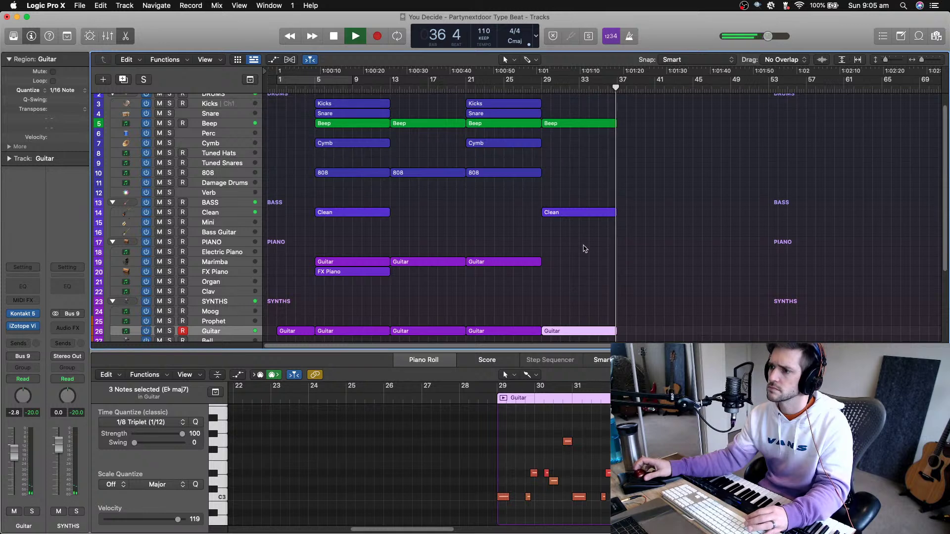
Stop playback, close the note editor, copy all regions of bars 5 to 12 to bar 37 and play the new section
key(space)
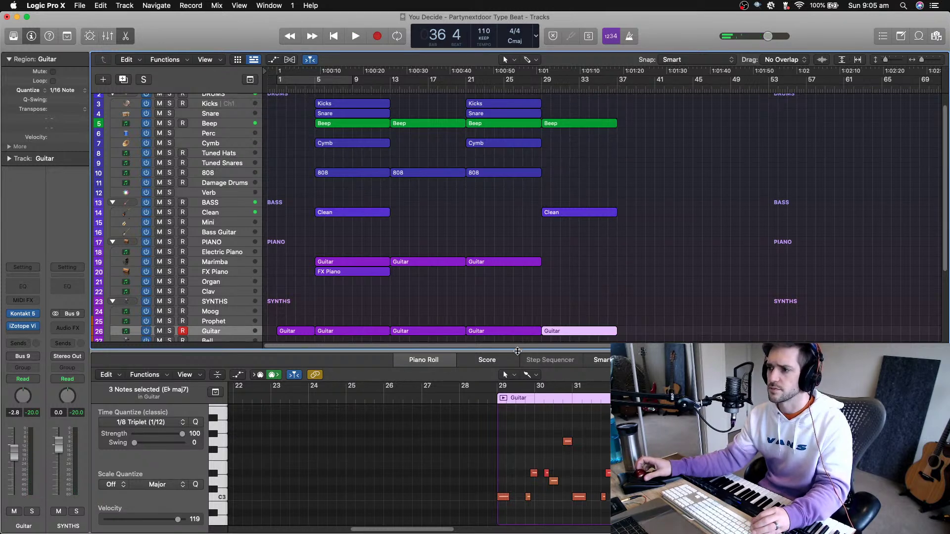
drag(517, 351, 539, 515)
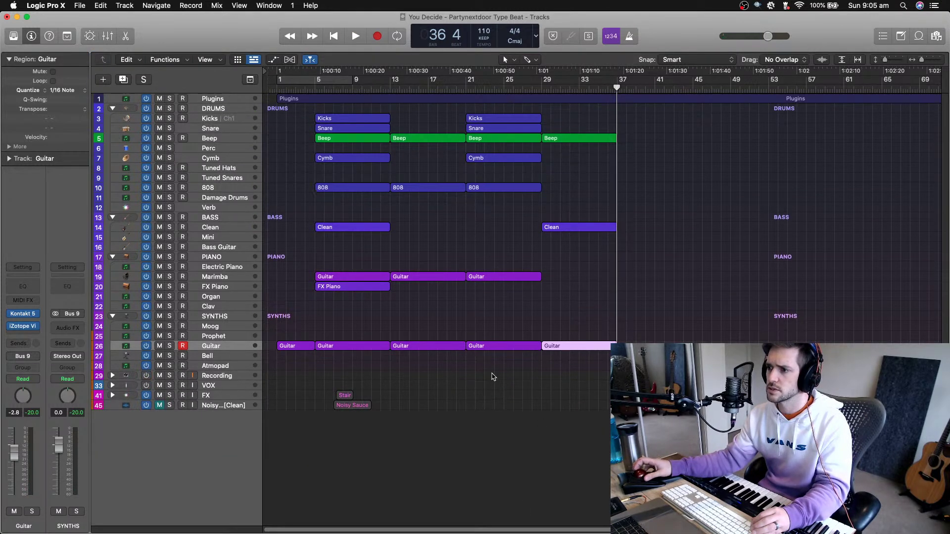
drag(492, 373, 487, 119)
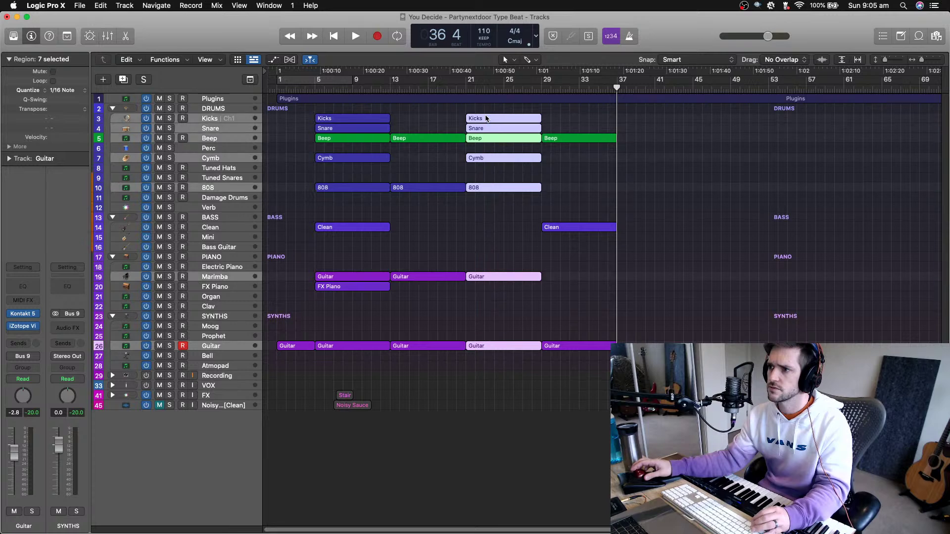
drag(364, 368, 655, 121)
double_click(541, 90)
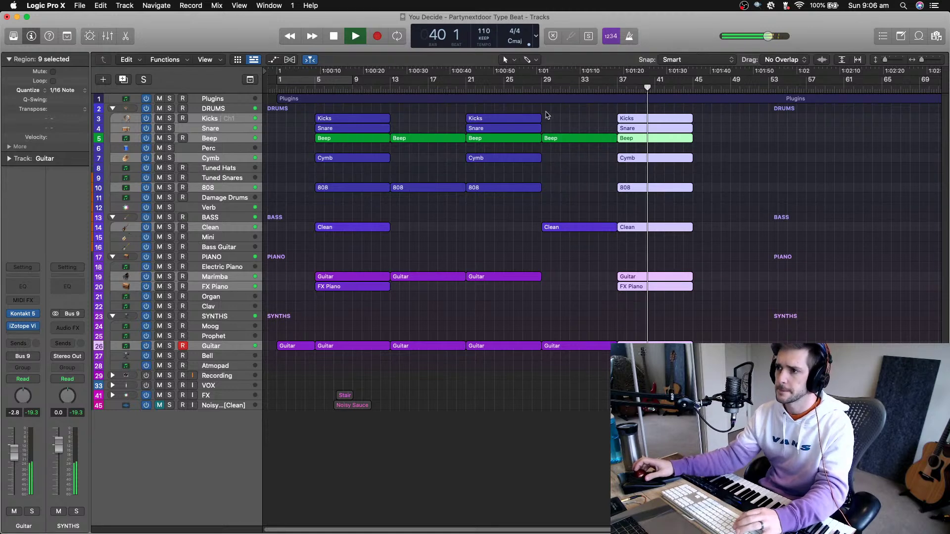
Repeat all regions of bars 13 to 44 at bar 45
key(super+Left)
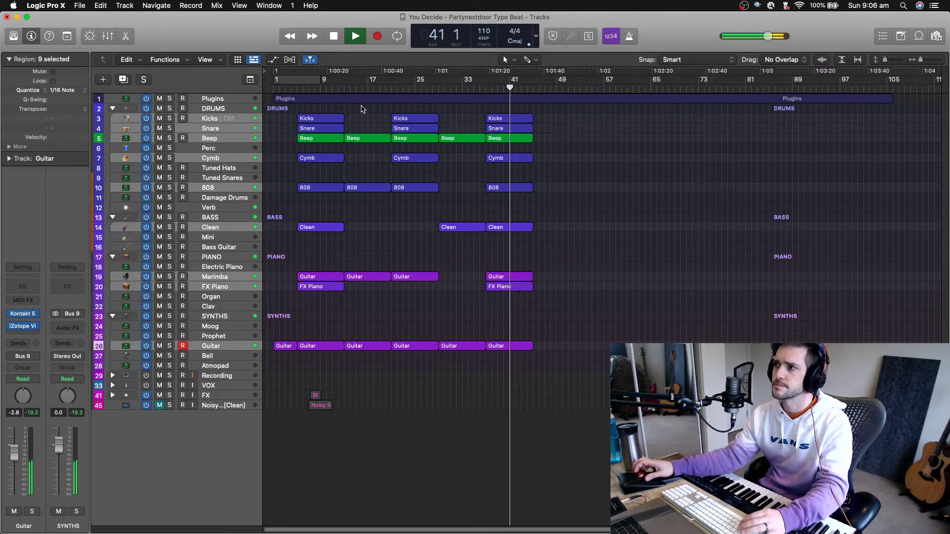
drag(362, 107, 518, 370)
key(super+r)
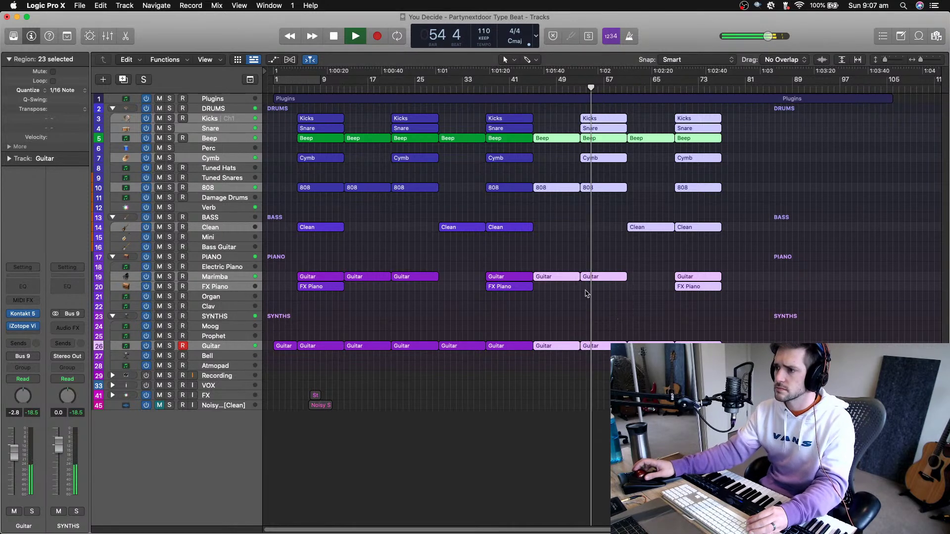
Delete the Marimba track's Guitar regions at bars 53 and 21
click(603, 262)
click(604, 276)
key(Delete)
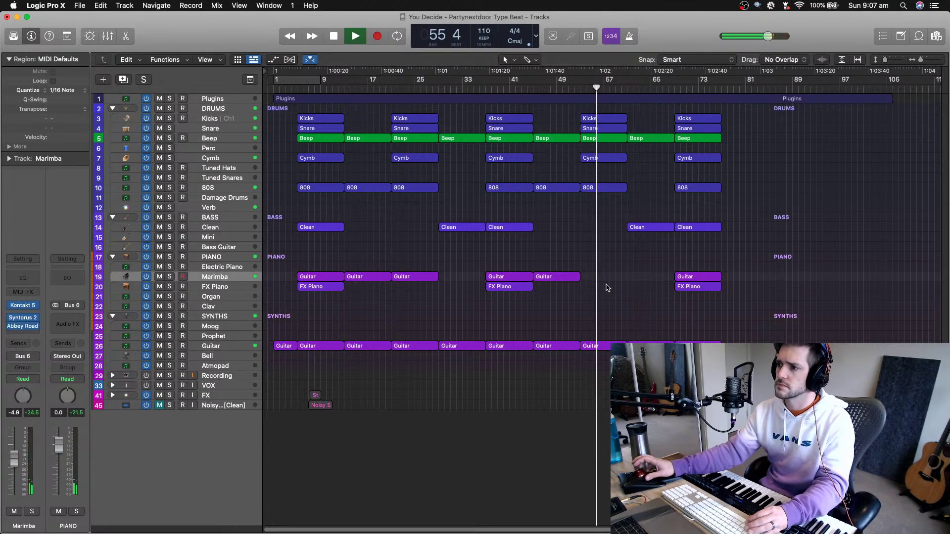
click(416, 277)
key(Delete)
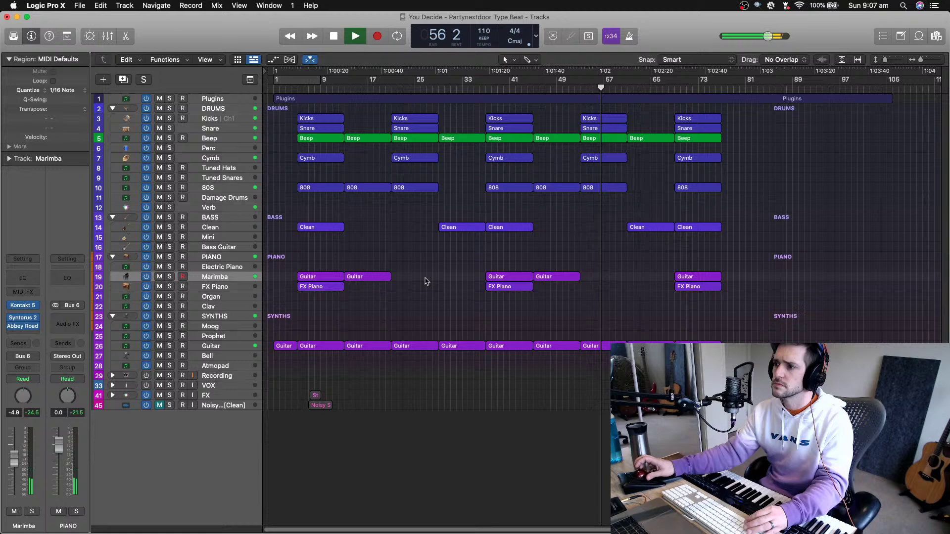
Replay the section leading into bar 53 and delete the Beep regions at bars 53 and 21
click(574, 89)
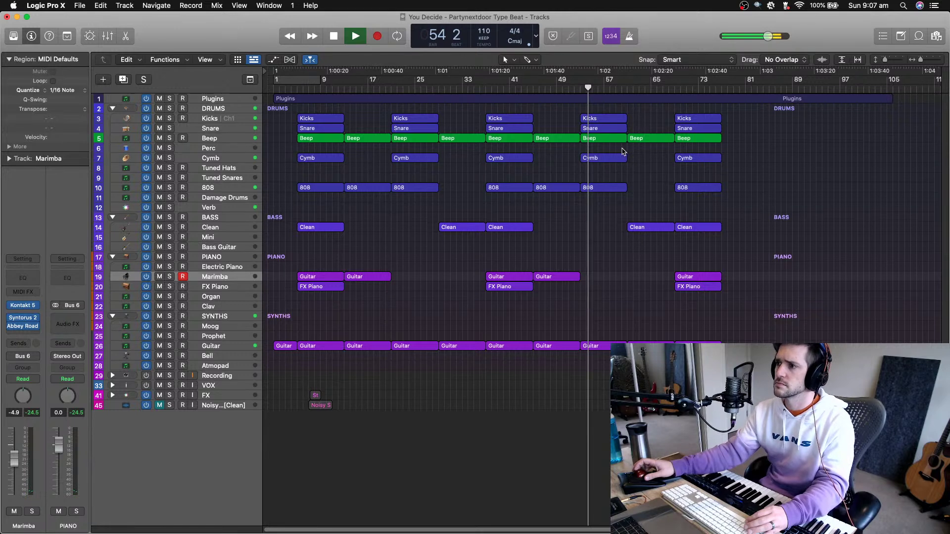
click(604, 139)
key(Delete)
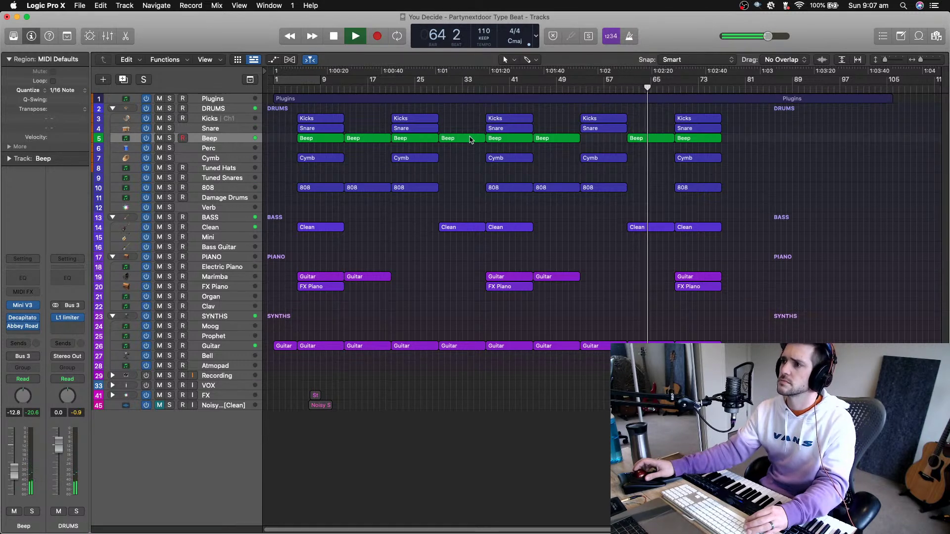
click(405, 139)
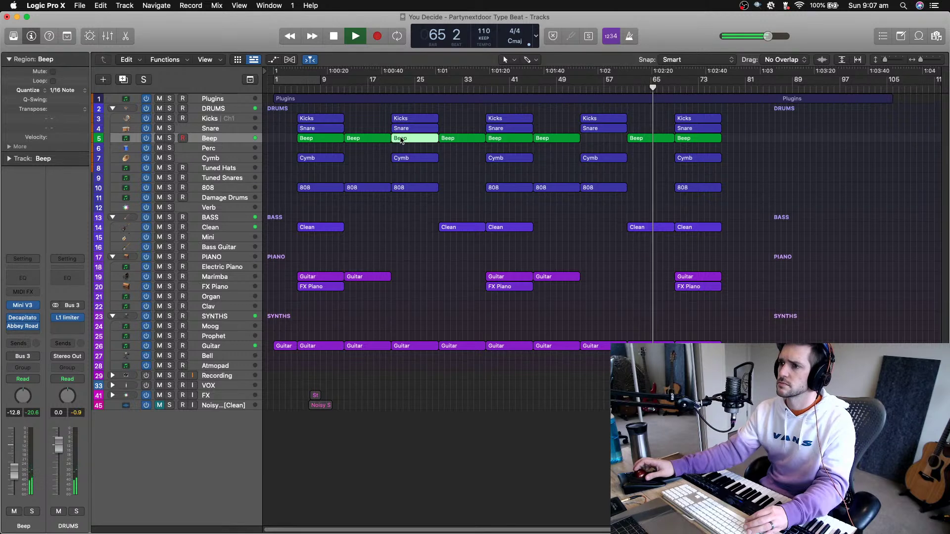
key(Delete)
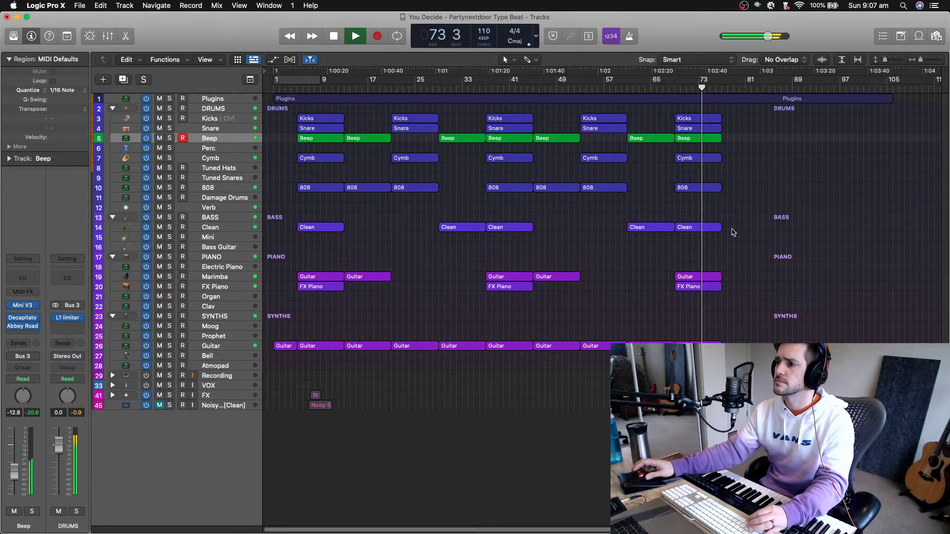
Try copying the last FX Piano and 808 regions to bar 77, play them, delete the copies and stop
drag(708, 286, 743, 287)
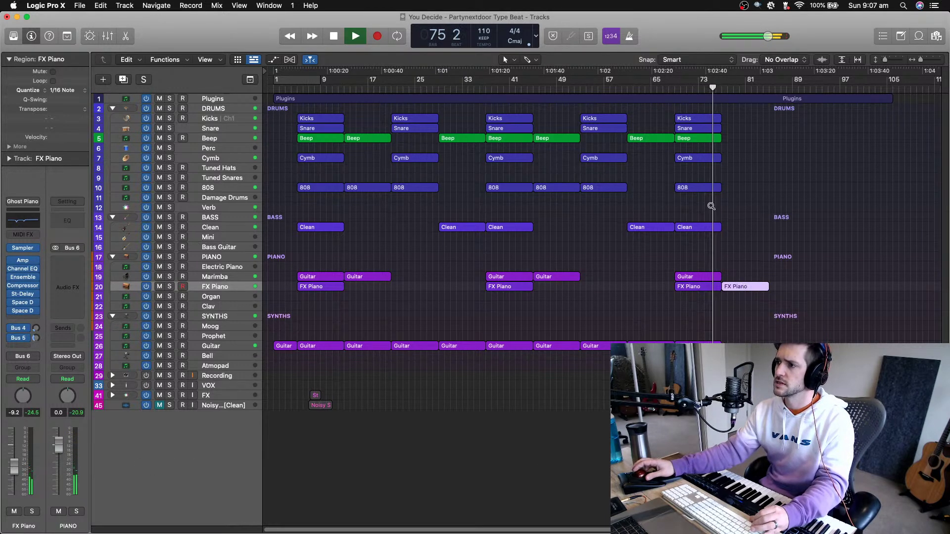
drag(695, 188, 742, 188)
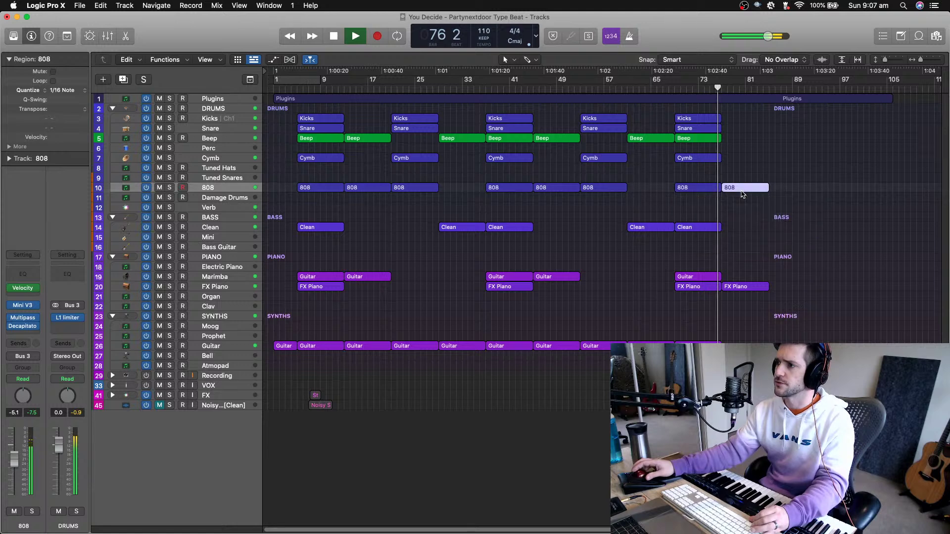
key(super+Left)
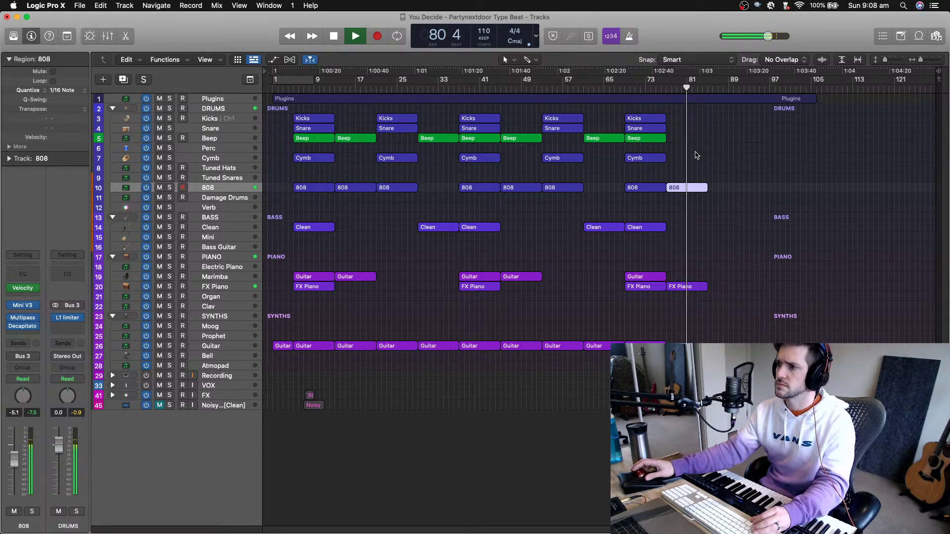
drag(695, 206, 703, 296)
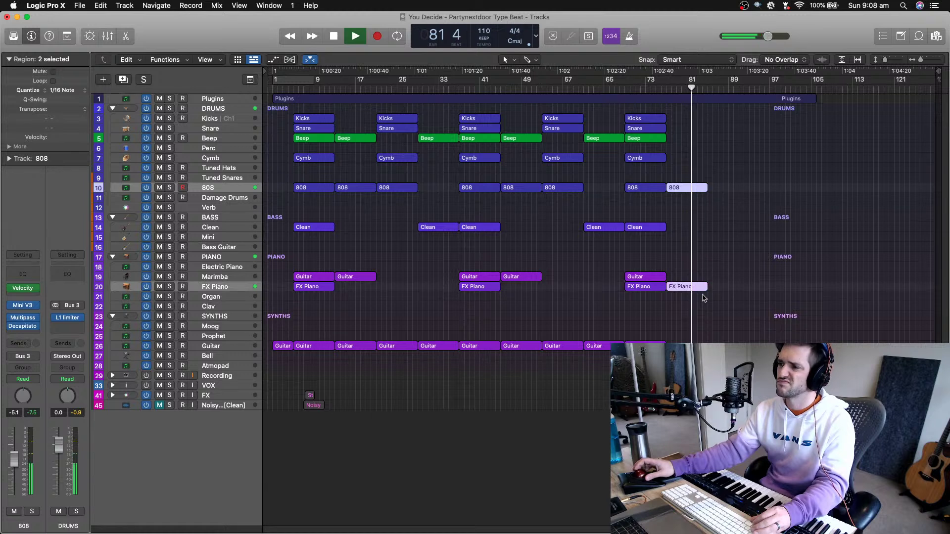
key(Delete)
key(space)
Play from bar 69 and repeat its Kicks, Snare, Beep, Cymb, 808 and Clean regions at bar 77
click(628, 88)
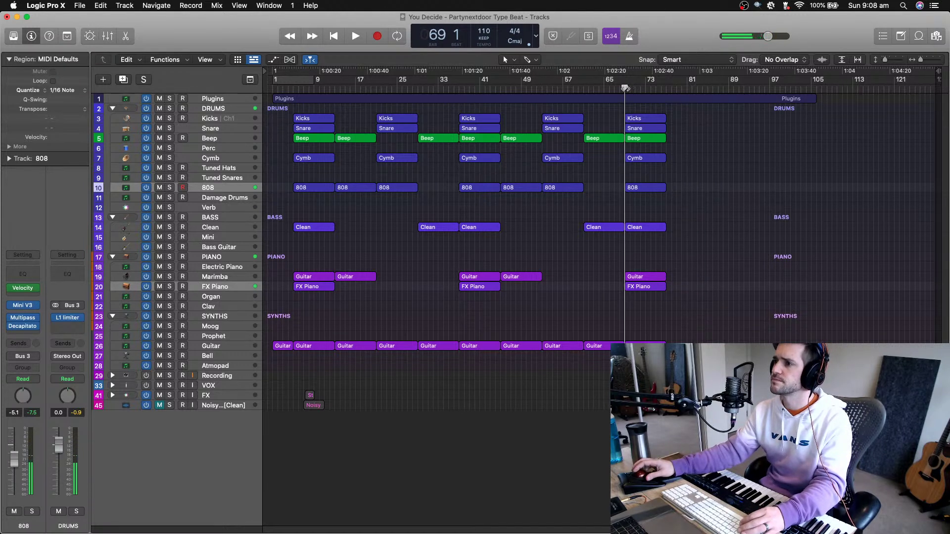
key(space)
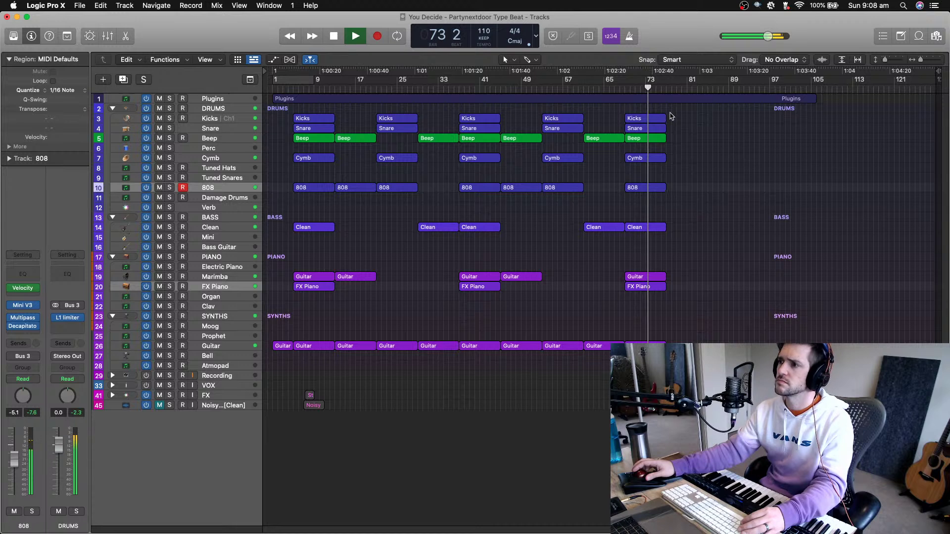
drag(668, 115, 656, 234)
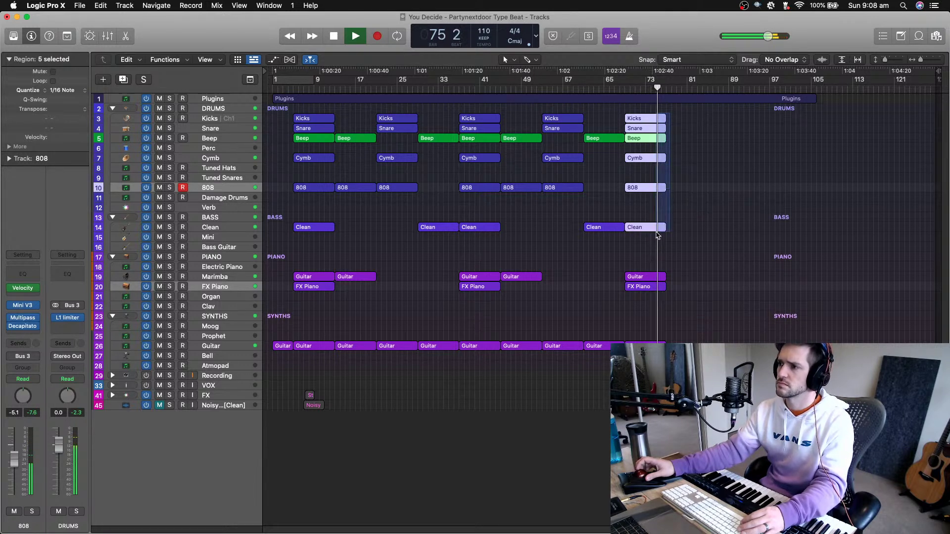
key(super+r)
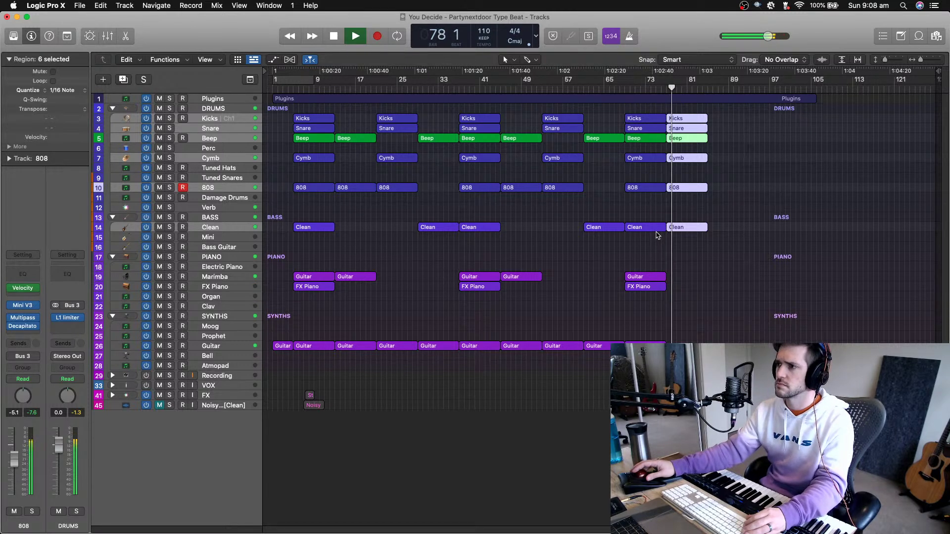
Lower the Beep track's volume to -16.2 dB
click(714, 148)
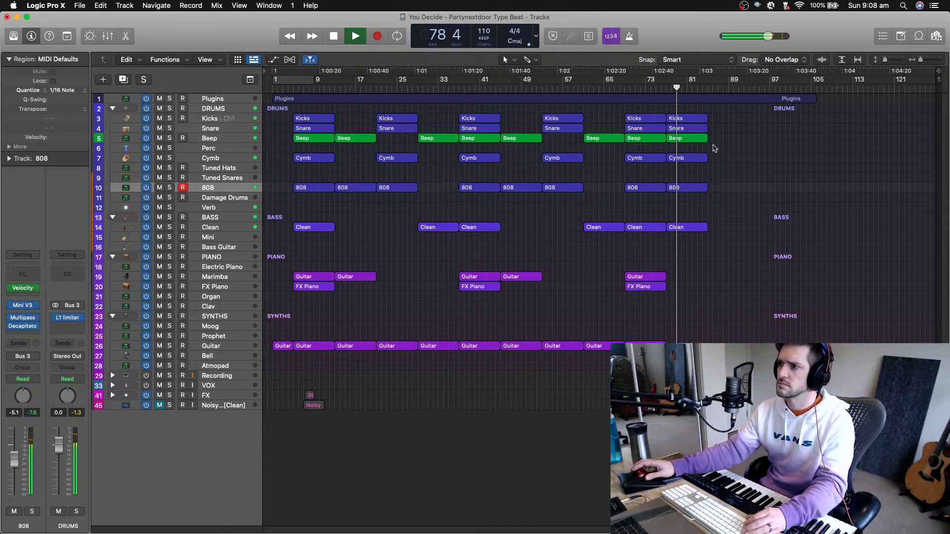
click(692, 138)
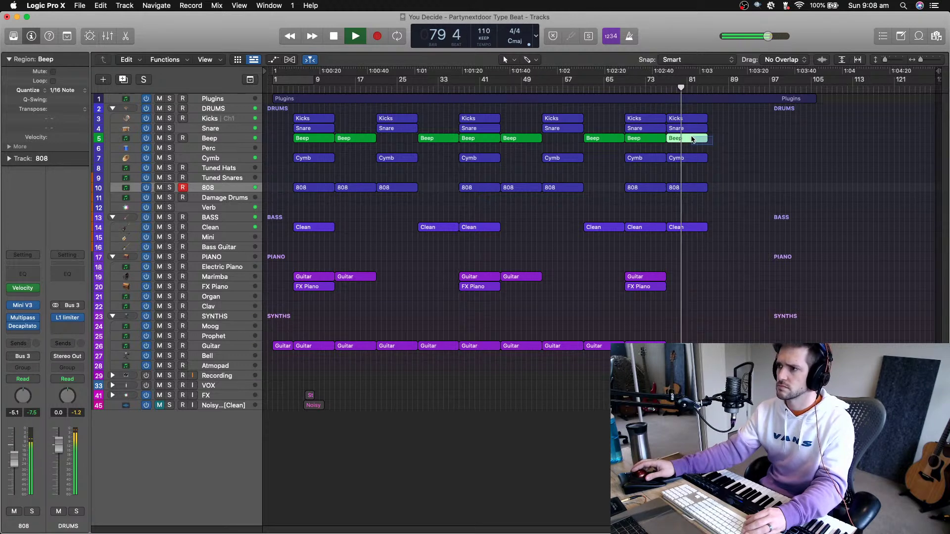
click(221, 138)
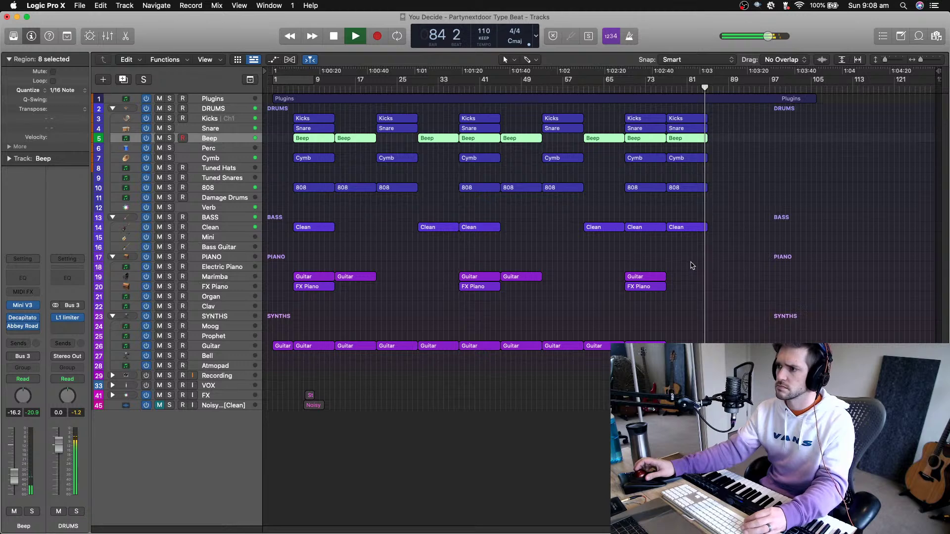
Repeat the bar 77 regions at bar 85, copy the last Marimba region there too and play the section
drag(691, 266, 685, 114)
key(super+r)
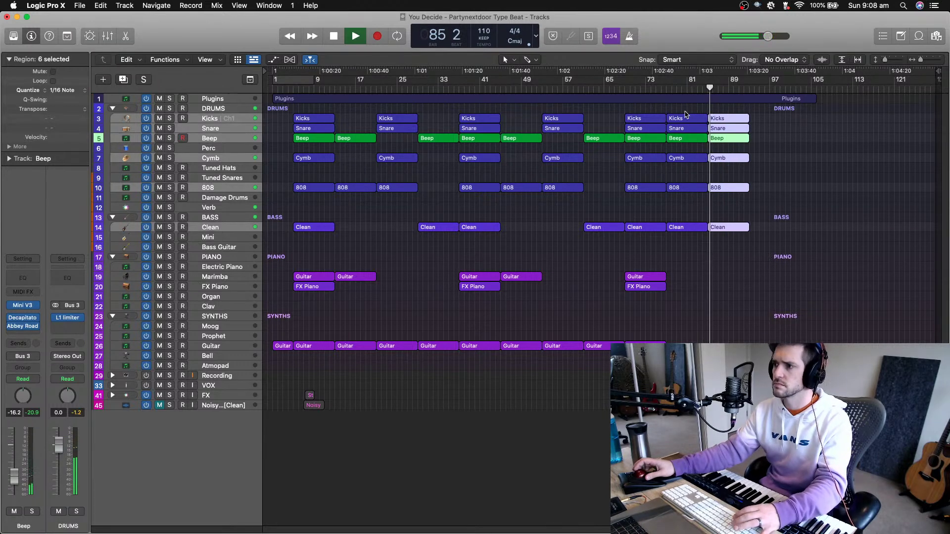
key(space)
drag(645, 278, 727, 279)
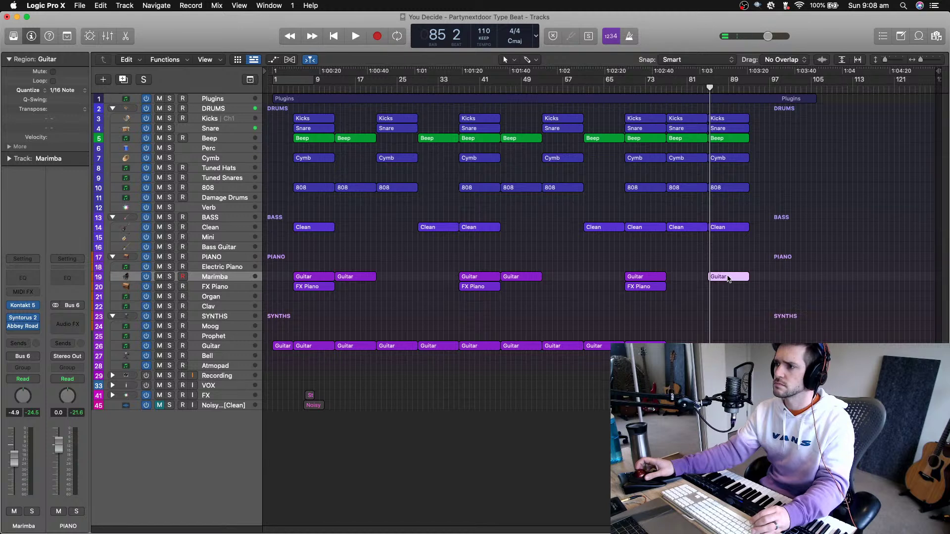
key(space)
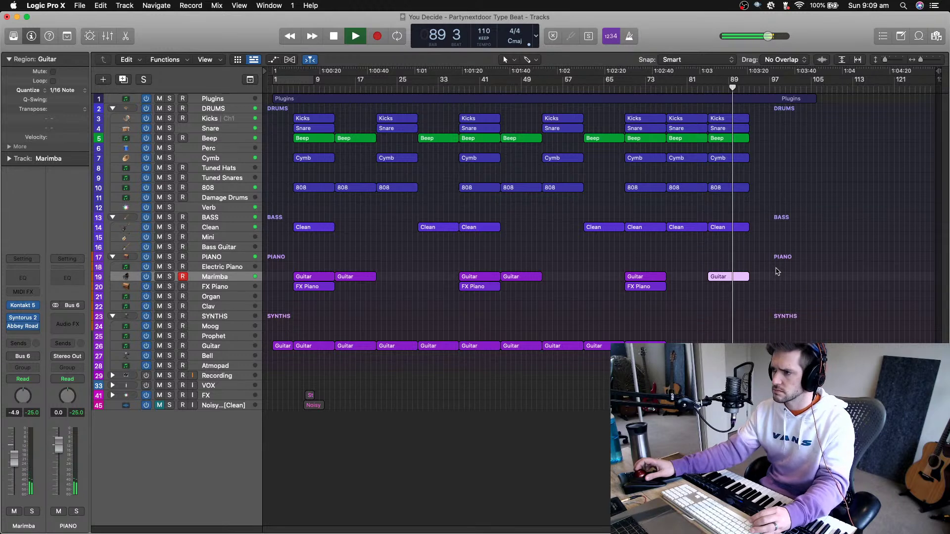
Select all regions of the last section, replay it from bar 85 and stop
drag(756, 298, 746, 118)
key(space)
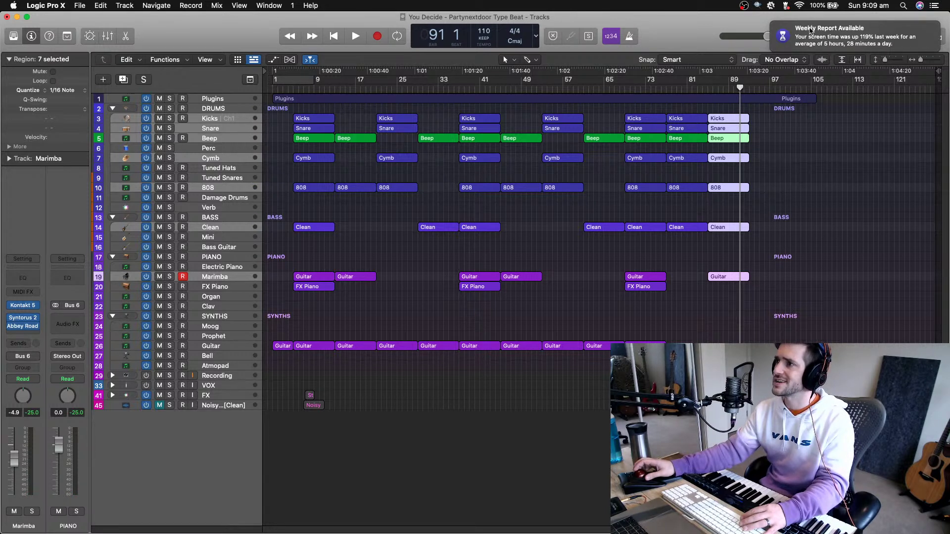
click(710, 88)
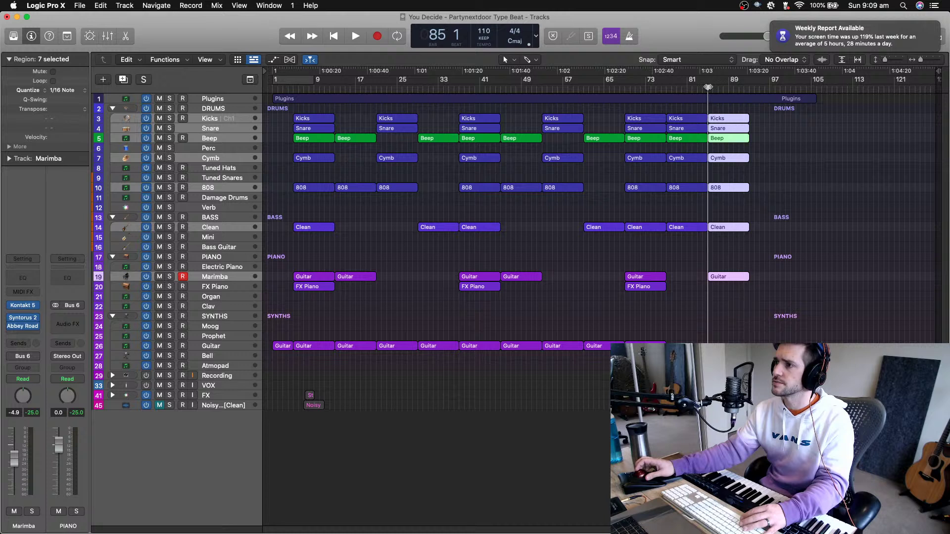
key(space)
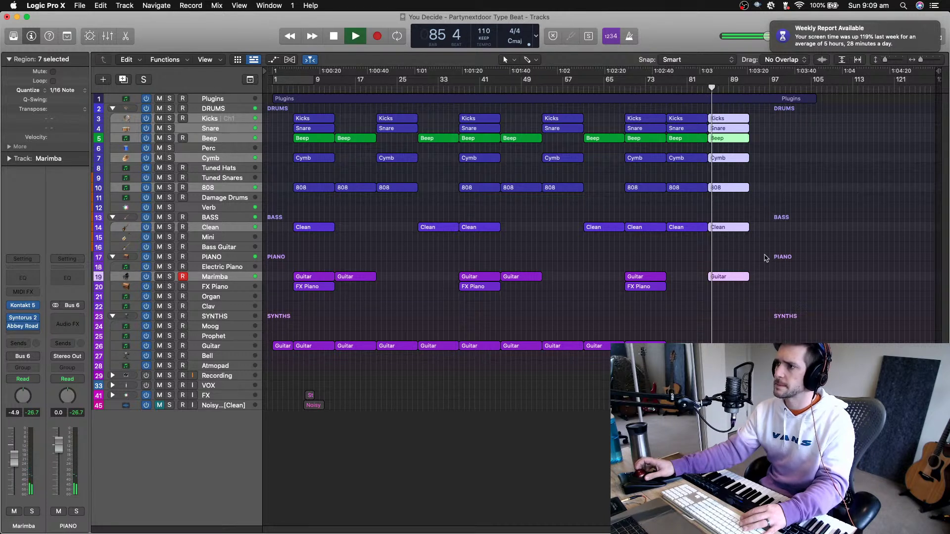
key(space)
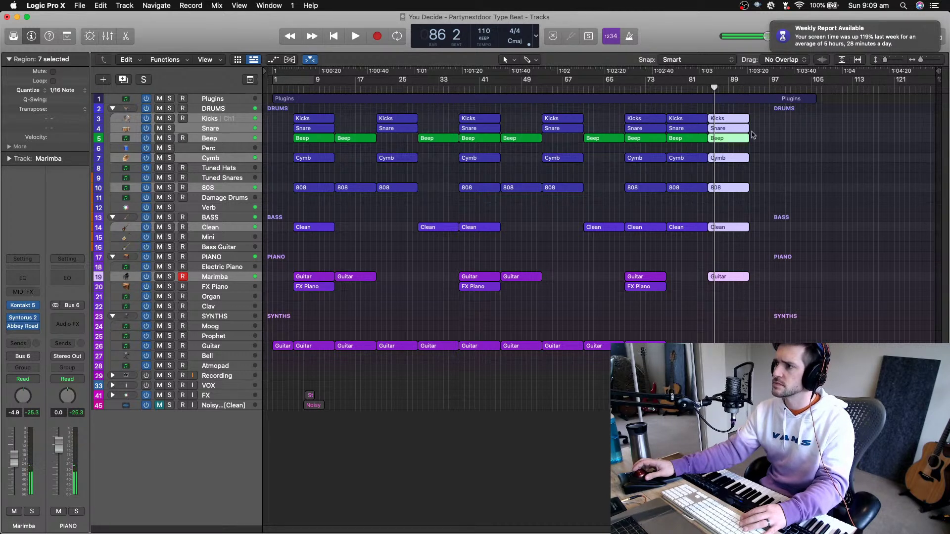
click(764, 197)
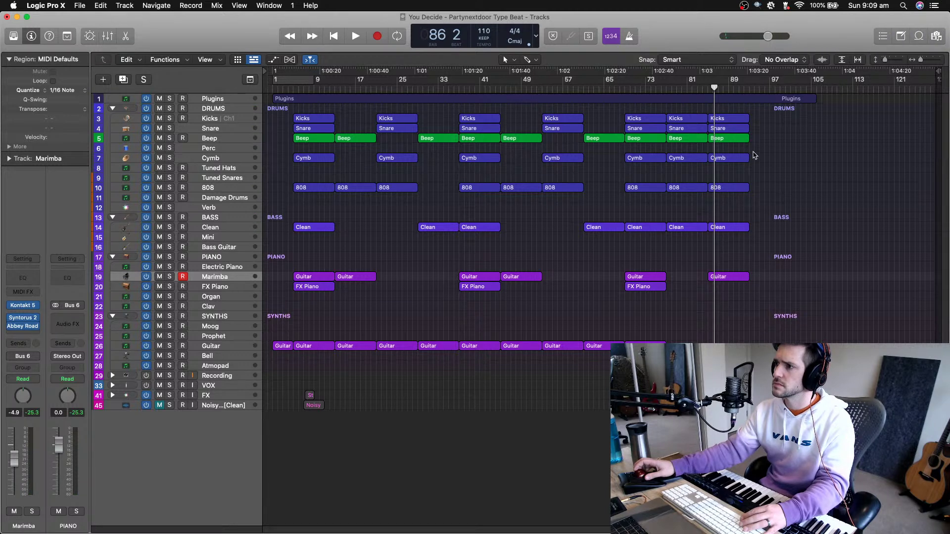
drag(752, 118, 744, 120)
key(super+z)
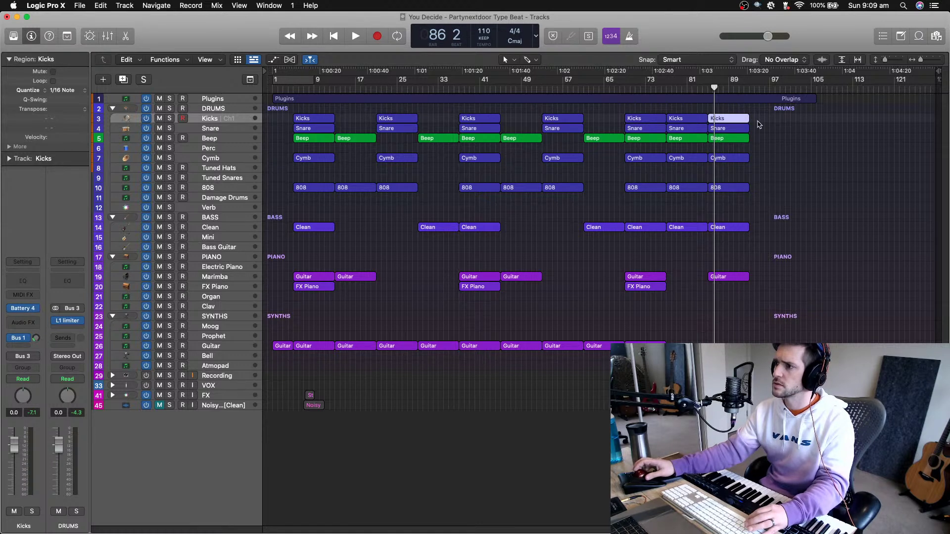
Play the end of the arrangement through bar 92 and stop
key(space)
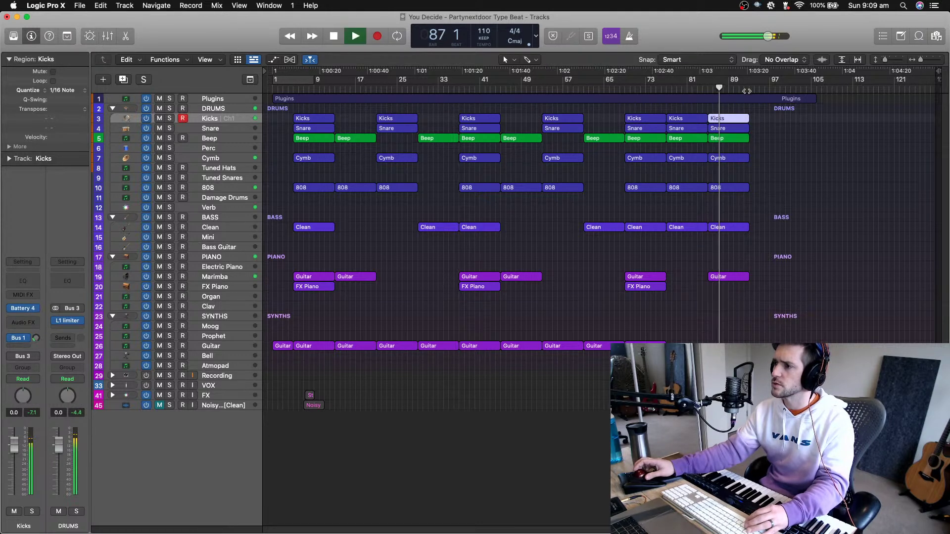
click(730, 90)
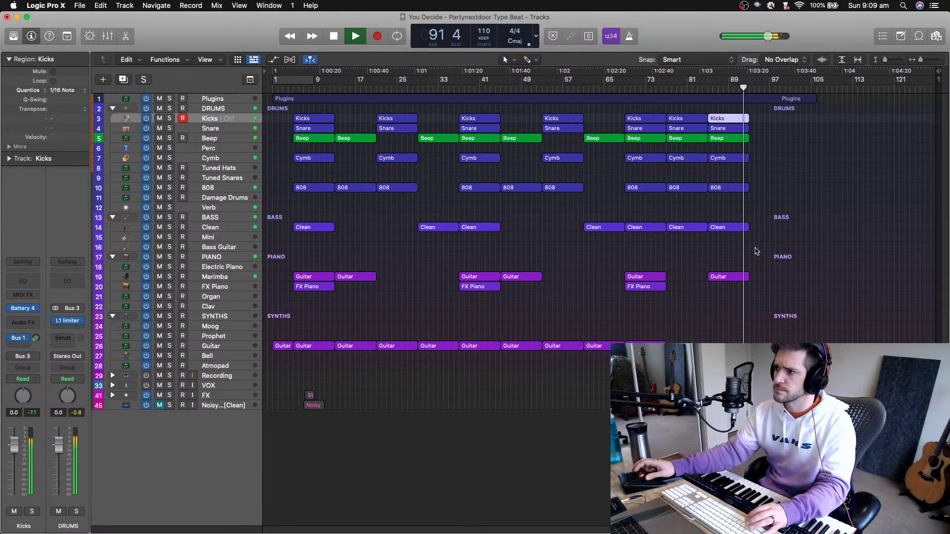
key(space)
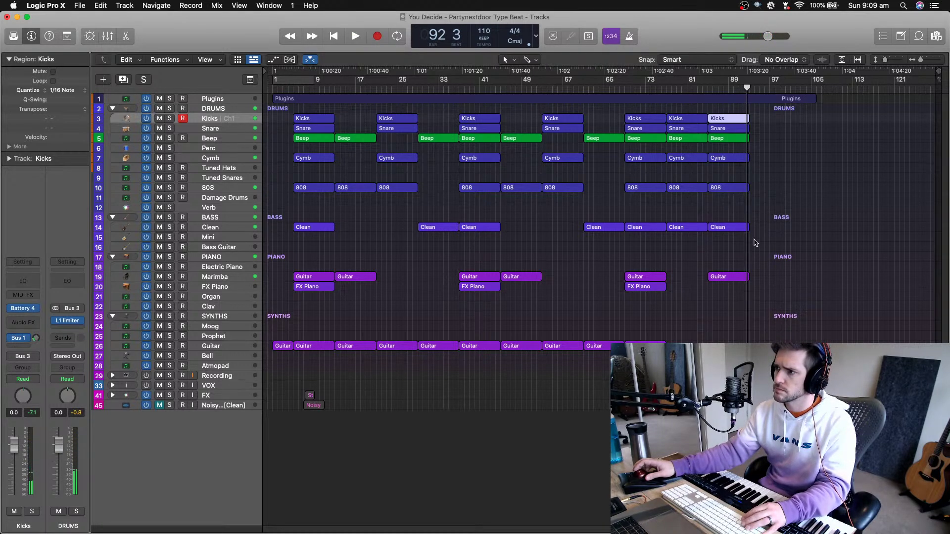
Shorten the bar 85 drum, 808 and Clean bass regions to end at bar 92, and copy the full bar 69 section to bar 93
drag(755, 243, 742, 117)
click(727, 88)
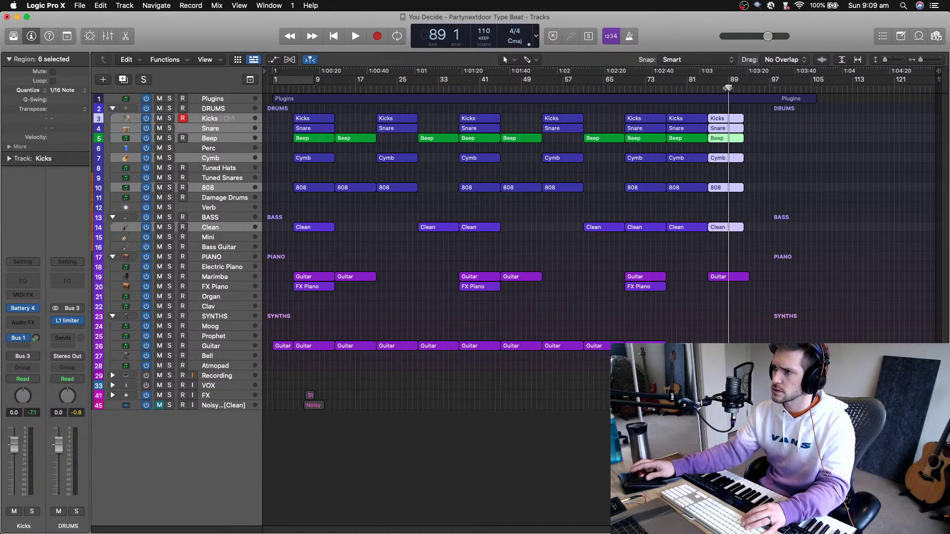
key(space)
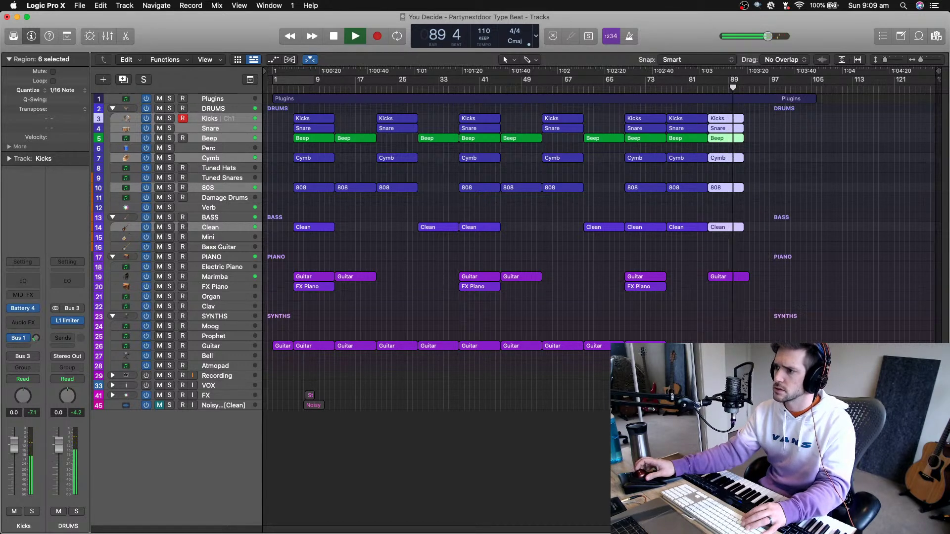
drag(652, 357, 767, 120)
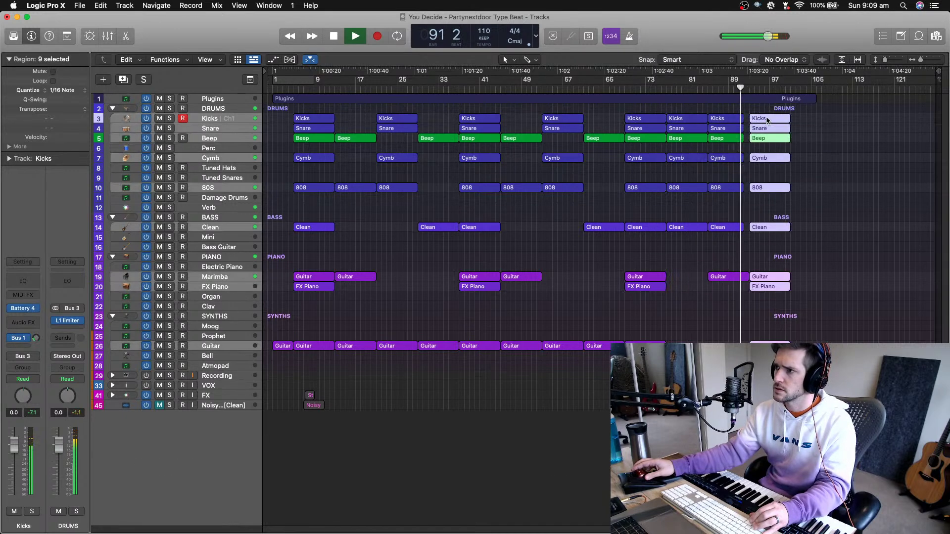
Delete the last note of the bar 85 808 region, just before bar 92, and play the arrangement
click(725, 191)
key(space)
double_click(725, 192)
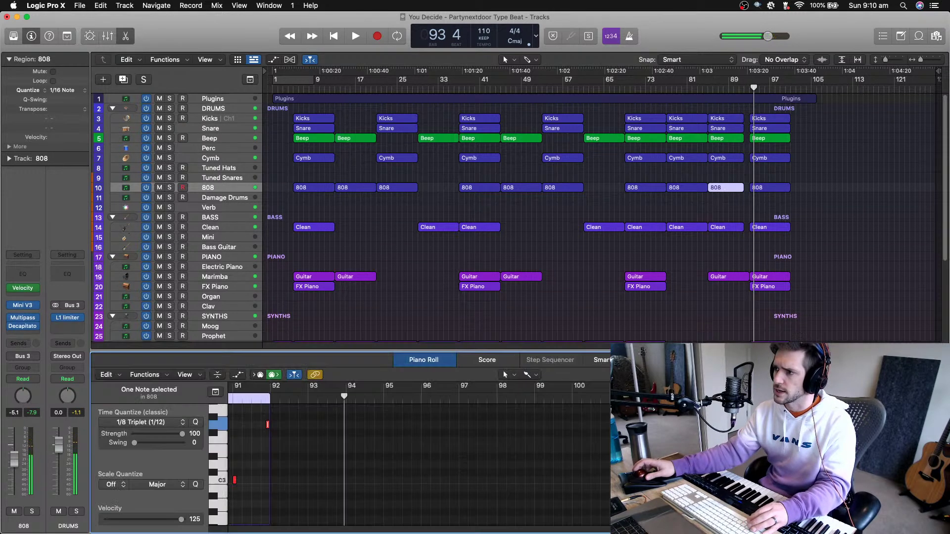
drag(258, 426, 279, 425)
key(Delete)
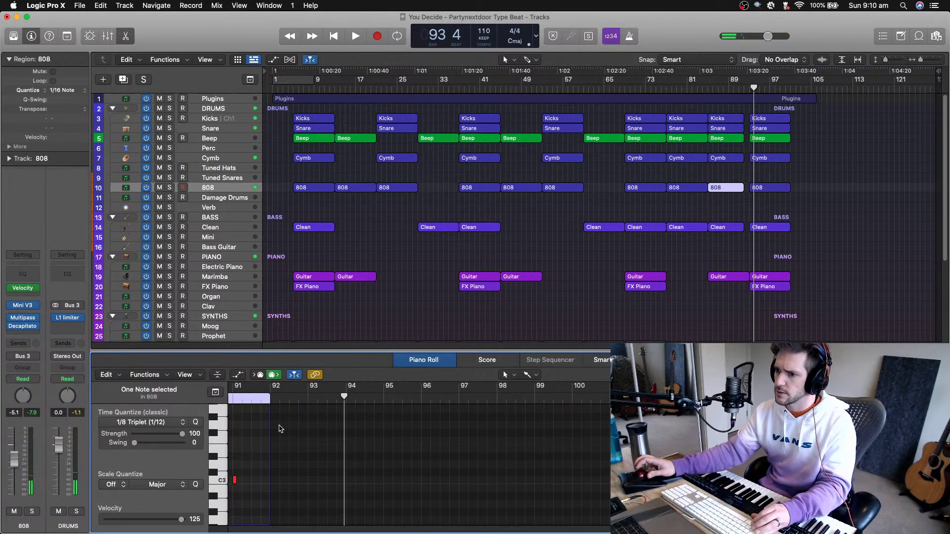
key(shift+space)
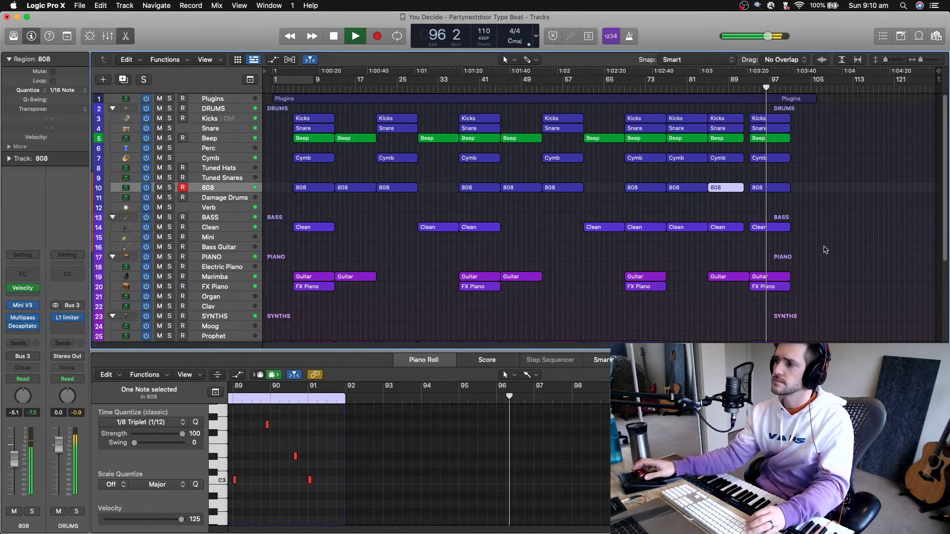
Repeat the bar 93 808 and Beep regions at bar 101
scroll(830, 263, down, 2)
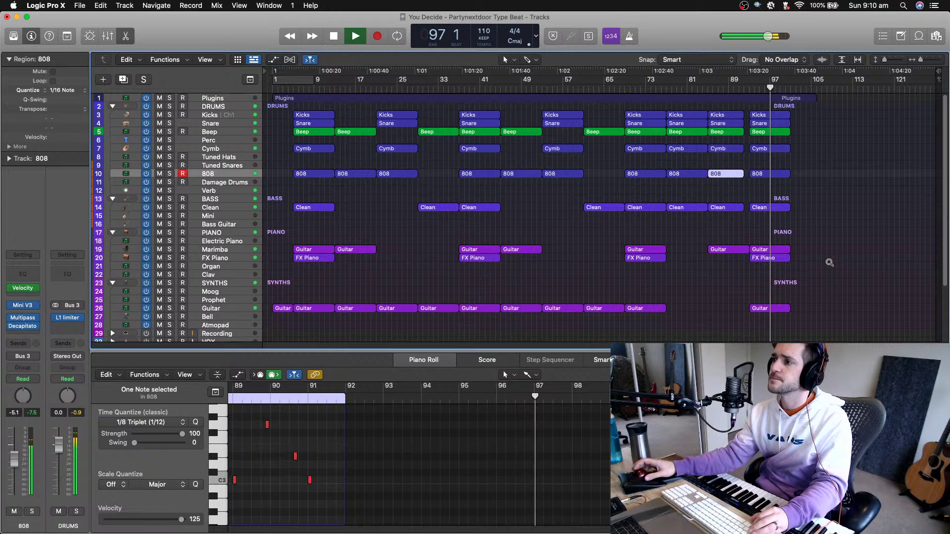
click(790, 172)
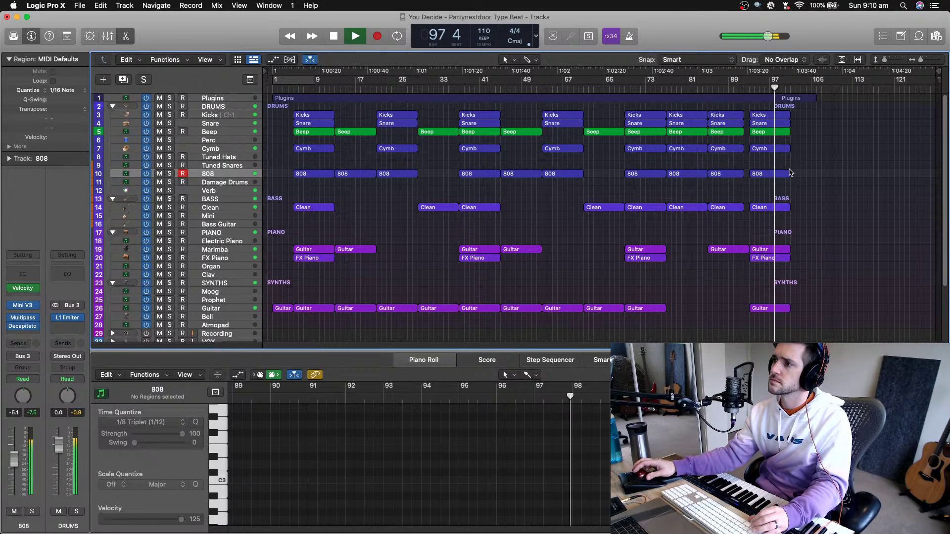
click(789, 172)
key(super+r)
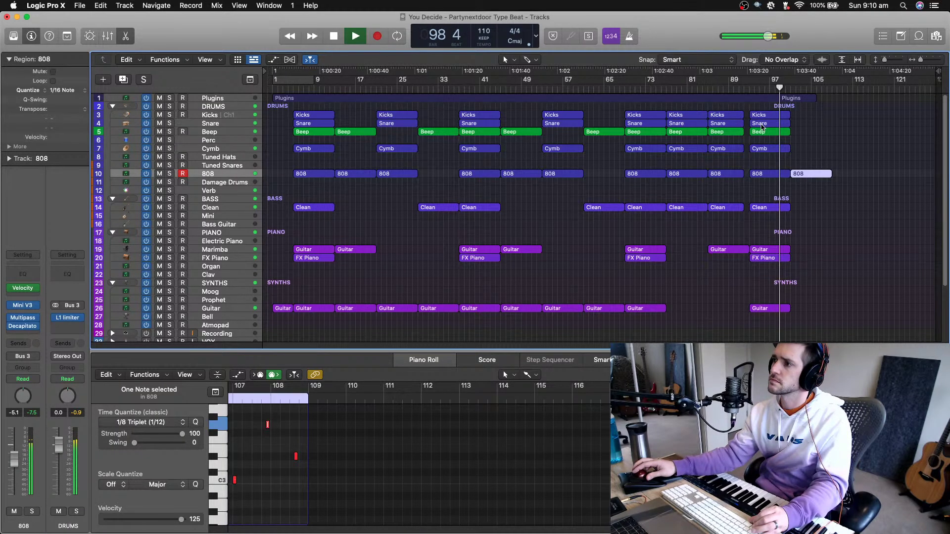
click(762, 130)
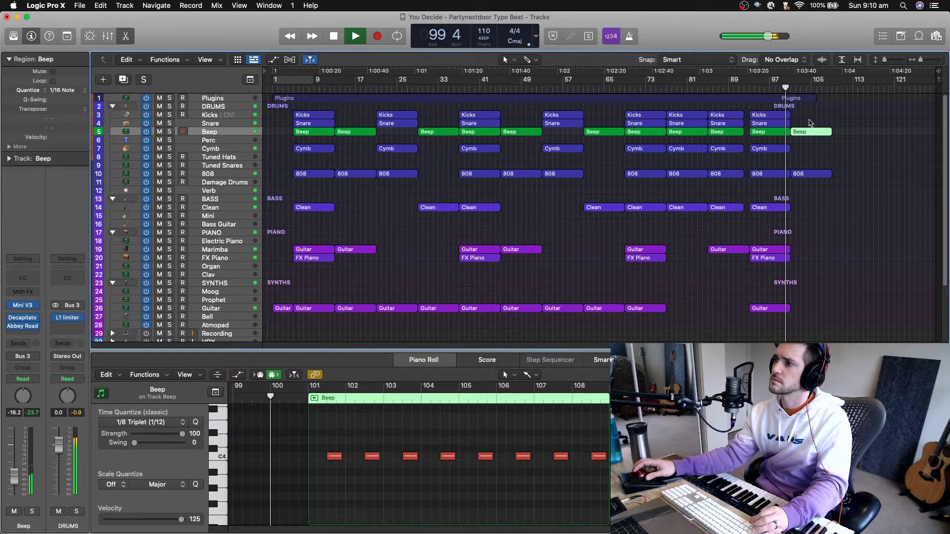
key(super+r)
Shorten the bar 101 Beep and 808 regions to four bars, ending at bar 105, and stop playback
shift+click(822, 174)
drag(822, 174, 810, 176)
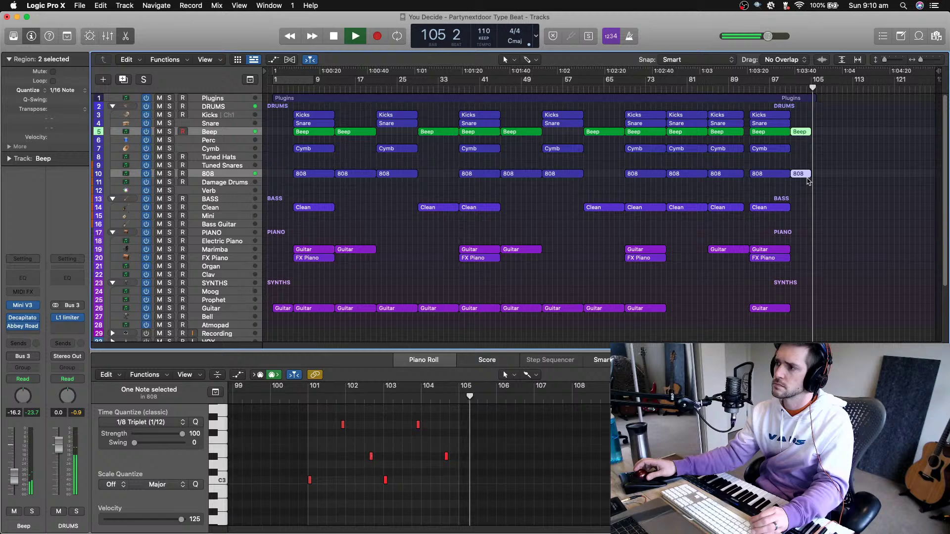
key(space)
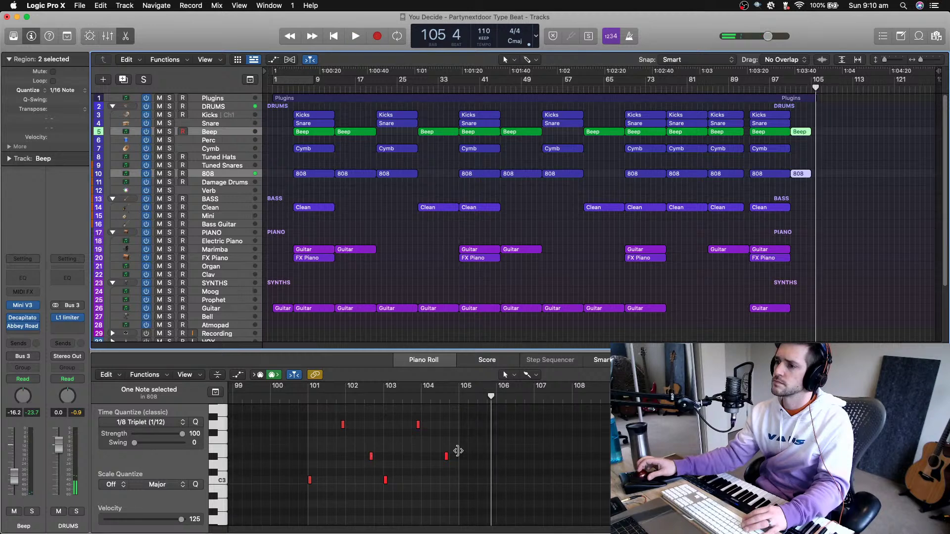
Delete the last 808 note before bar 105, play the ending and stop
key(Delete)
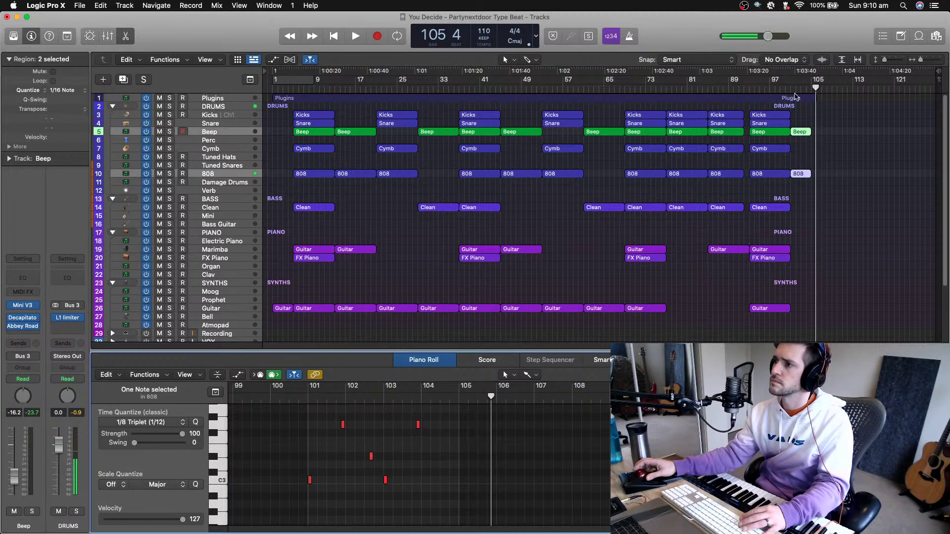
key(space)
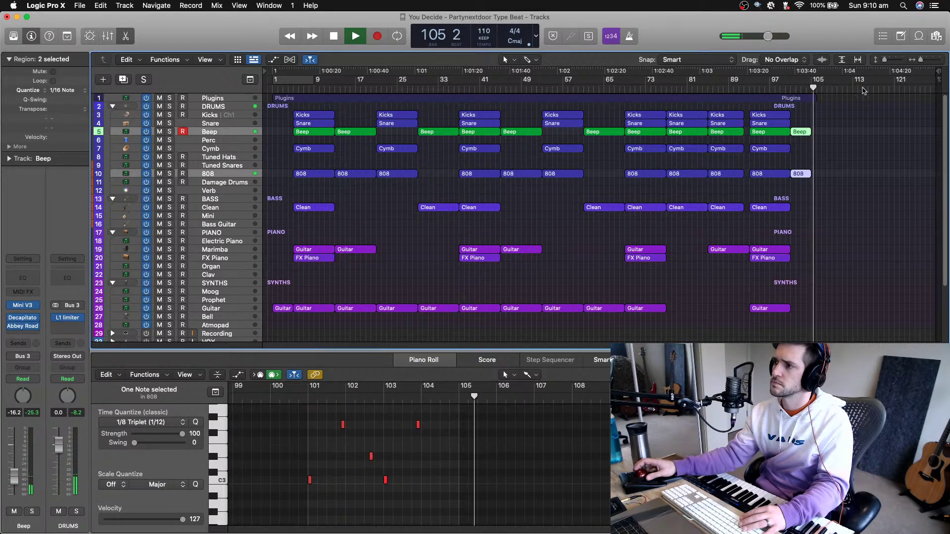
key(space)
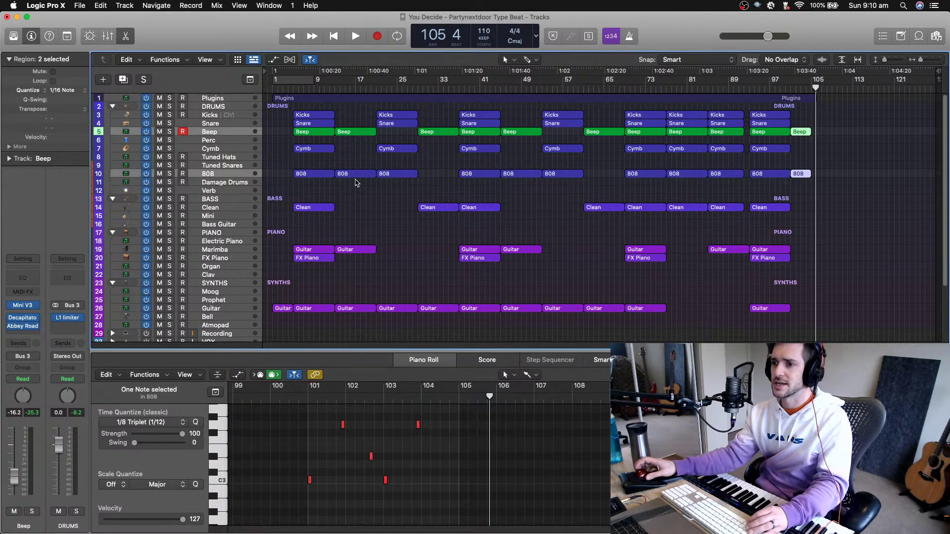
Close the note editor and loop playback over bars 5 to 13
key(e)
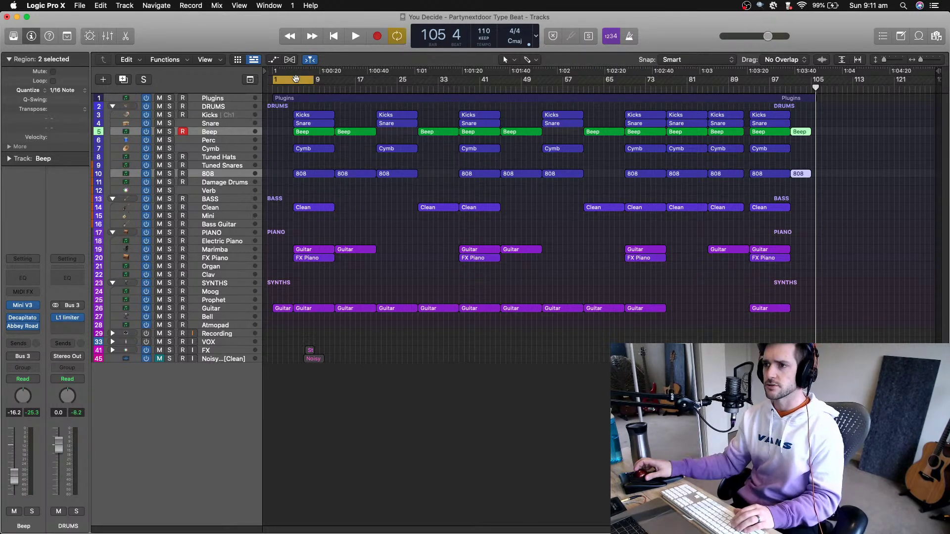
drag(296, 82, 316, 83)
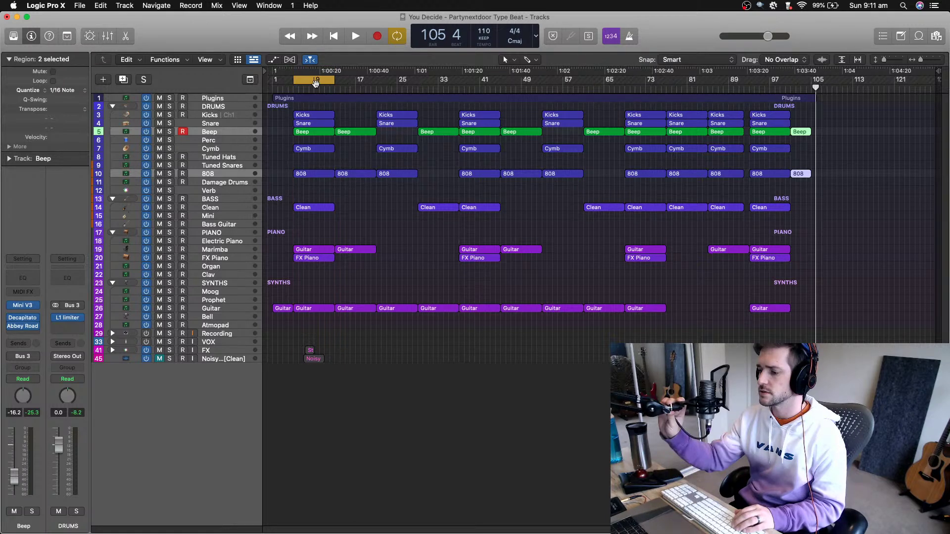
key(space)
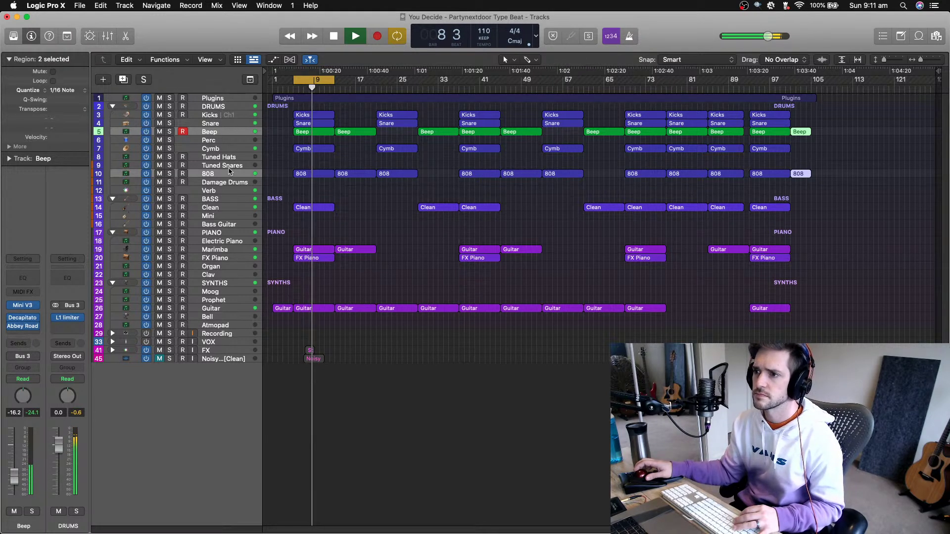
Check the Clean bass track's Decapitator settings and lower the track's volume to -11.8 dB
click(220, 207)
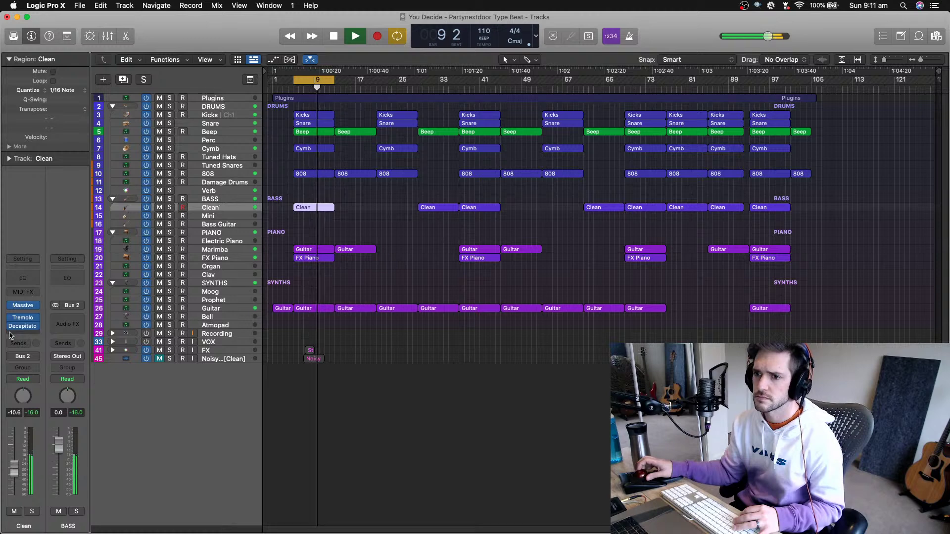
click(22, 326)
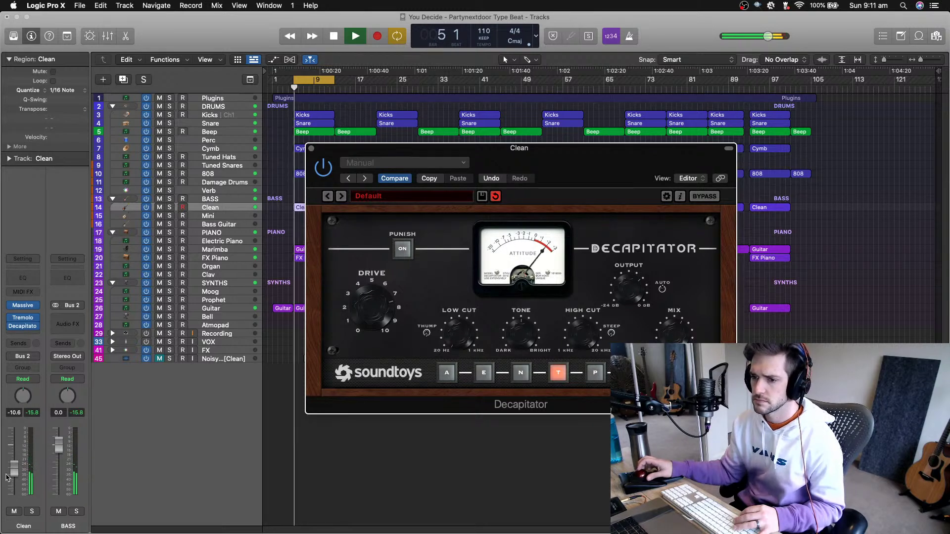
drag(11, 476, 11, 479)
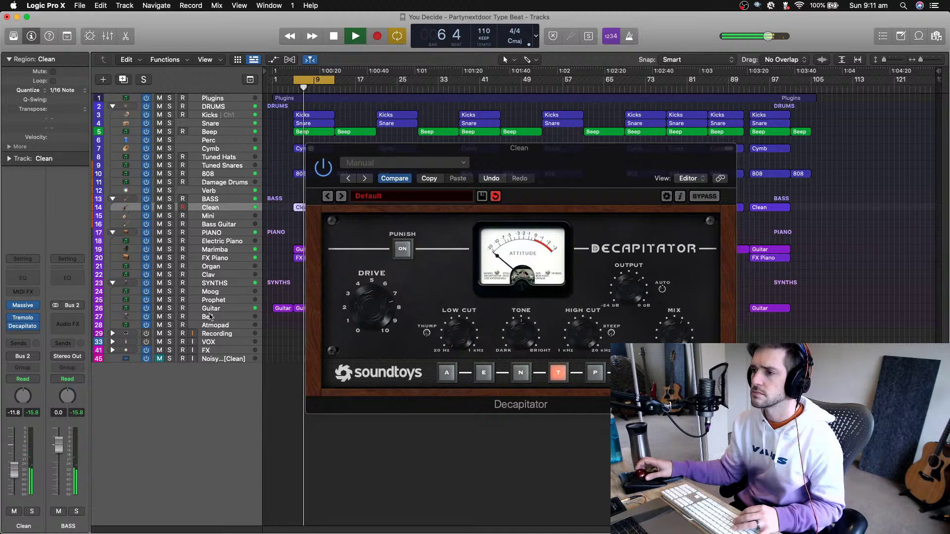
click(311, 148)
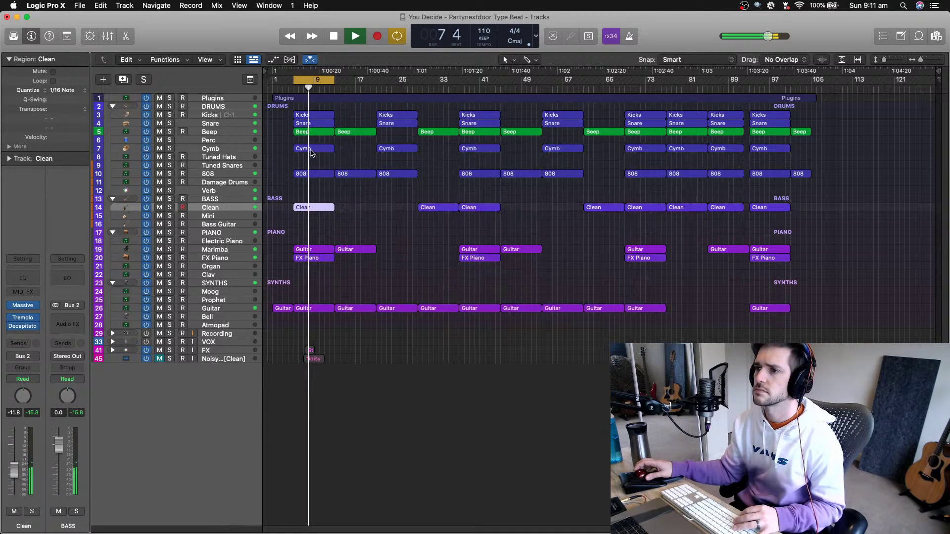
Solo the Beep track and open its Abbey Road Plates, Decapitator and Mini V3 plug-ins
click(221, 132)
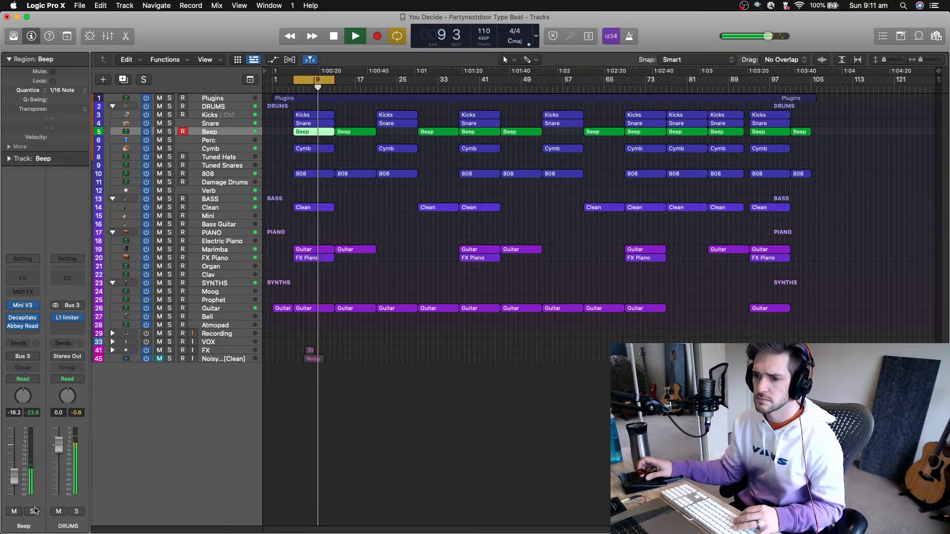
click(33, 511)
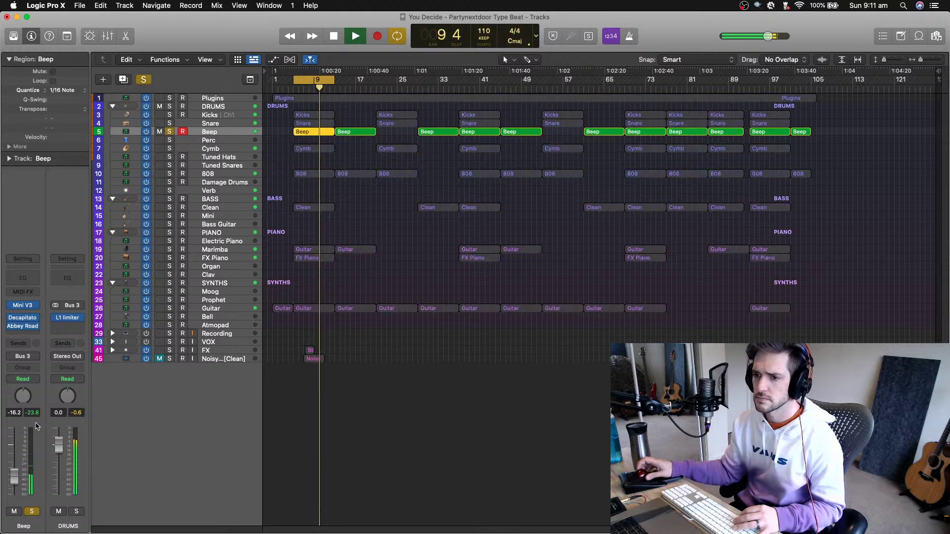
click(23, 326)
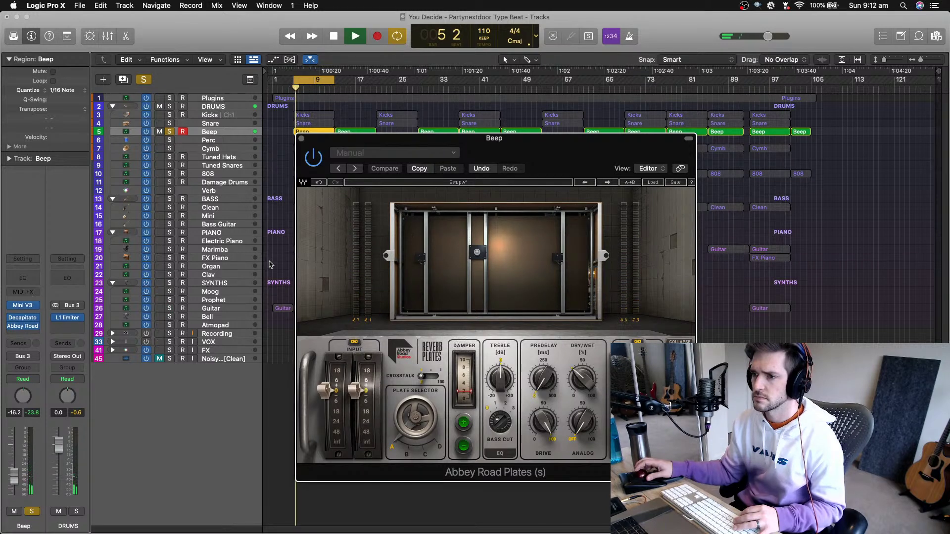
click(23, 318)
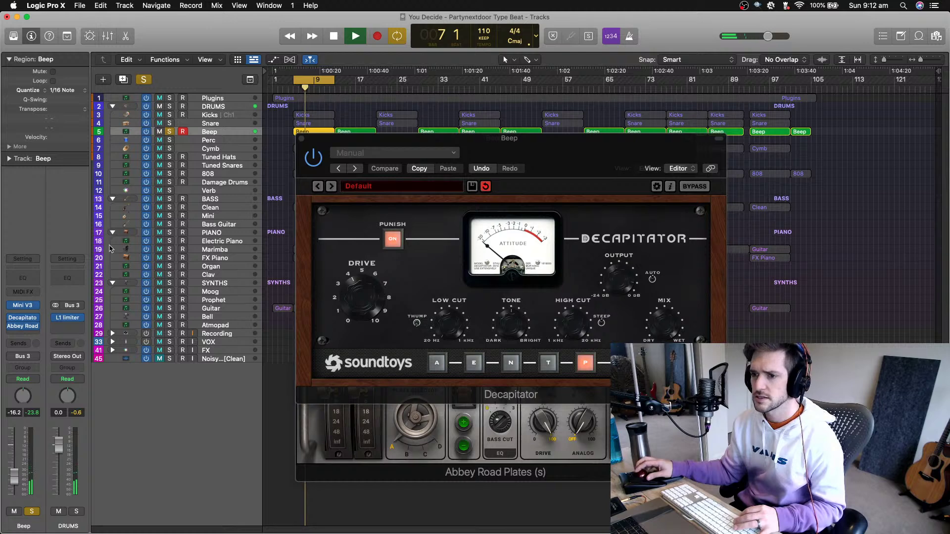
click(23, 306)
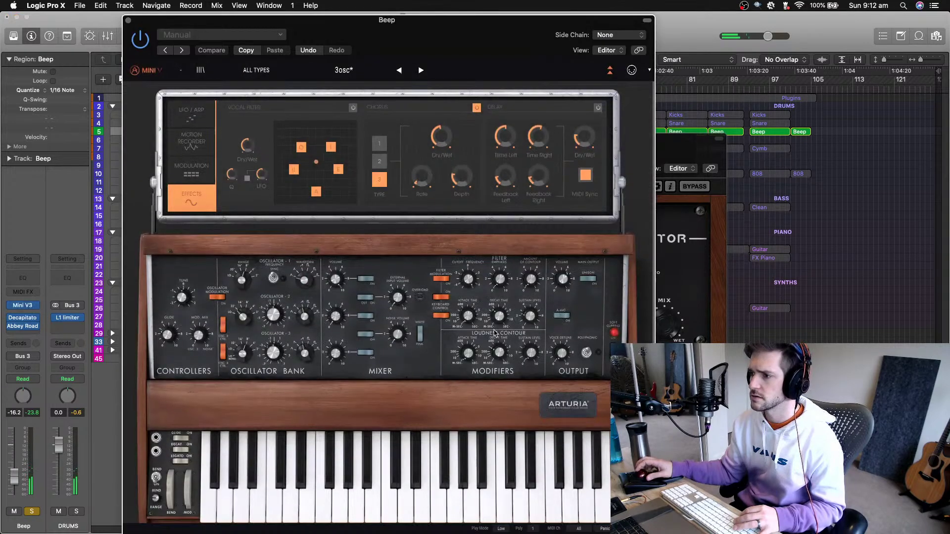
Adjust the Beep synth's loudness contour decay to around 33 ms in Mini V3 and close the track's plug-in windows
mouse_move(499, 352)
mouse_down()
mouse_move(499, 344)
mouse_move(499, 354)
mouse_up()
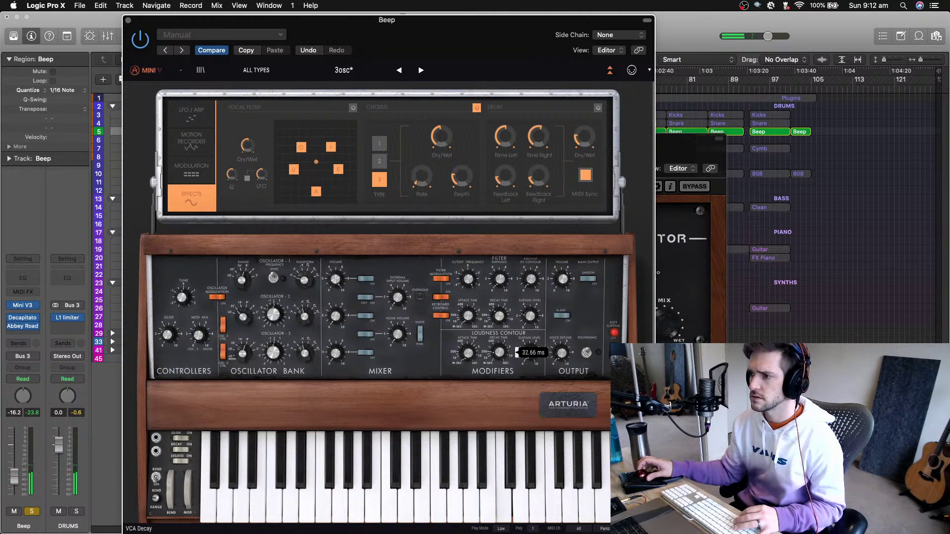
drag(499, 354, 499, 357)
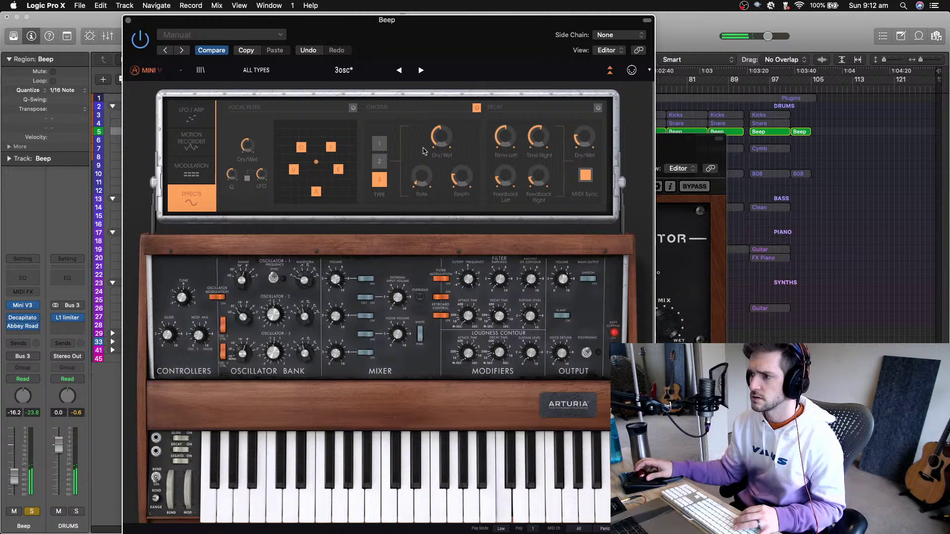
click(129, 21)
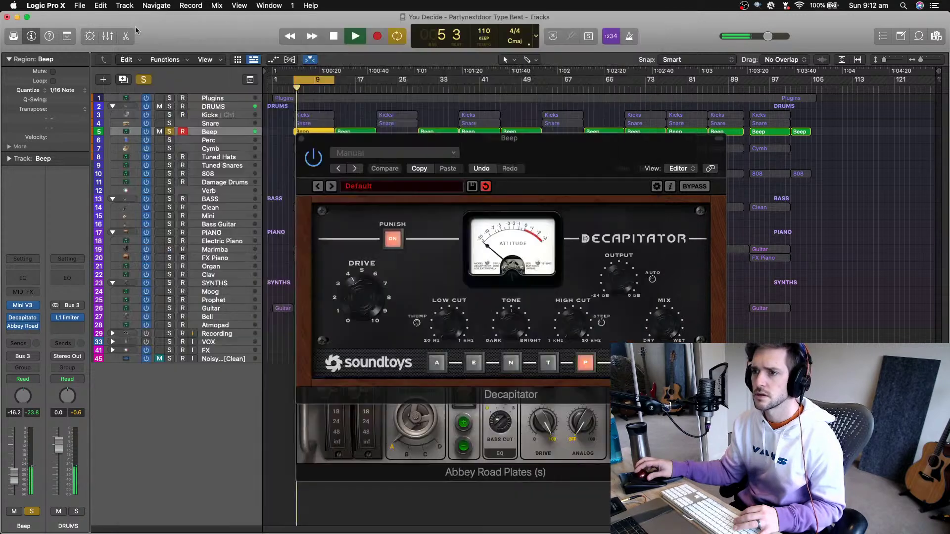
click(301, 140)
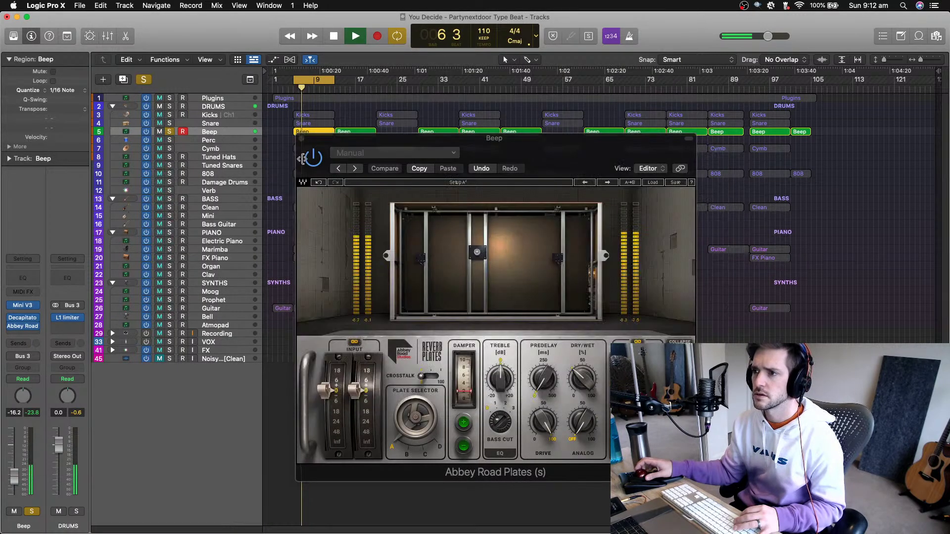
click(301, 139)
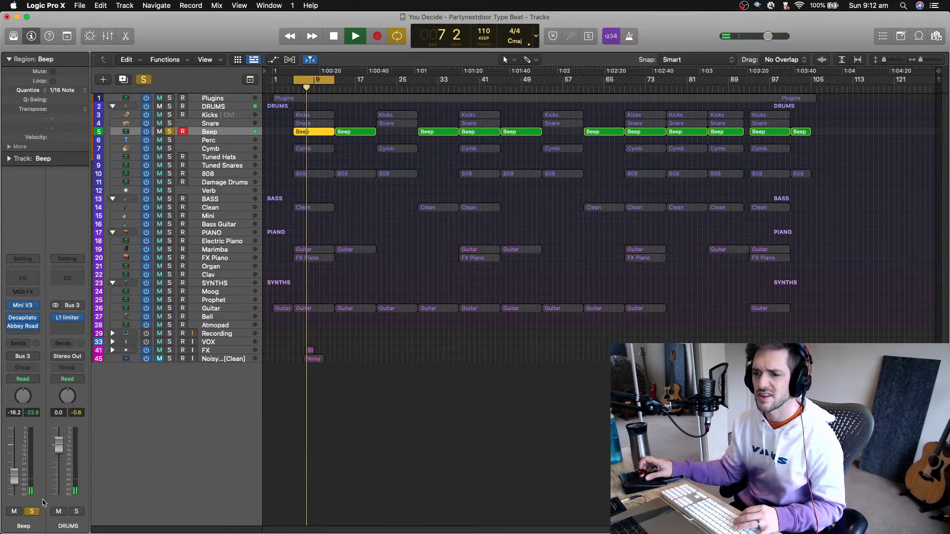
Unsolo the Beep track, raise its volume to -14.8 dB against the full mix and stop playback
click(32, 513)
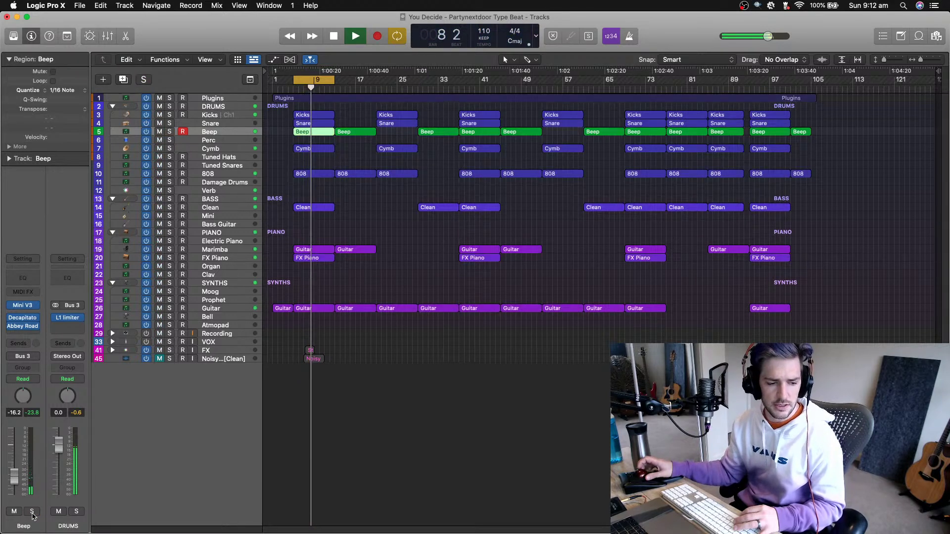
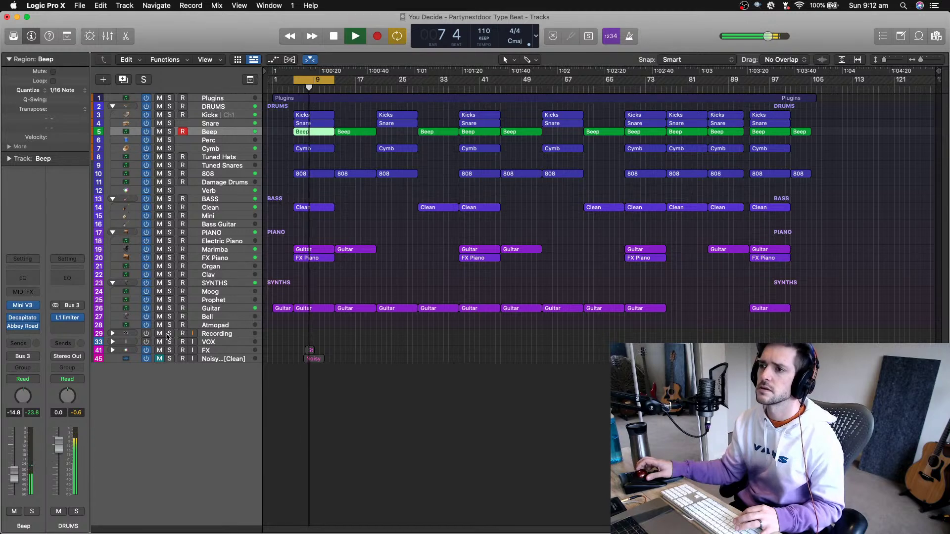
key(space)
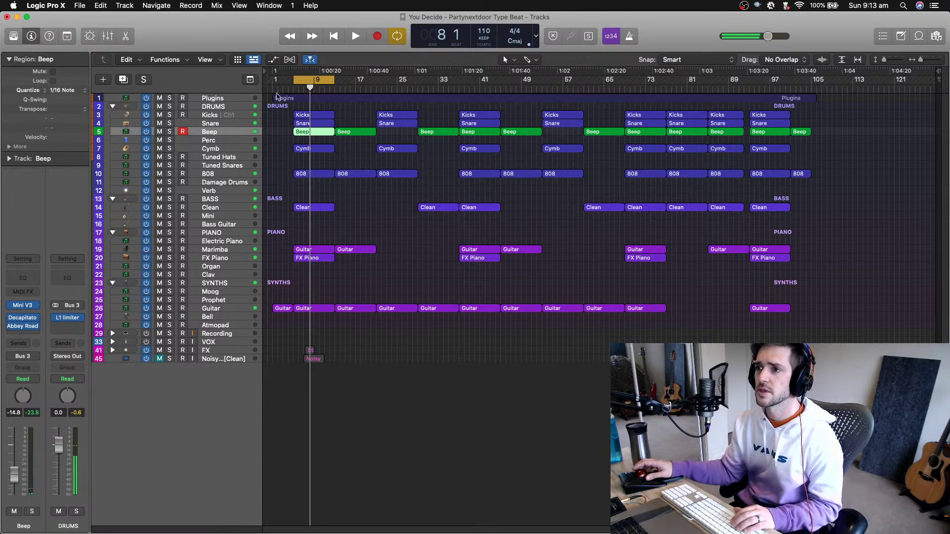
Open the FF Pro-Q 2 analyzer on the Stereo Out and move its window clear of the track list
click(219, 108)
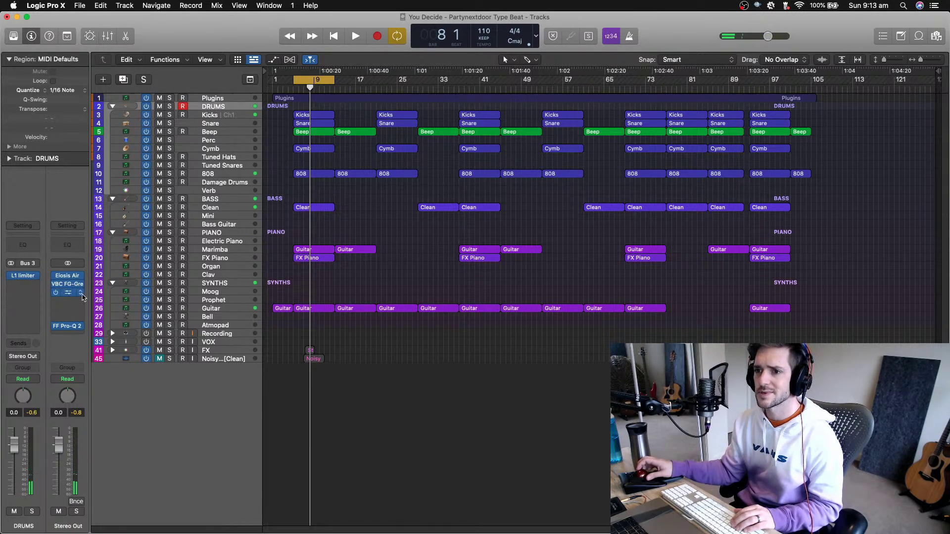
click(66, 326)
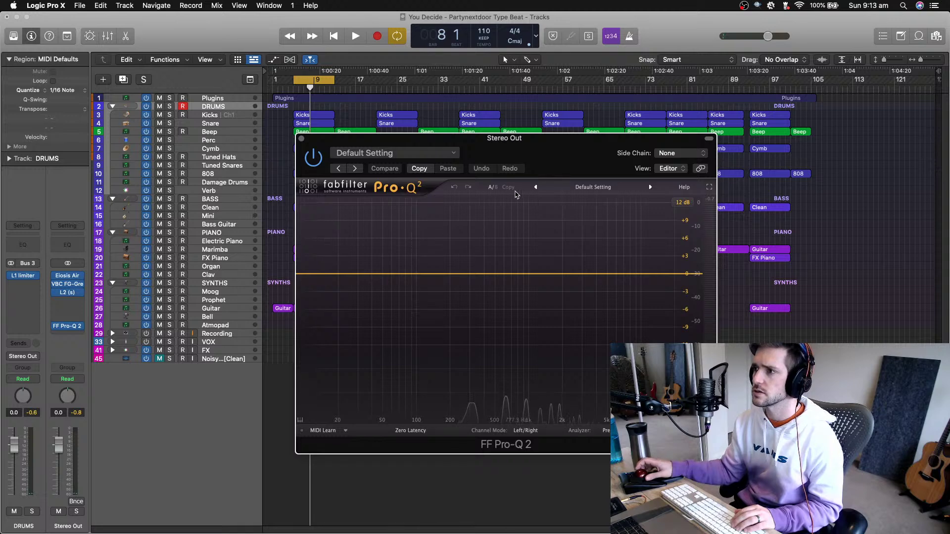
drag(529, 138, 765, 4)
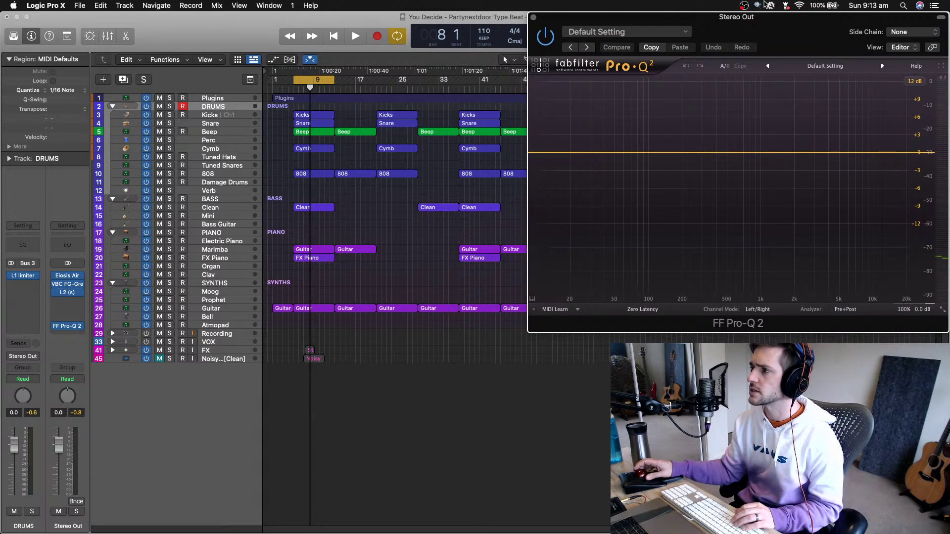
Play the looped section and lower the Snare track's volume to -2.7 dB
key(space)
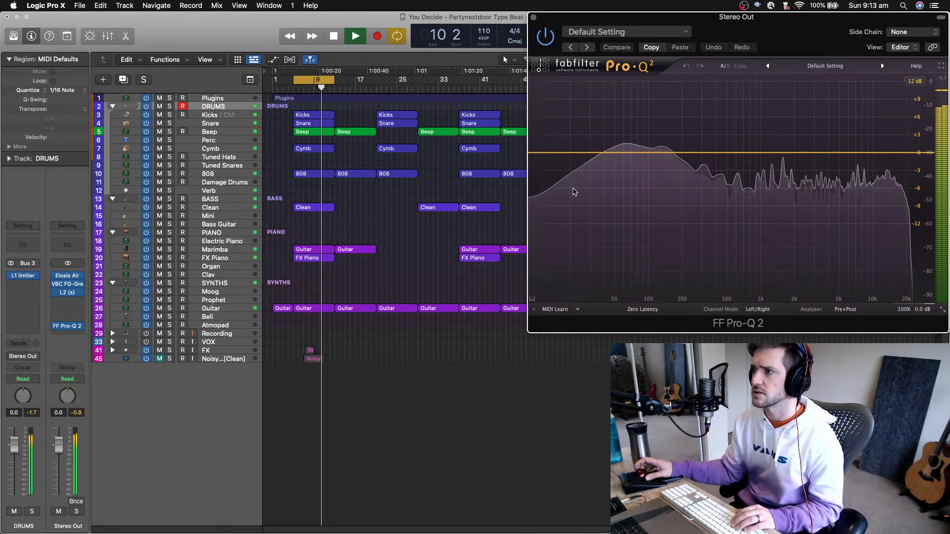
click(243, 126)
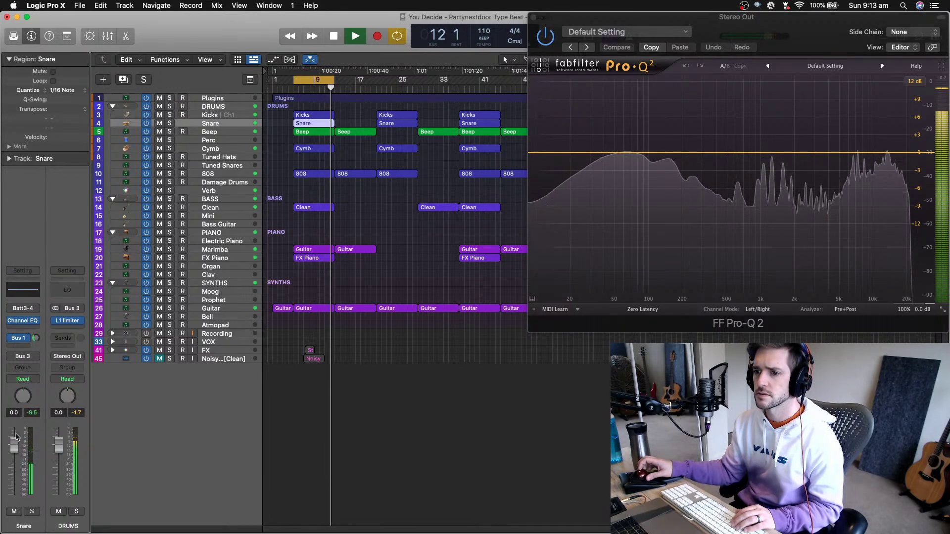
drag(16, 436, 20, 454)
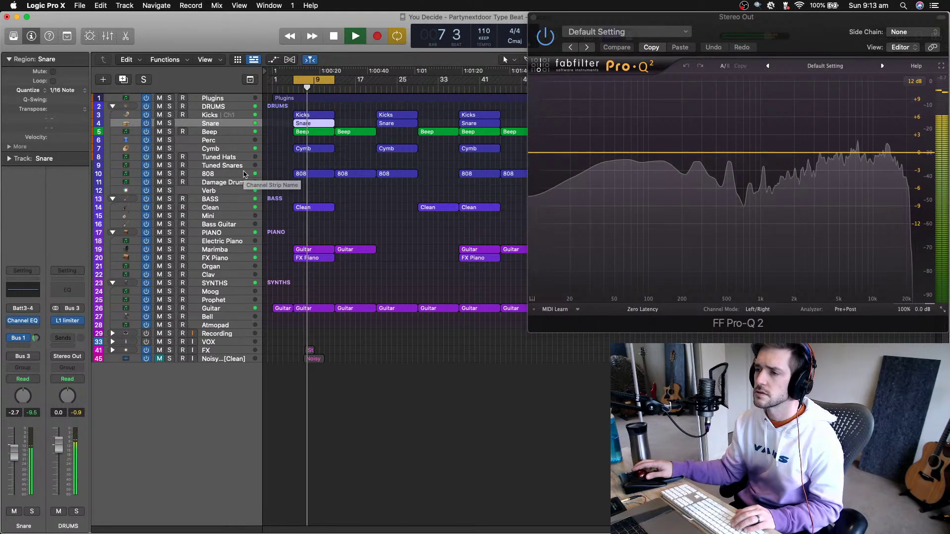
Slightly adjust the threshold of the VBC FG-Grey compressor on the Stereo Out and close its window
click(235, 107)
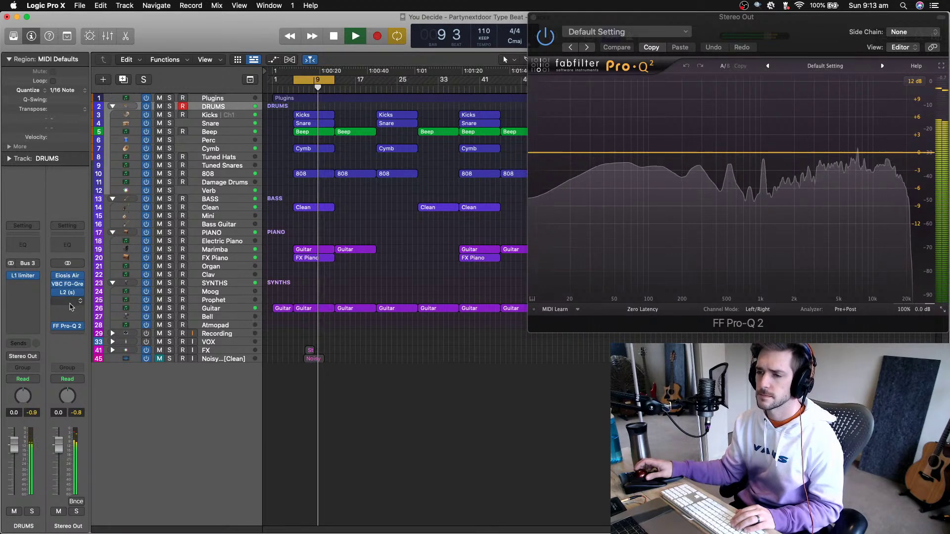
click(69, 286)
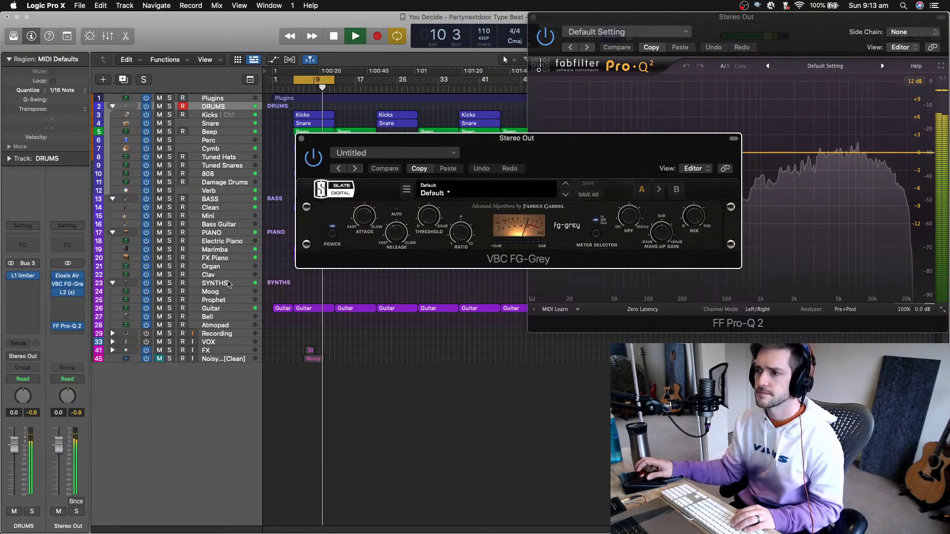
mouse_move(429, 215)
mouse_down()
mouse_move(427, 198)
mouse_move(428, 206)
mouse_up()
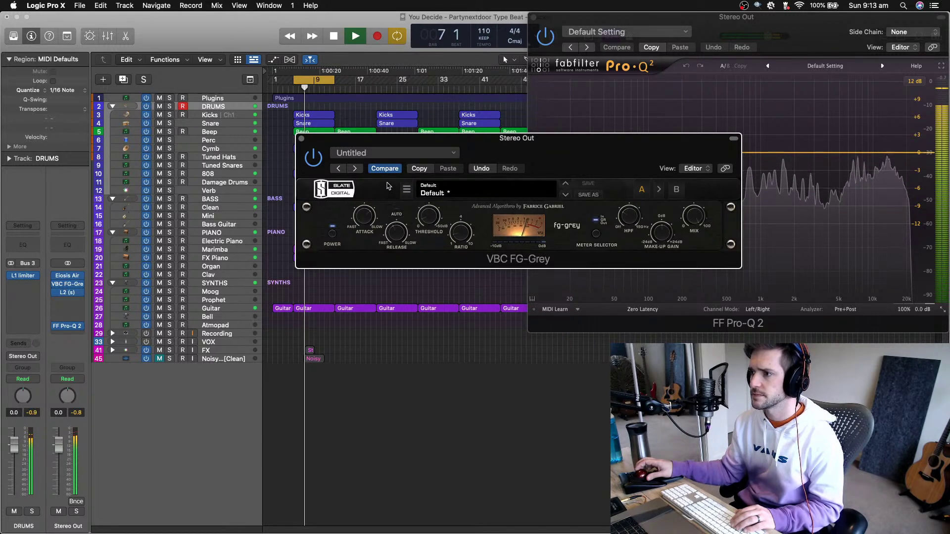
click(302, 139)
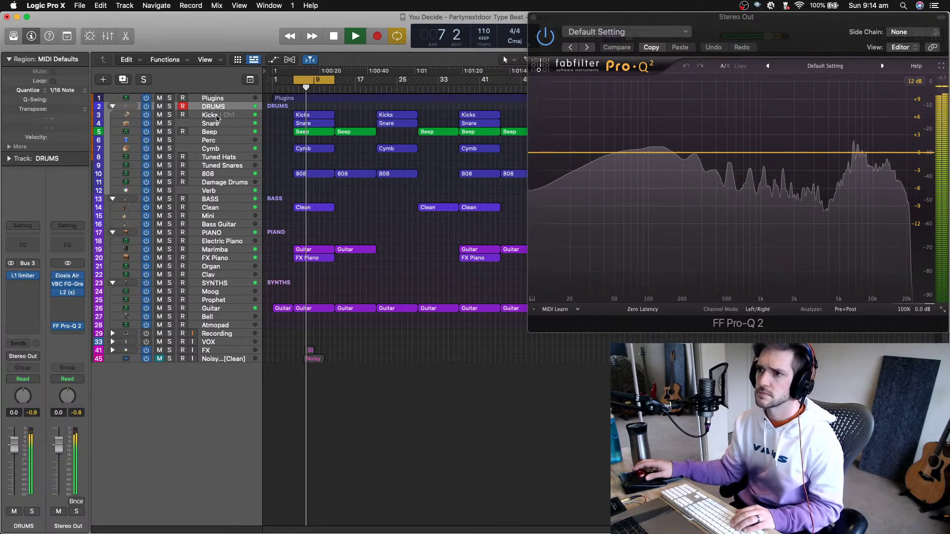
Lower the threshold of the Stereo Out's L2 Ultramaximizer to about -6 dB during playback and close the plug-in
click(70, 291)
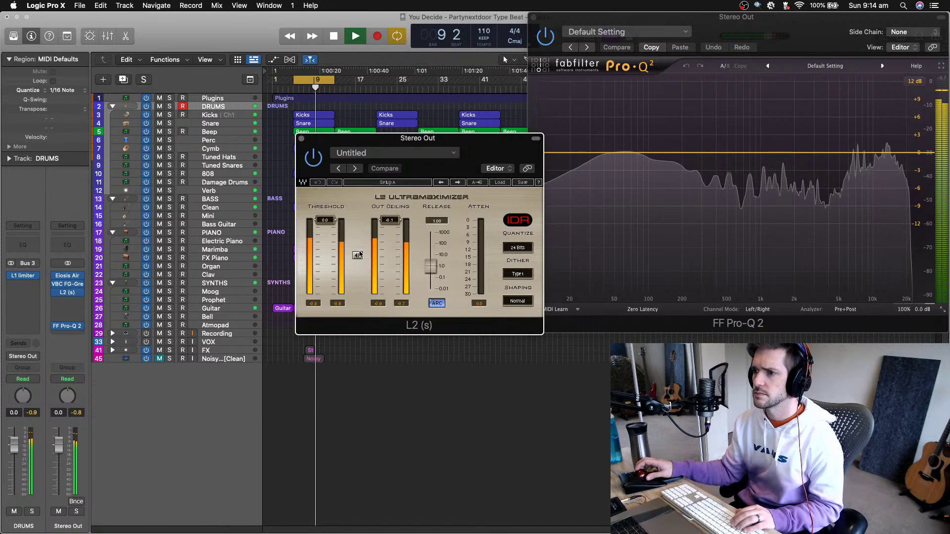
drag(326, 221, 326, 222)
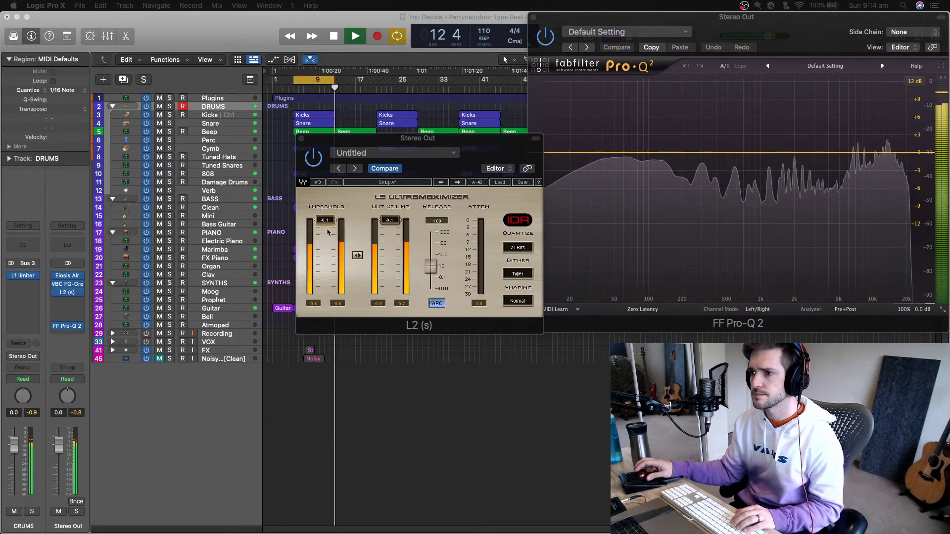
drag(322, 223, 321, 280)
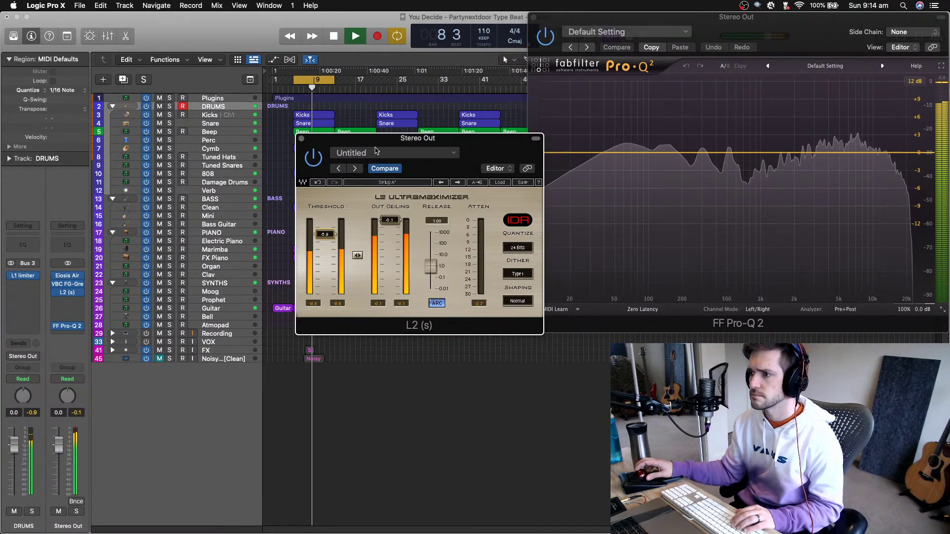
click(301, 138)
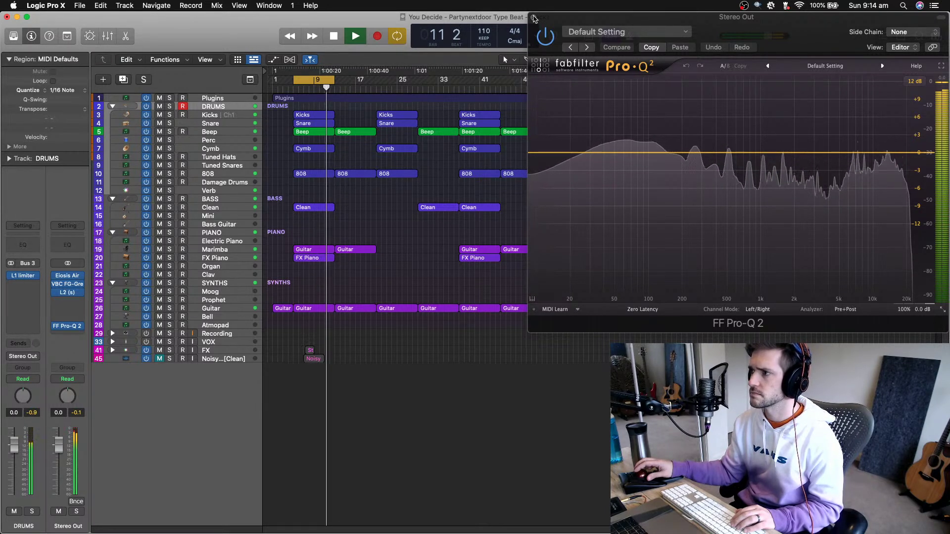
Select the Cymb track, close the Pro-Q 2 analyzer, listen to the looped mix and stop playback
click(216, 150)
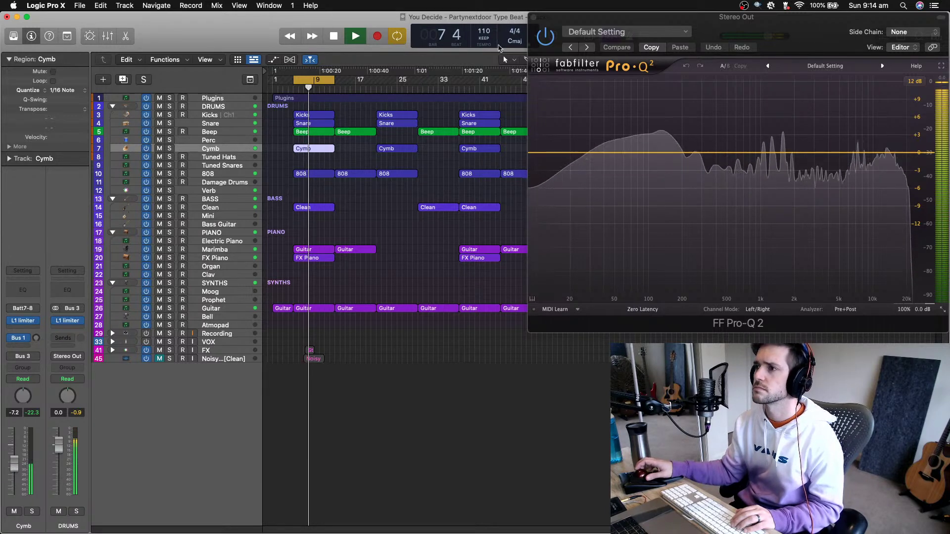
click(532, 17)
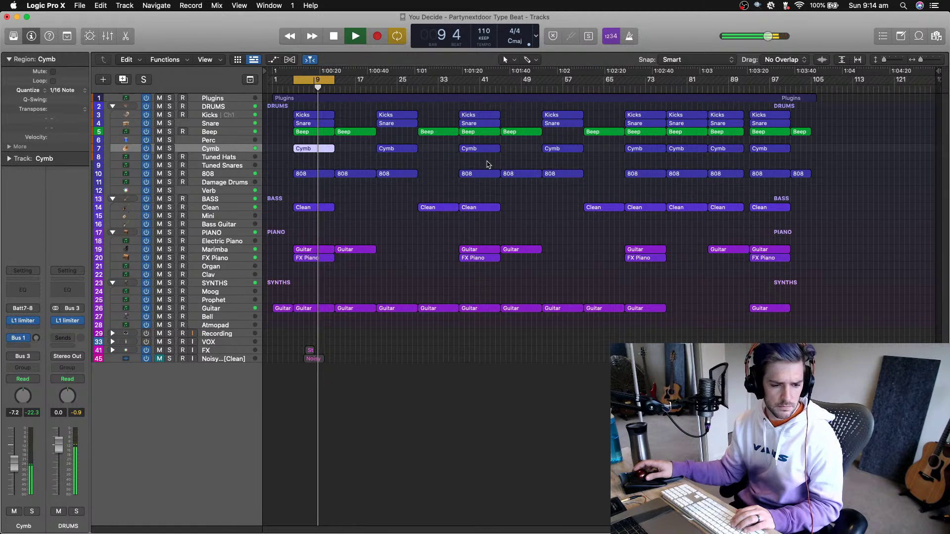
key(space)
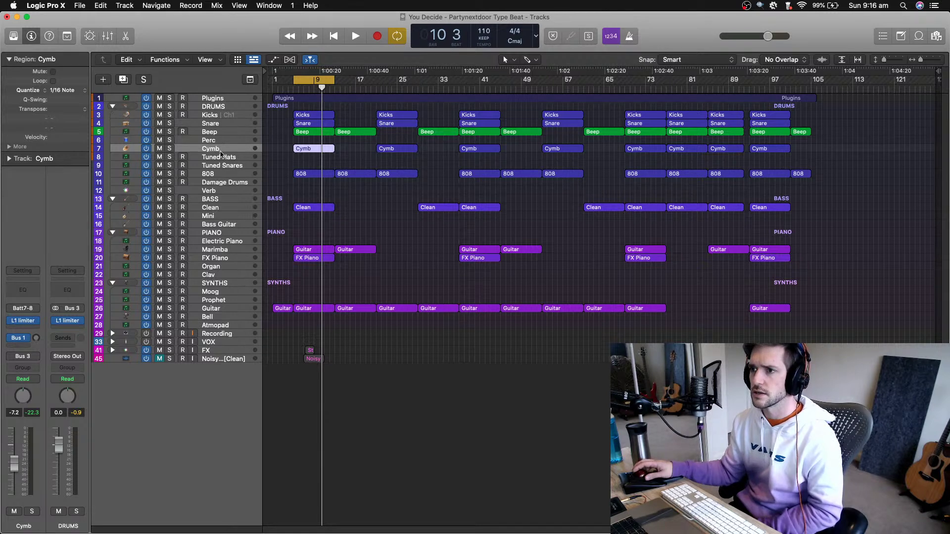
Reopen the L2 limiter on the Stereo Out and look over the plug-in choices for the empty slot below it
click(220, 106)
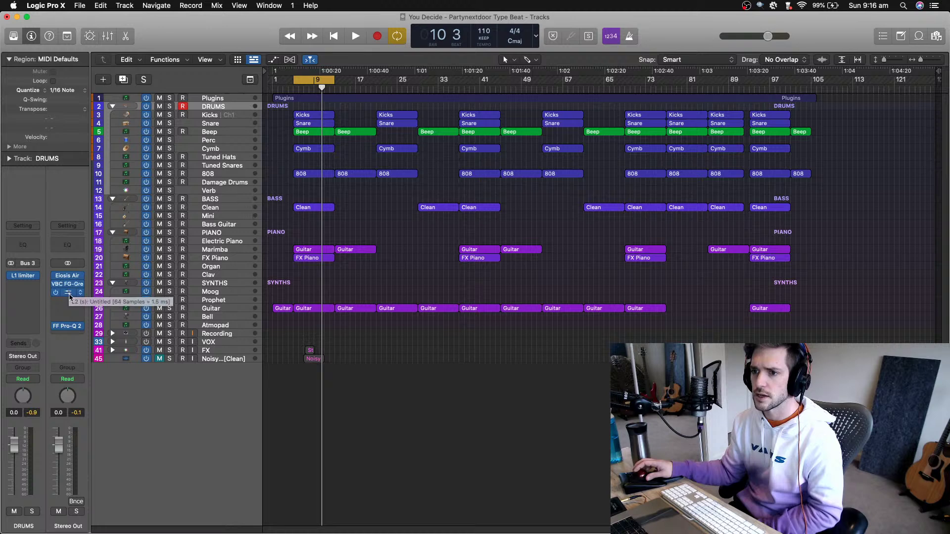
click(66, 302)
click(67, 292)
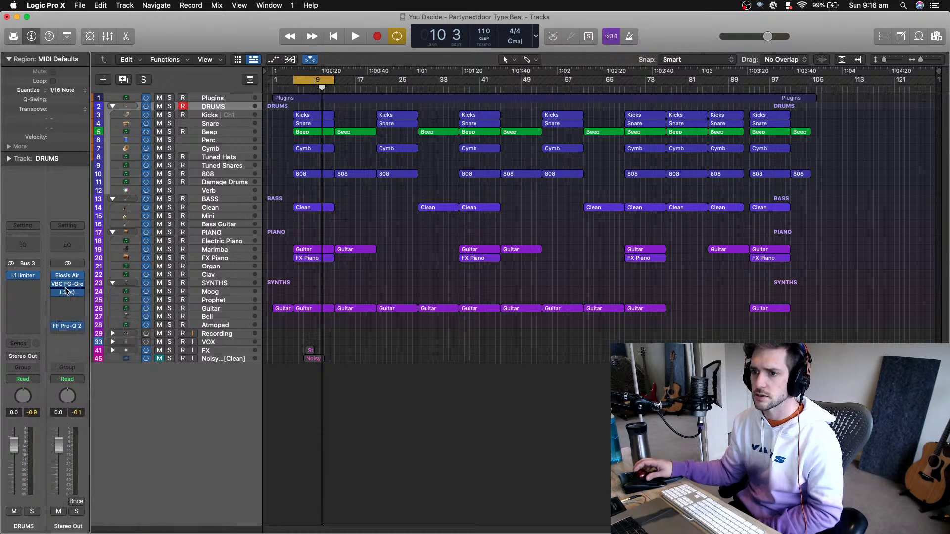
click(66, 292)
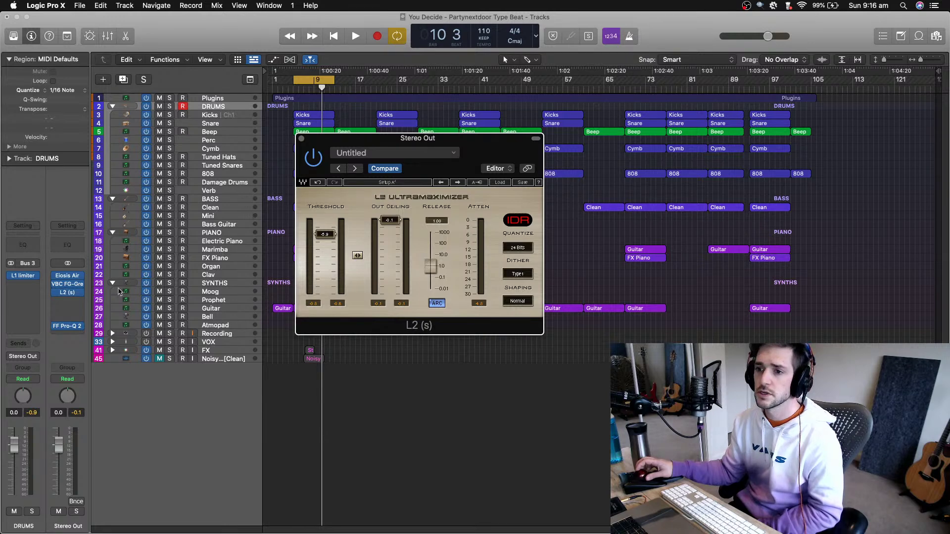
click(69, 302)
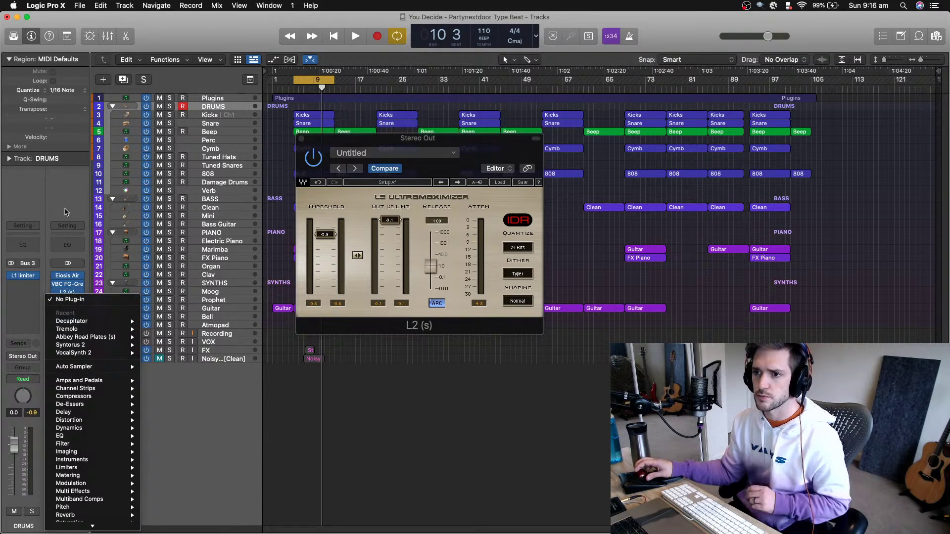
click(65, 211)
click(67, 302)
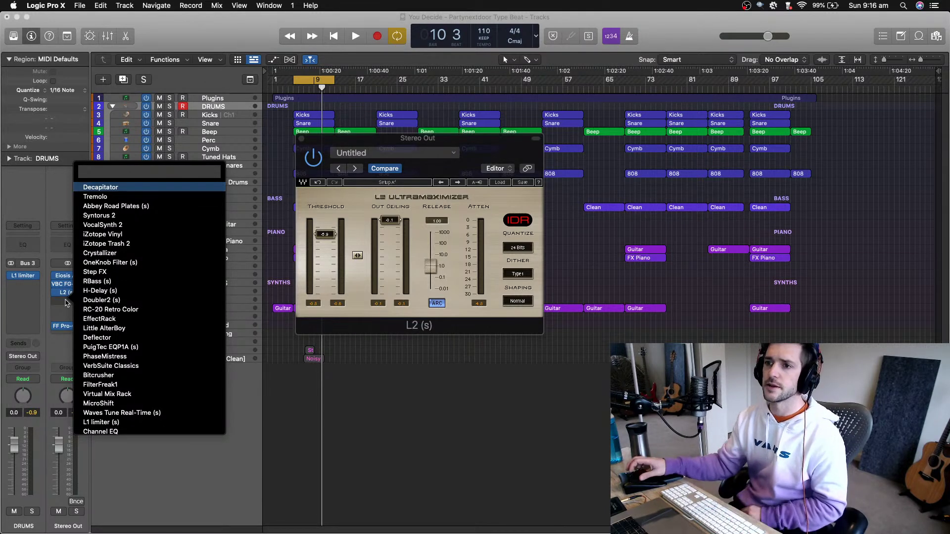
click(59, 200)
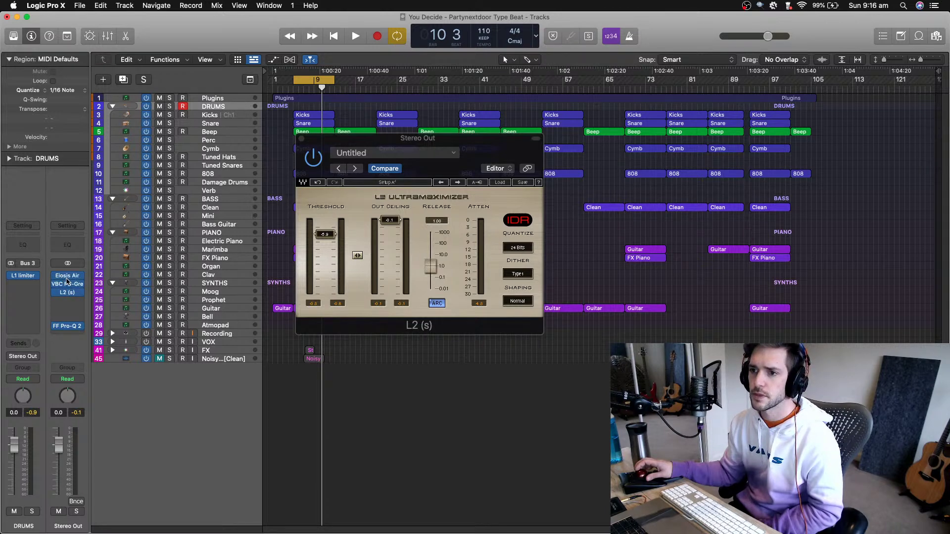
Review the VBC FG-Grey's high-pass filter and gain reduction on the Stereo Out while playing the loop, and close the plug-in
click(69, 284)
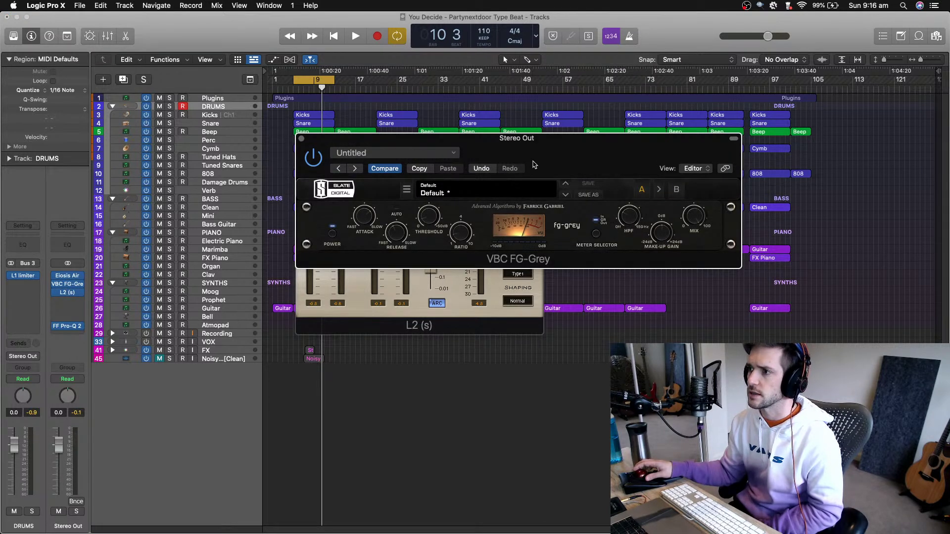
drag(536, 162, 414, 138)
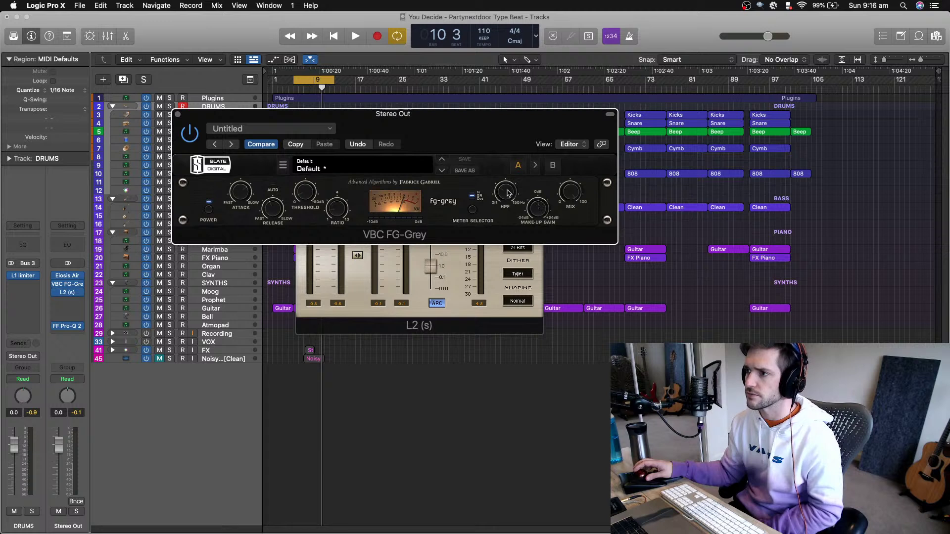
mouse_move(507, 193)
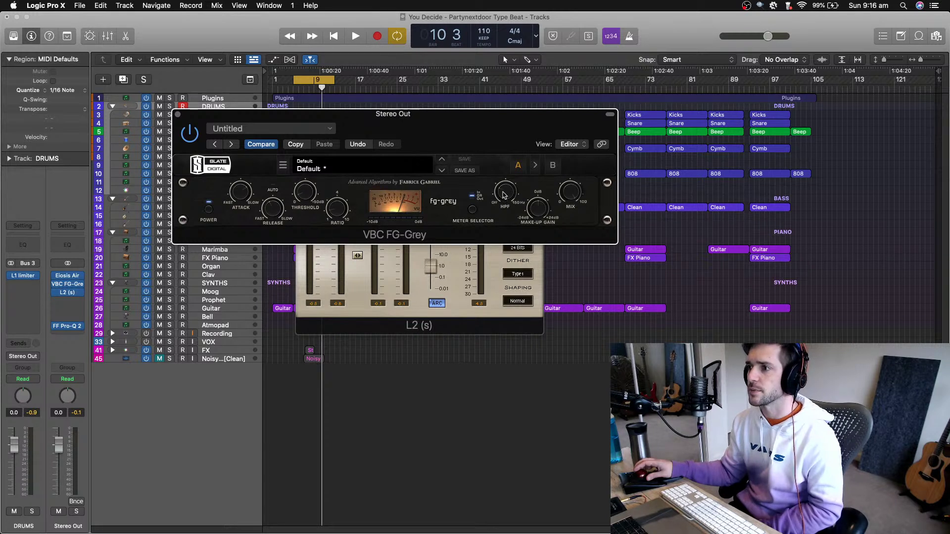
key(space)
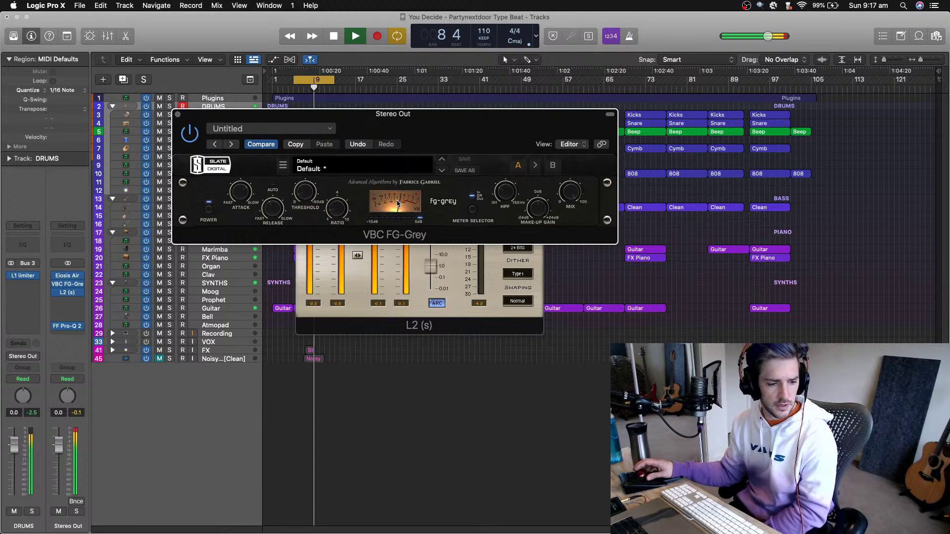
key(space)
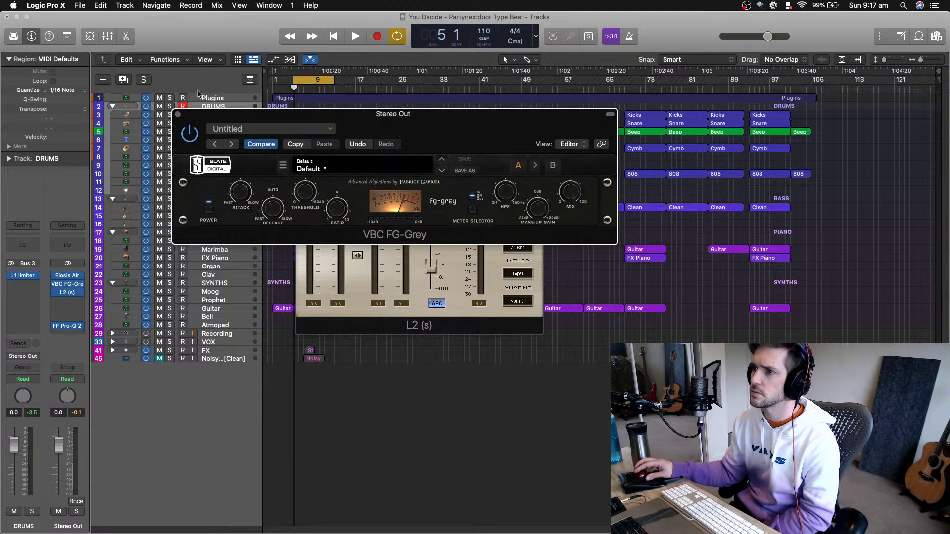
click(178, 115)
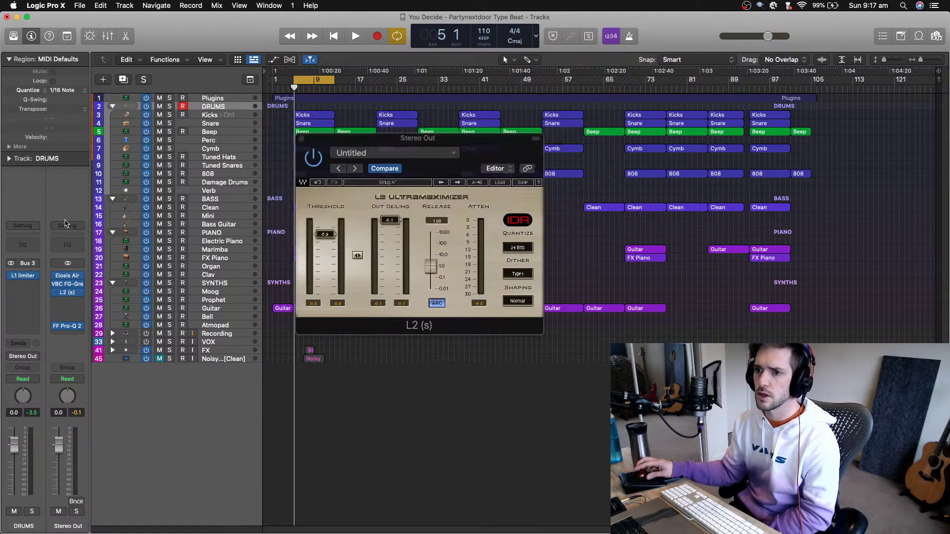
Insert a stereo Compressor after the L2 limiter on the Stereo Out
click(68, 300)
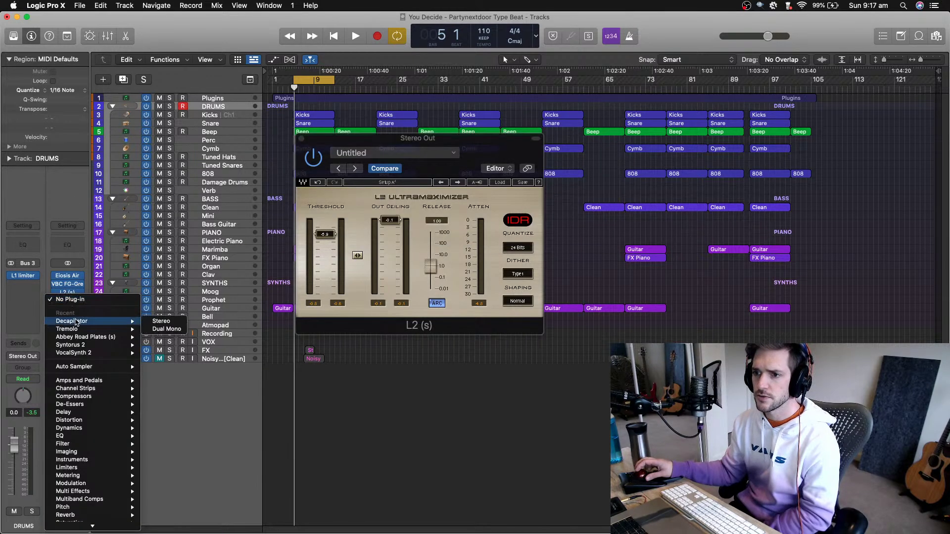
mouse_move(74, 396)
mouse_move(206, 413)
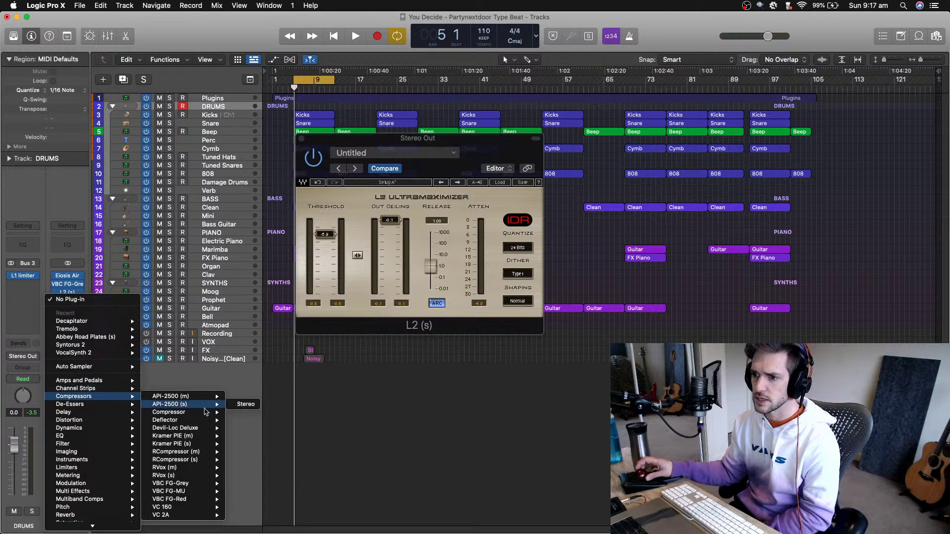
click(246, 413)
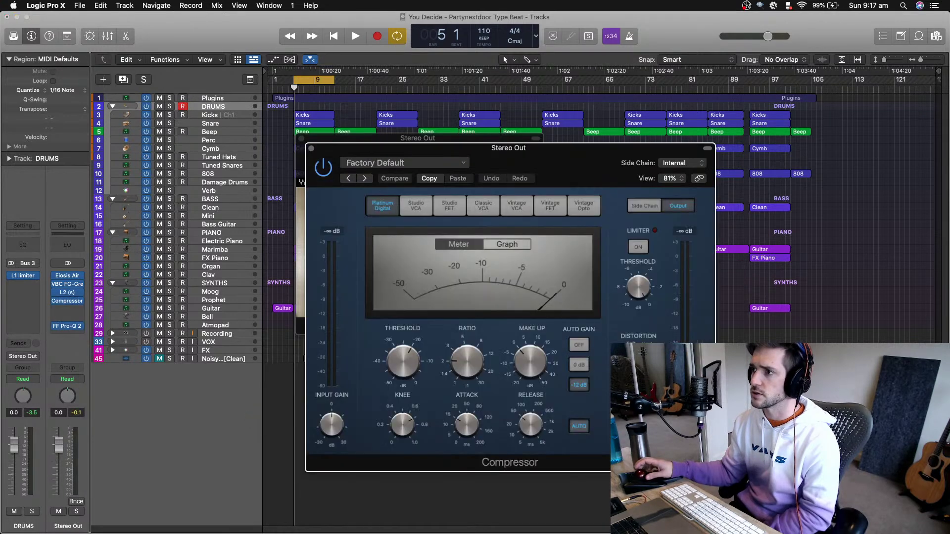
Move the Compressor window clear of the channel strips and examine its side chain source options and main controls
drag(586, 146, 501, 61)
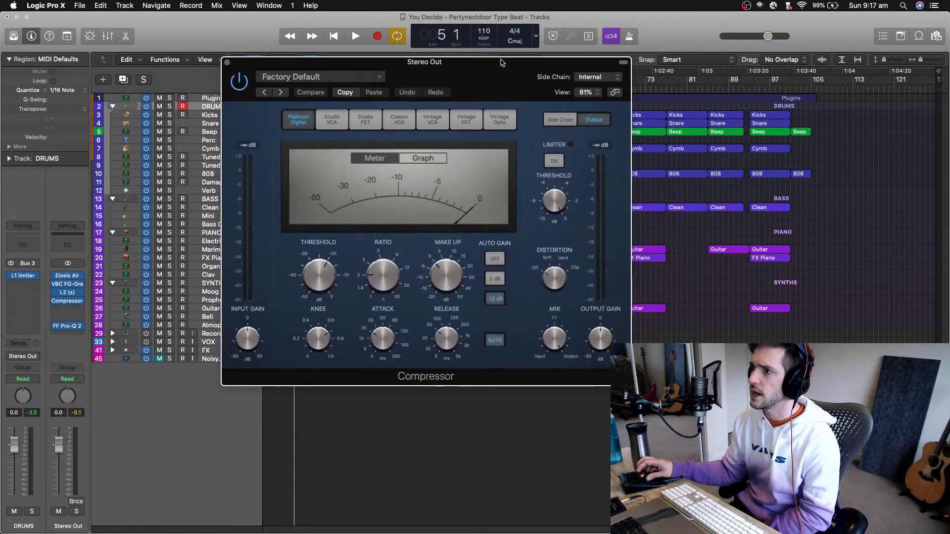
click(598, 83)
mouse_move(600, 94)
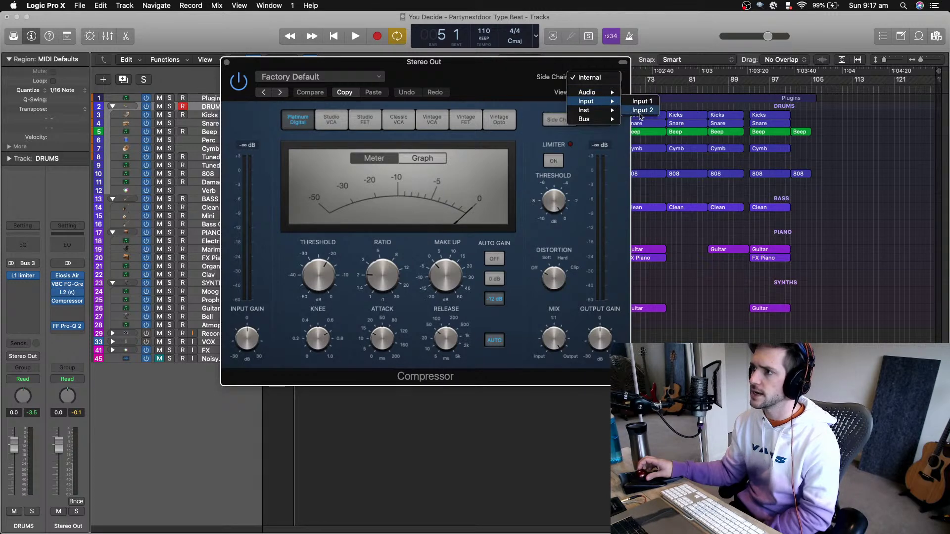
mouse_move(613, 112)
mouse_move(588, 121)
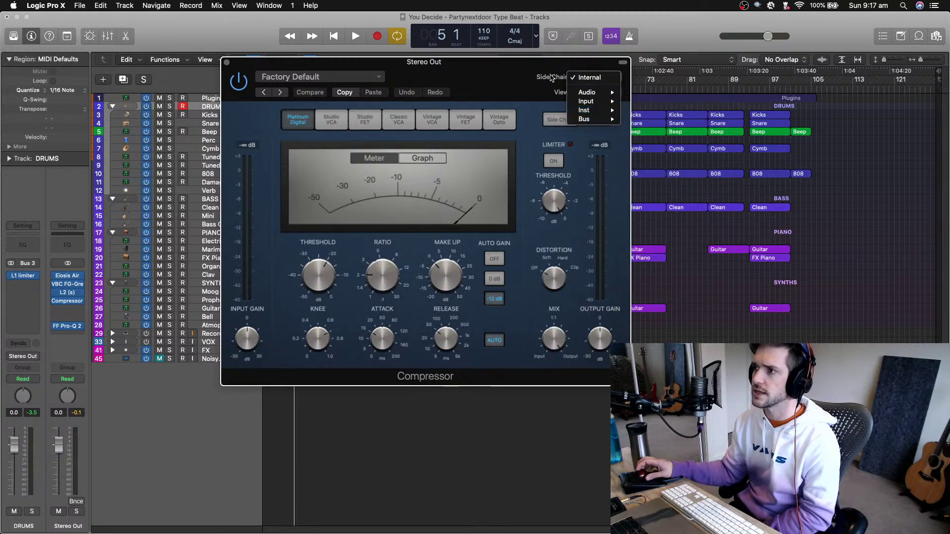
click(513, 72)
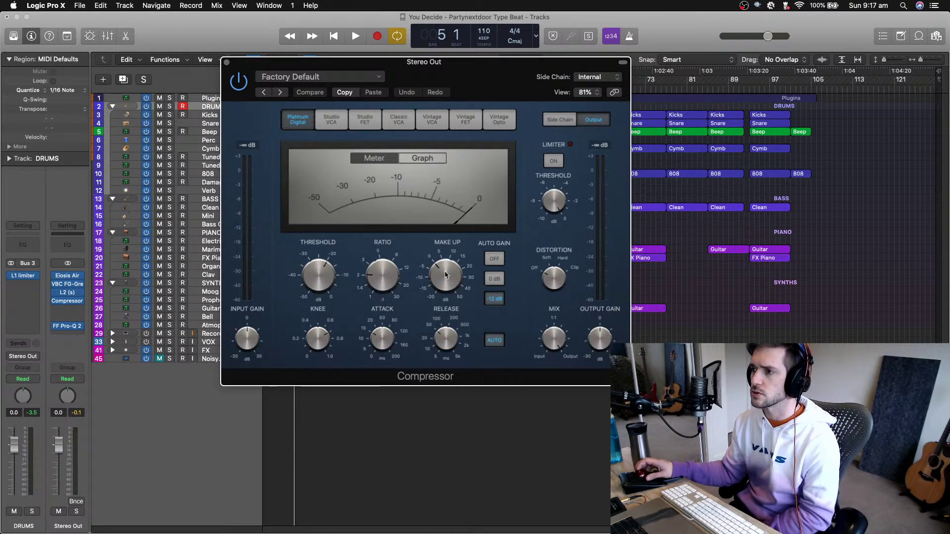
mouse_move(446, 275)
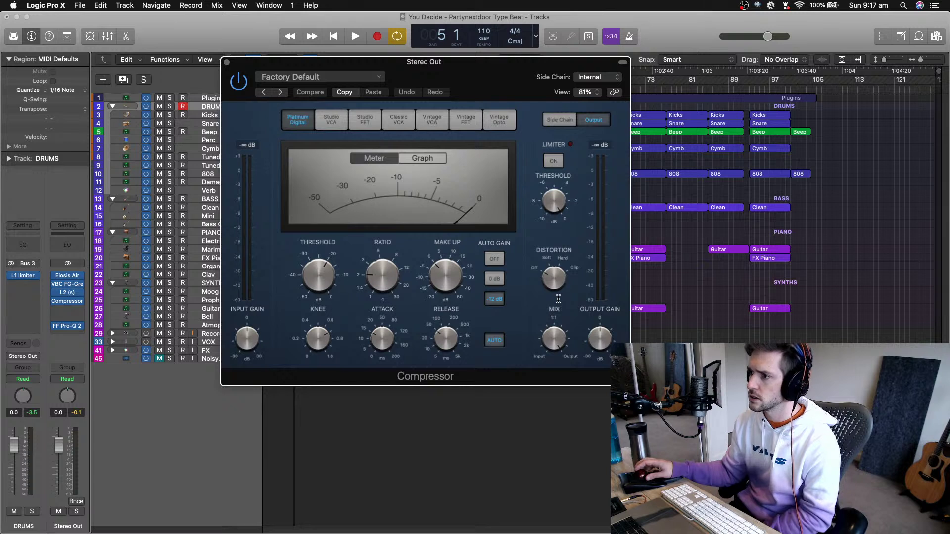
mouse_move(585, 322)
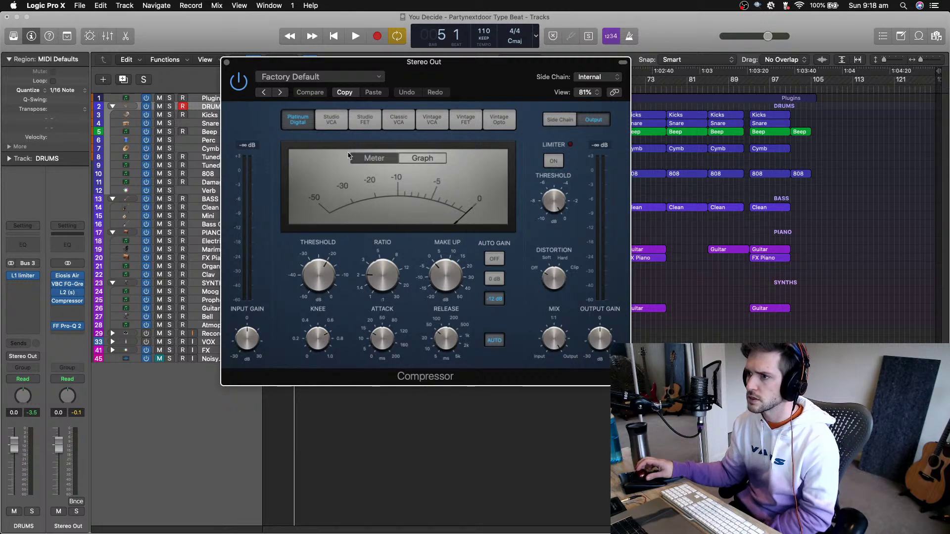
Step the Compressor through the Studio VCA, Studio FET, Classic VCA, Vintage VCA, Vintage FET and Vintage Opto models
click(340, 122)
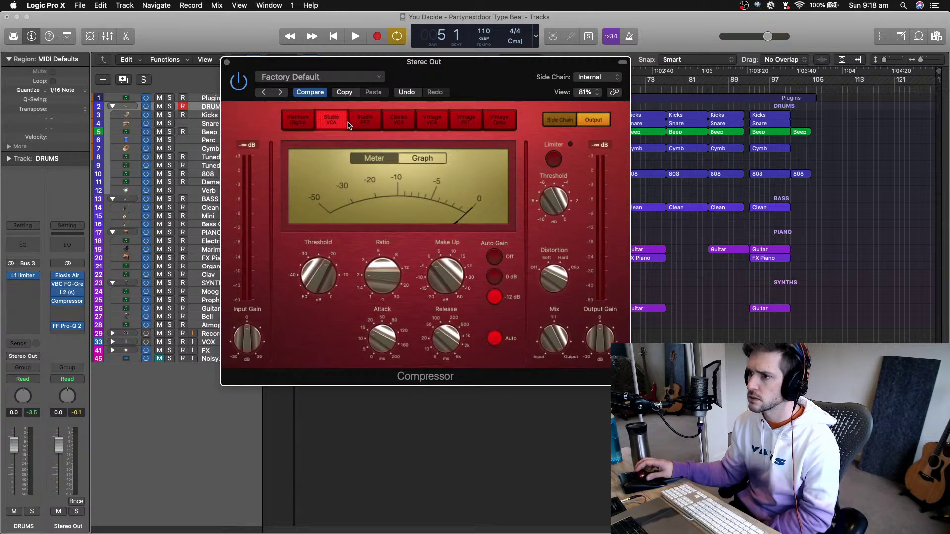
click(372, 124)
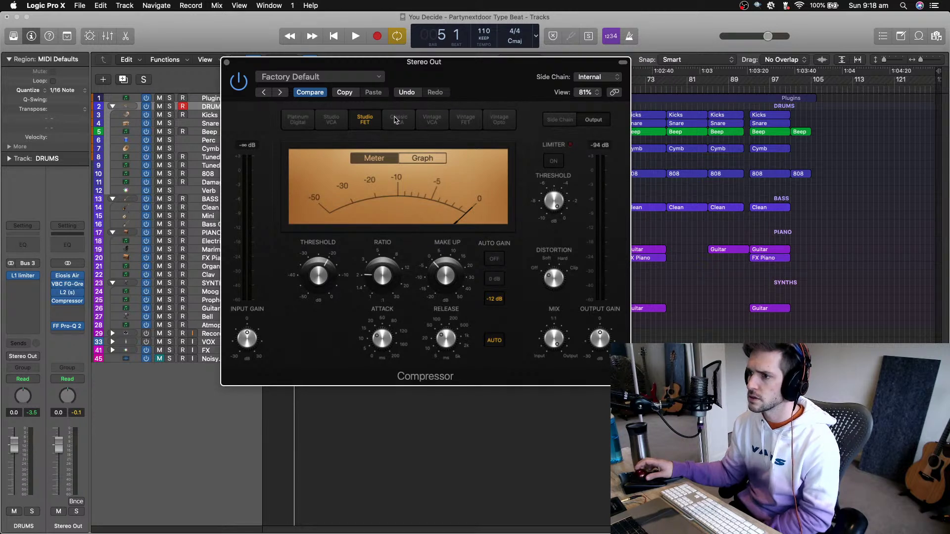
click(396, 120)
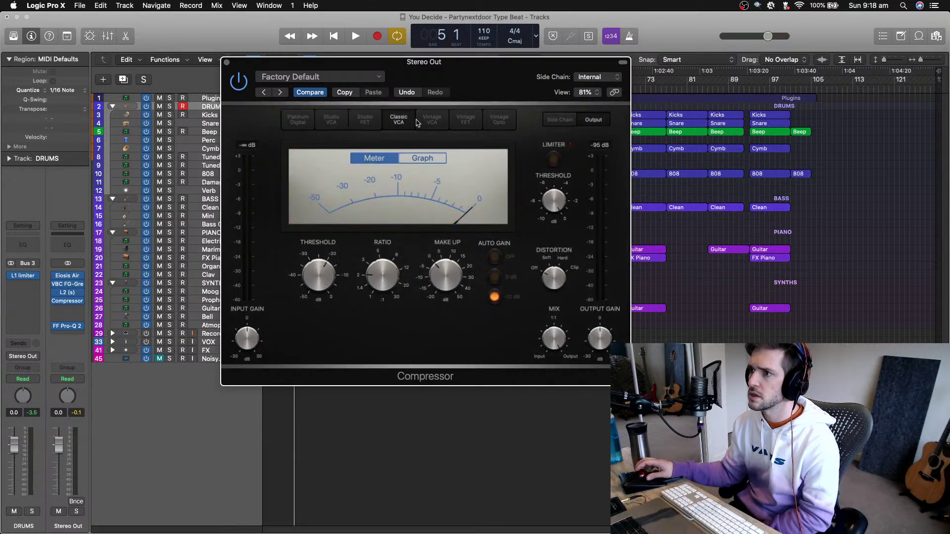
click(441, 128)
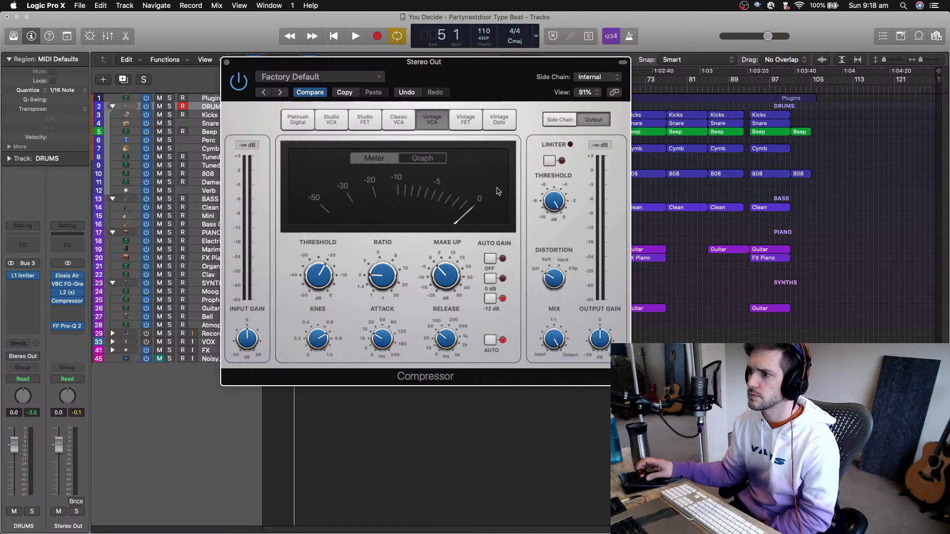
click(466, 120)
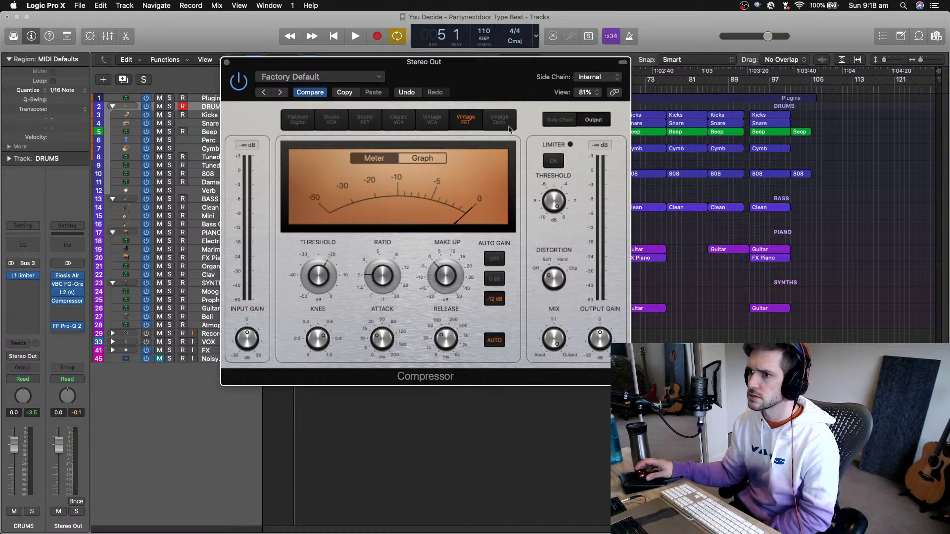
click(509, 126)
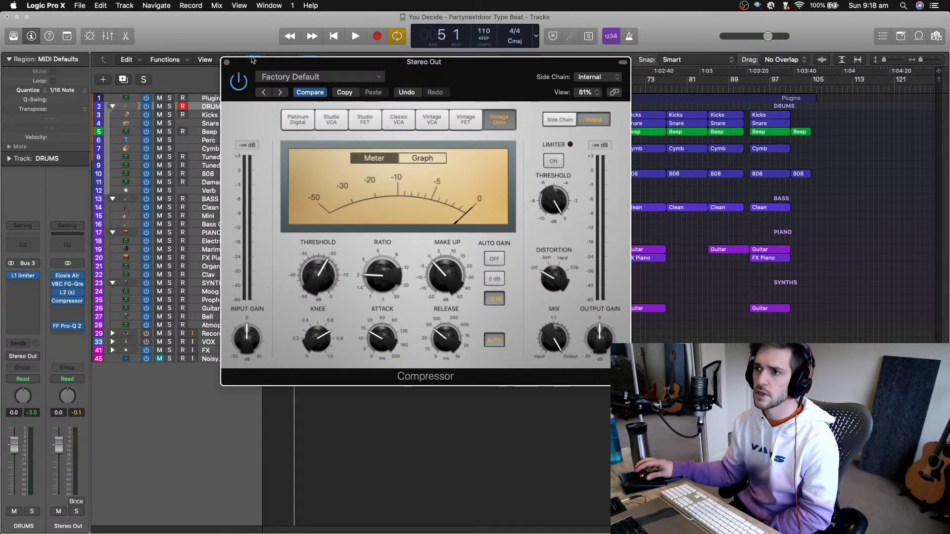
Remove the Compressor from the Stereo Out and close the open plug-in windows
click(226, 64)
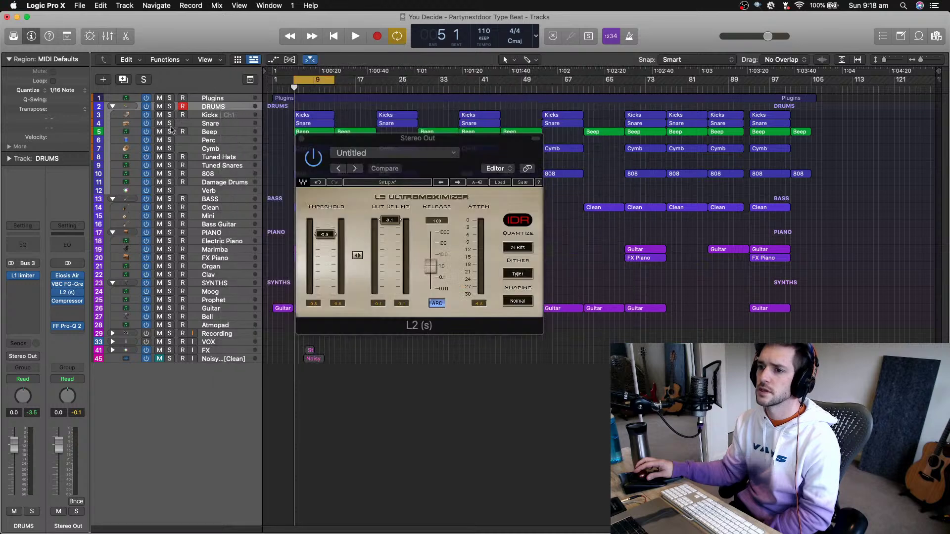
click(82, 302)
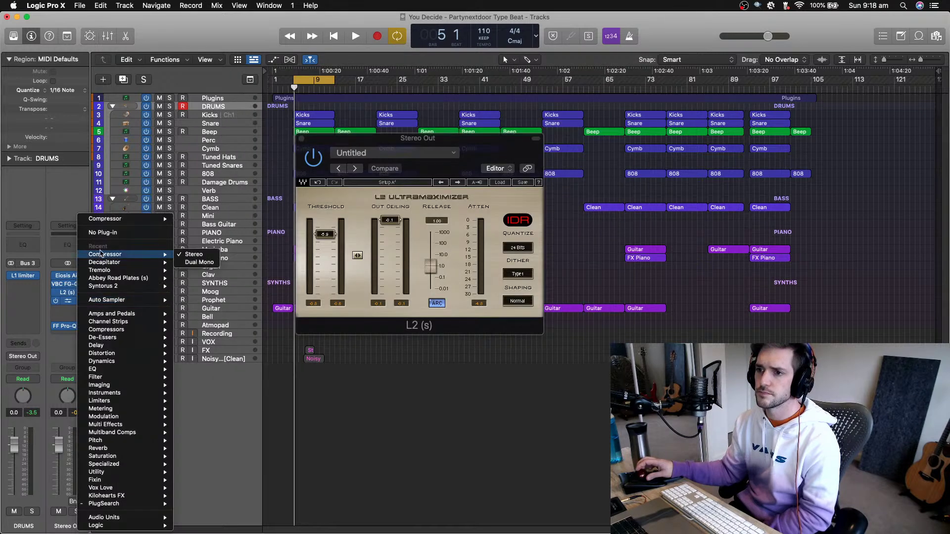
click(95, 236)
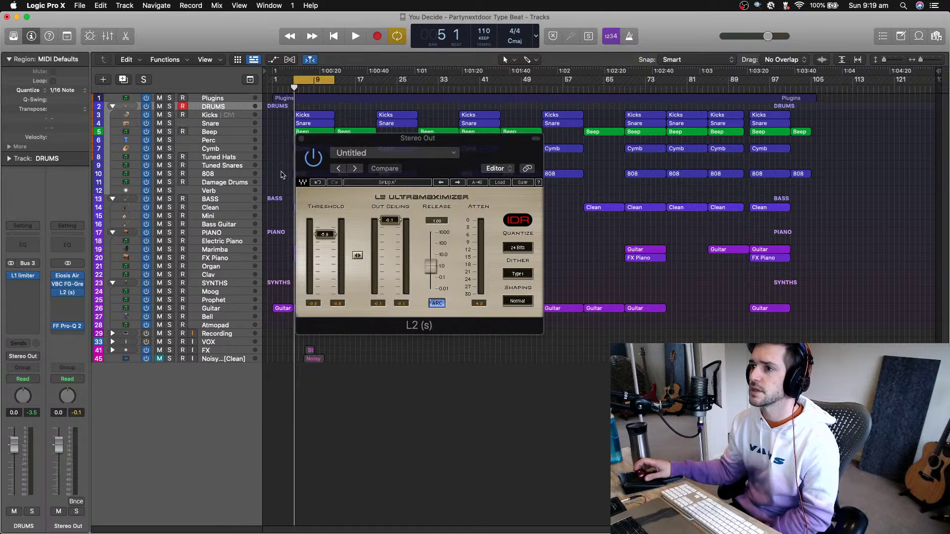
click(301, 139)
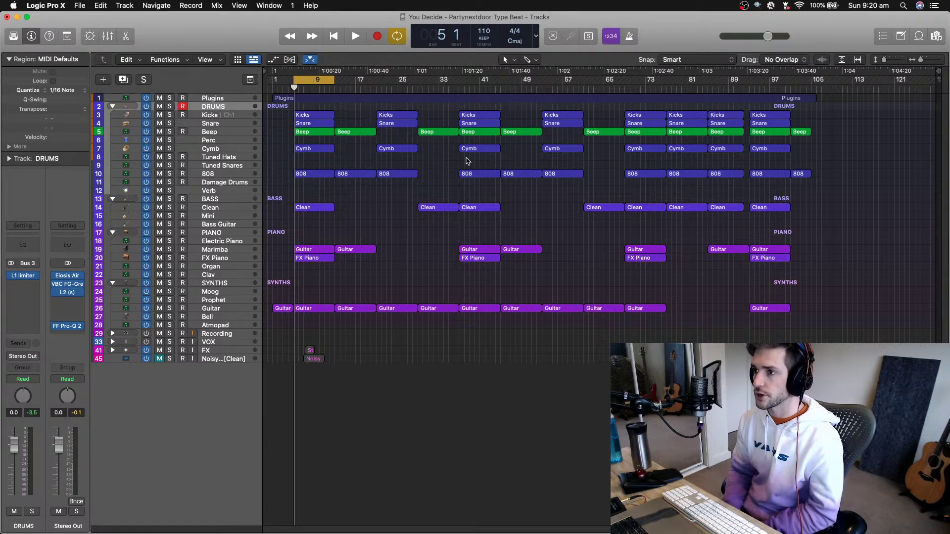
Play the loop and lower the Clean bass track's volume to -13.6 dB, stopping playback when done
key(space)
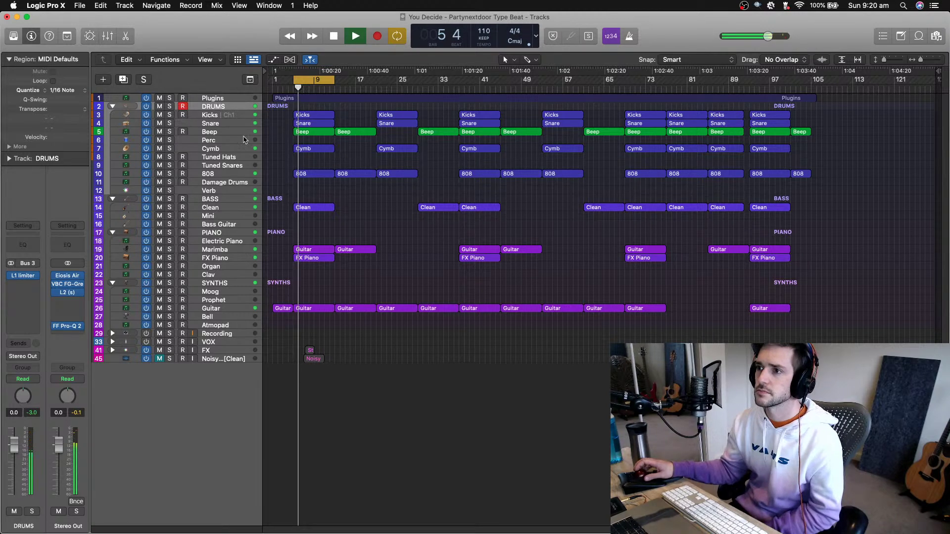
click(313, 207)
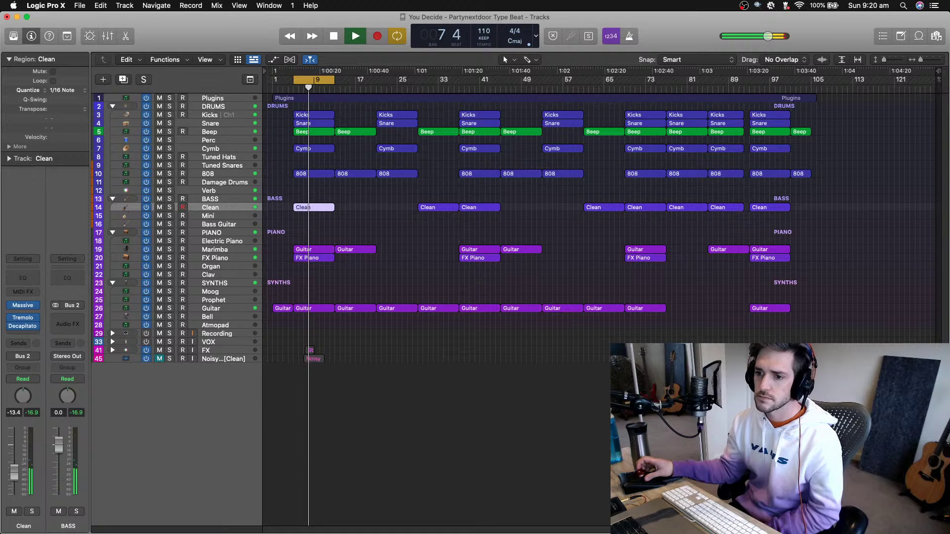
drag(14, 470, 14, 483)
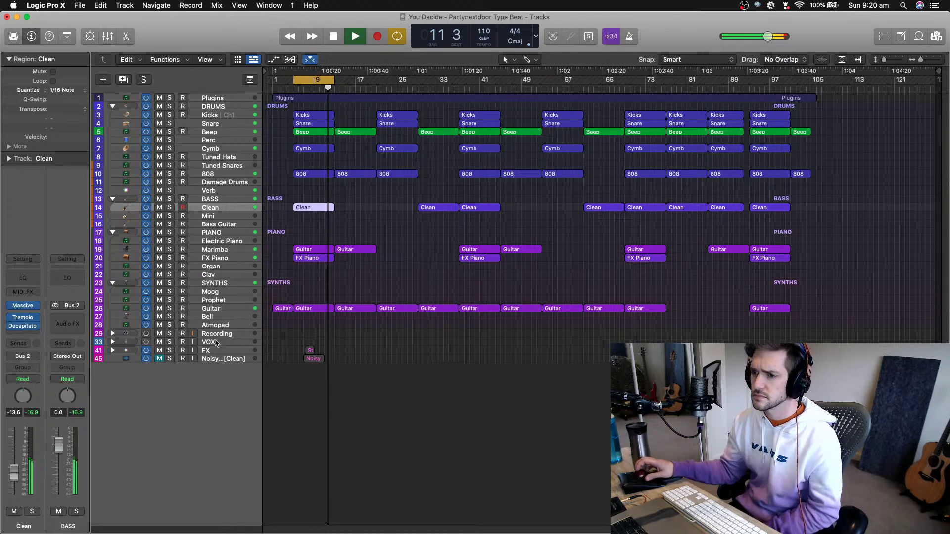
key(space)
Unfold the FX track stack, move the Stair Clap Riser region back to end around bar 5, and unmute its track
click(113, 350)
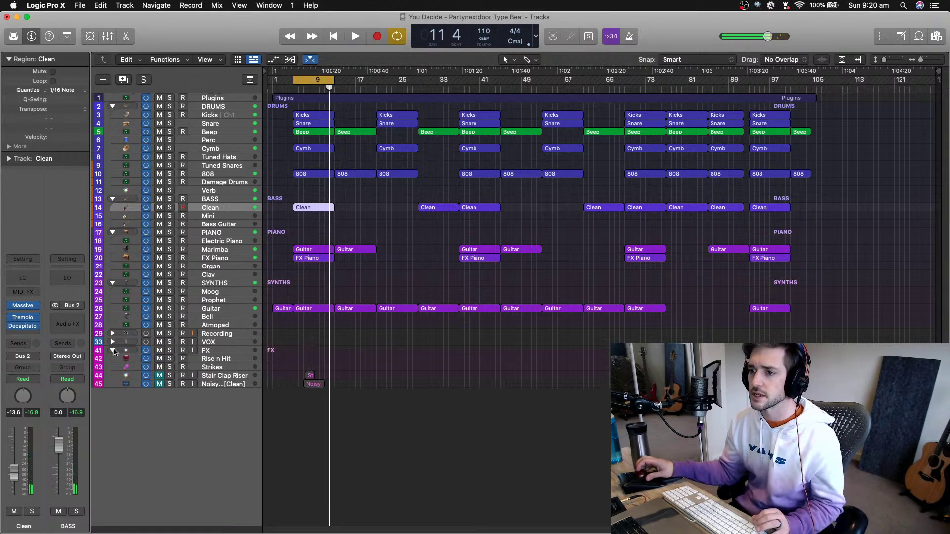
drag(311, 375, 290, 379)
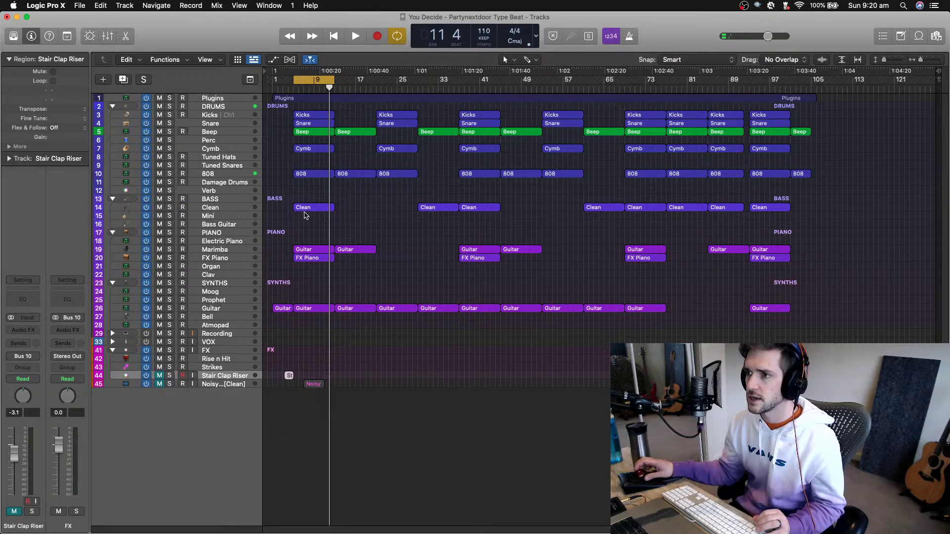
key(Return)
key(super+Right)
key(super+Right)
key(super+Right)
key(super+Right)
key(super+Right)
key(super+Right)
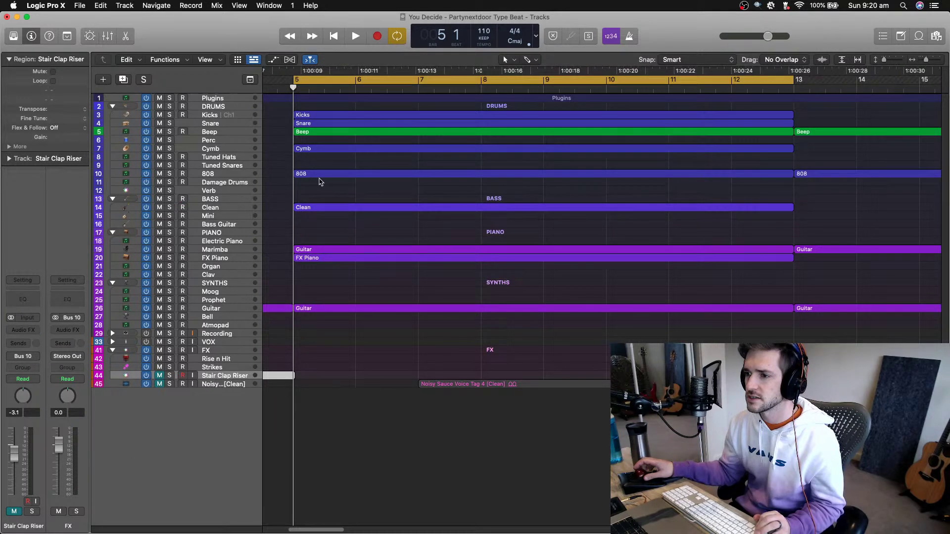
key(super+Down)
key(super+Down)
key(super+Down)
key(super+Down)
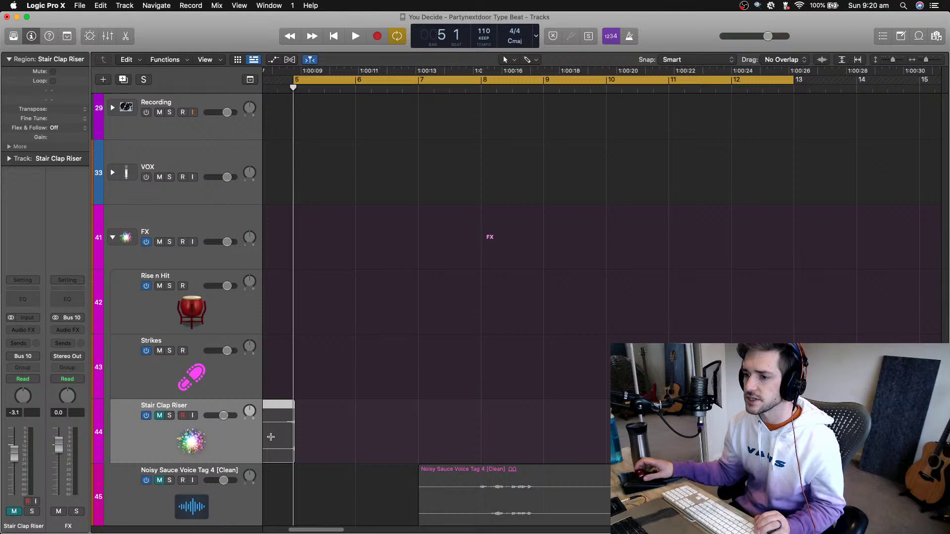
scroll(271, 437, left, 2)
scroll(271, 436, down, 1)
key(m)
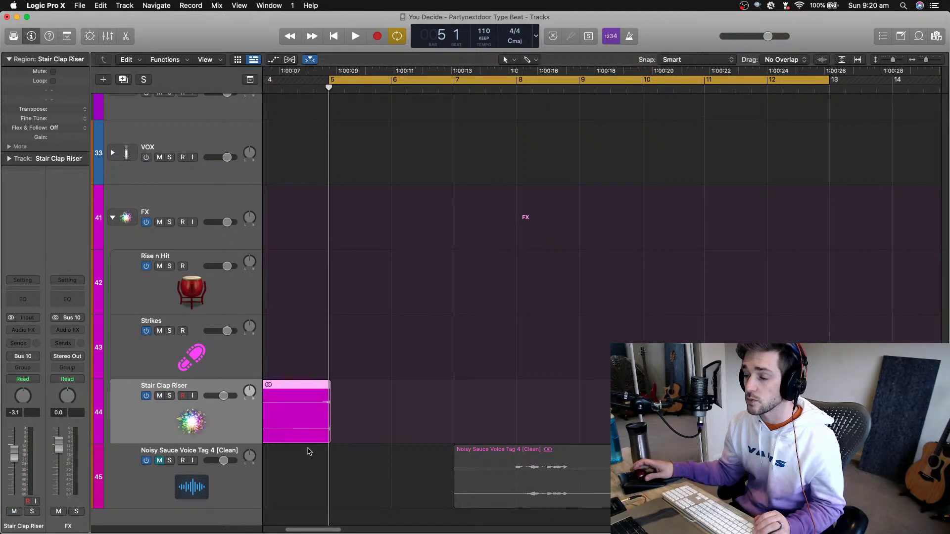
Nudge the Stair Clap Riser region slightly earlier so that its sound ends at the start of bar 5
key(super+Right)
key(super+Right)
key(super+Right)
key(super+Right)
scroll(307, 452, left, 4)
scroll(308, 452, up, 2)
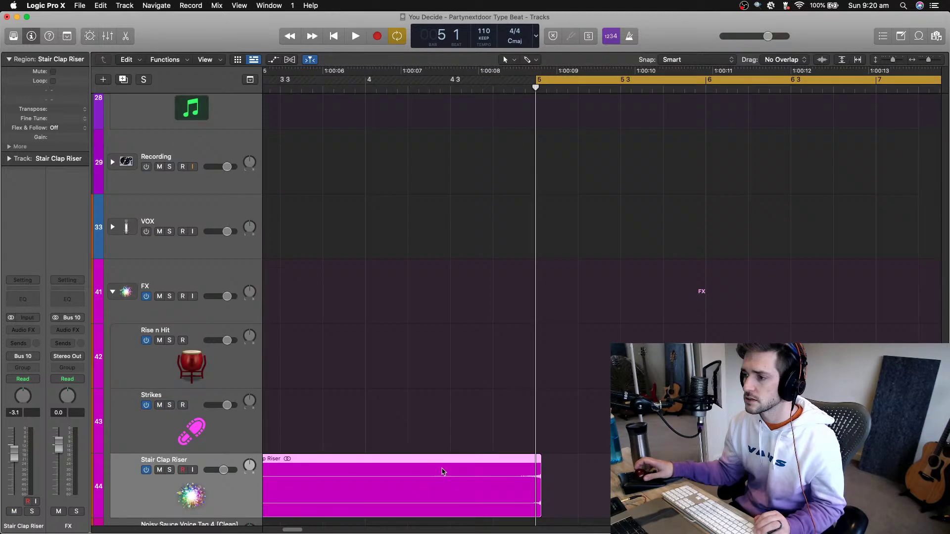
drag(443, 472, 478, 384)
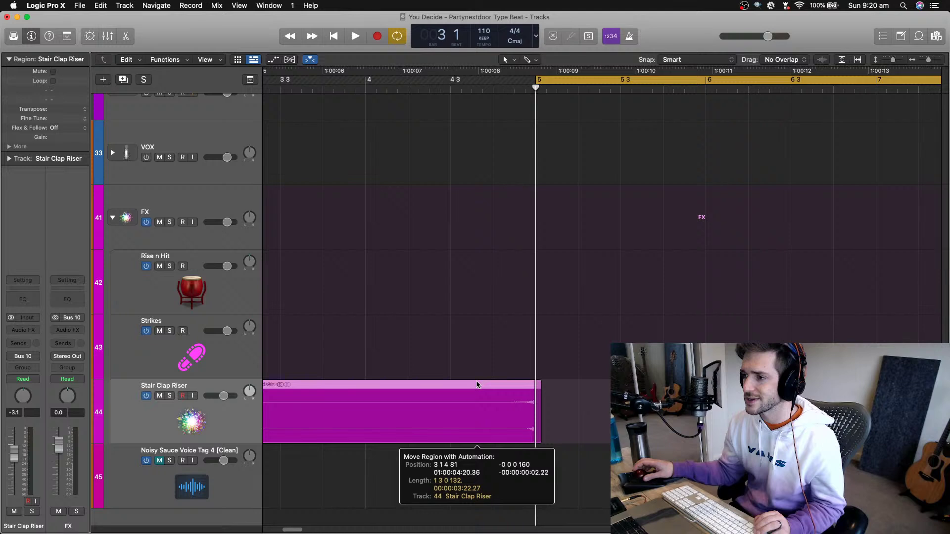
drag(478, 385, 478, 384)
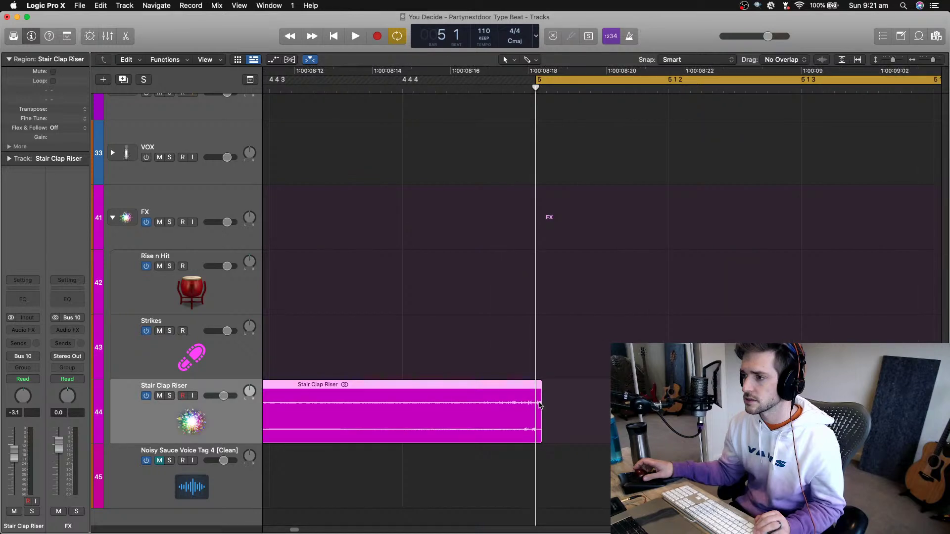
drag(539, 405, 518, 386)
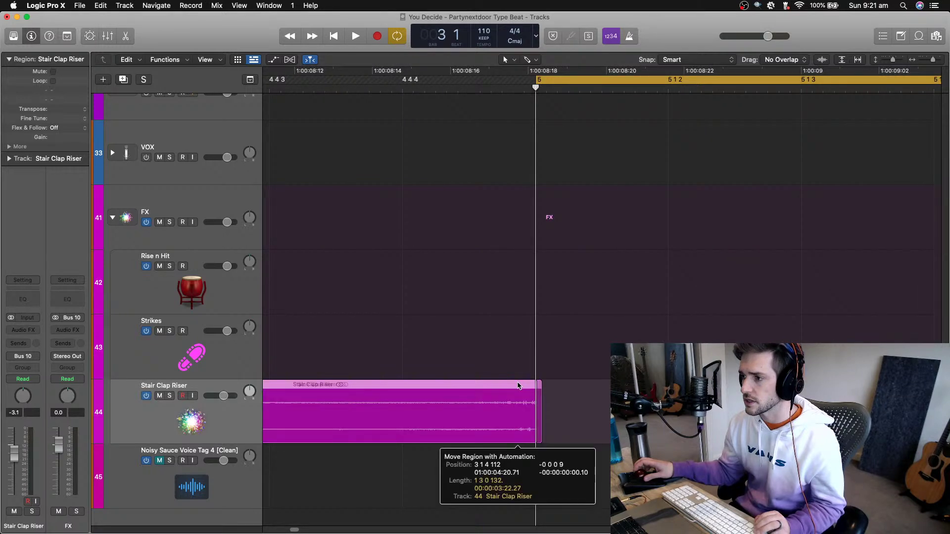
drag(518, 386, 518, 386)
drag(574, 388, 540, 388)
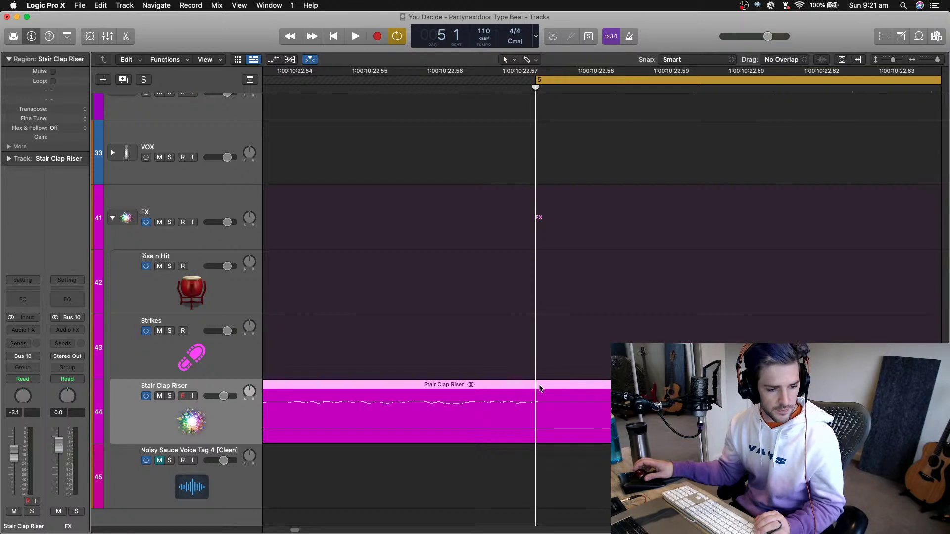
Return to the overview of the full arrangement and save the project
key(super+Left)
key(super+Left)
key(super+Left)
key(super+Left)
key(super+Left)
key(super+Left)
key(super+Left)
key(super+Left)
key(super+Left)
key(super+Left)
key(super+Left)
key(super+Left)
key(super+Left)
key(super+Left)
key(super+Left)
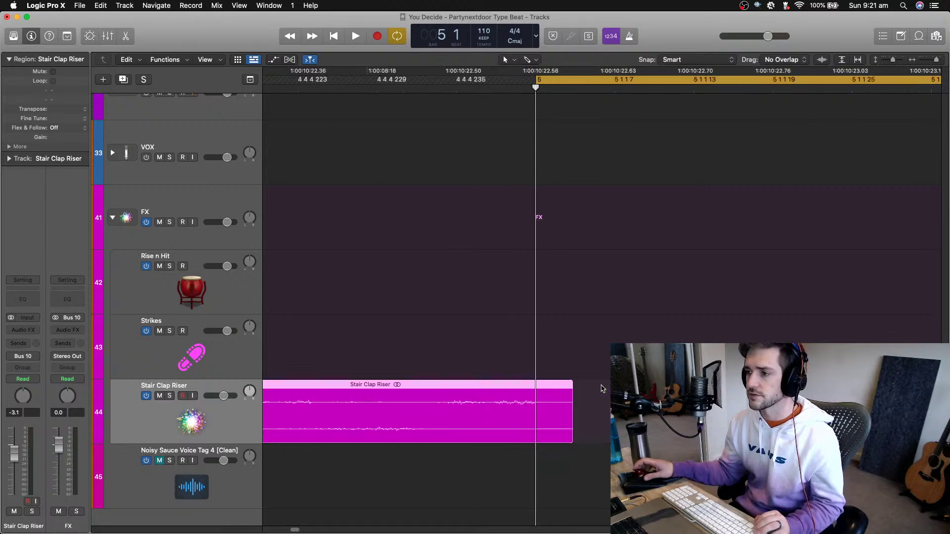
key(super+Left)
key(super+Up)
key(super+Up)
key(super+Up)
key(super+Up)
key(super+Up)
key(super+Up)
key(super+Up)
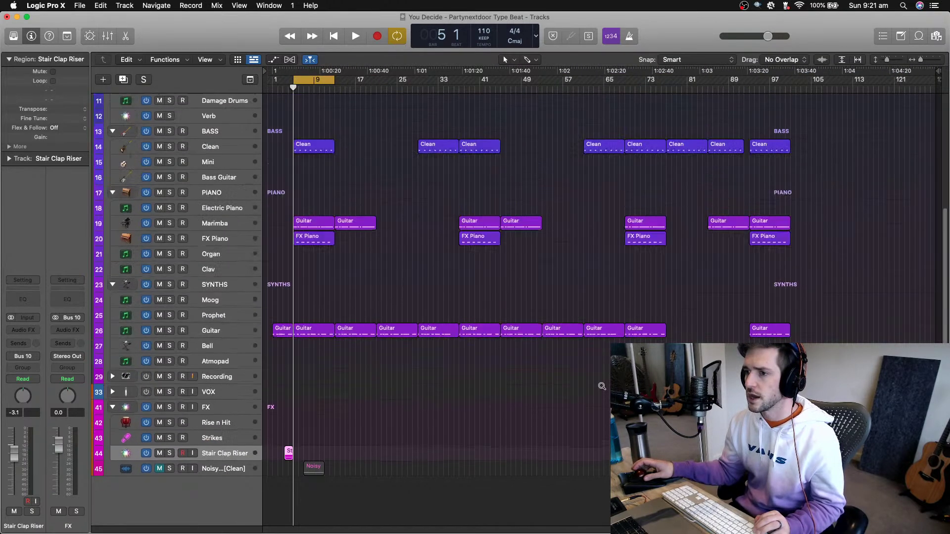
scroll(602, 389, up, 2)
key(super+s)
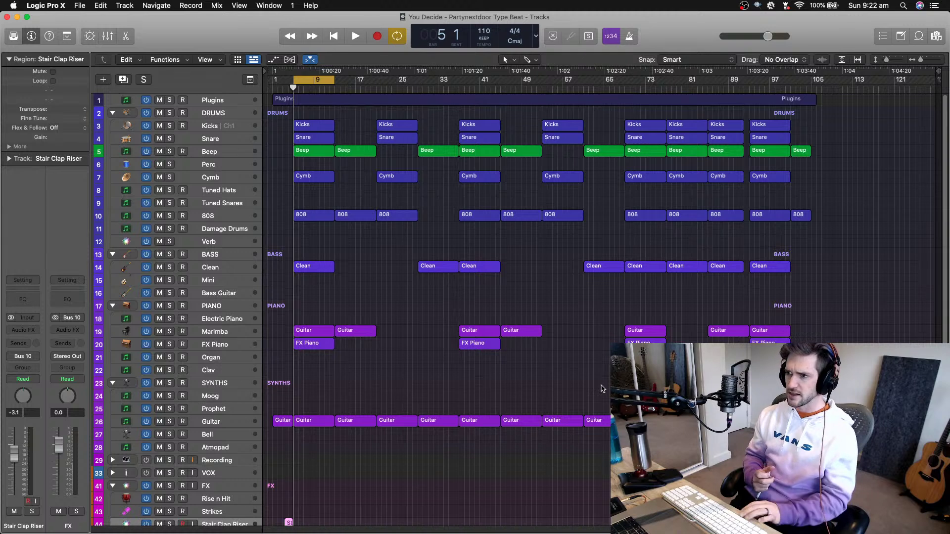
Play the loop to check the mix, stop playback and select the Kicks track
key(space)
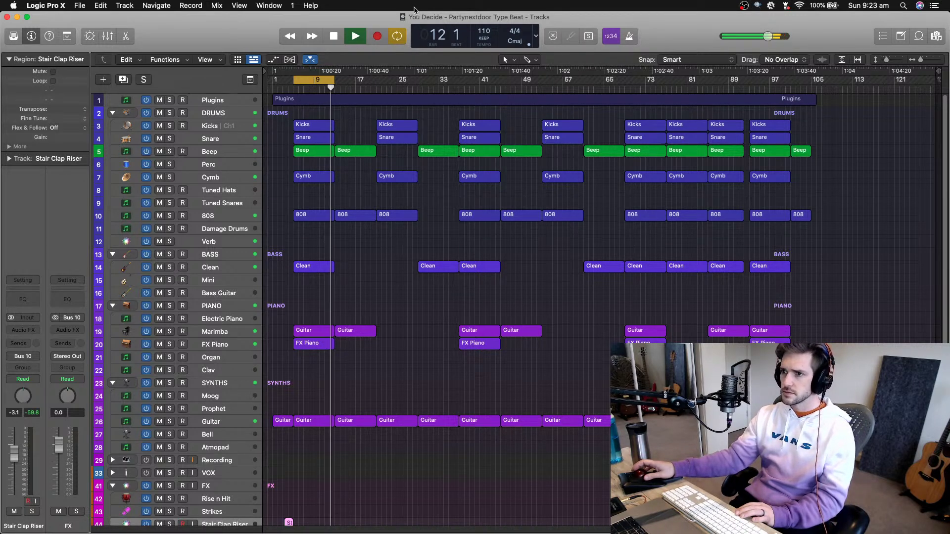
key(space)
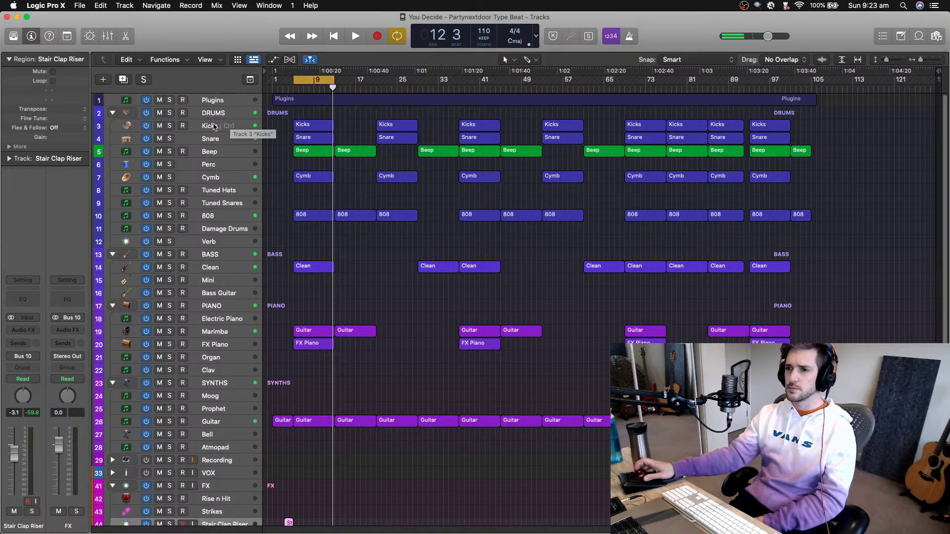
click(214, 127)
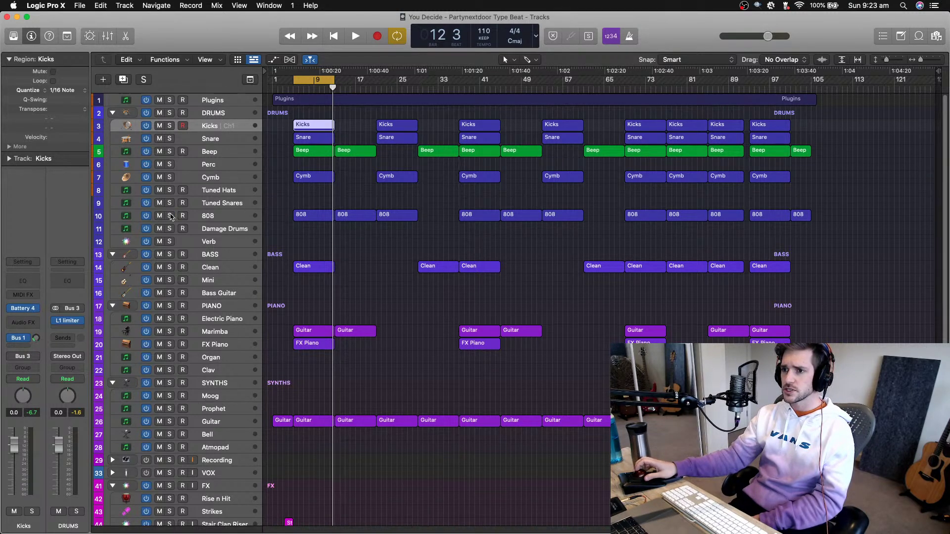
Solo the Kicks and 808 tracks and play the loop briefly to hear how the two sit together
click(170, 216)
click(170, 126)
key(space)
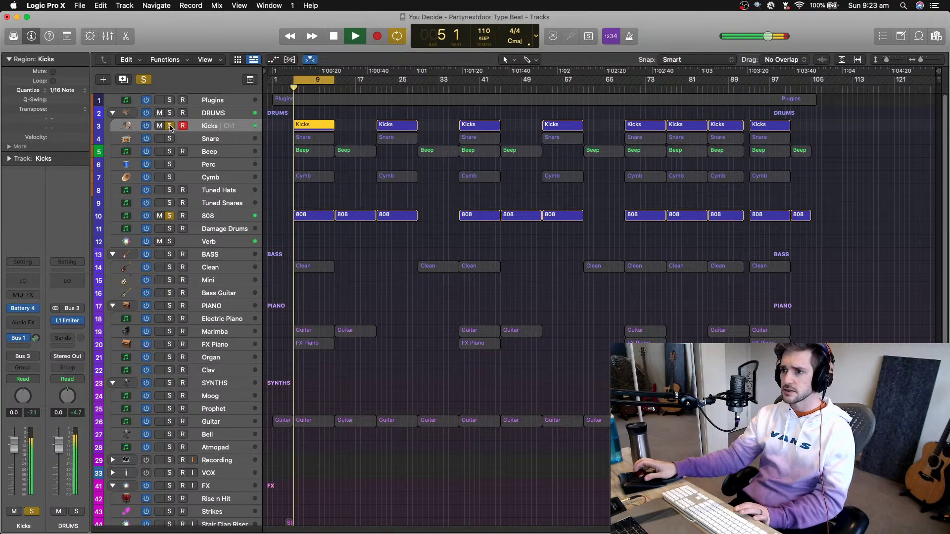
key(space)
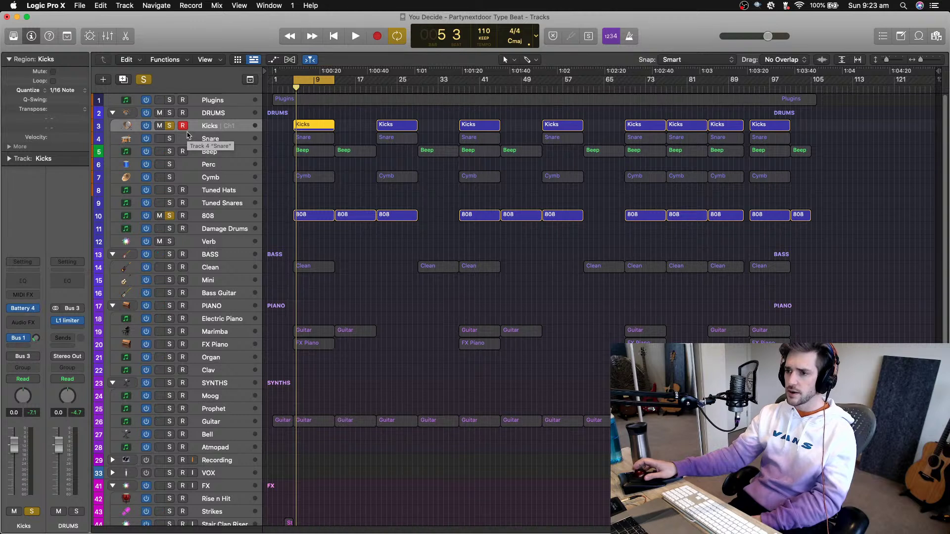
Inspect the 808 track's Decapitator and adjust the VCA attack in its Mini V3 instrument, auditioning the change with the loop playing
click(191, 217)
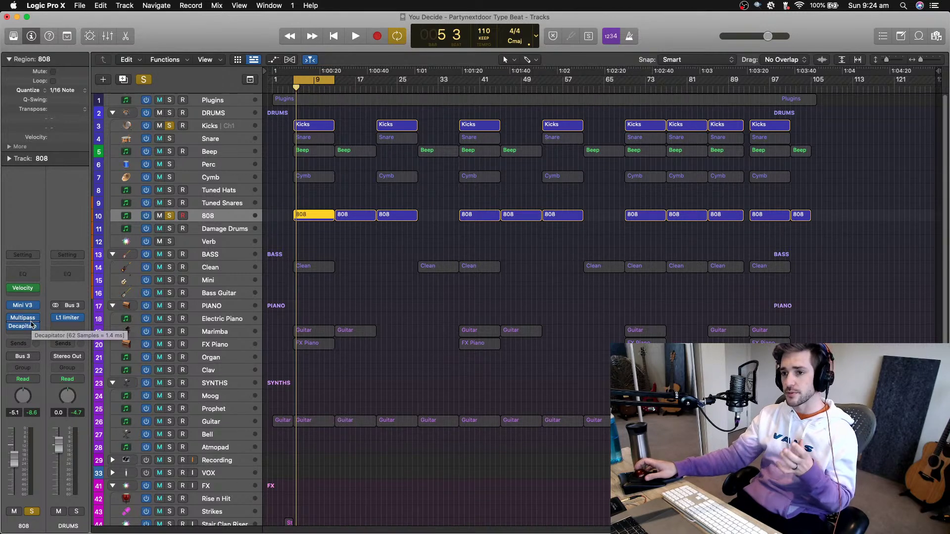
click(23, 327)
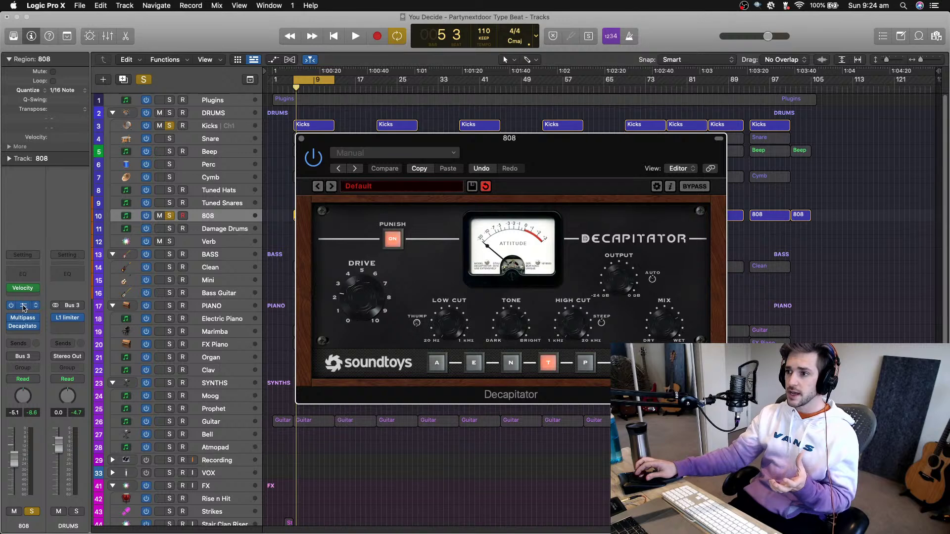
click(21, 308)
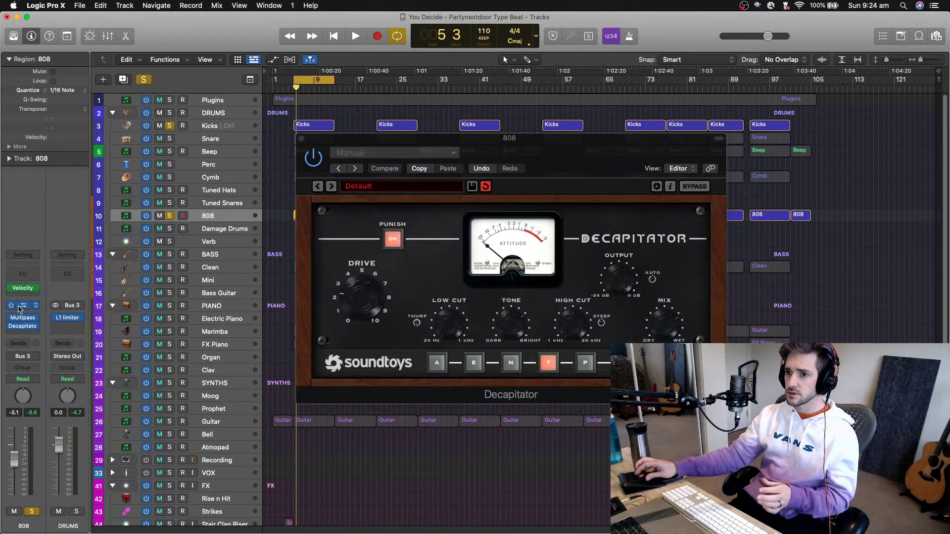
click(21, 308)
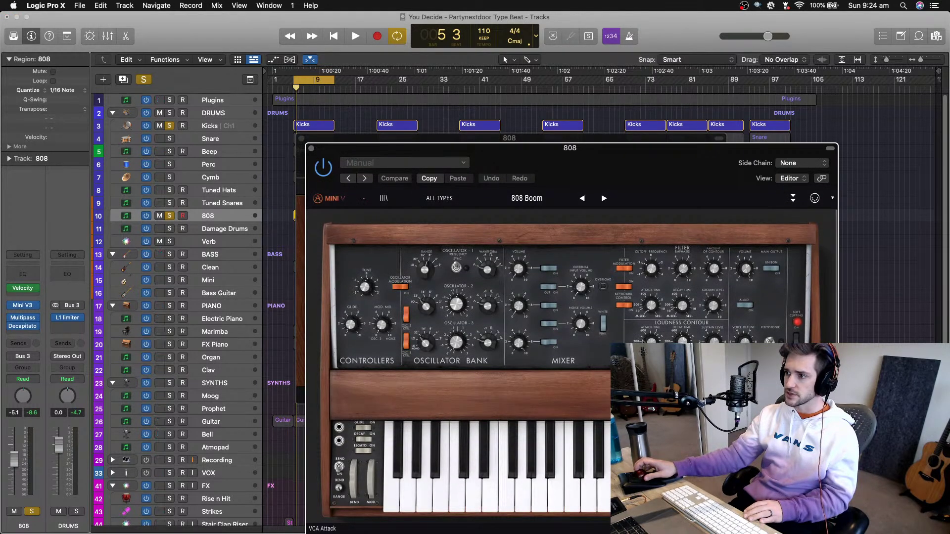
drag(650, 346, 650, 338)
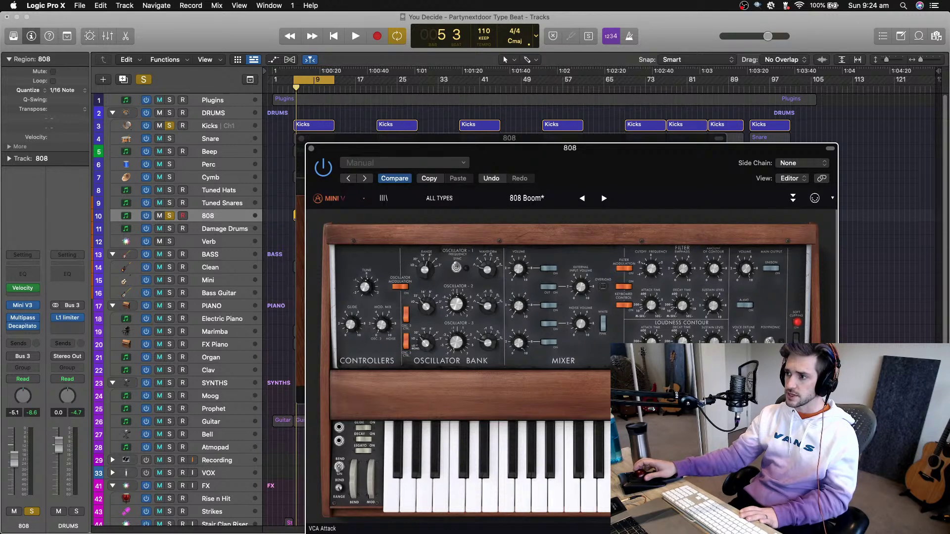
key(space)
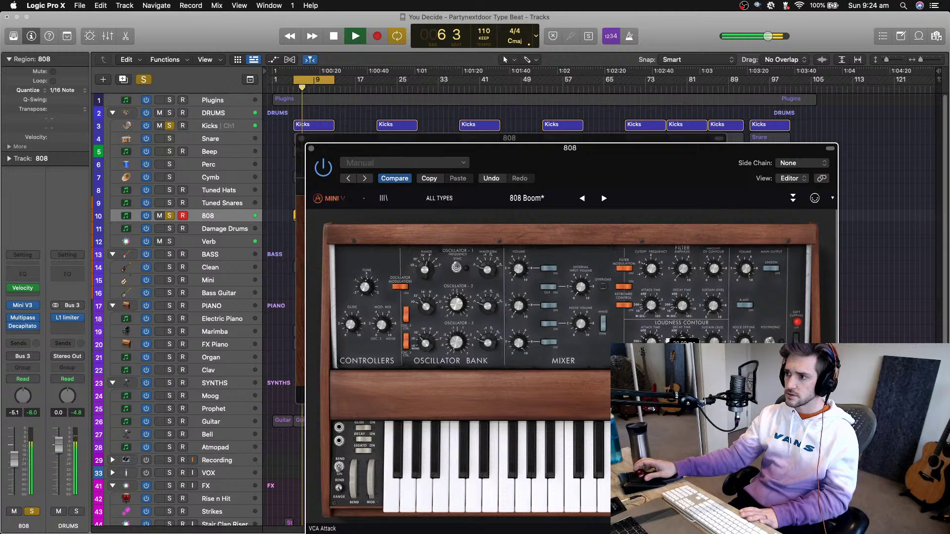
drag(650, 343, 650, 347)
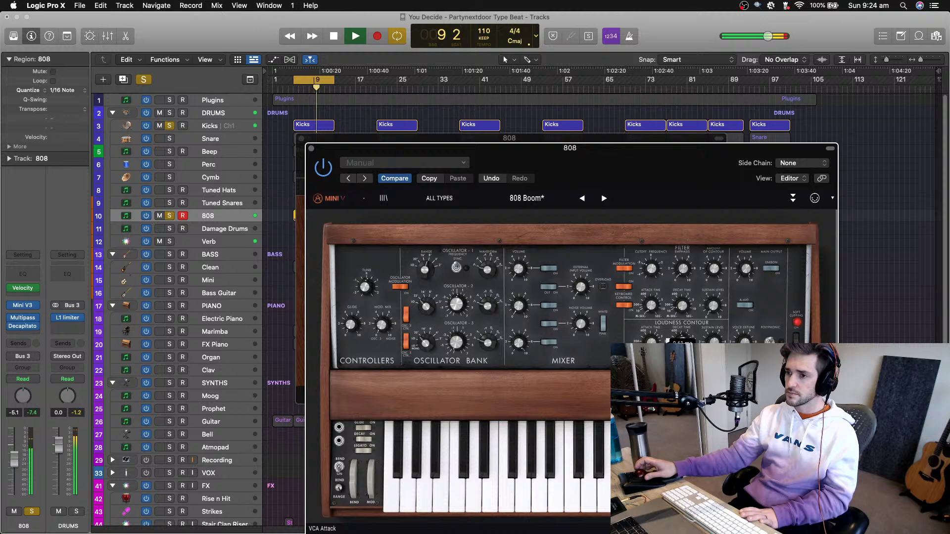
key(space)
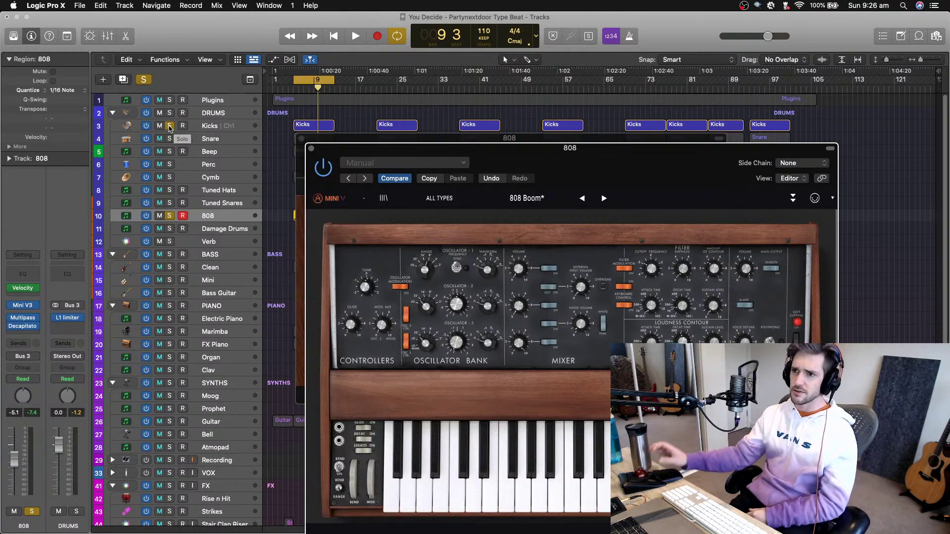
Clear the solos on the Kicks and 808 tracks and close the 808's plug-in windows
click(169, 127)
click(311, 149)
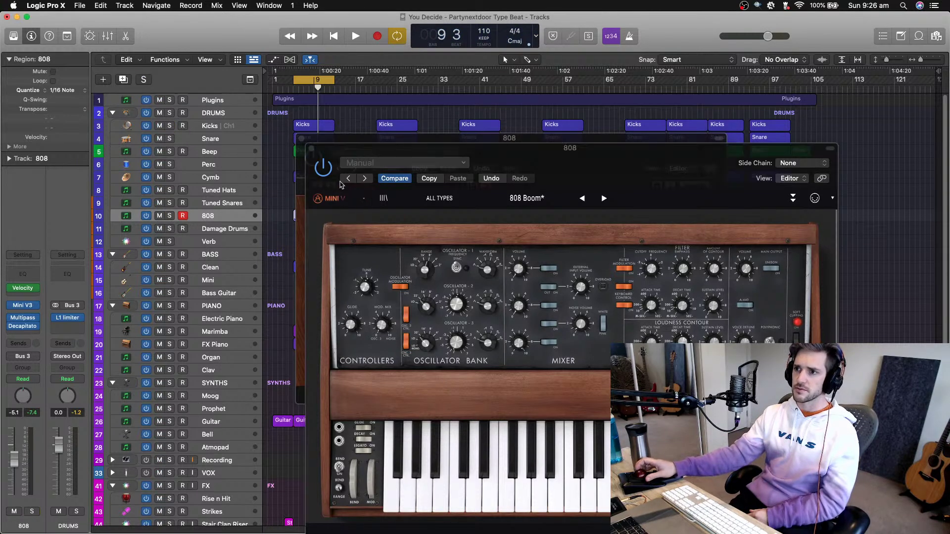
click(302, 139)
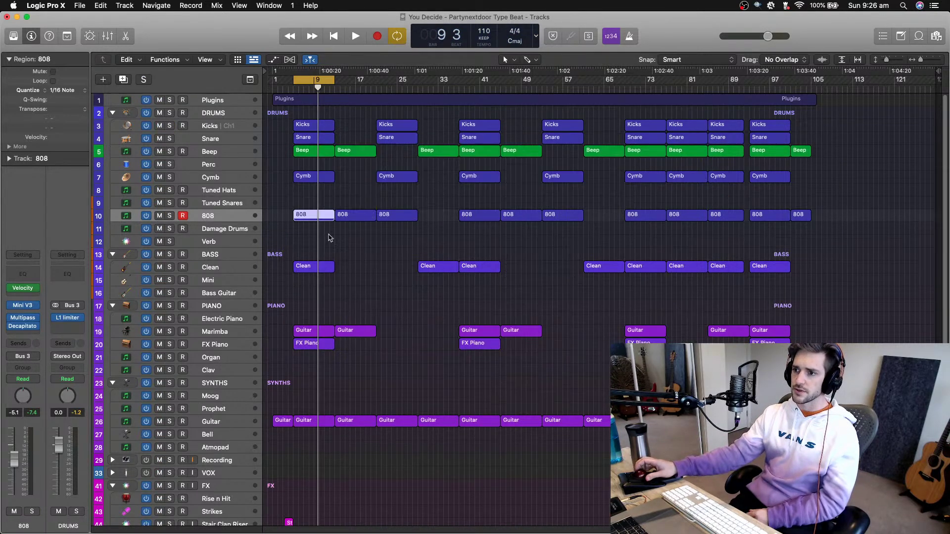
Delete the unused instrument tracks from Perc to Strikes, including the Recording and VOX stacks, while keeping the Verb track
scroll(208, 452, down, 5)
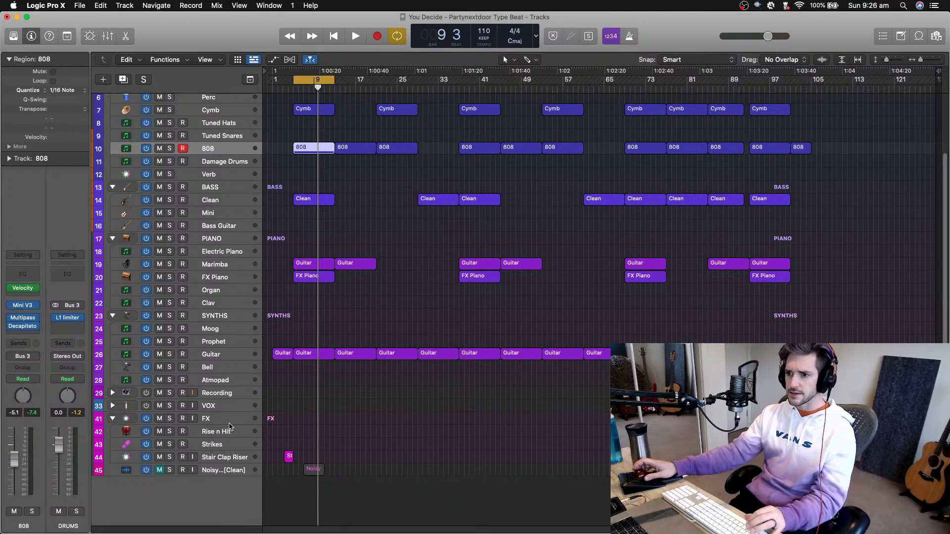
click(211, 440)
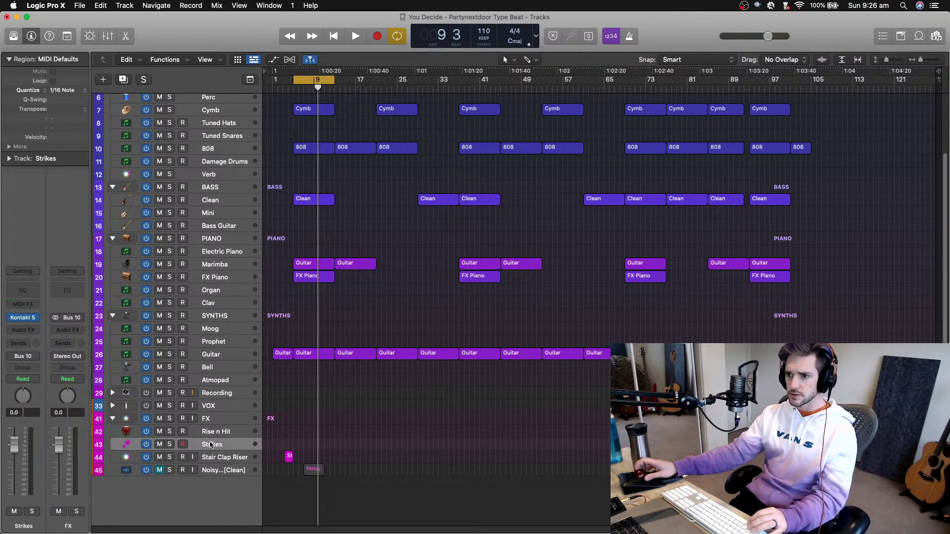
super+click(210, 404)
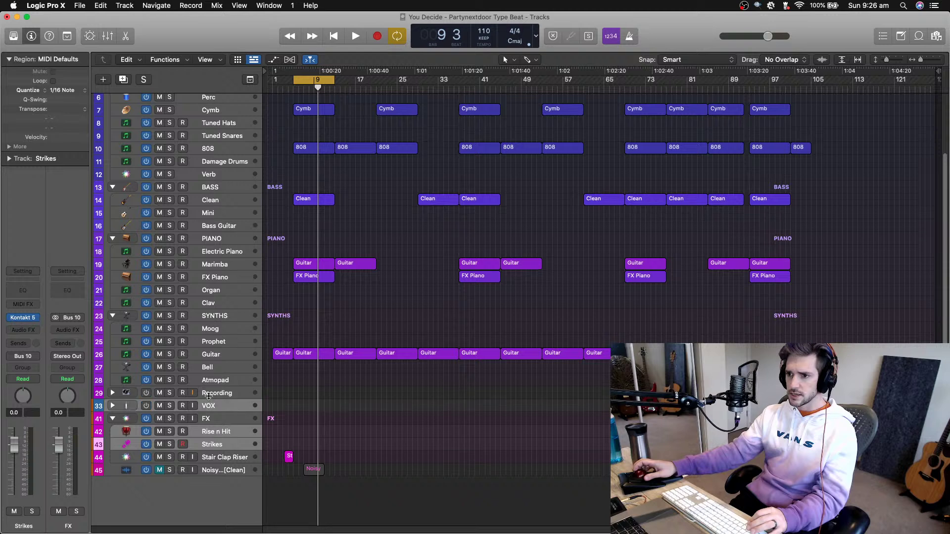
super+click(210, 397)
super+click(210, 382)
super+click(214, 369)
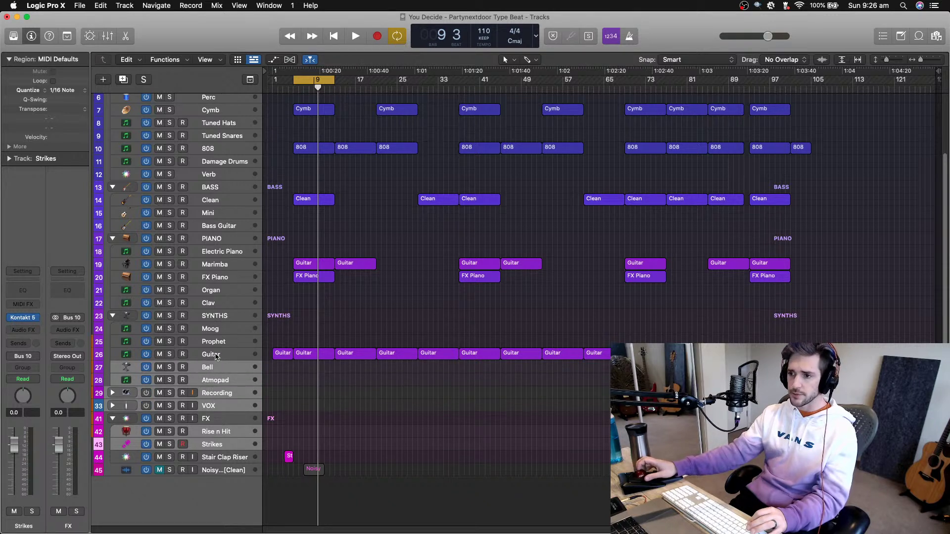
super+click(216, 352)
super+click(215, 341)
super+click(214, 329)
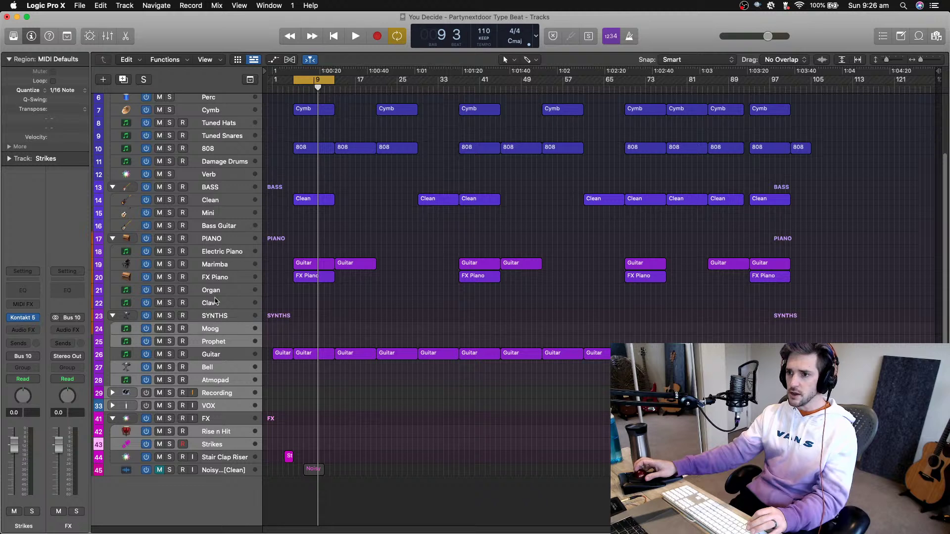
super+click(216, 303)
super+click(216, 290)
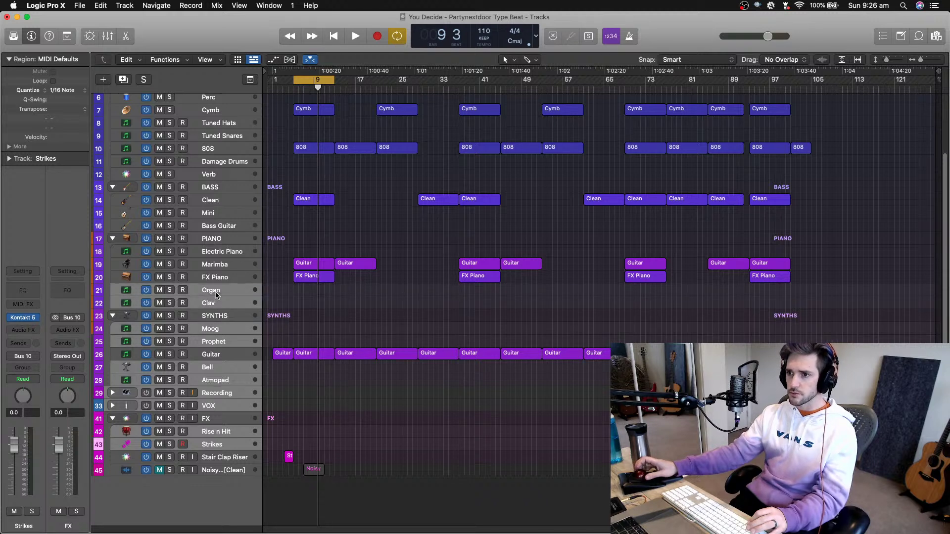
super+click(218, 252)
super+click(216, 225)
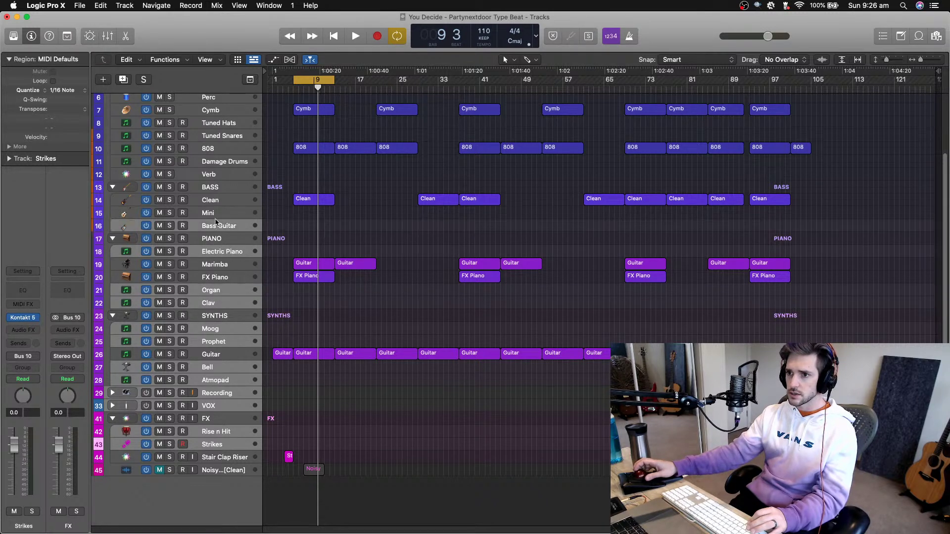
super+click(217, 214)
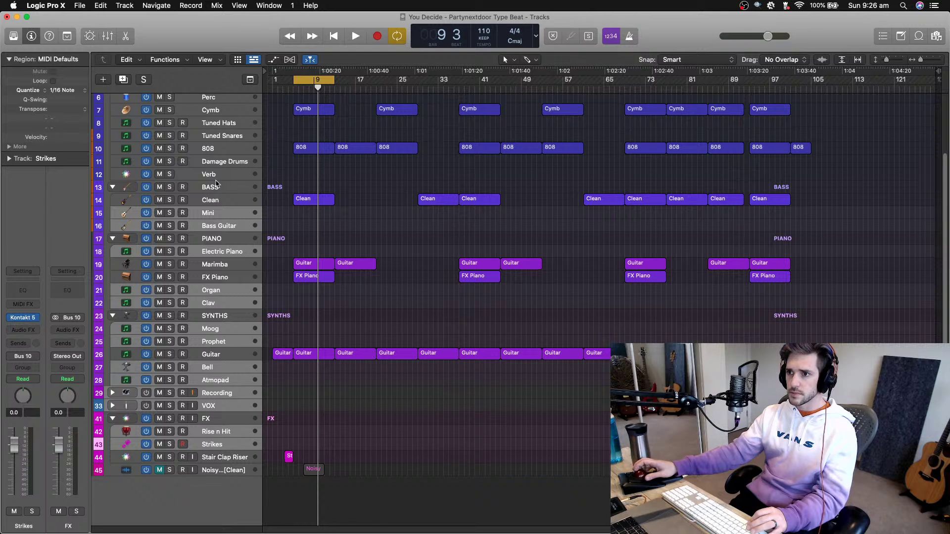
double_click(217, 175)
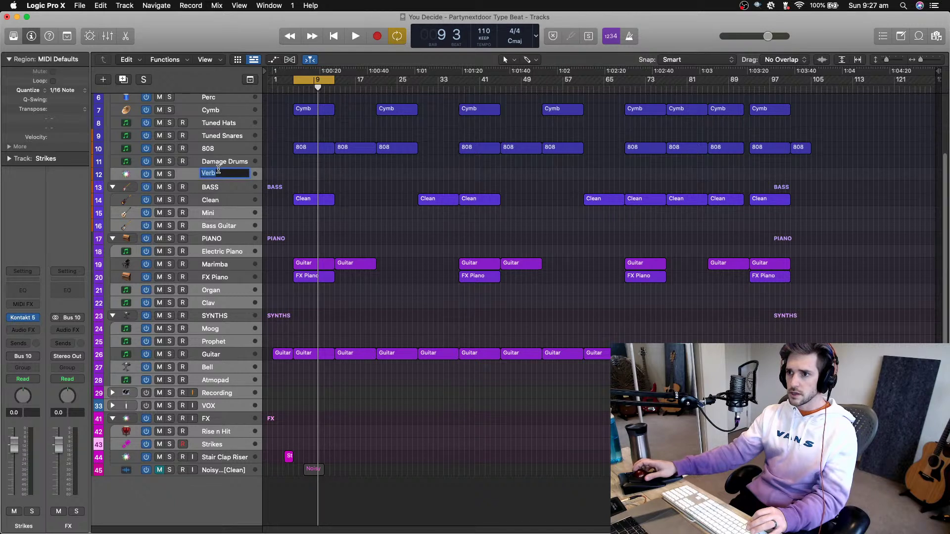
super+click(218, 164)
super+click(194, 174)
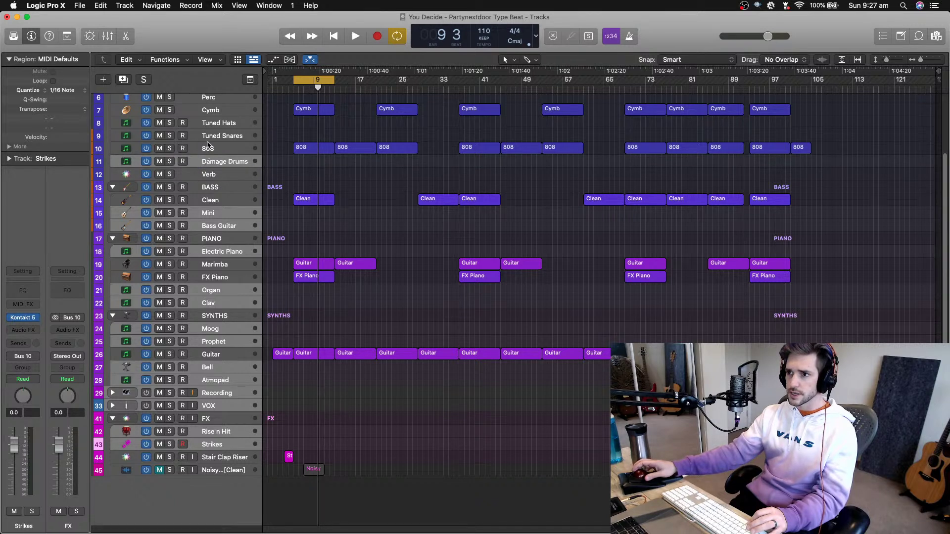
super+click(208, 139)
super+click(211, 124)
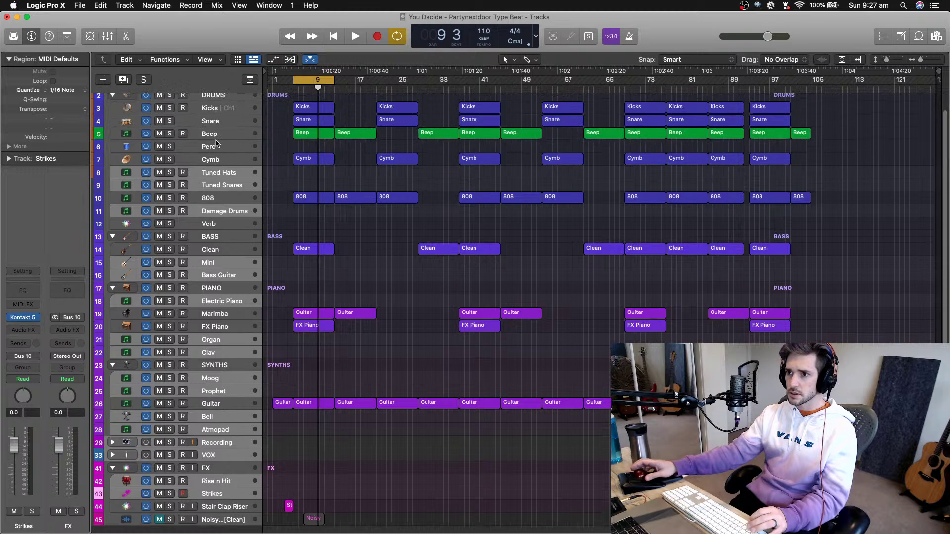
scroll(218, 149, up, 3)
scroll(218, 149, up, 1)
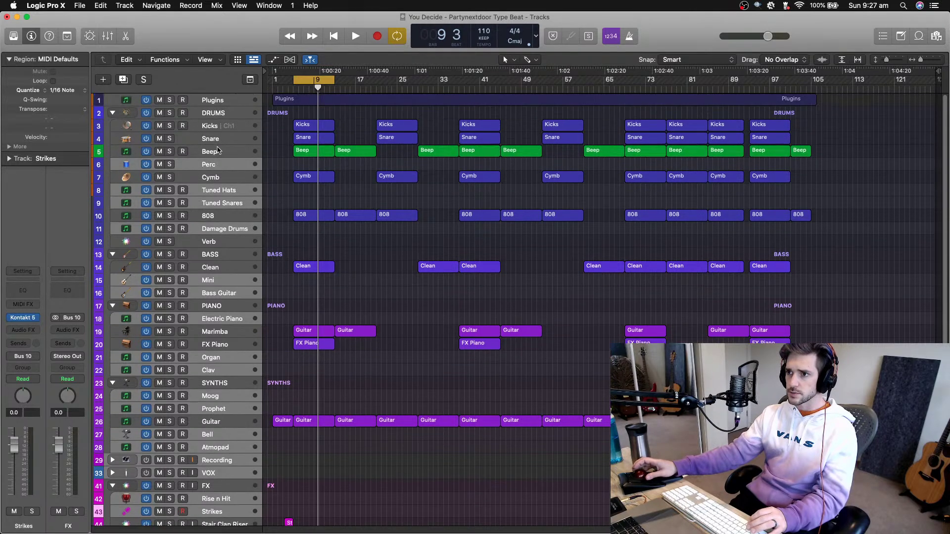
scroll(218, 150, down, 4)
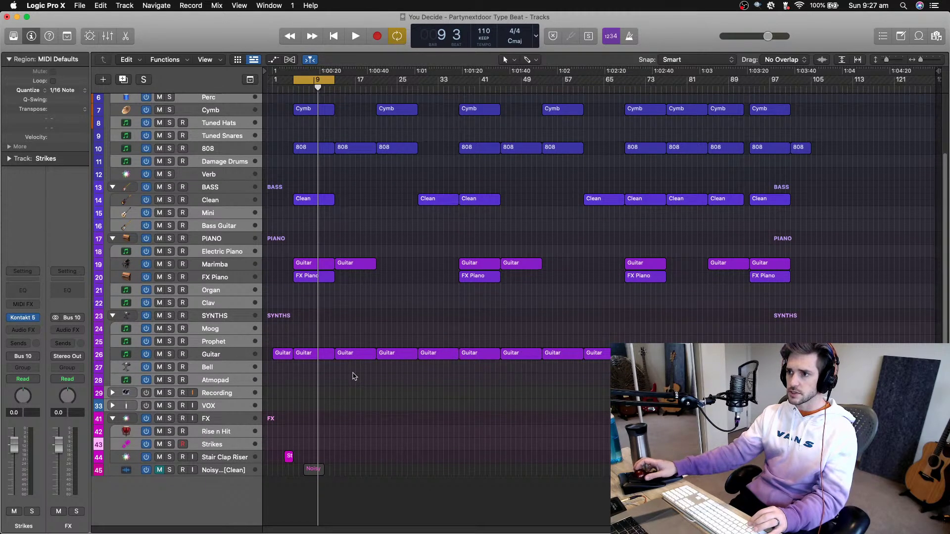
key(super+BackSpace)
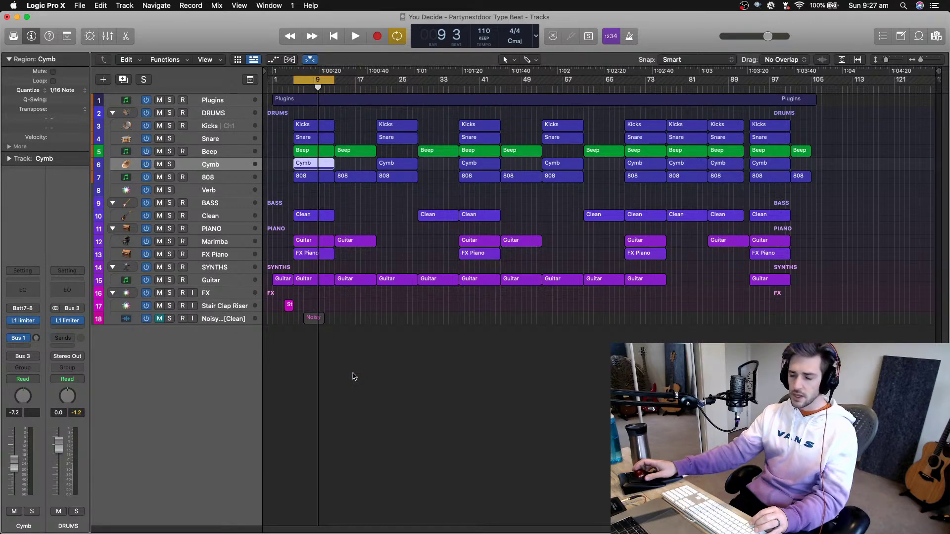
Examine the mix's frequency spectrum in the Stereo Out's Eiosis AirEQ while the loop plays, and close the plug-in
key(super+Down)
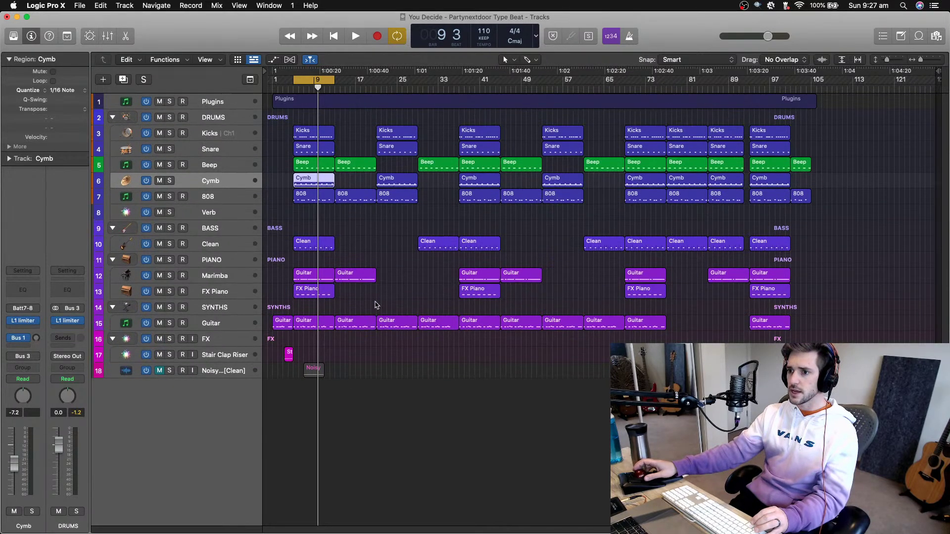
key(super+Down)
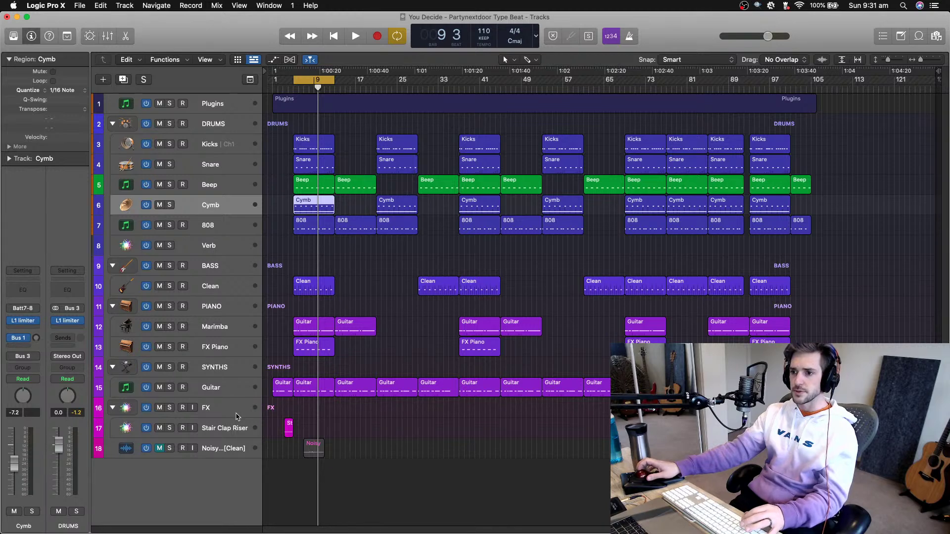
click(235, 132)
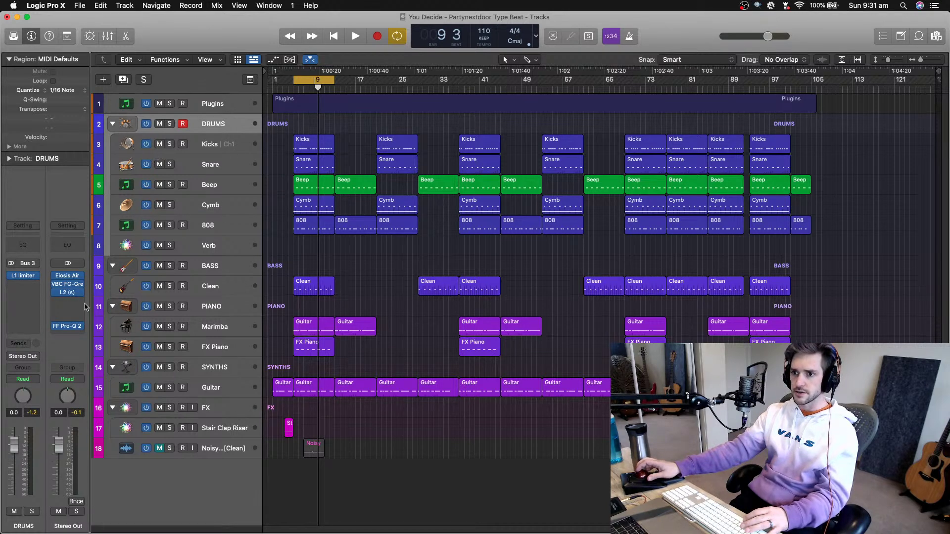
click(69, 277)
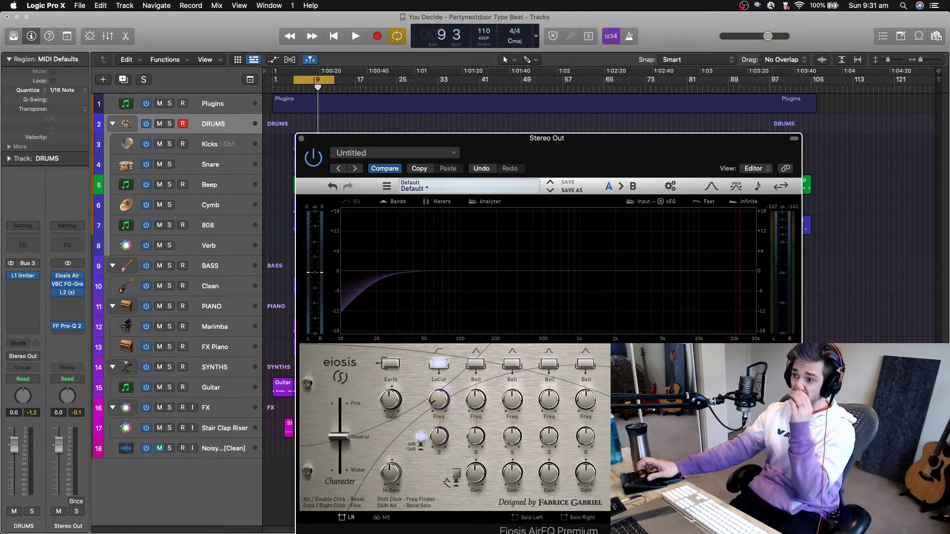
key(space)
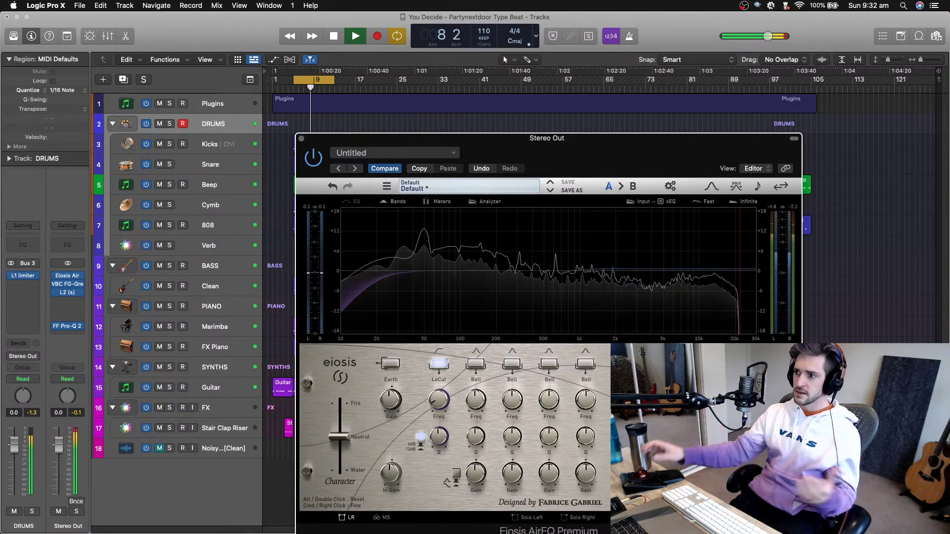
key(space)
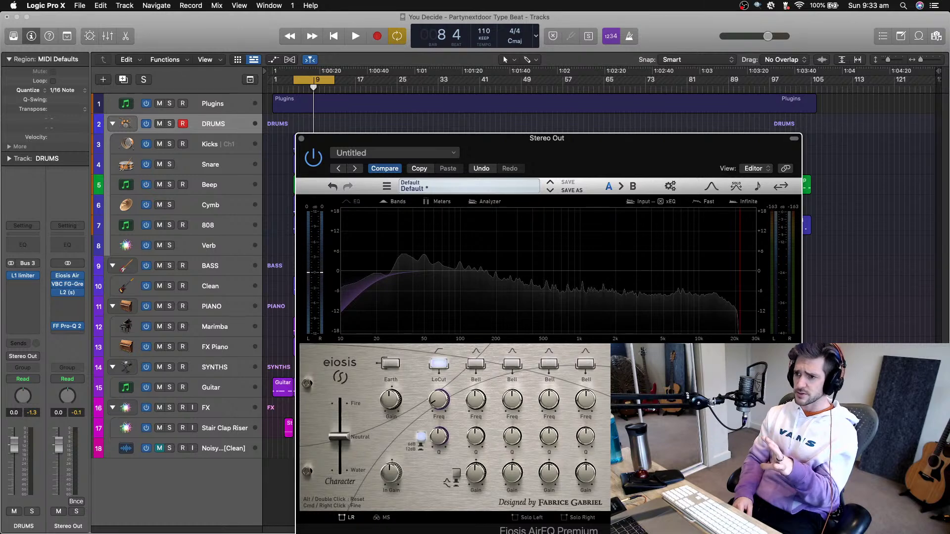
click(302, 139)
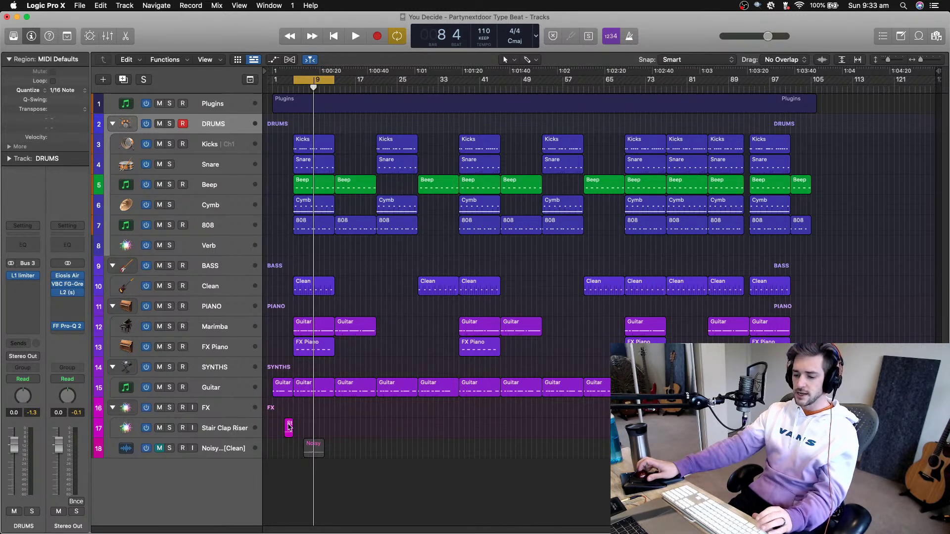
Copy the Stair Clap Riser region to end at bar 37, and place unmuted Noisy regions across the starts of bars 5 and 37
drag(289, 426, 743, 430)
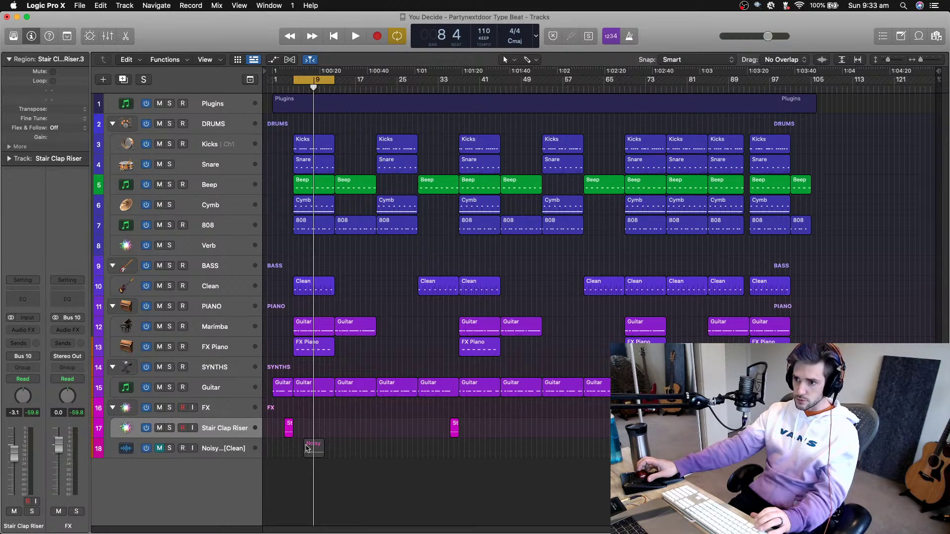
drag(307, 448, 753, 448)
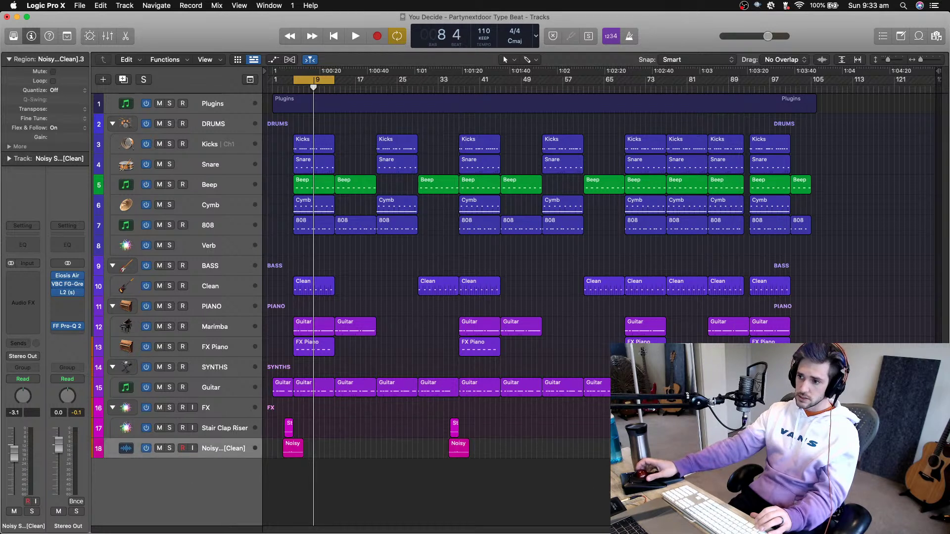
Copy the three Noisy regions 16 bars later, across the starts of bars 21 and 53, and move the last copy about 4 bars earlier
drag(276, 446, 757, 453)
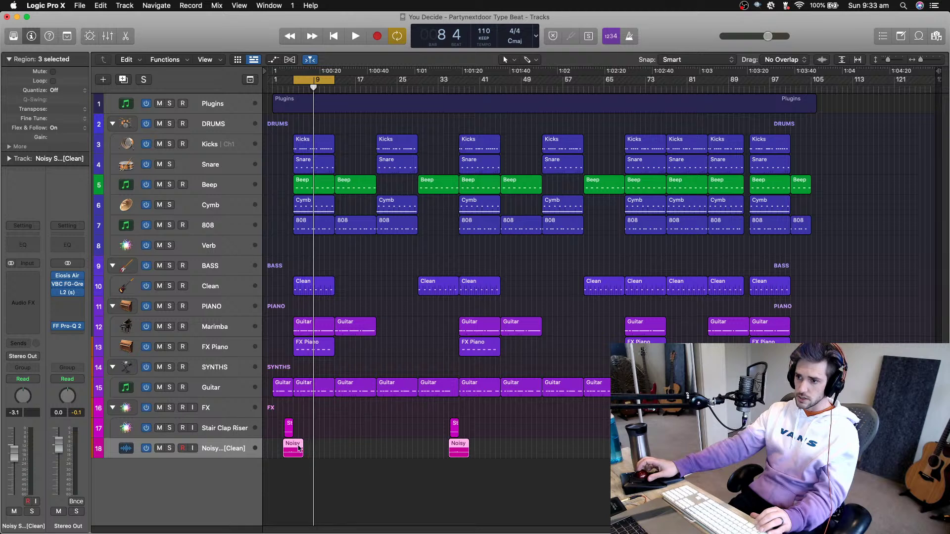
drag(297, 449, 376, 445)
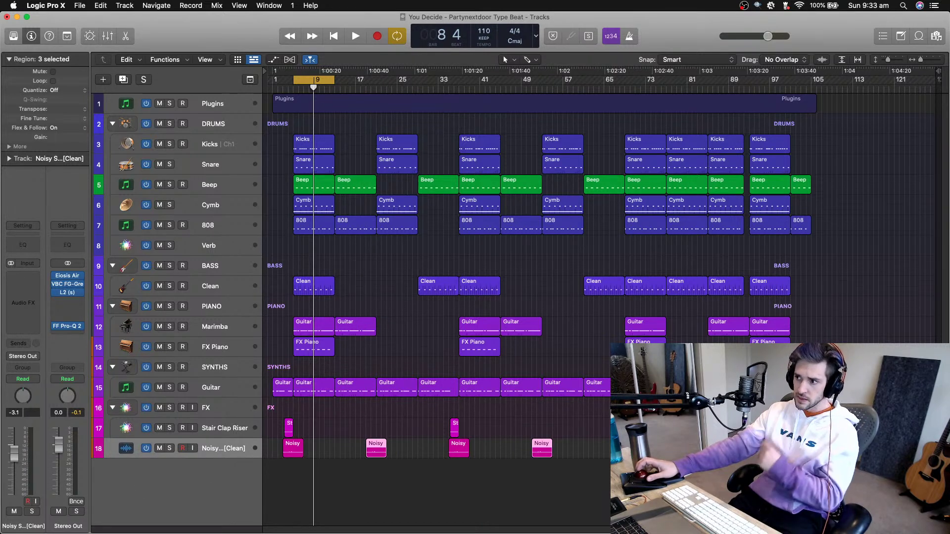
click(707, 478)
drag(707, 448, 686, 448)
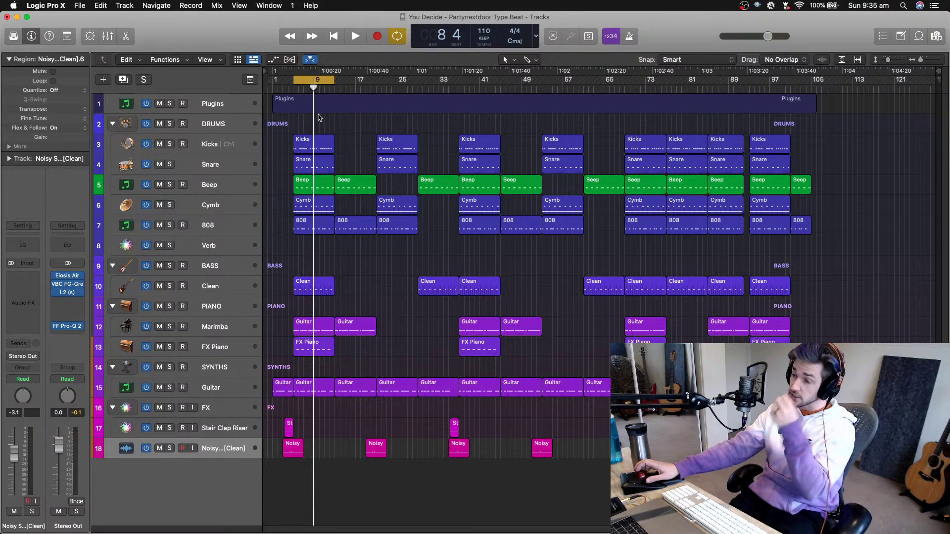
While the loop plays, cut the Snare's highs in its Channel EQ with a high shelf at about 1260 Hz and -3.4 dB
key(space)
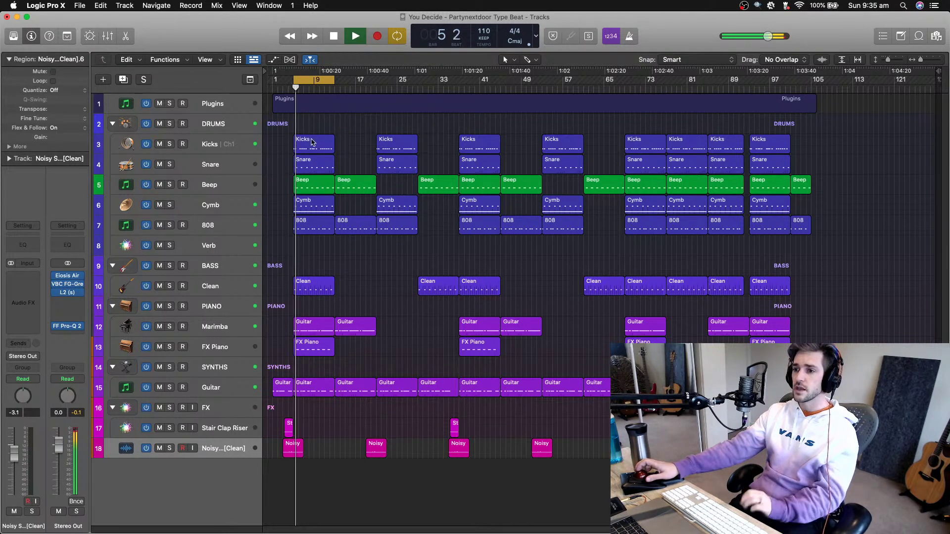
click(280, 89)
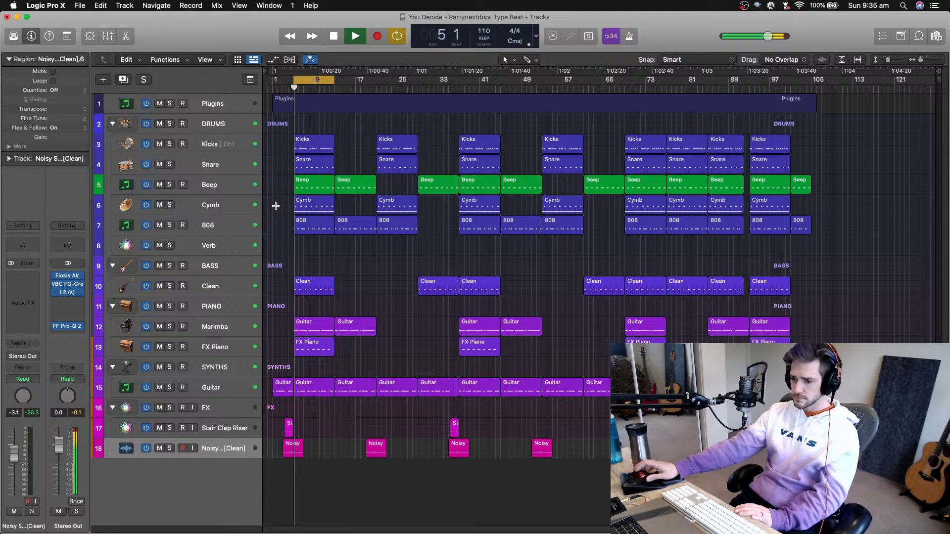
click(217, 174)
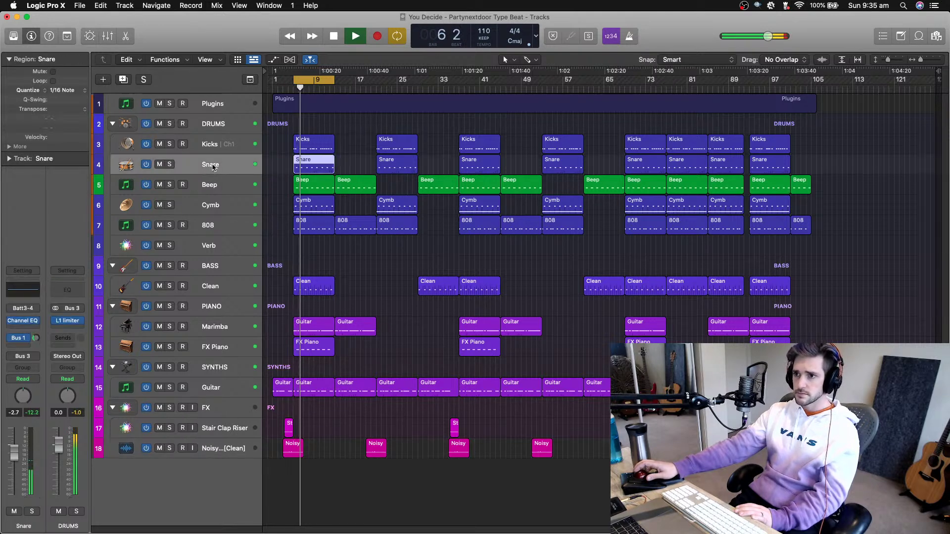
click(25, 289)
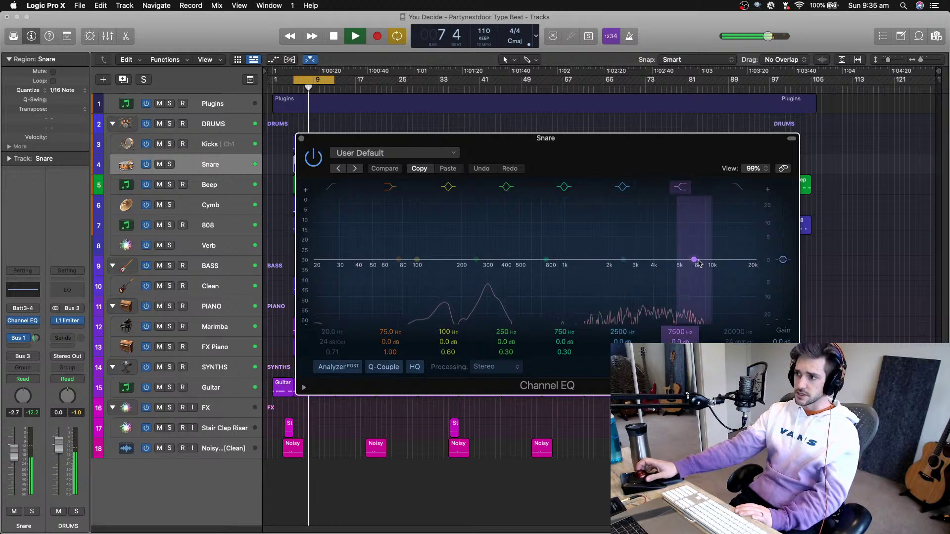
drag(695, 261, 588, 269)
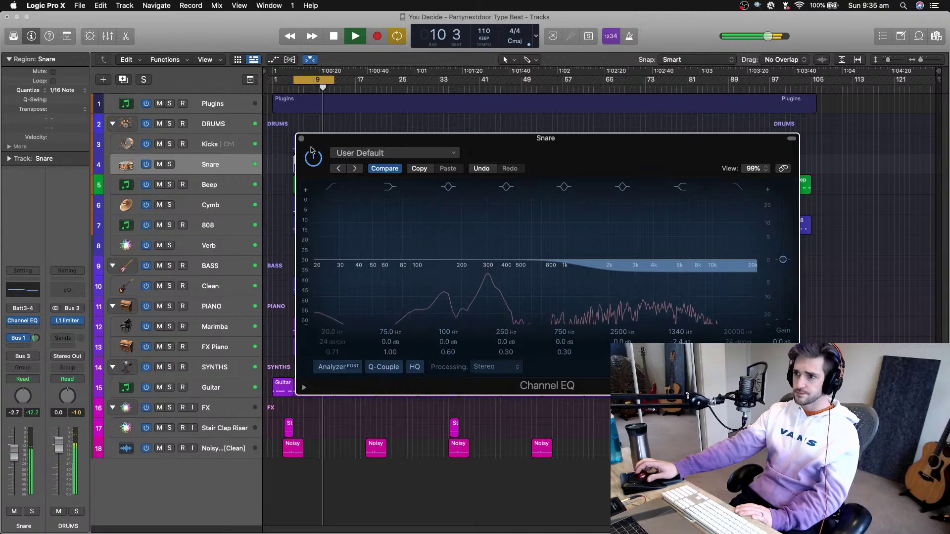
drag(583, 266, 580, 270)
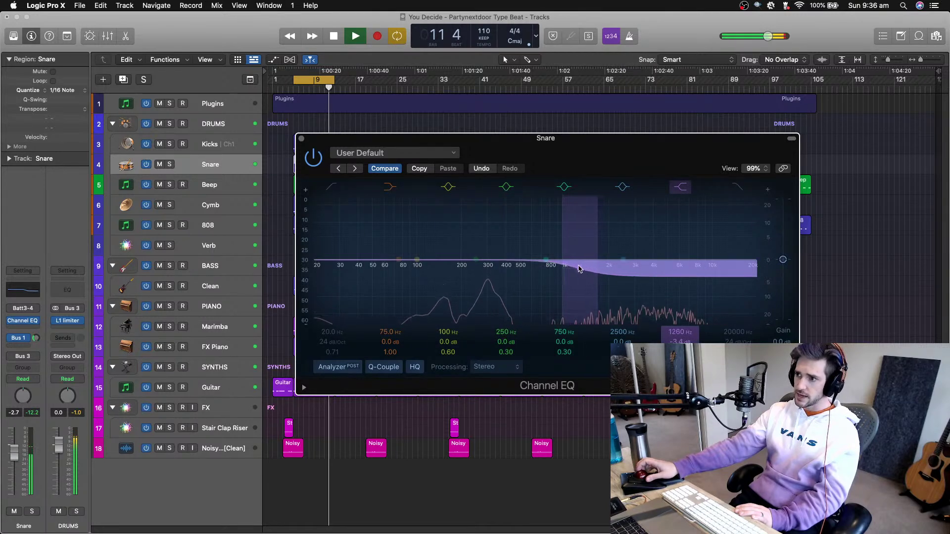
click(302, 139)
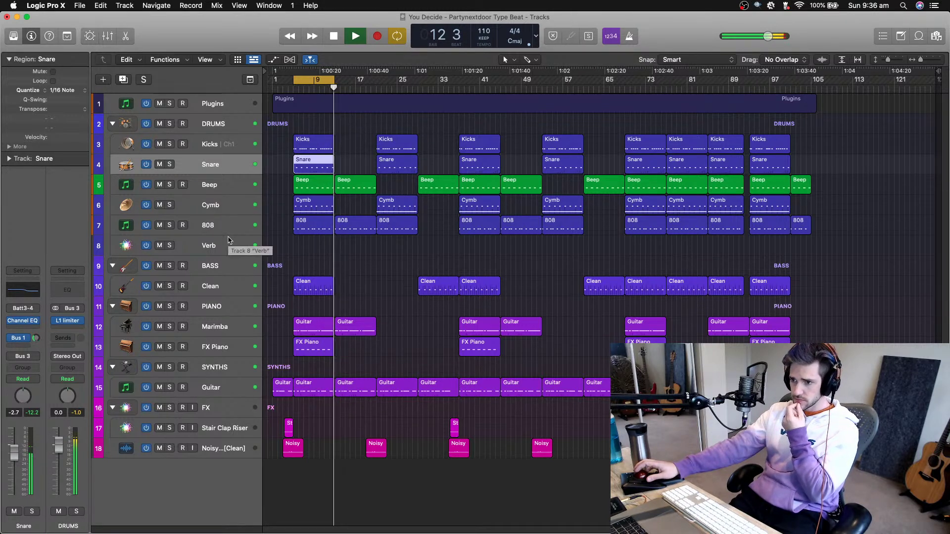
Check the channel strips of the FX Piano, Clean and Marimba tracks while the loop plays
click(211, 349)
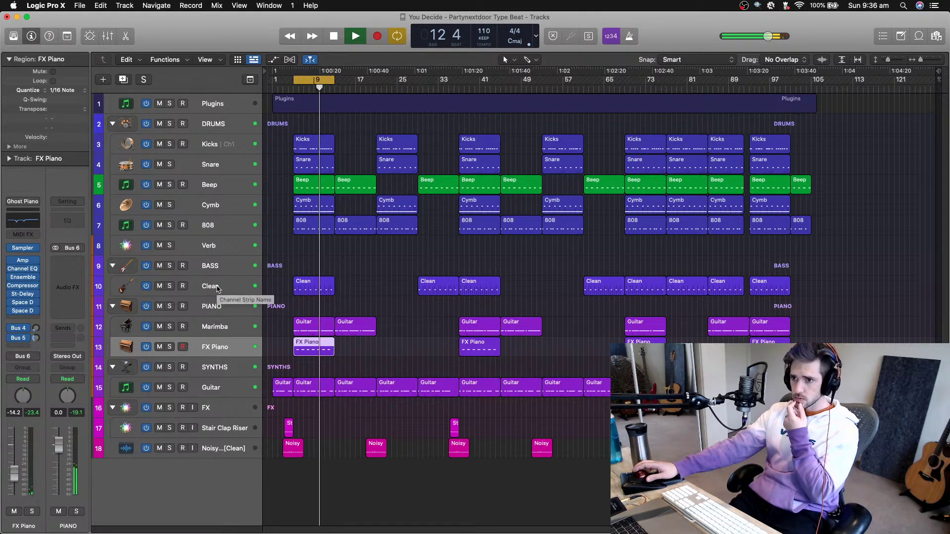
click(218, 289)
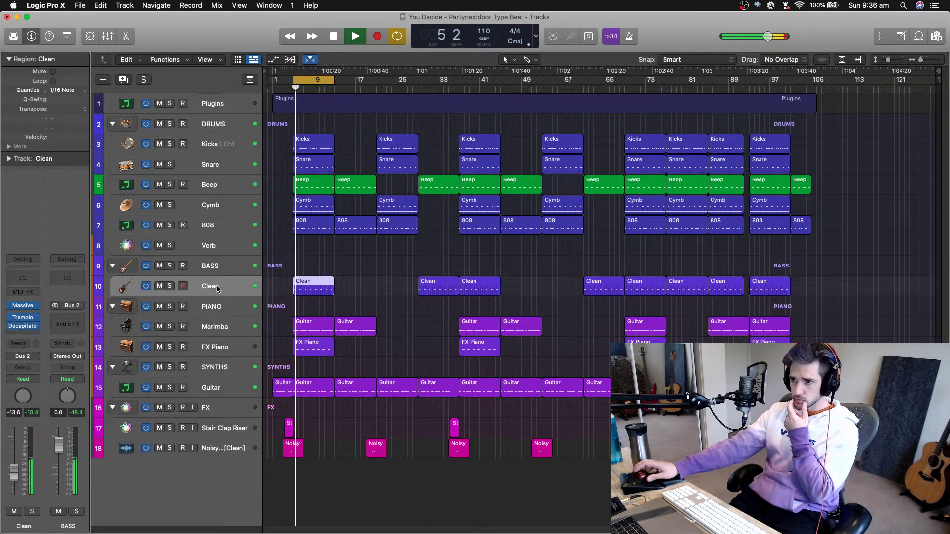
click(214, 330)
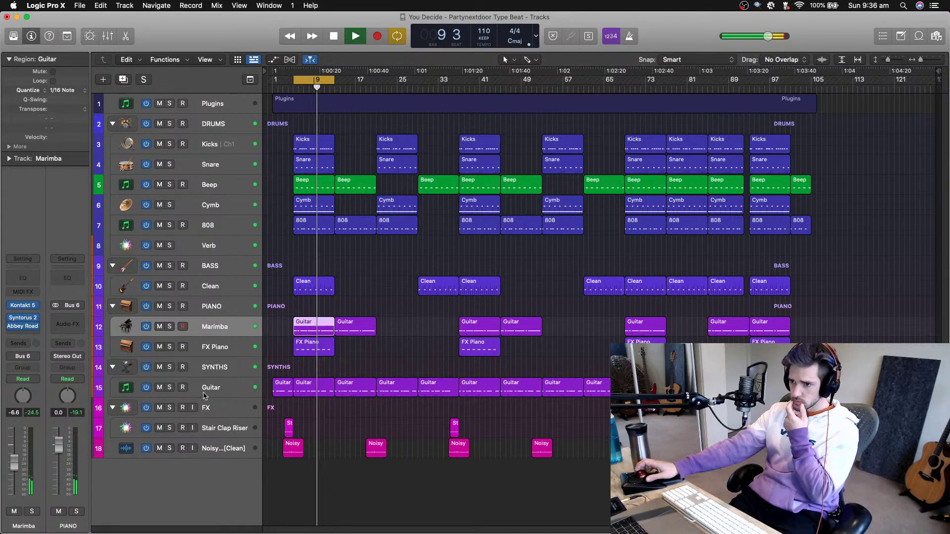
Solo the Guitar track in the SYNTHS stack and insert a Channel EQ after its iZotope Vinyl
click(170, 387)
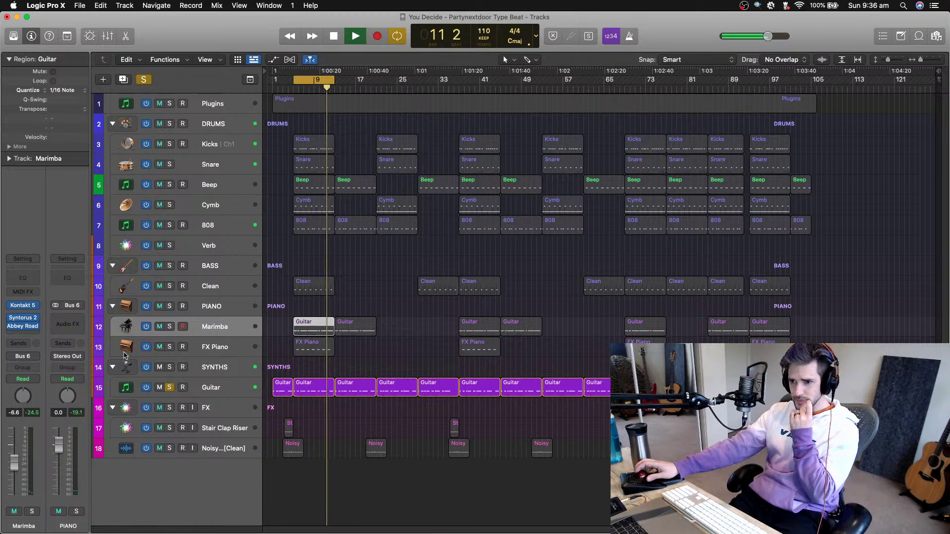
click(233, 395)
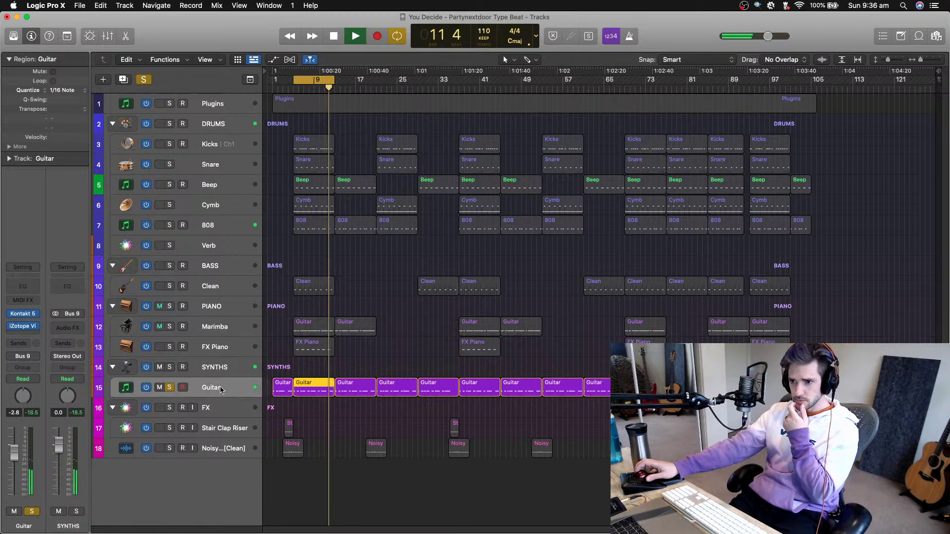
click(23, 335)
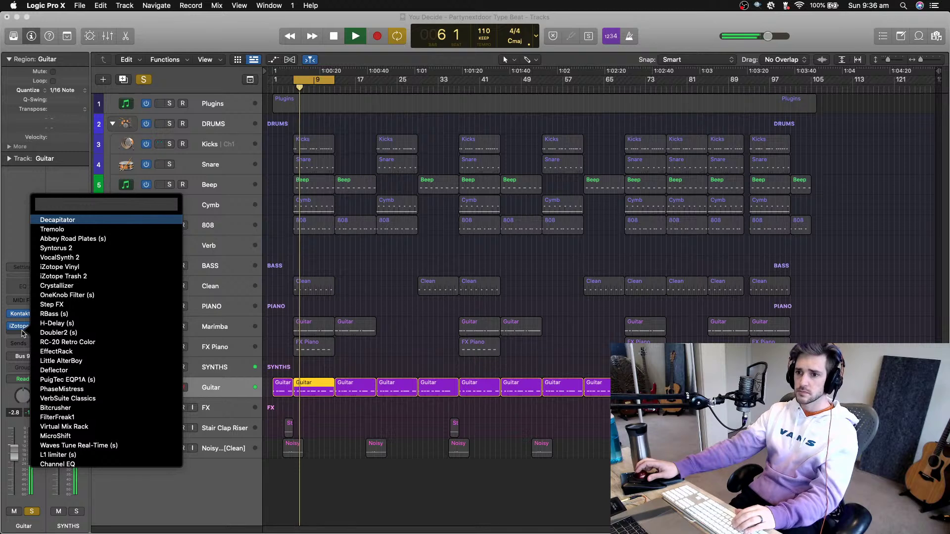
click(12, 219)
click(23, 287)
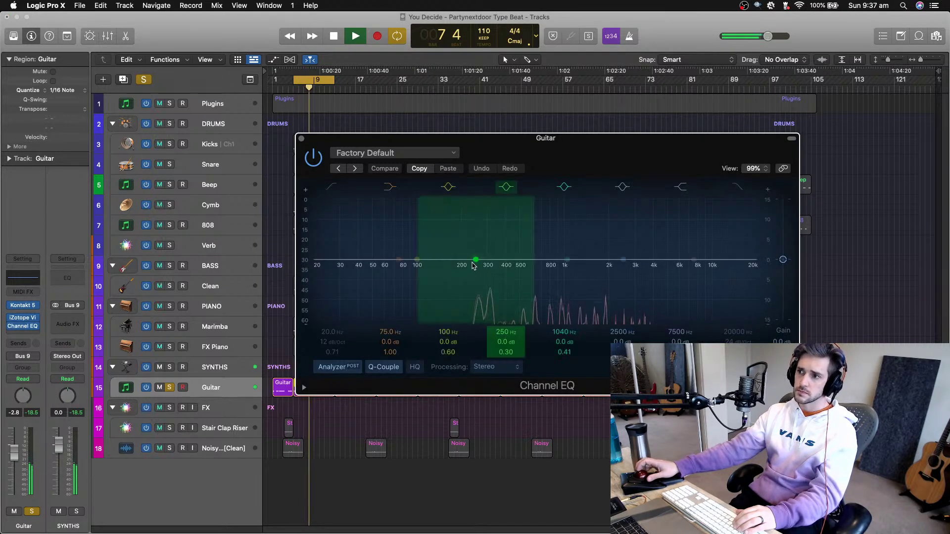
In the Guitar's Channel EQ, boost 292 Hz by about 4.1 dB and set the high shelf to about -10.3 dB at 2600 Hz
drag(473, 263, 486, 243)
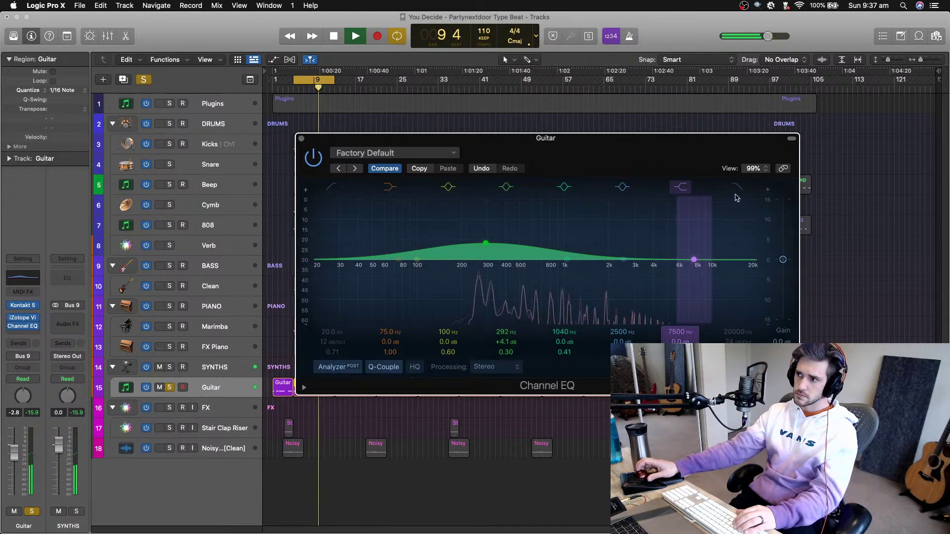
drag(691, 258, 632, 318)
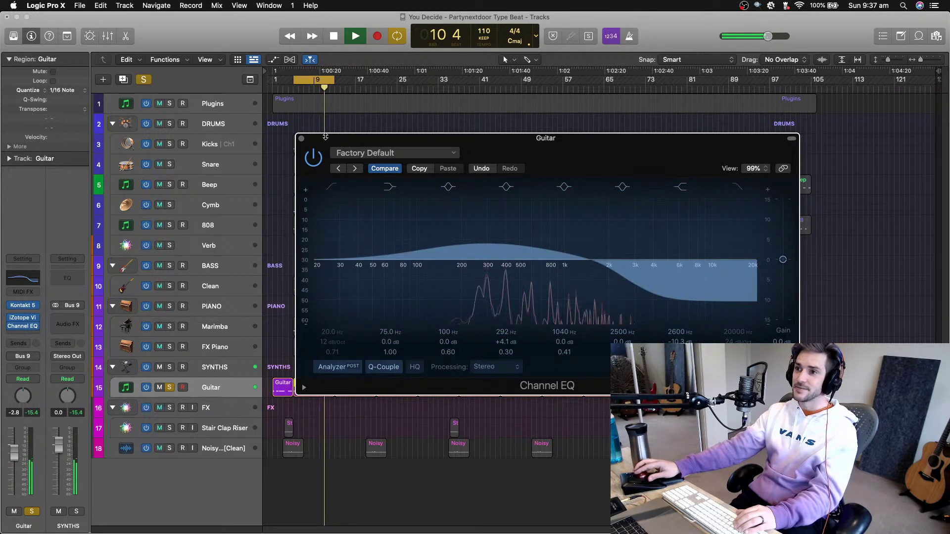
click(302, 140)
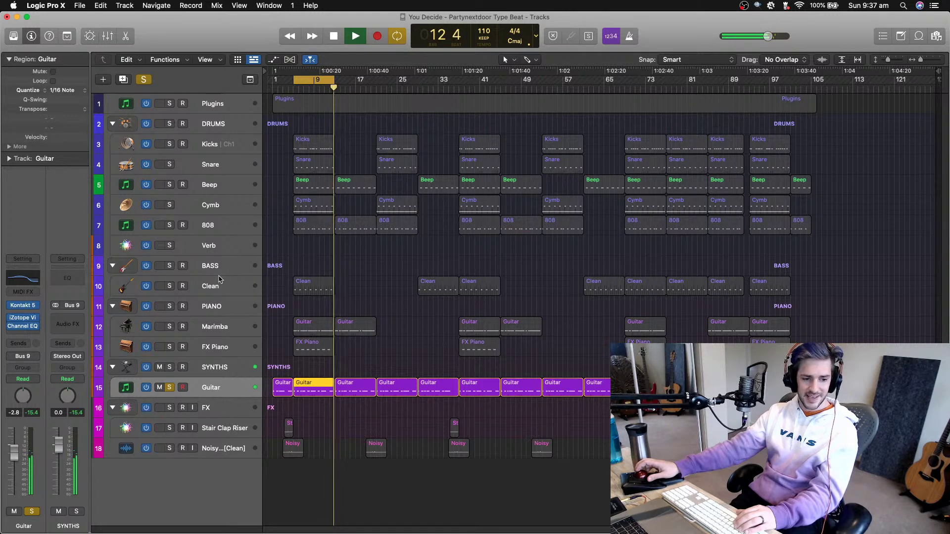
Clear the Guitar's solo and lower its volume to -3.1 dB against the full mix
click(170, 388)
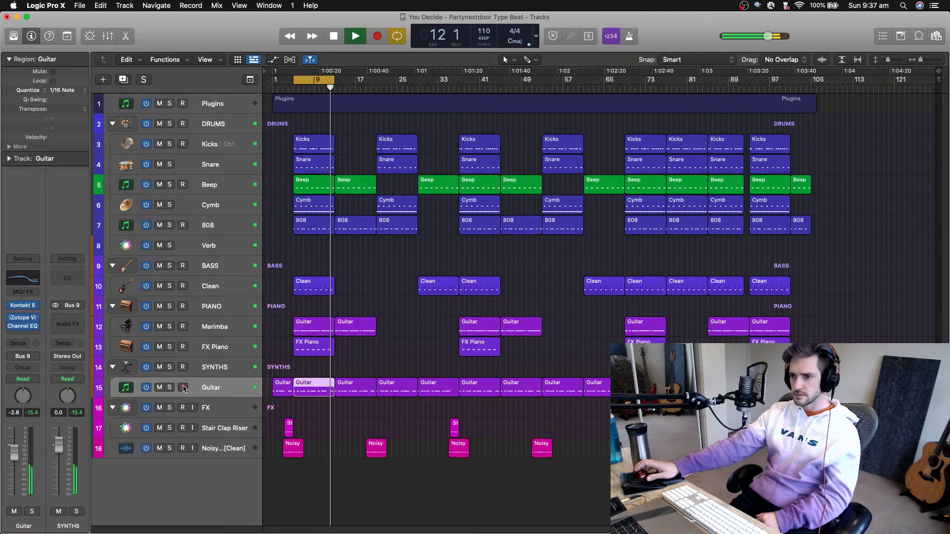
drag(14, 454, 15, 459)
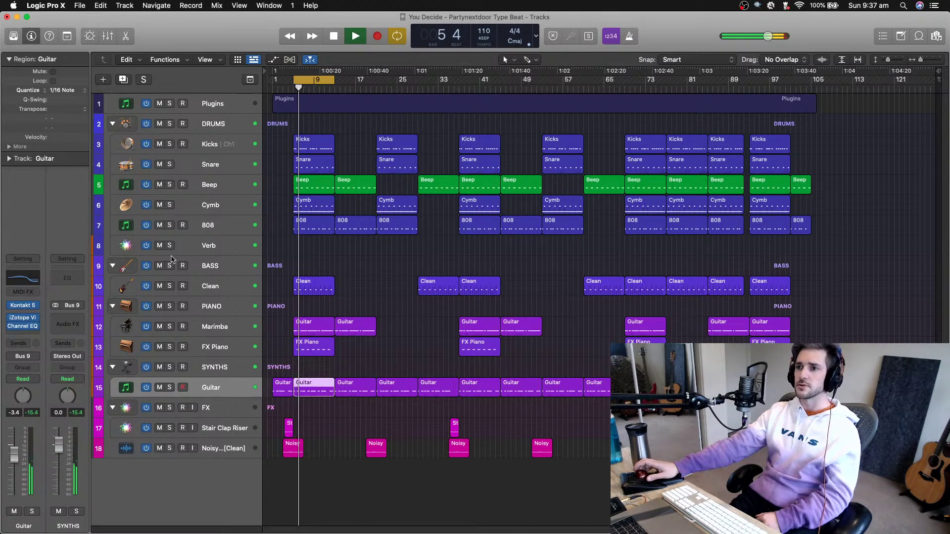
click(217, 131)
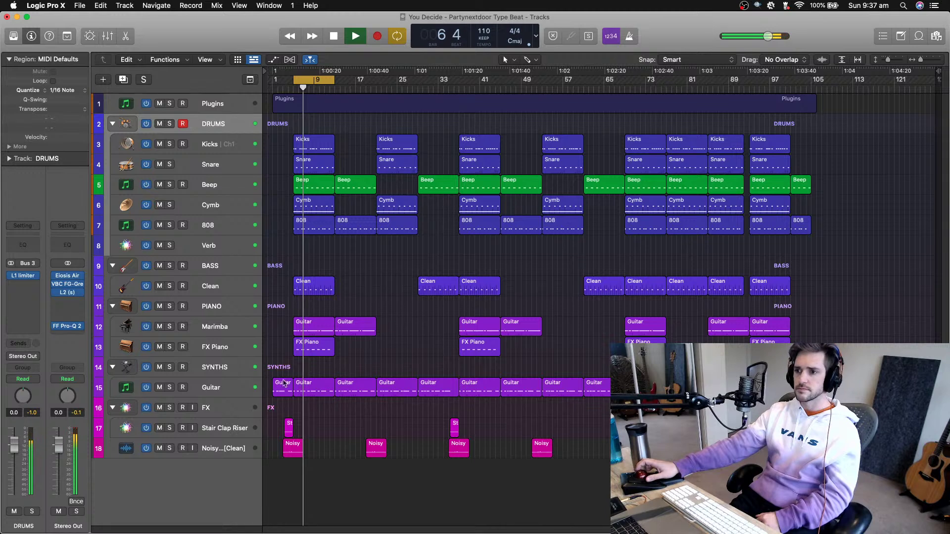
click(231, 387)
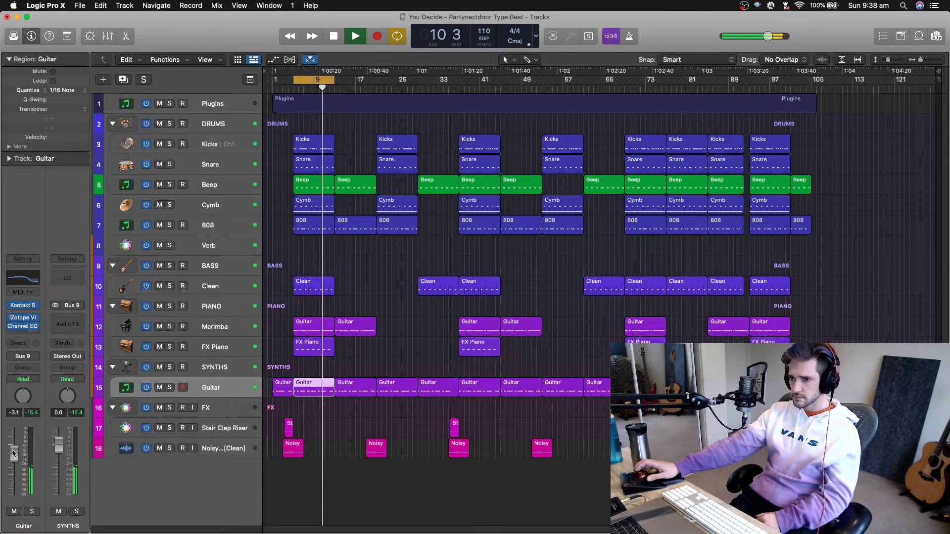
Examine the looping mix's frequency spectrum in the Stereo Out's FF Pro-Q 2 and close the plug-in
click(203, 126)
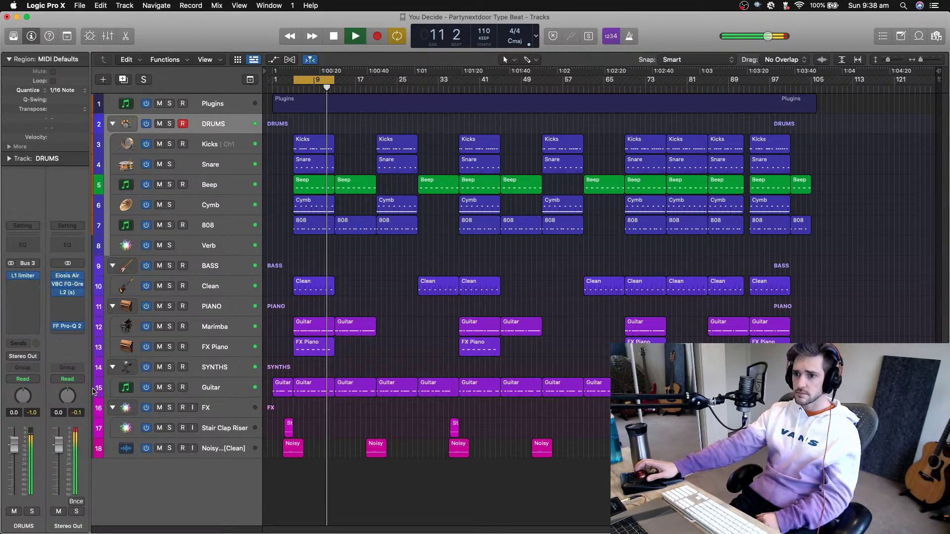
click(68, 327)
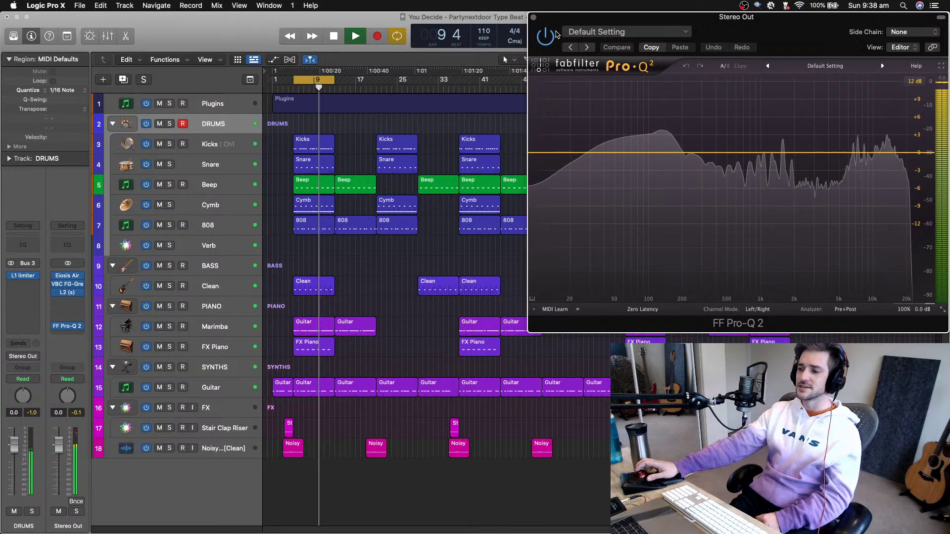
click(533, 17)
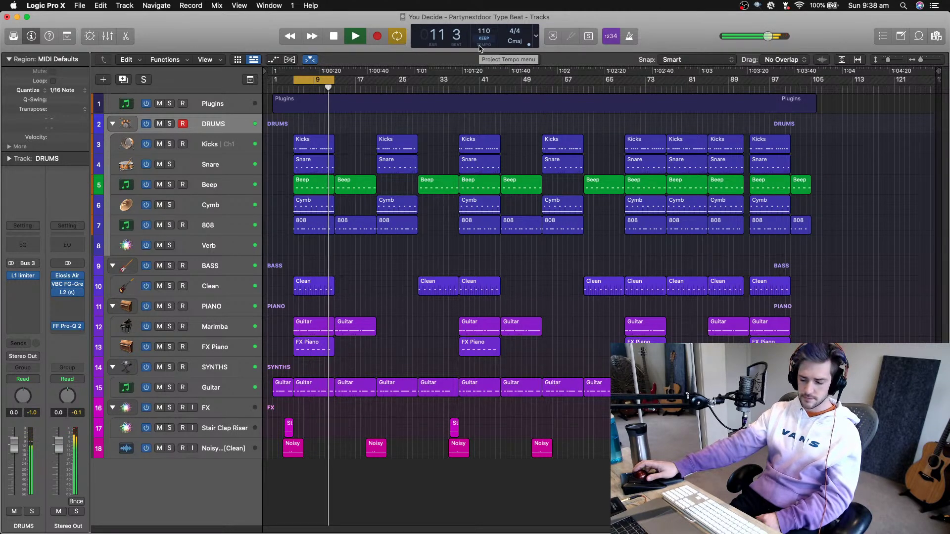
Lower the 808 track's volume to -7.6 dB while listening to the loop
click(222, 224)
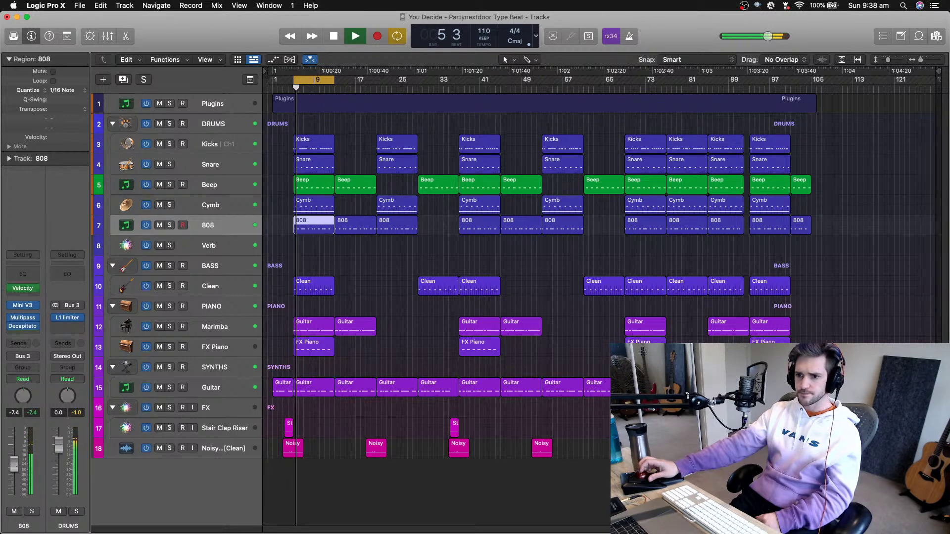
drag(17, 465, 17, 468)
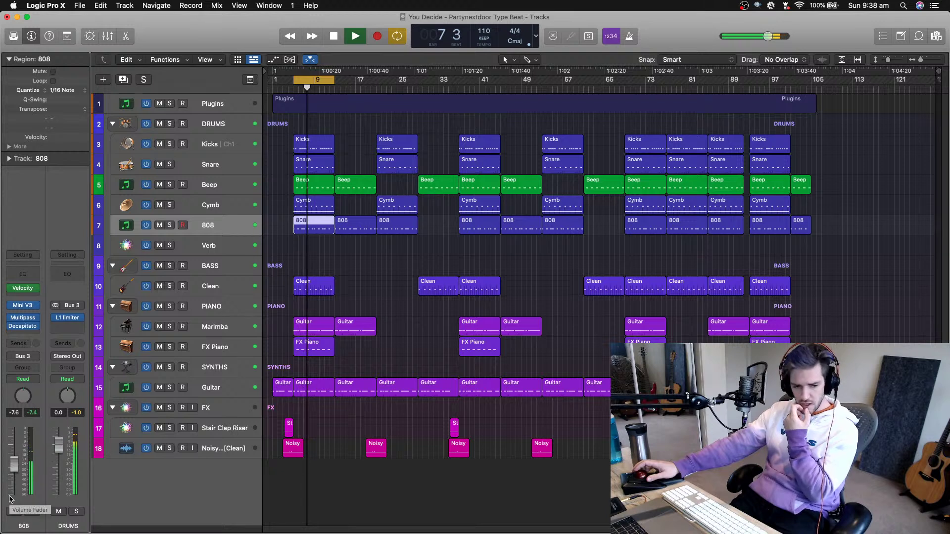
key(space)
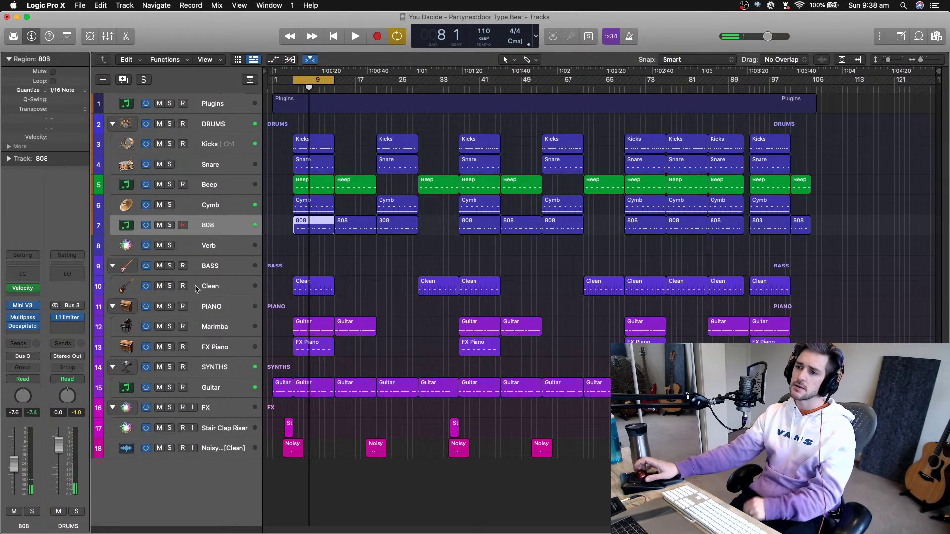
key(space)
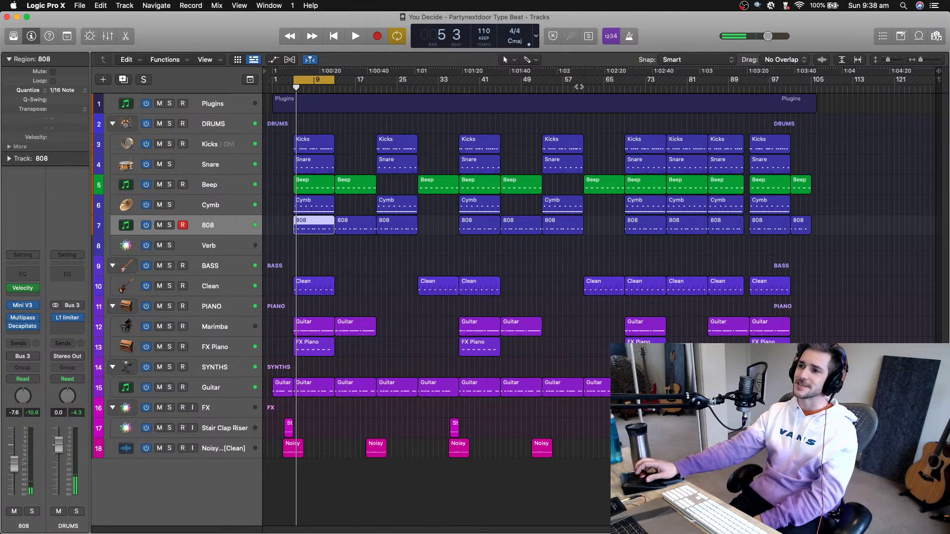
Set the cycle range to the full Plugins region, and play the intro and bar 5 section with the Stereo Out's FF Pro-Q 2 open
click(597, 101)
key(super+u)
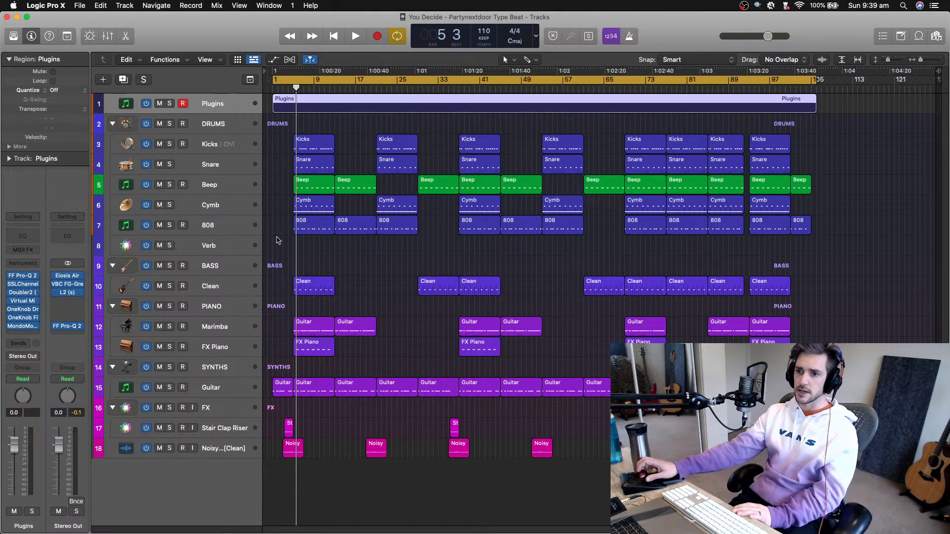
click(66, 330)
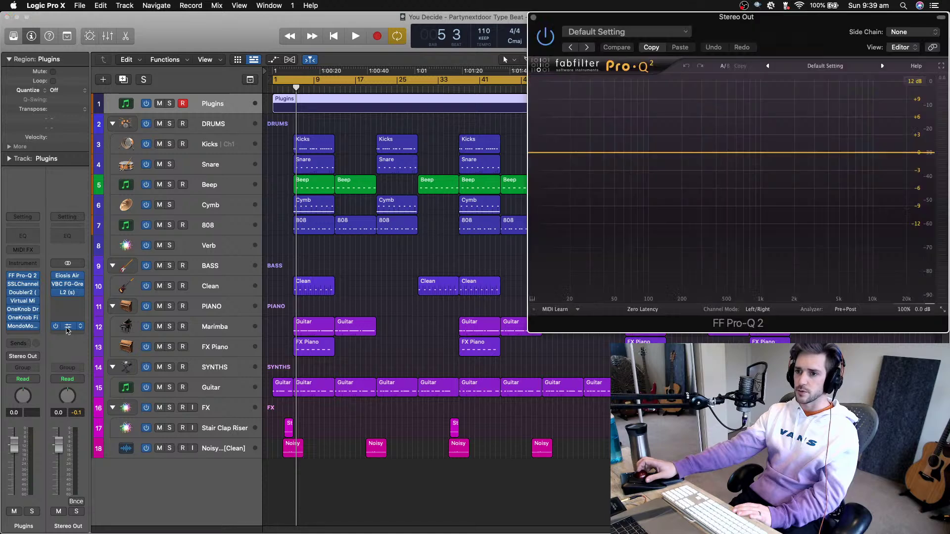
key(Return)
key(space)
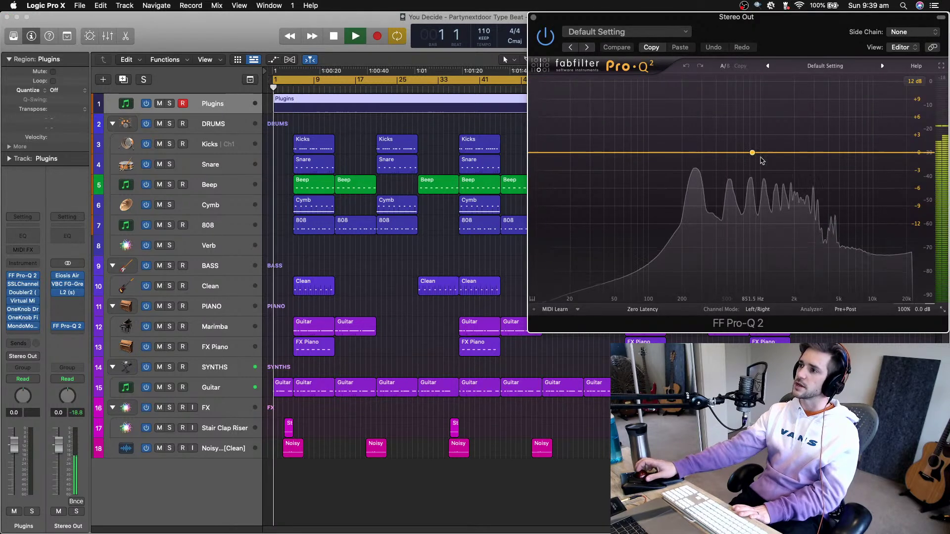
click(296, 88)
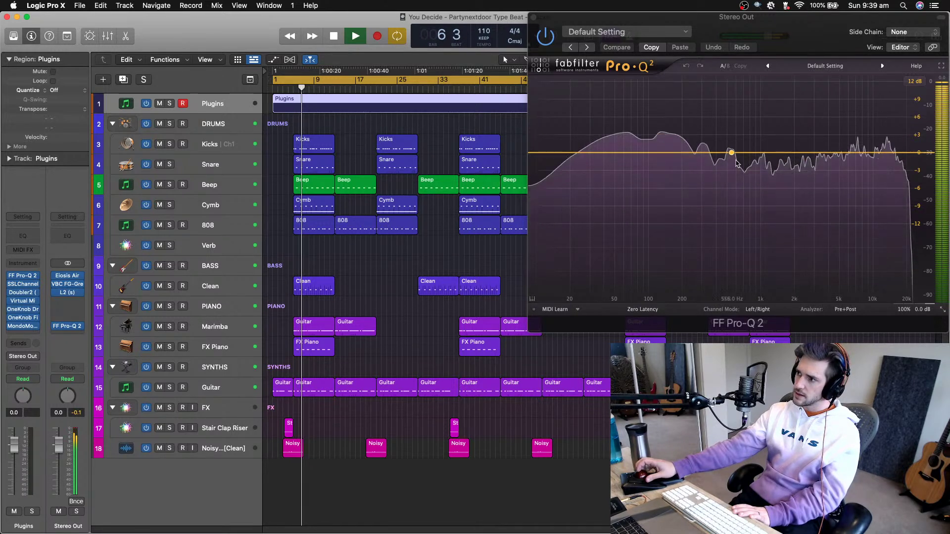
Replay the intro and bar 5 section while examining the spectrum in the Stereo Out's FF Pro-Q 2, and close the plug-in
key(space)
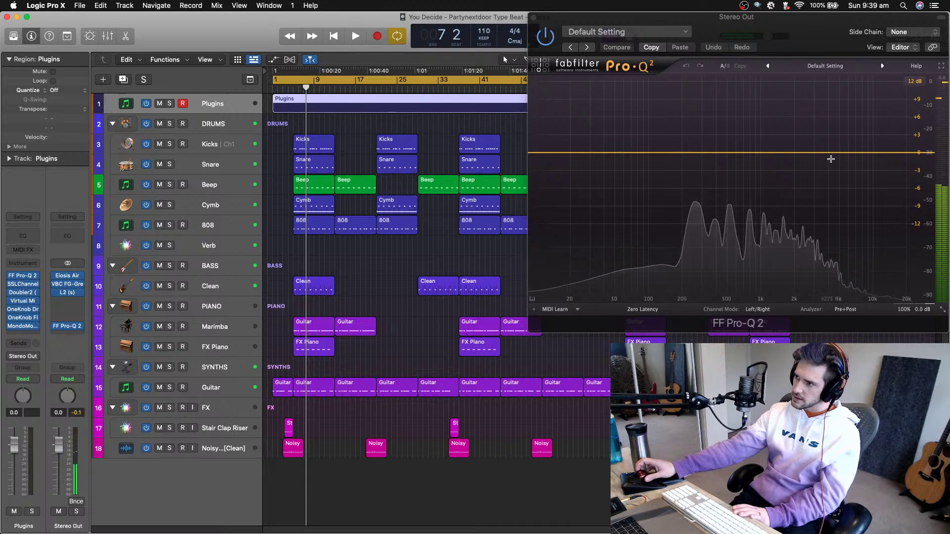
click(674, 161)
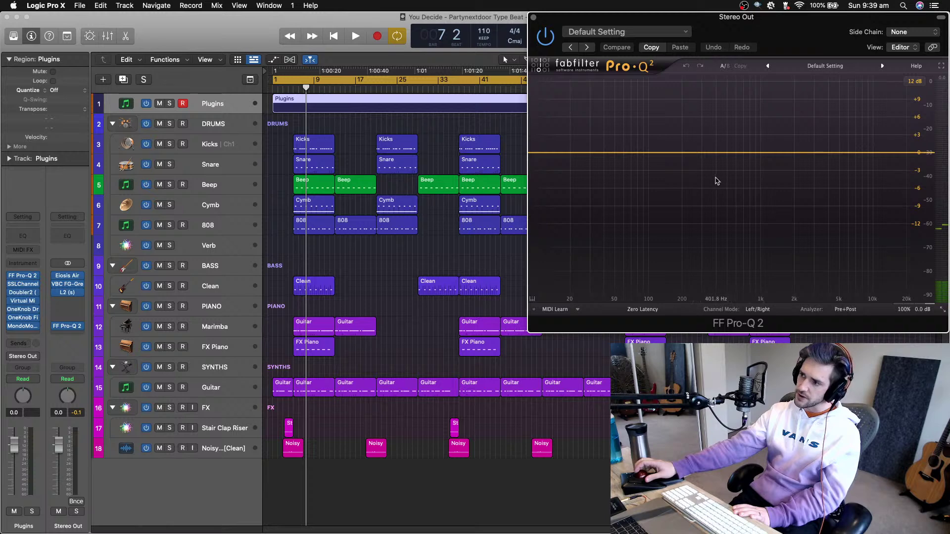
key(space)
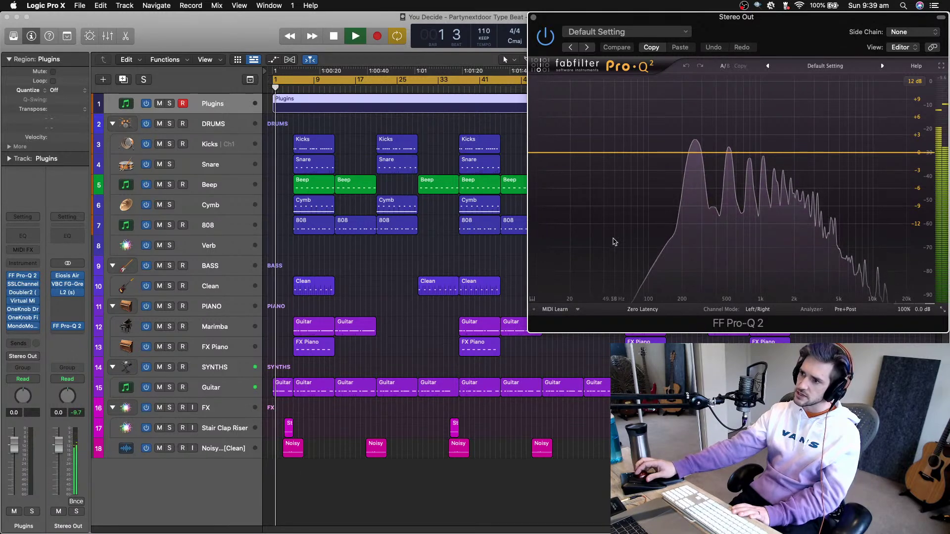
click(352, 102)
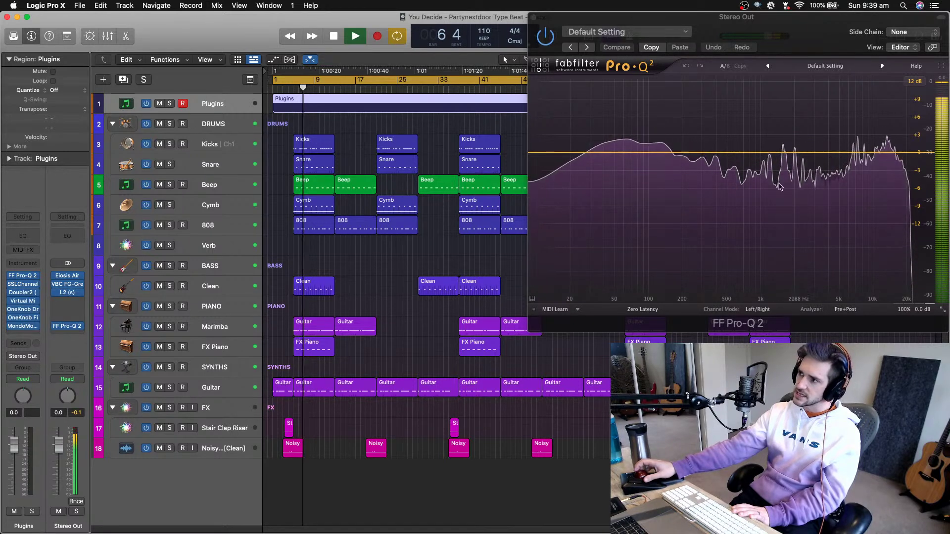
key(space)
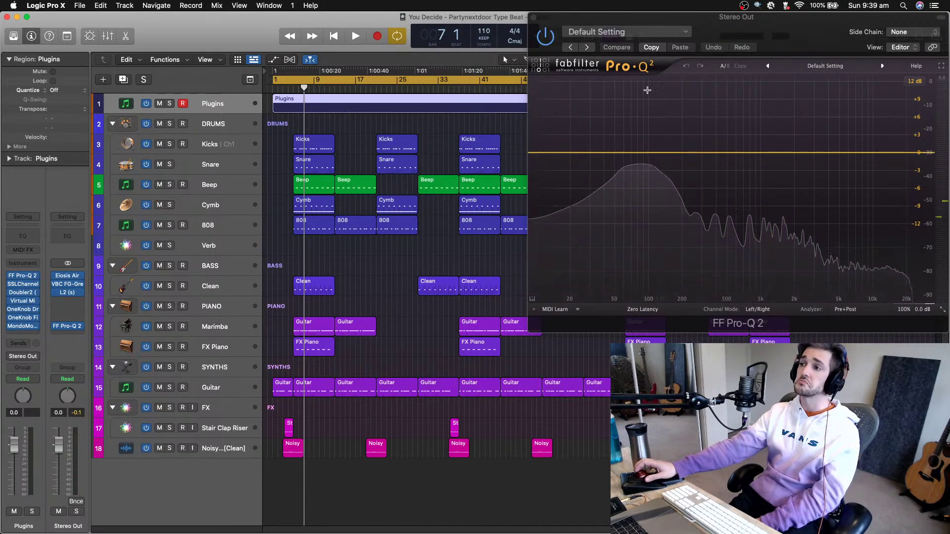
click(534, 18)
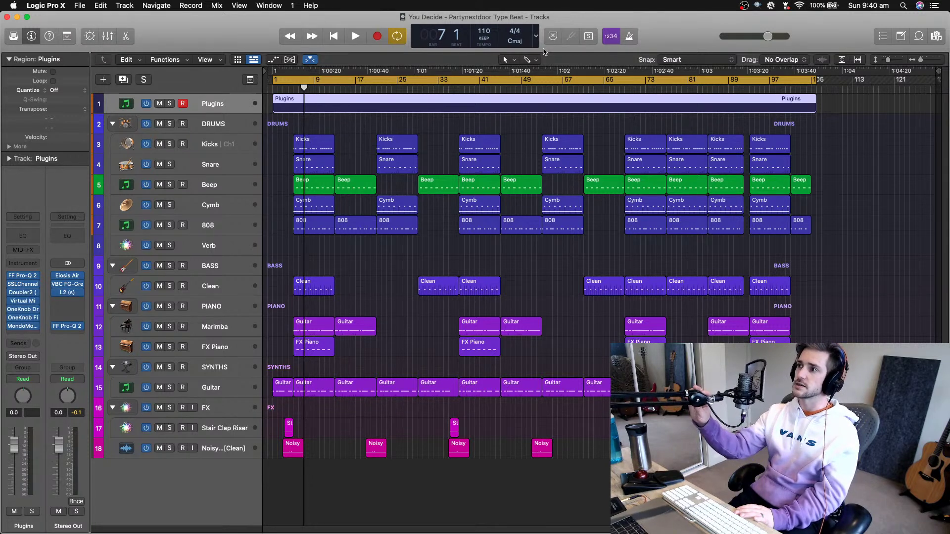
Play the full arrangement from bar 1 and check the channel strips of the Clean bass and Beep tracks
key(Return)
key(space)
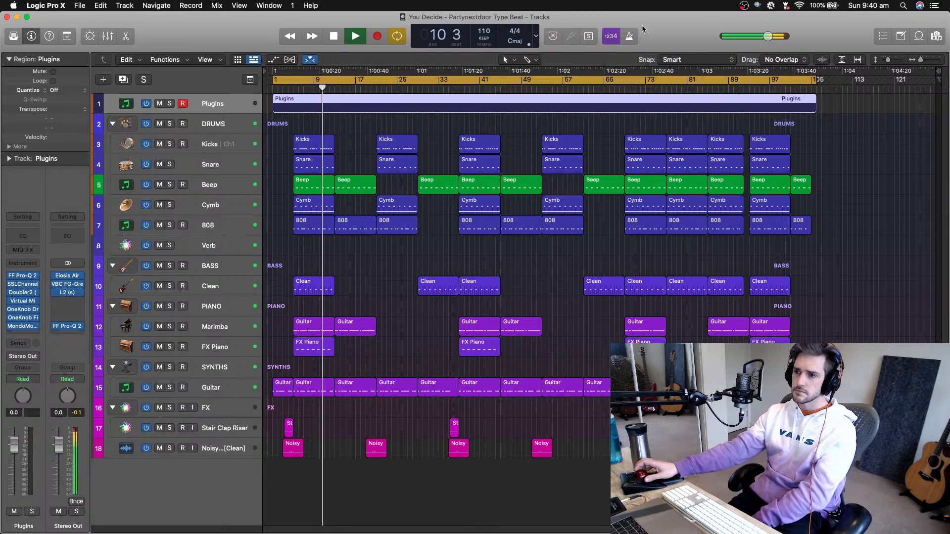
click(196, 290)
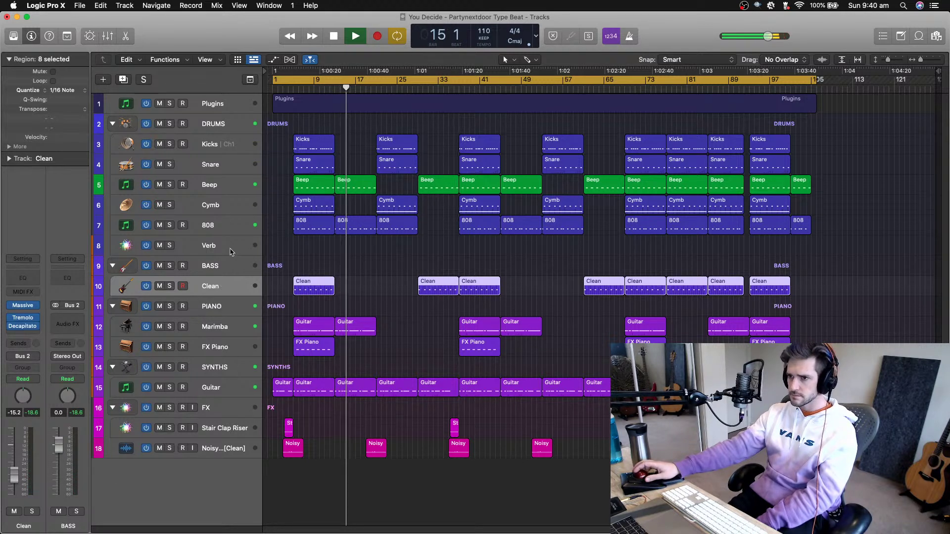
click(214, 190)
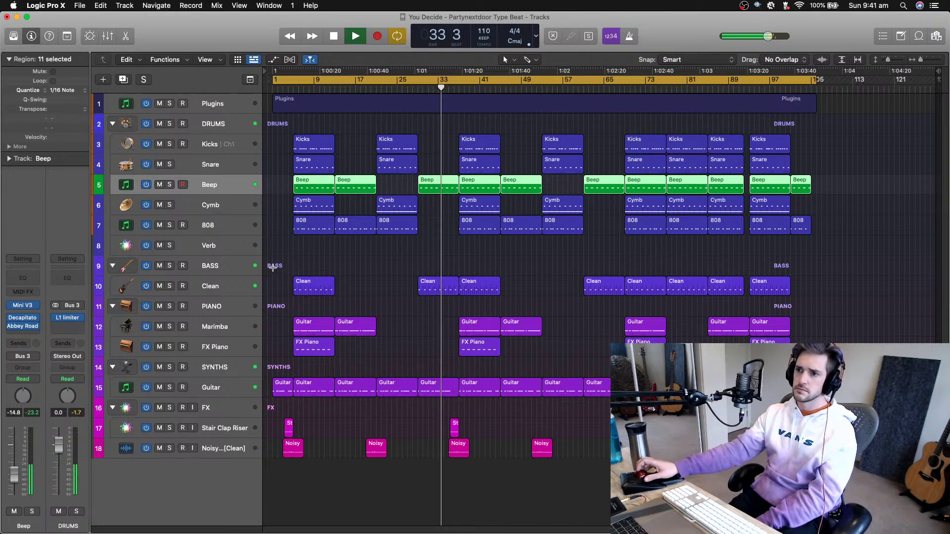
Inspect the oscillator and filter settings of the Clean bass's Massive instrument during playback, and close the plug-in
click(233, 287)
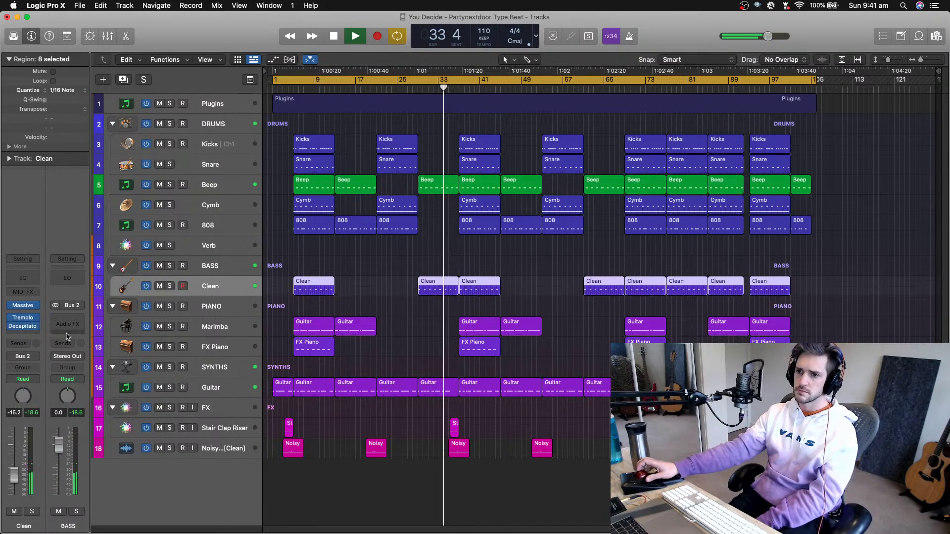
click(21, 306)
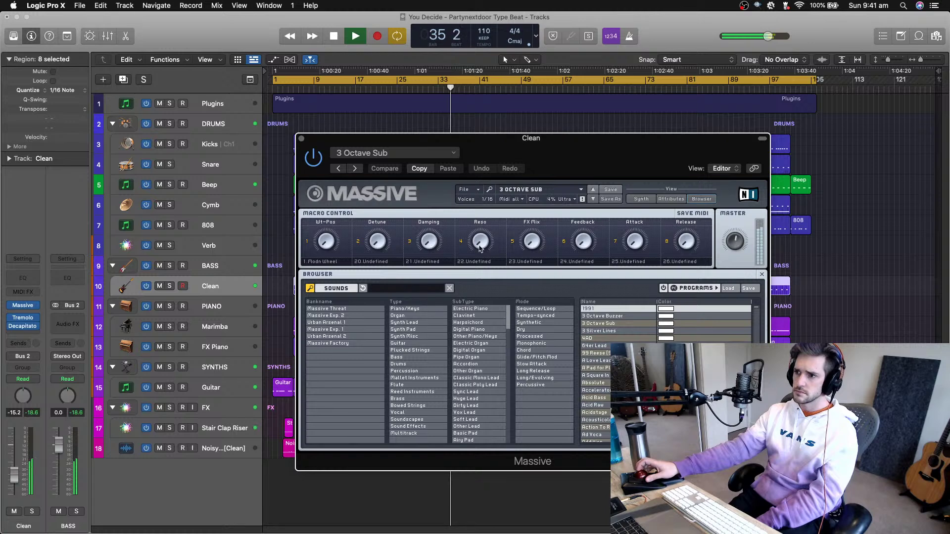
click(642, 200)
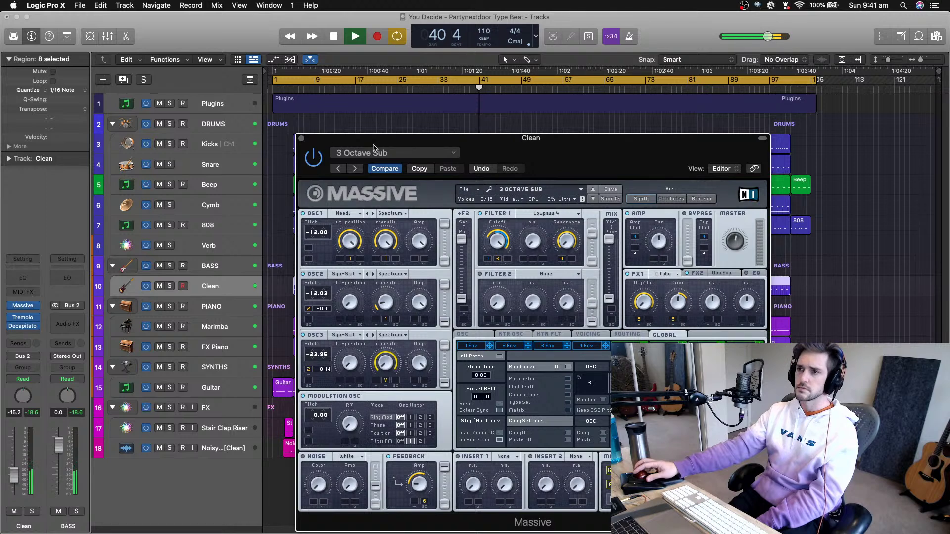
click(301, 139)
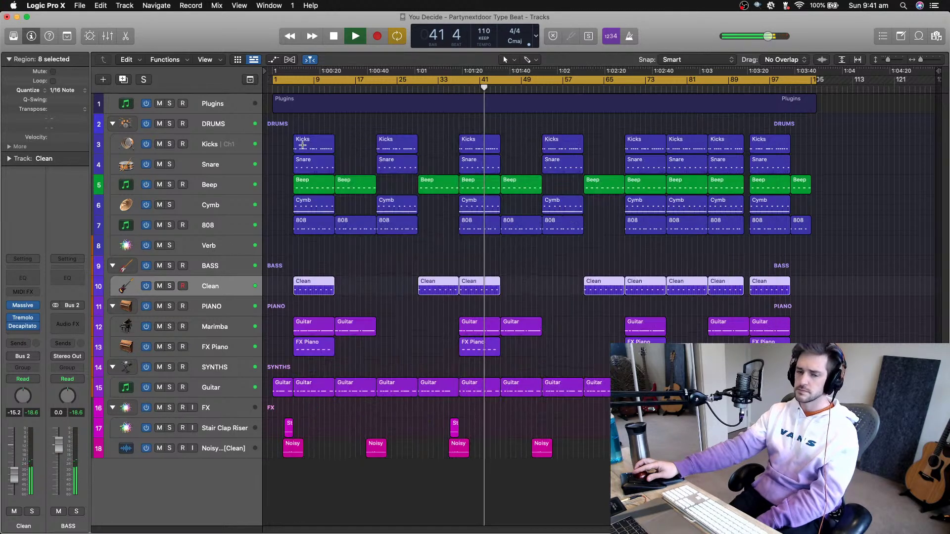
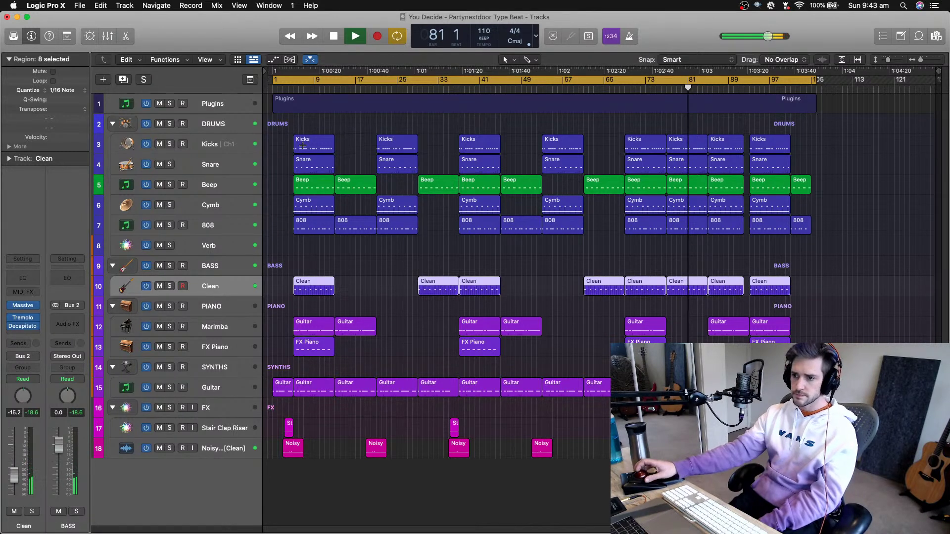
Lower the Noisy FX audio track's volume to -4.5 dB, and stop playback after listening to the end of the arrangement
click(216, 450)
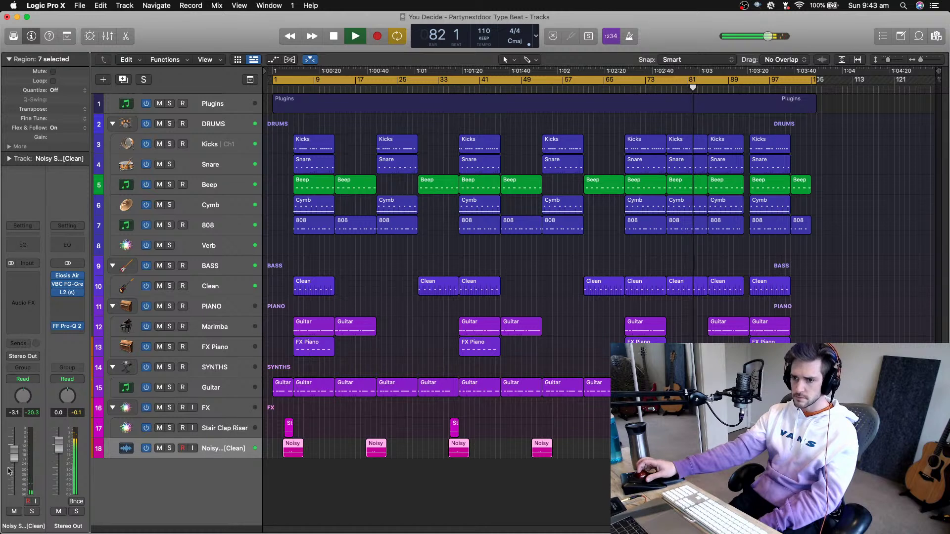
drag(14, 463, 14, 466)
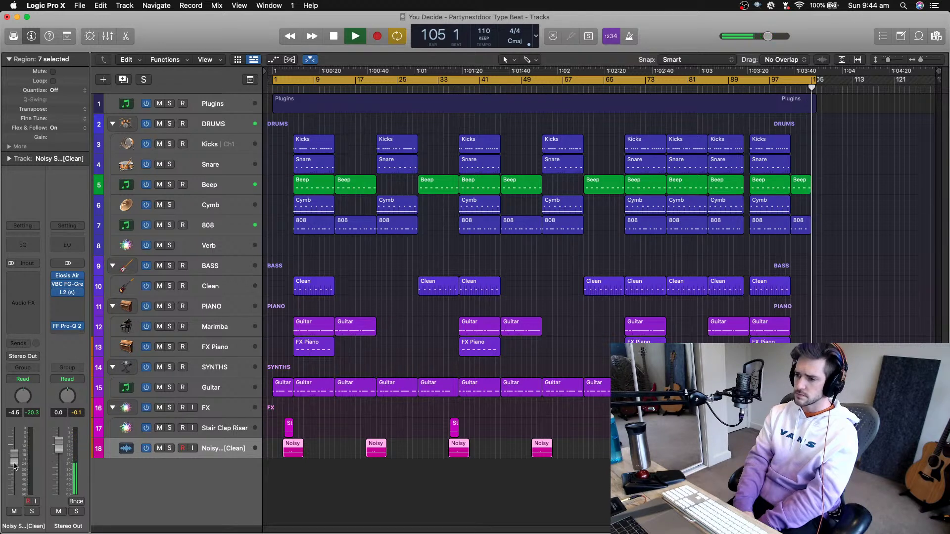
key(space)
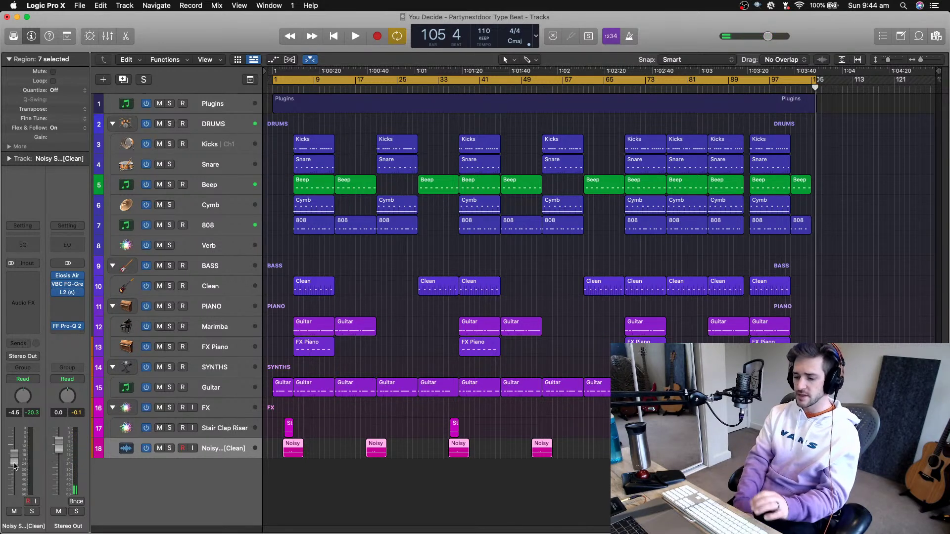